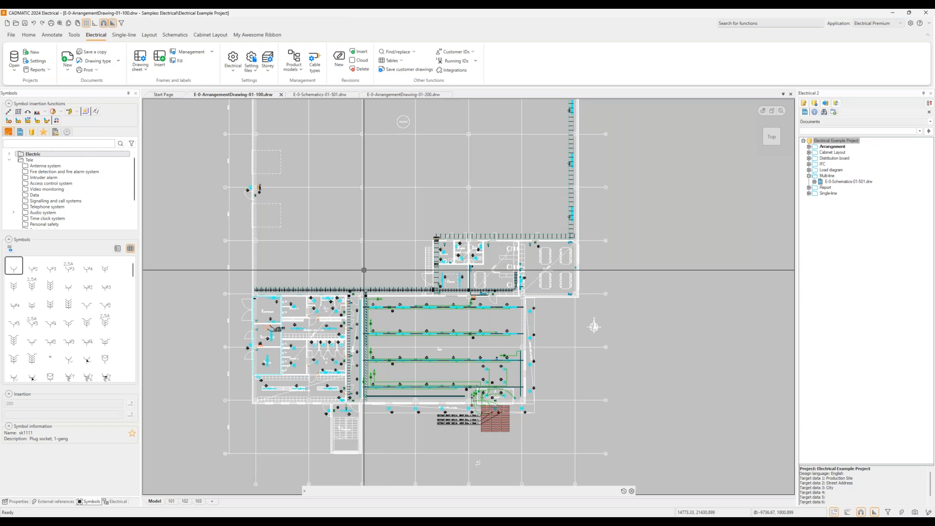
Step: Show the drawing's external references and view the details of the A-0-FP-01-101_Production reference drawing
click(59, 503)
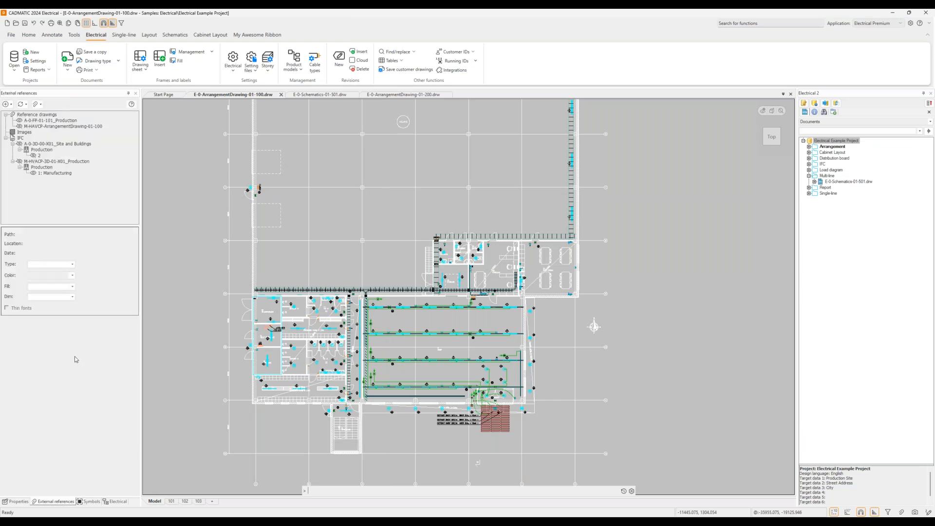
click(98, 210)
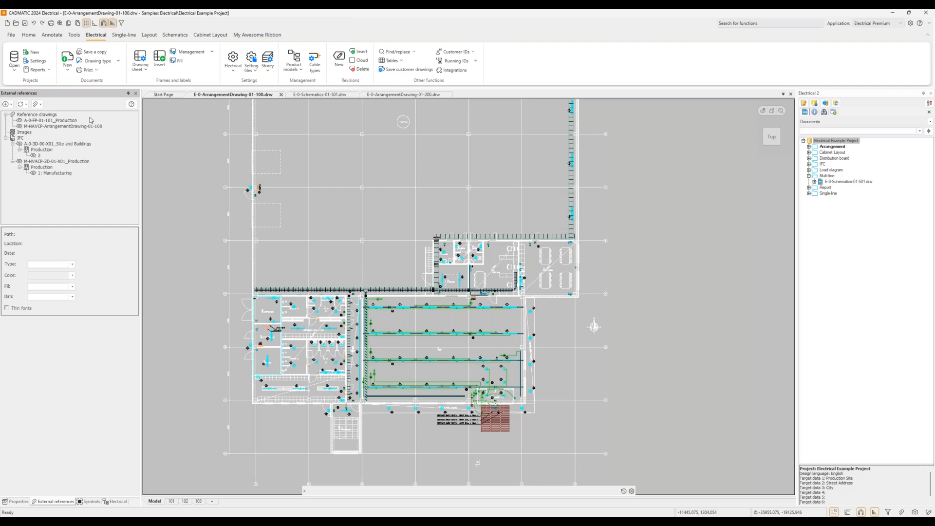
click(65, 122)
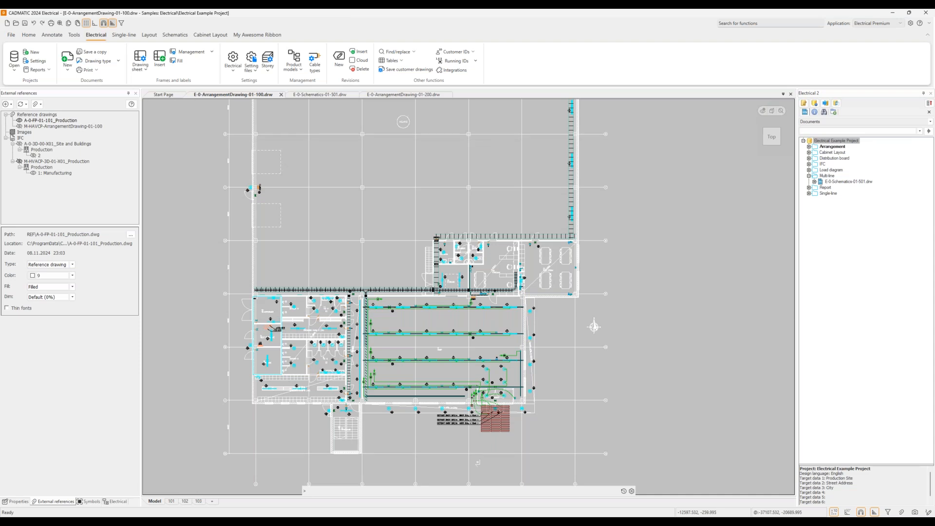
Step: List the project by storeys and spaces and expand the Production building
click(268, 71)
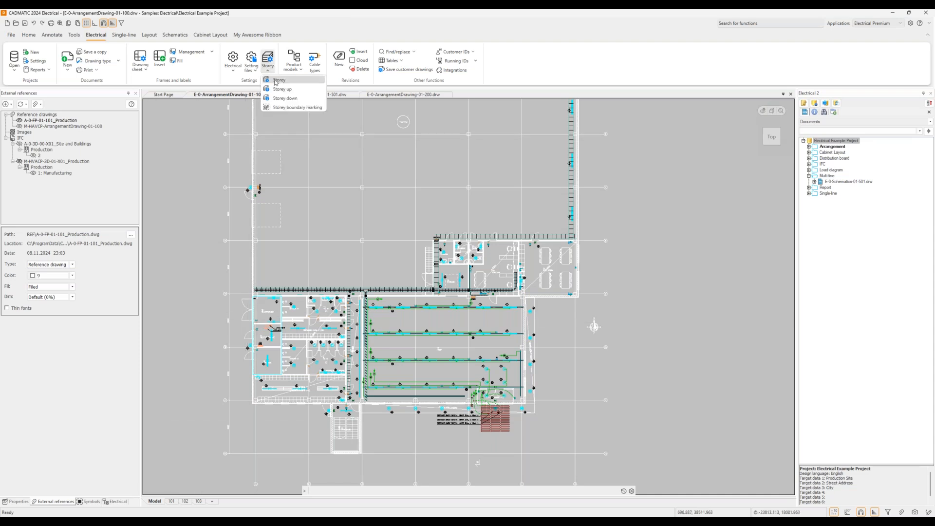
click(229, 208)
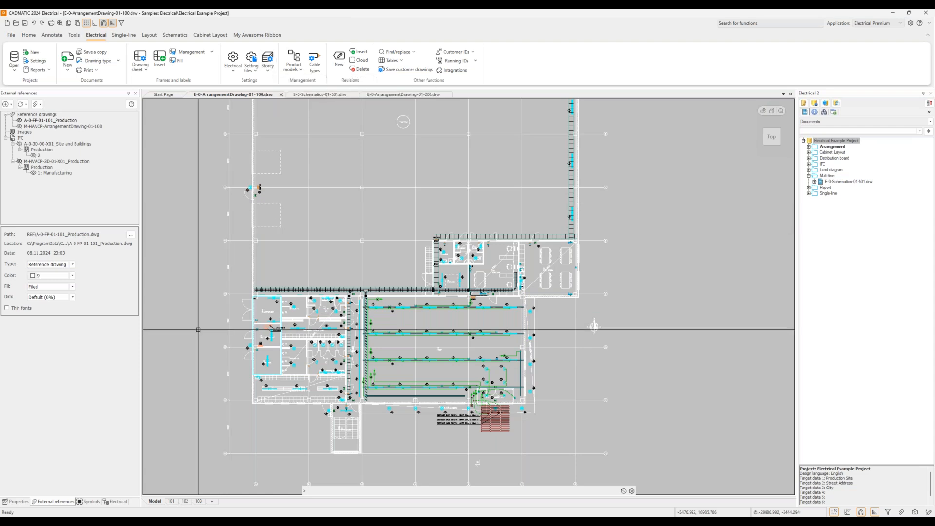
click(119, 502)
click(38, 122)
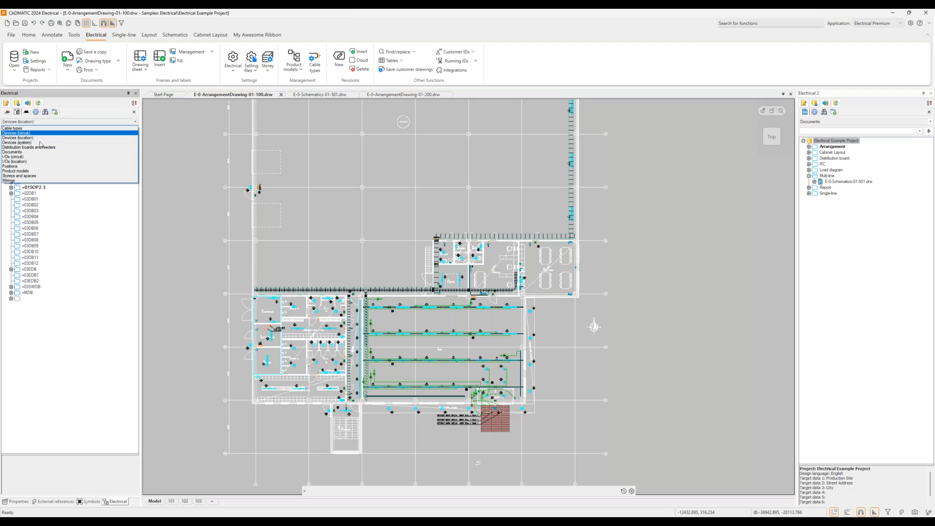
click(30, 176)
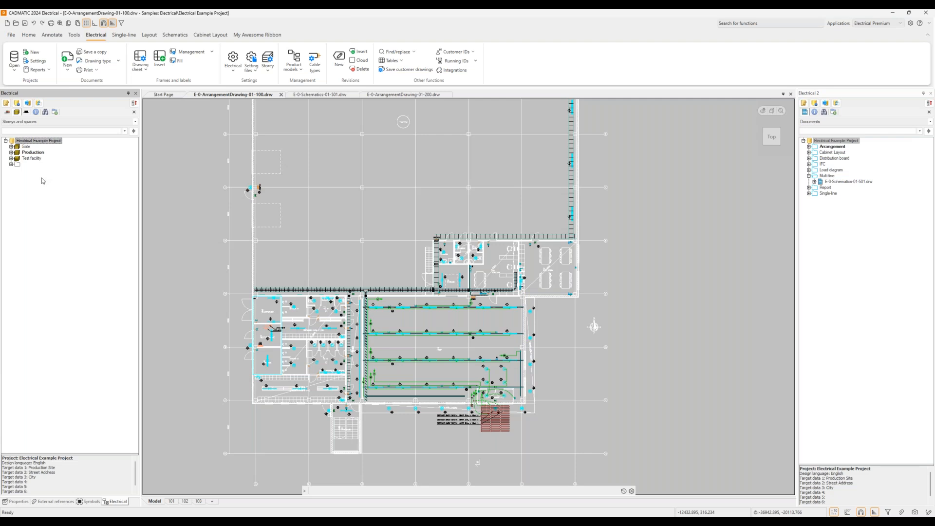
click(11, 152)
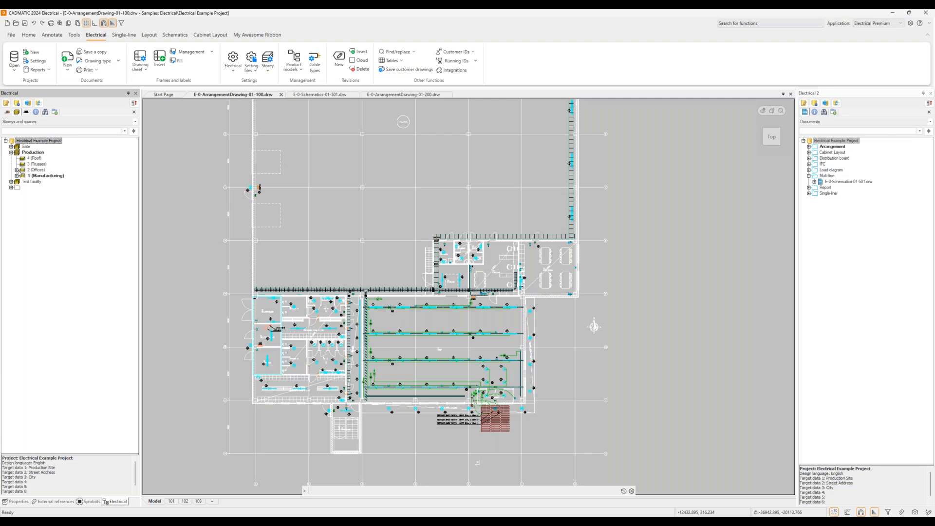
Step: Expand the 2 (Offices) and 1 (Manufacturing) storeys and view each storey's floor information
click(17, 171)
click(17, 293)
scroll(86, 285, up, 4)
scroll(89, 217, up, 3)
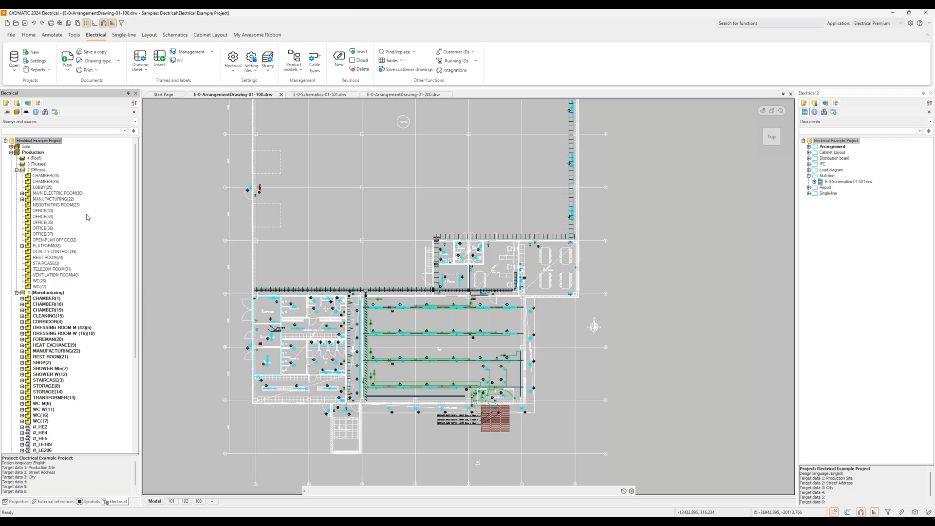
click(37, 170)
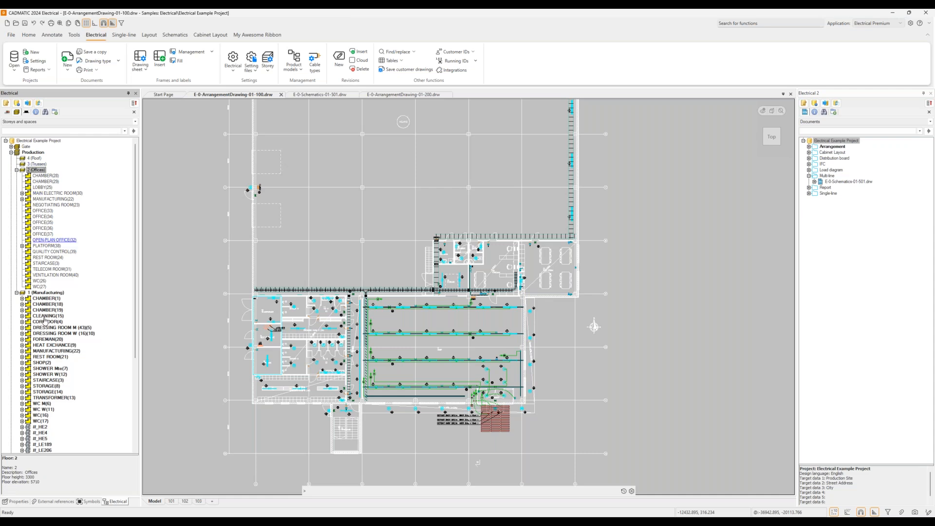
click(47, 293)
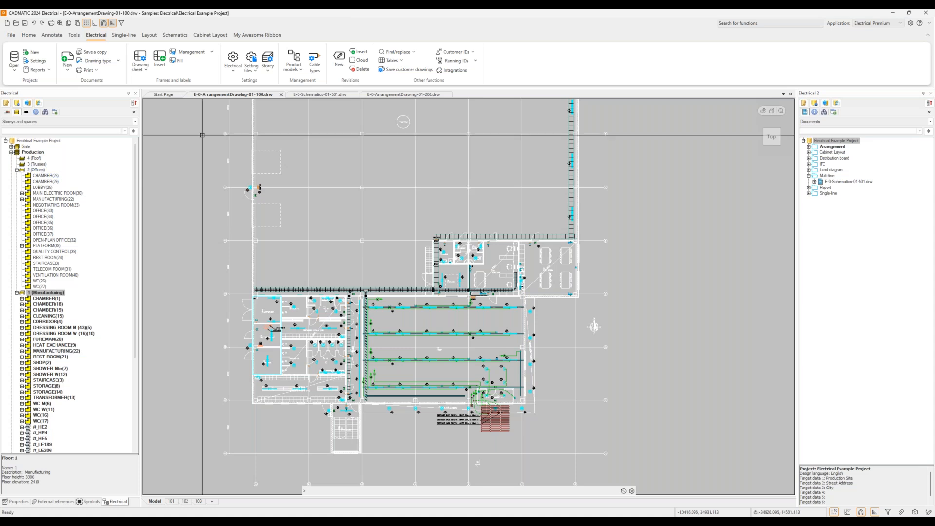
Step: Look at E-0-ArrangementDrawing-01-200.drw, return to E-0-ArrangementDrawing-01-100.drw and view its floor plan closer
click(420, 94)
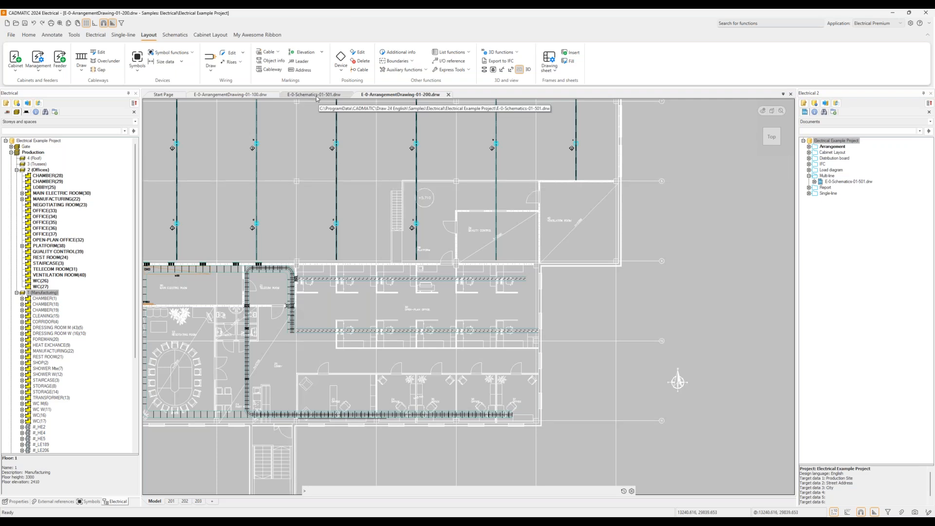
click(226, 94)
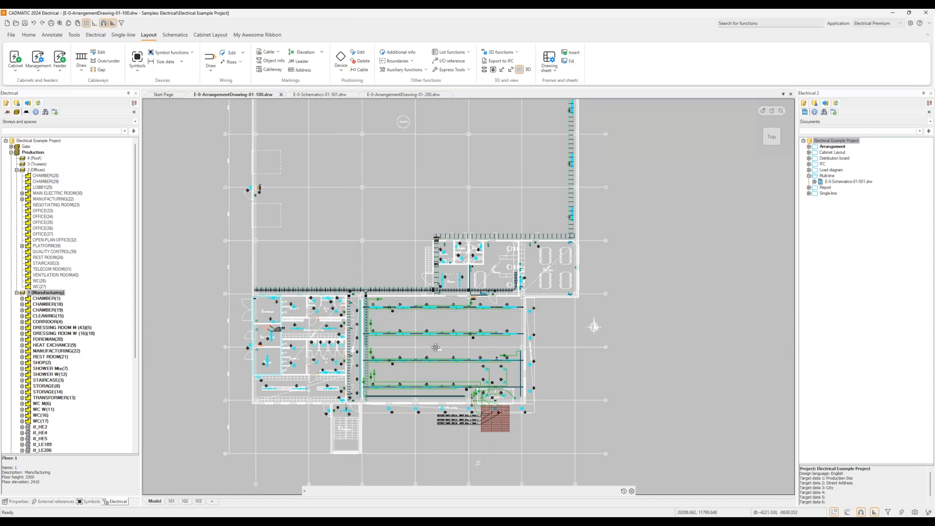
scroll(433, 348, up, 3)
middle_drag(382, 303, 432, 334)
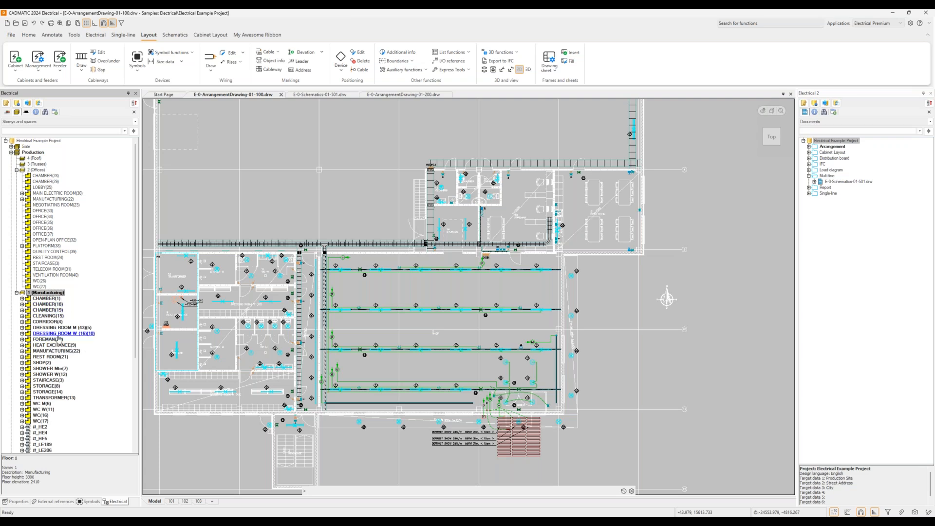
Step: Expand the SHOP(2) space on the Manufacturing storey to examine its devices and plan area, and collapse the storey list again
click(42, 363)
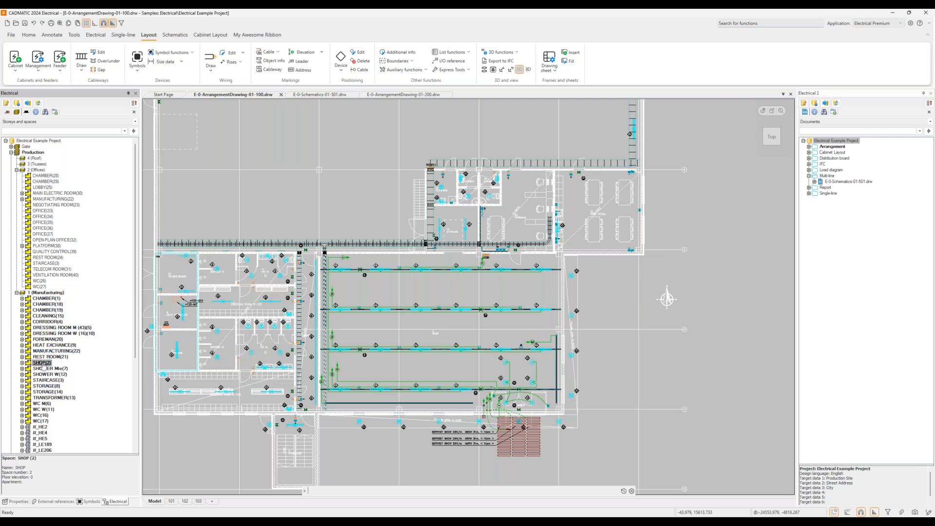
right_click(44, 365)
click(66, 386)
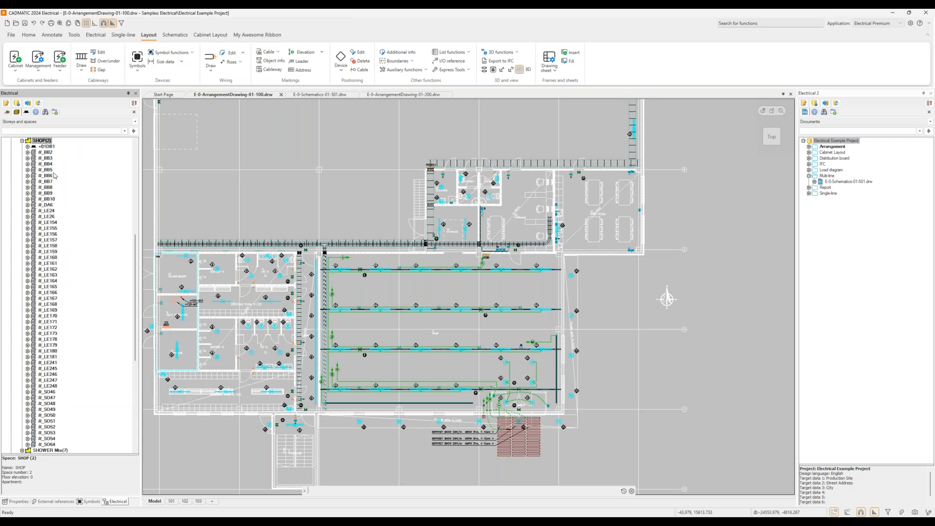
click(43, 142)
scroll(461, 281, up, 3)
scroll(461, 282, down, 2)
middle_drag(461, 281, 465, 229)
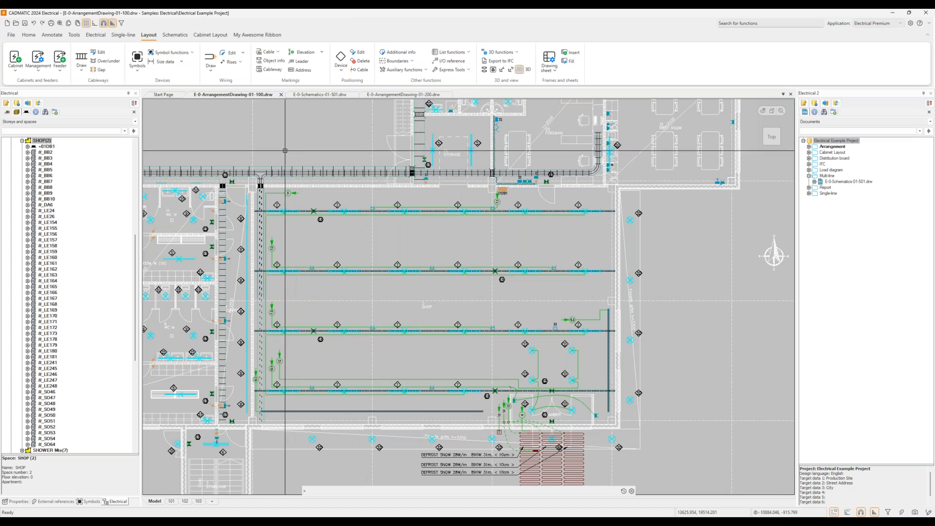
click(21, 141)
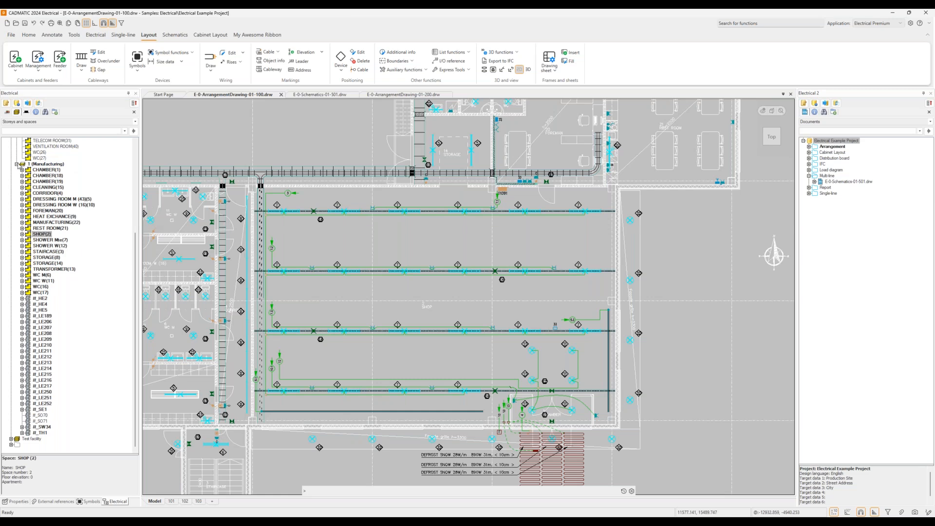
double_click(20, 166)
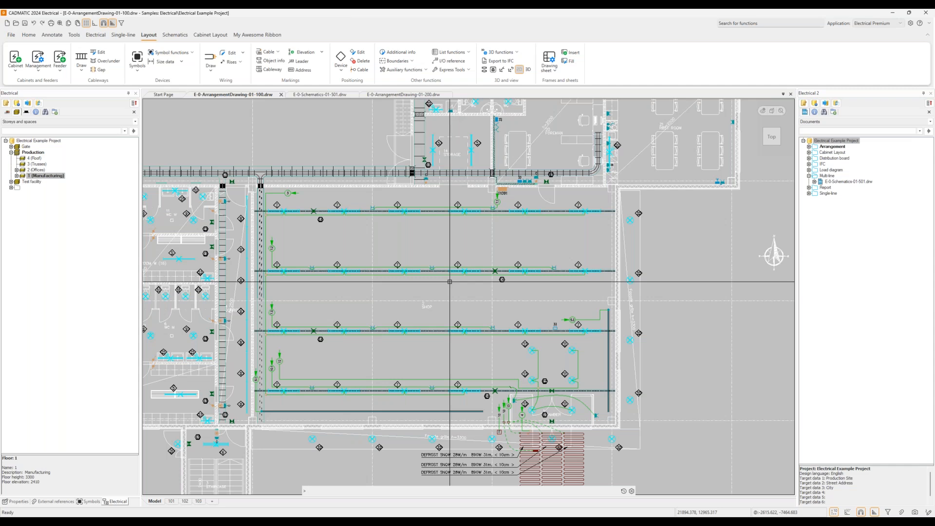
Step: Open setting files management and look through the available files, including 2010E and S2010
click(96, 35)
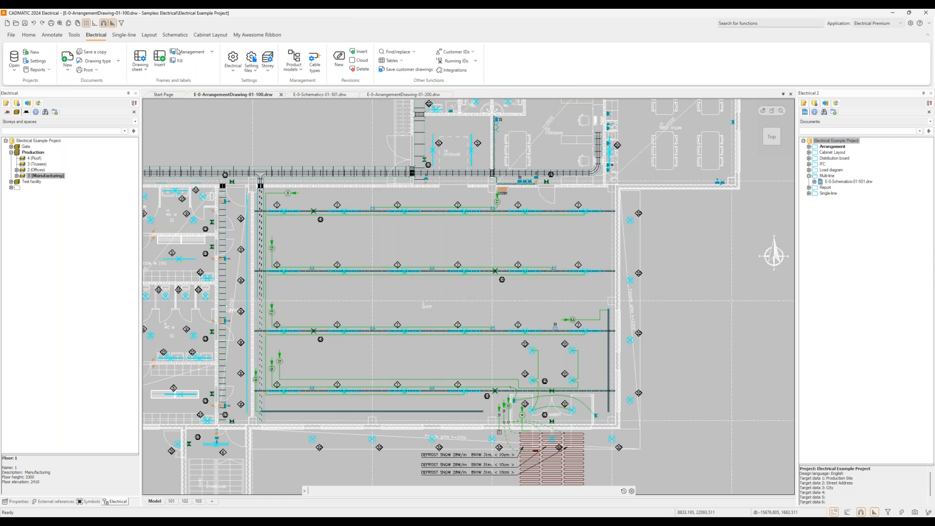
click(255, 72)
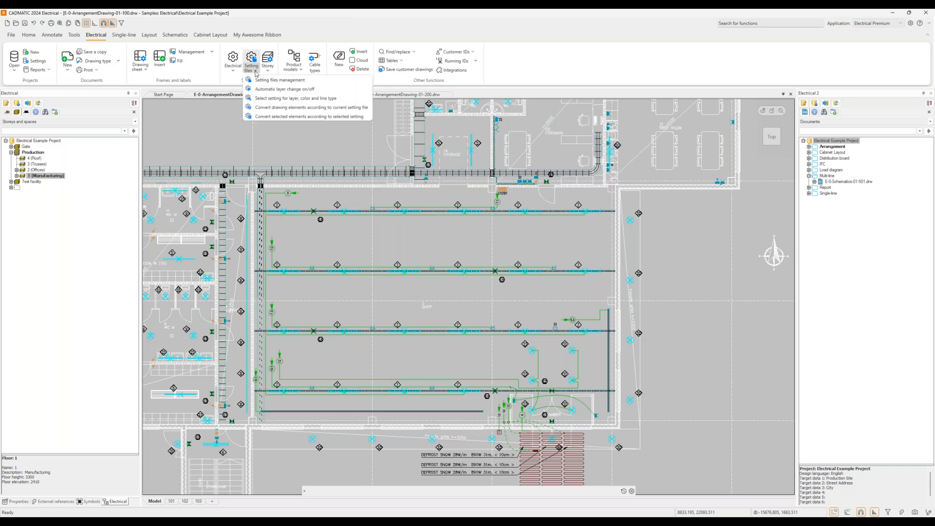
click(292, 81)
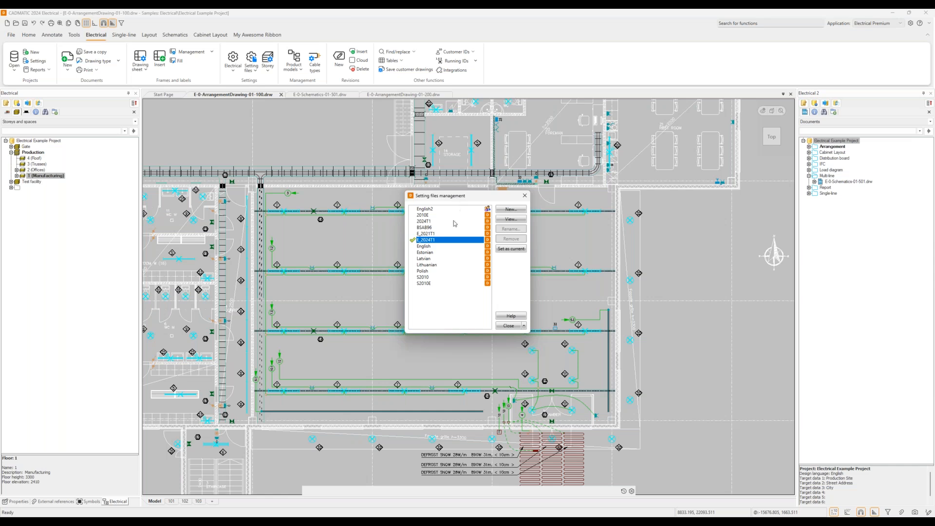
click(427, 215)
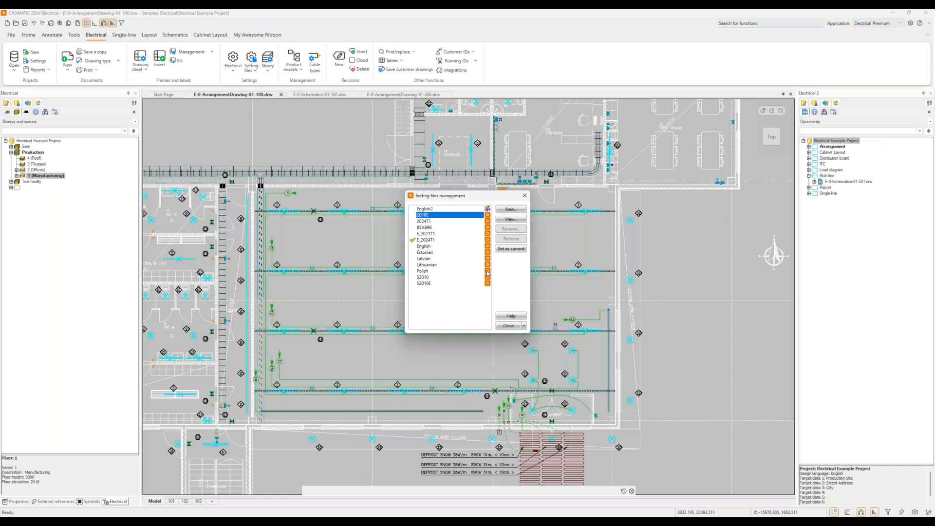
mouse_move(489, 219)
click(448, 277)
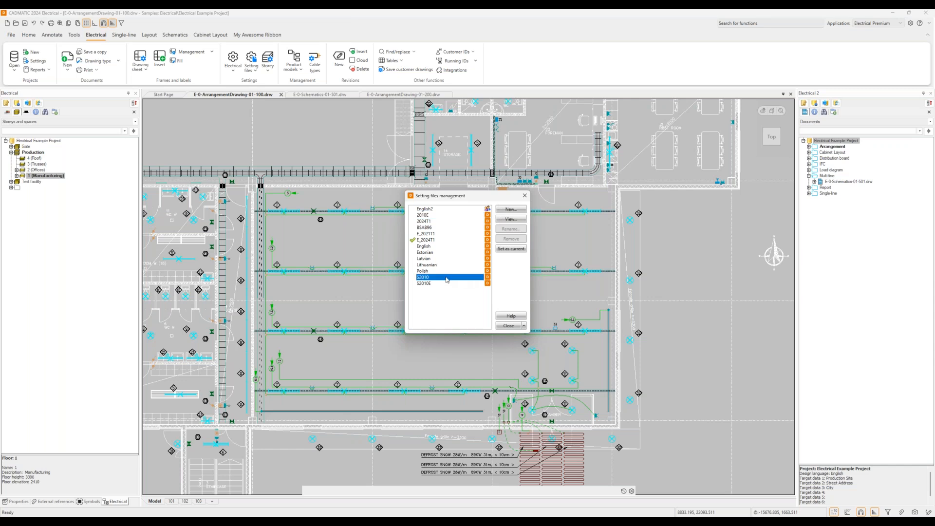
Step: View the E_2024T1 setting file, examine the layer names and colors of the socket outlet and indoor lighting settings, and close it
click(428, 240)
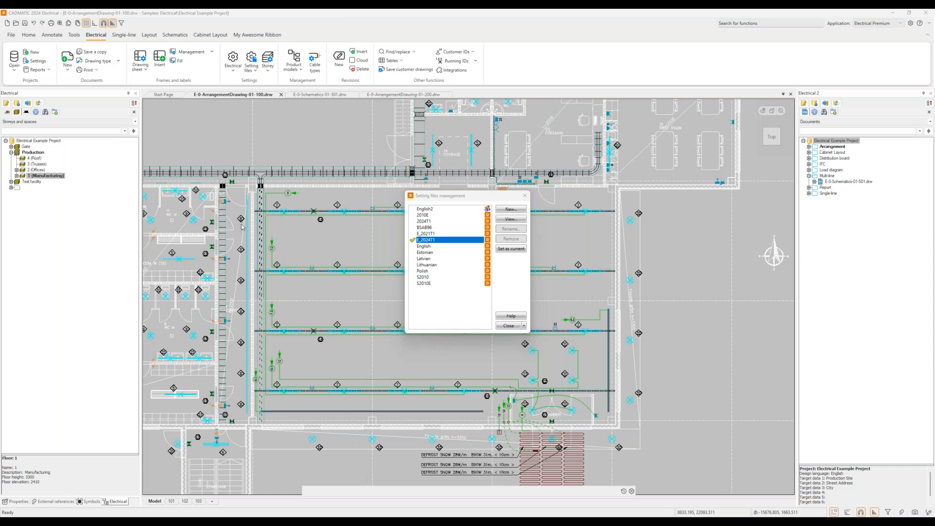
drag(0, 106, 537, 74)
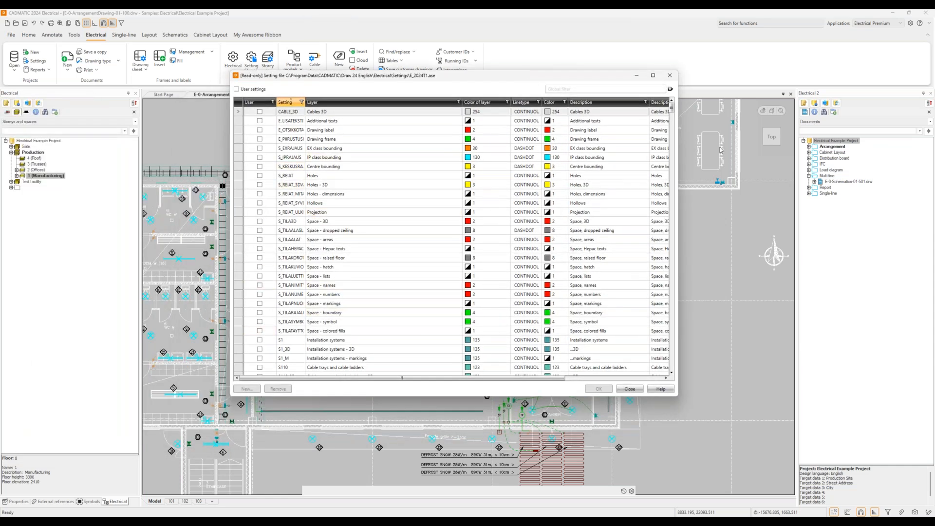
drag(673, 120, 668, 217)
scroll(669, 218, down, 20)
scroll(665, 172, up, 15)
scroll(665, 157, up, 9)
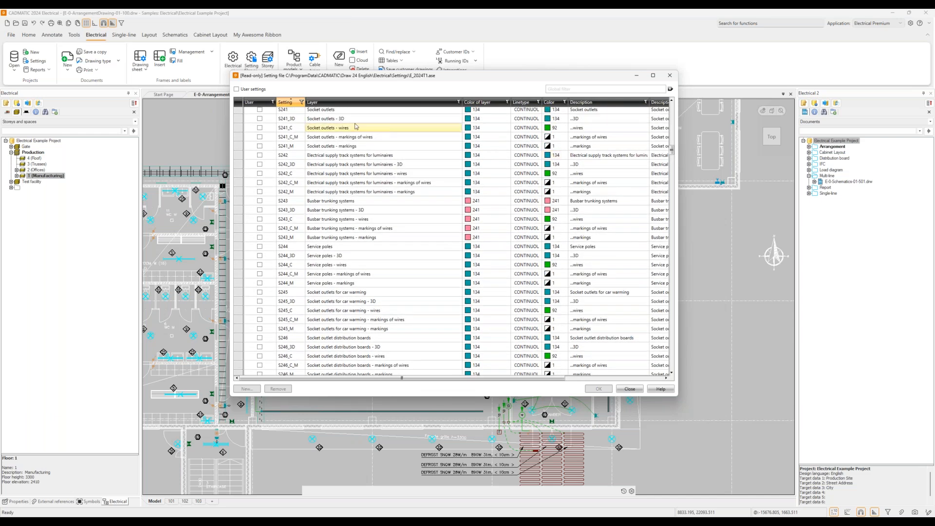
scroll(334, 129, up, 1)
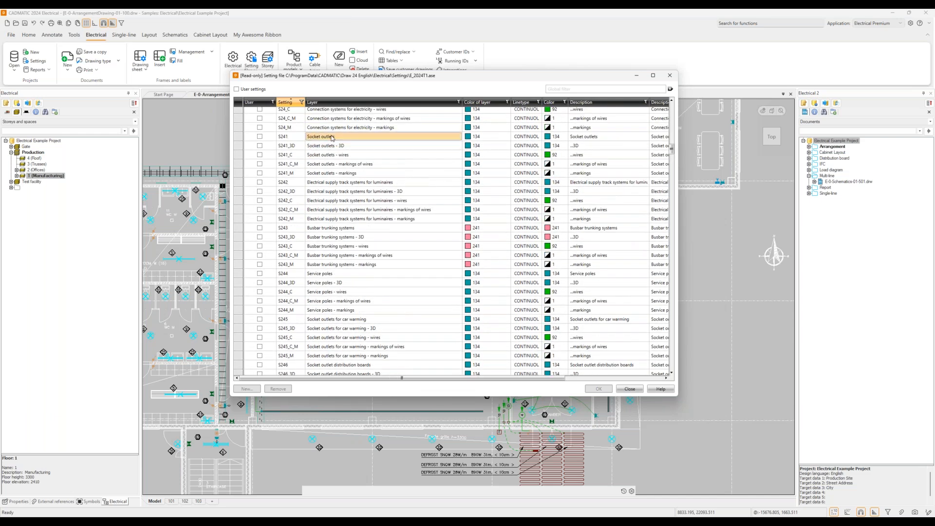
scroll(349, 319, down, 5)
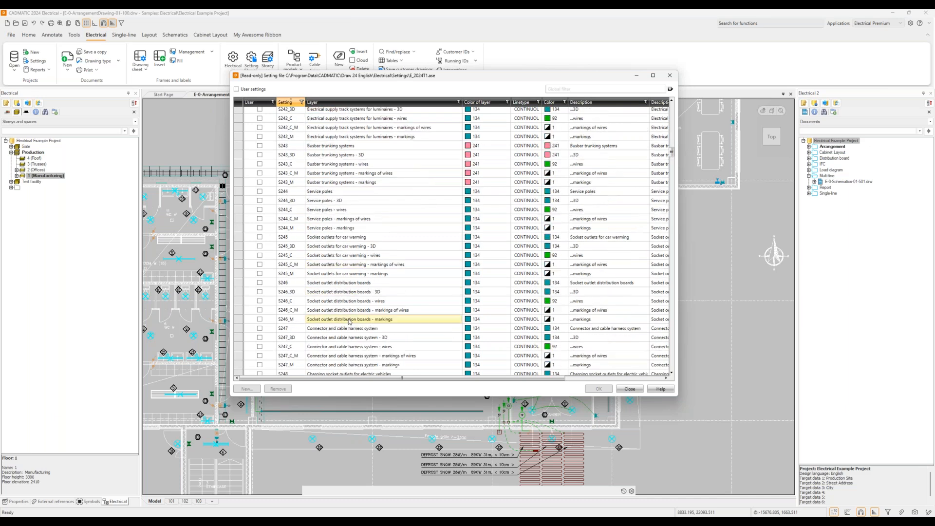
scroll(349, 319, down, 4)
click(348, 301)
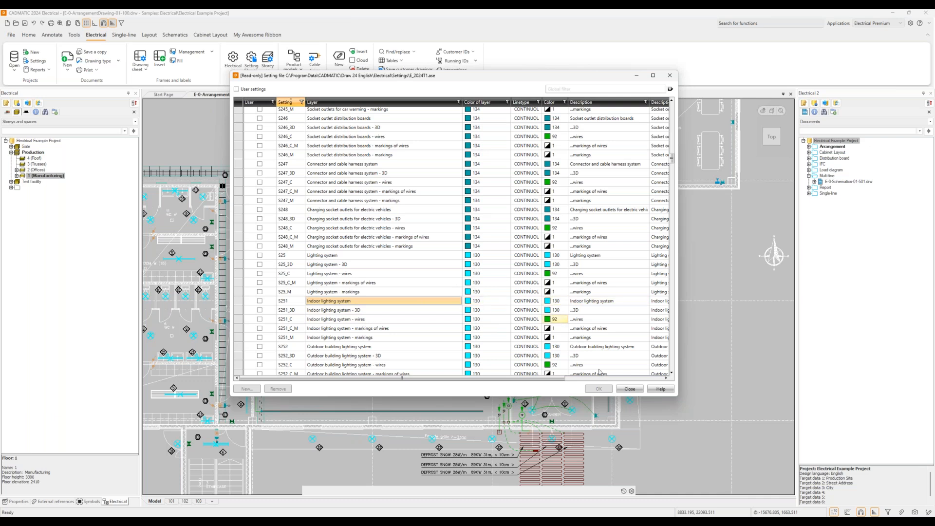
click(630, 390)
Step: View the S2010 setting file, examine the layer name and color of the S251 indoor lighting setting, and close it
click(428, 277)
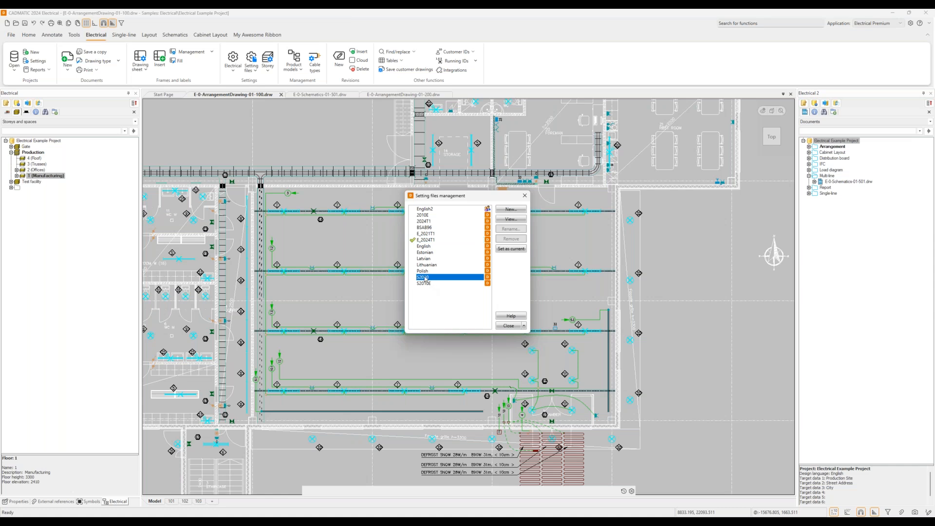
double_click(425, 279)
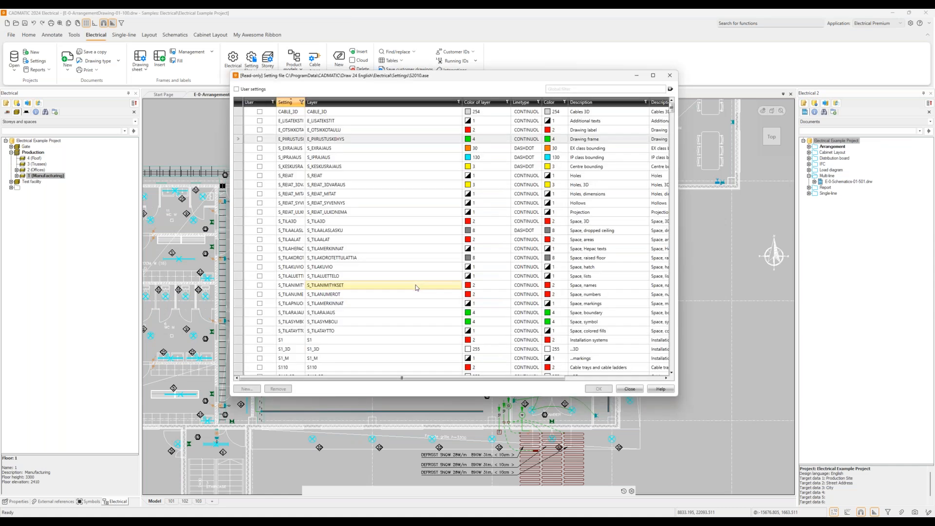
scroll(407, 309, down, 7)
scroll(406, 309, down, 15)
scroll(407, 309, down, 12)
scroll(407, 309, down, 9)
scroll(406, 307, down, 8)
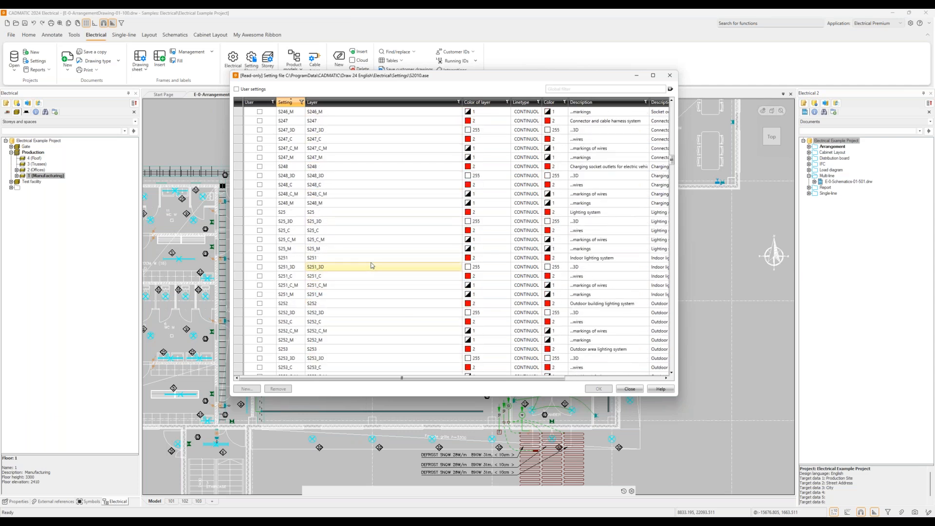
click(385, 258)
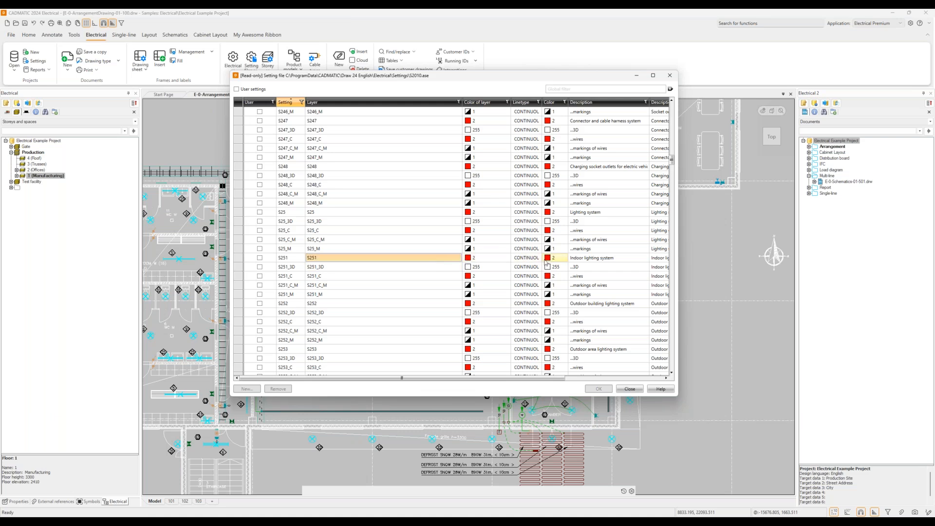
click(630, 389)
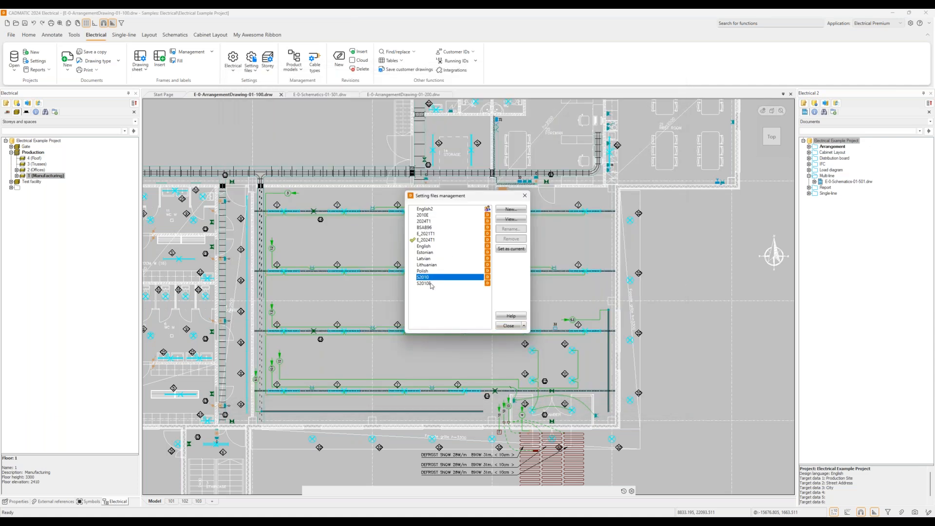
Step: Set S2010 as the current setting file and update the drawing's layer colors, object colors and object linetypes
click(514, 252)
click(525, 330)
click(524, 343)
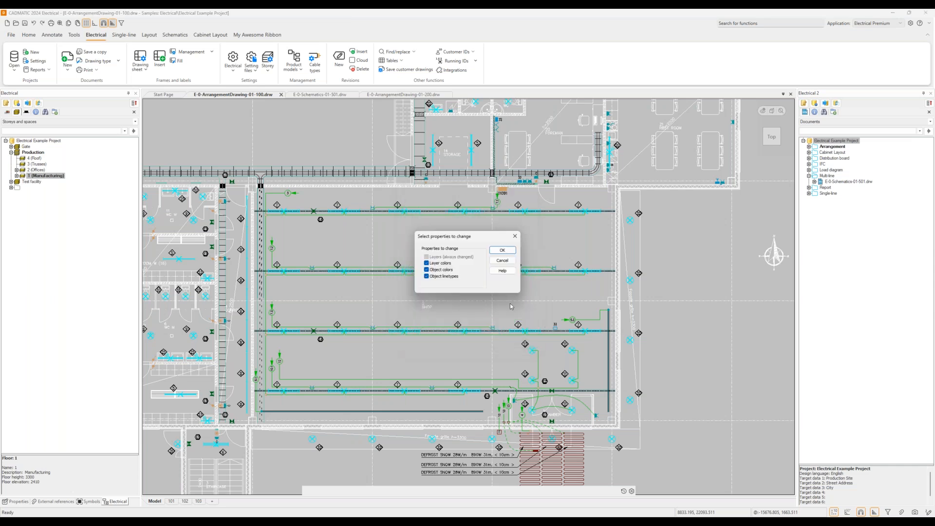
click(504, 251)
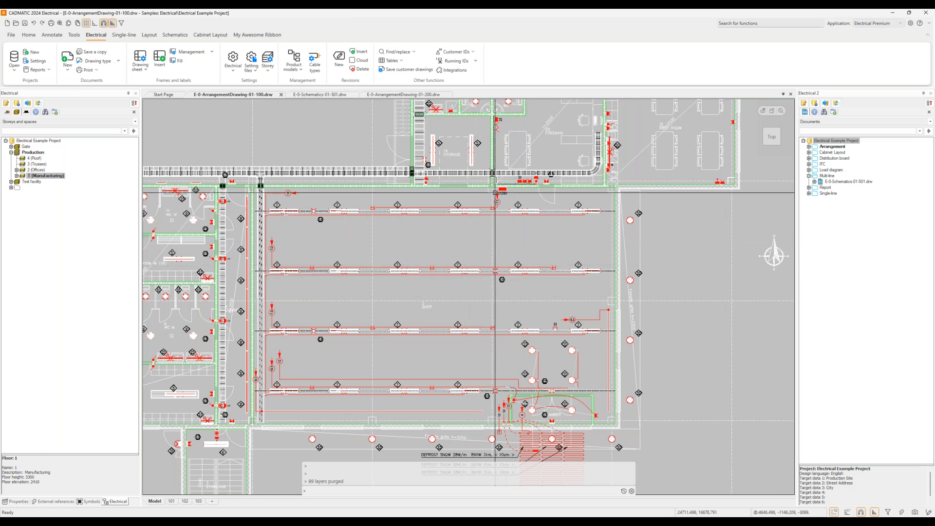
Step: Switch the drawing to 3D and back to 2D, and examine the recolored lighting and wiring in the shop area
scroll(475, 193, up, 5)
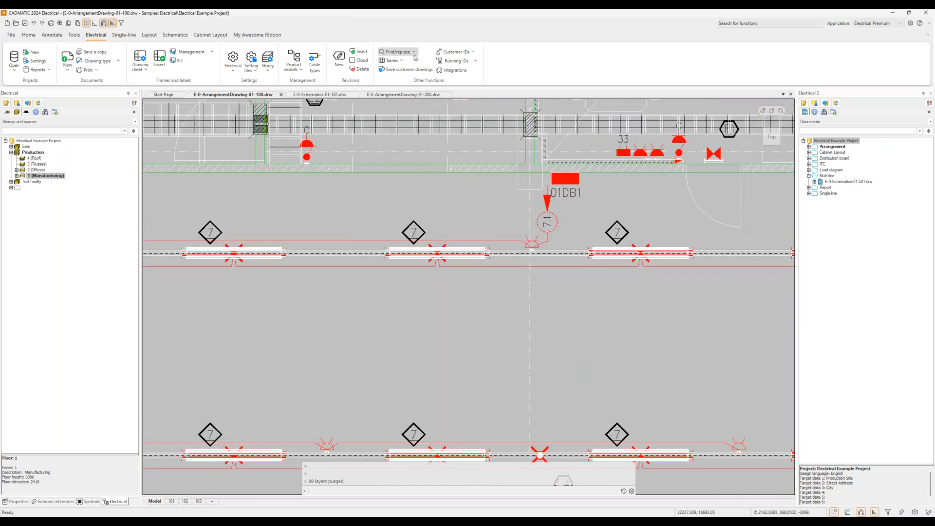
click(156, 37)
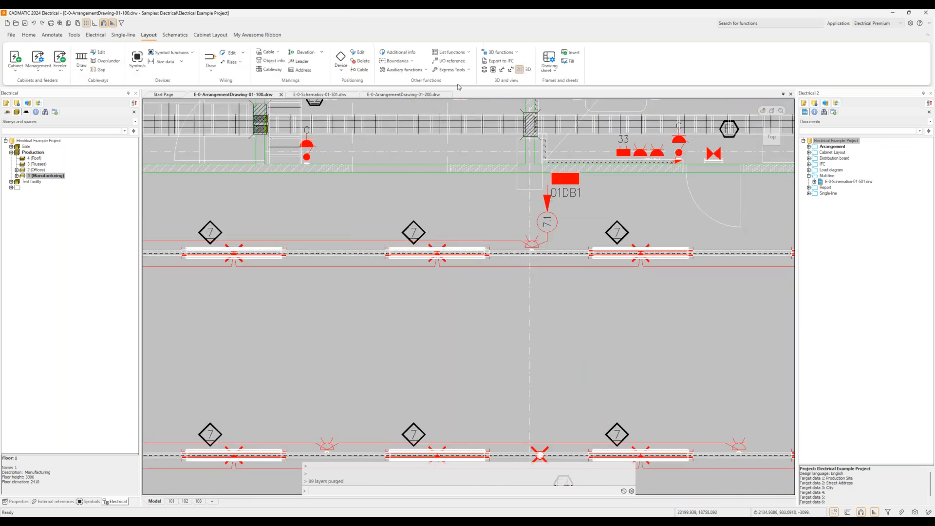
click(529, 70)
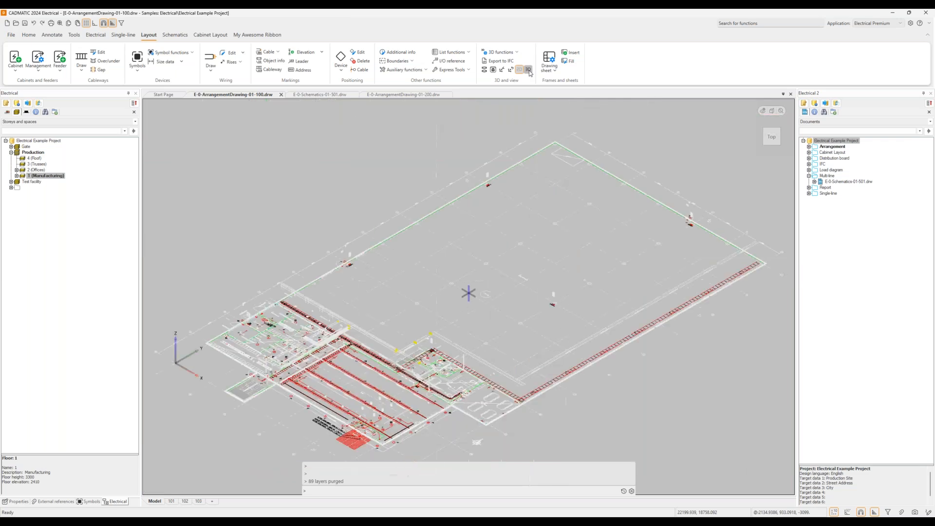
click(520, 69)
scroll(517, 393, up, 5)
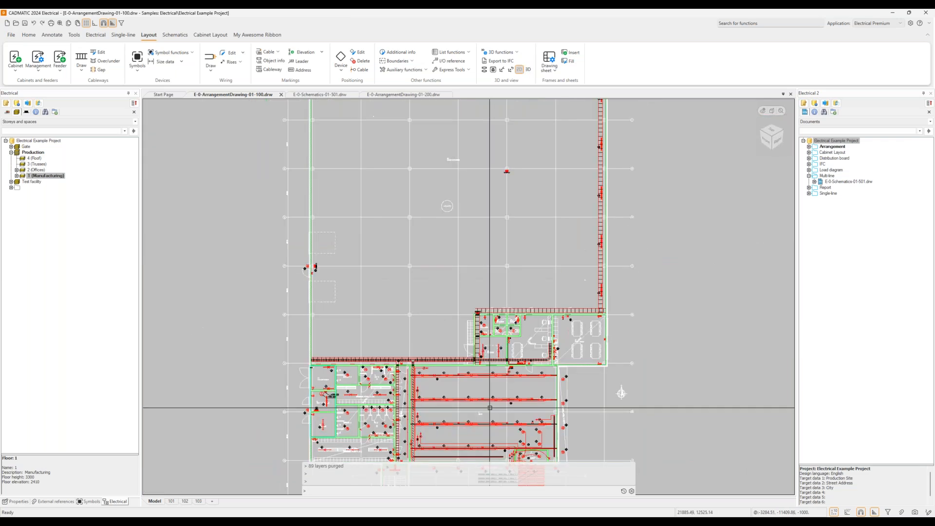
scroll(517, 394, up, 3)
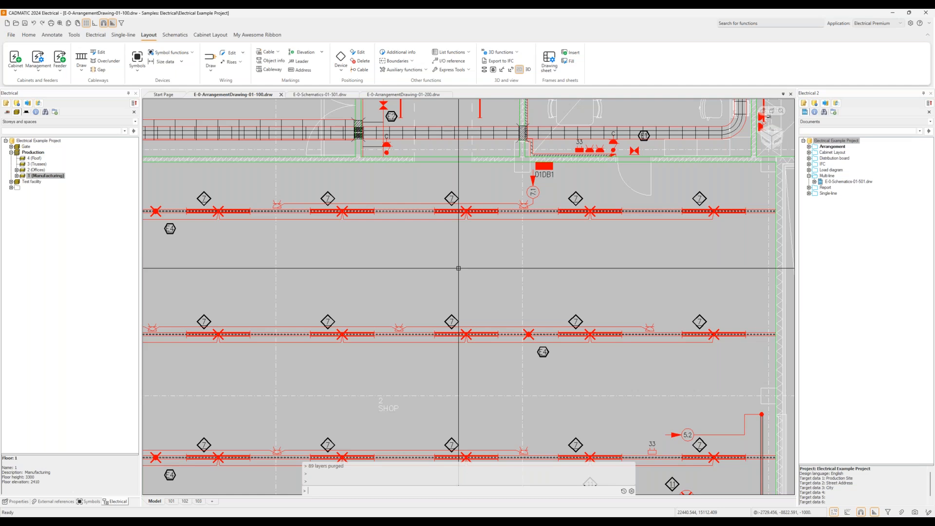
Step: Set E_2024T1 as the current setting file and update the drawing's layer colors, object colors and object linetypes
click(96, 35)
click(252, 67)
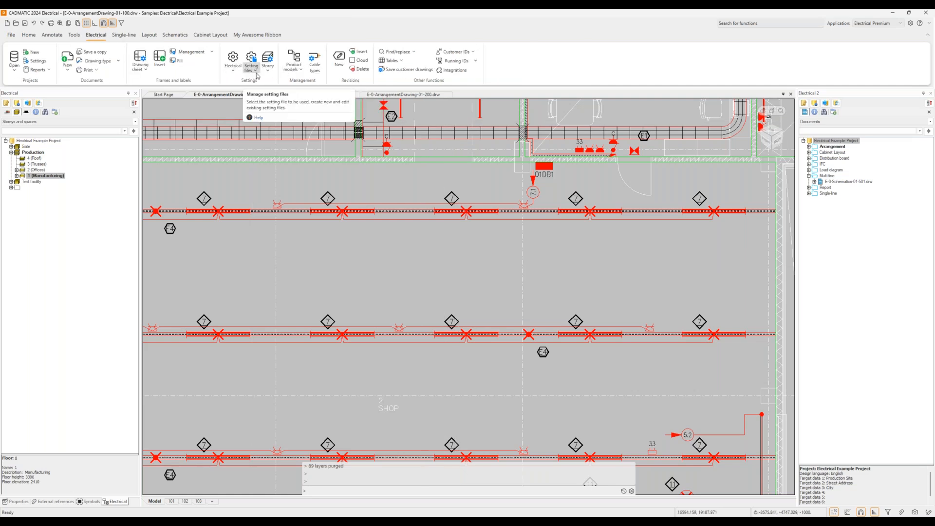
click(261, 80)
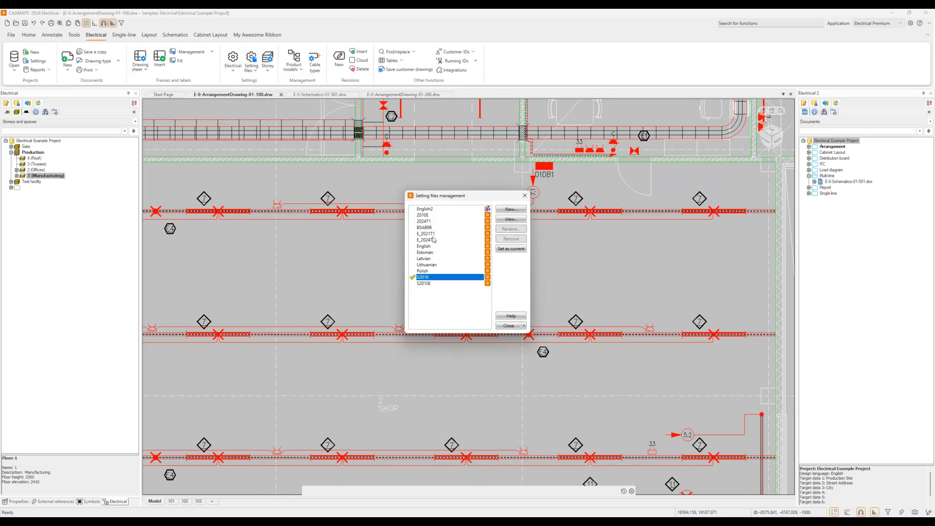
click(465, 240)
click(511, 249)
click(524, 325)
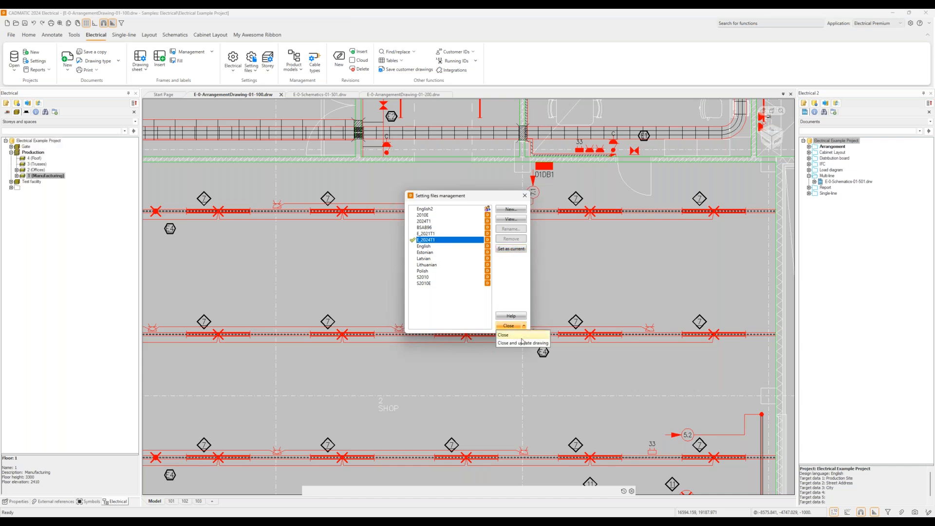
click(522, 343)
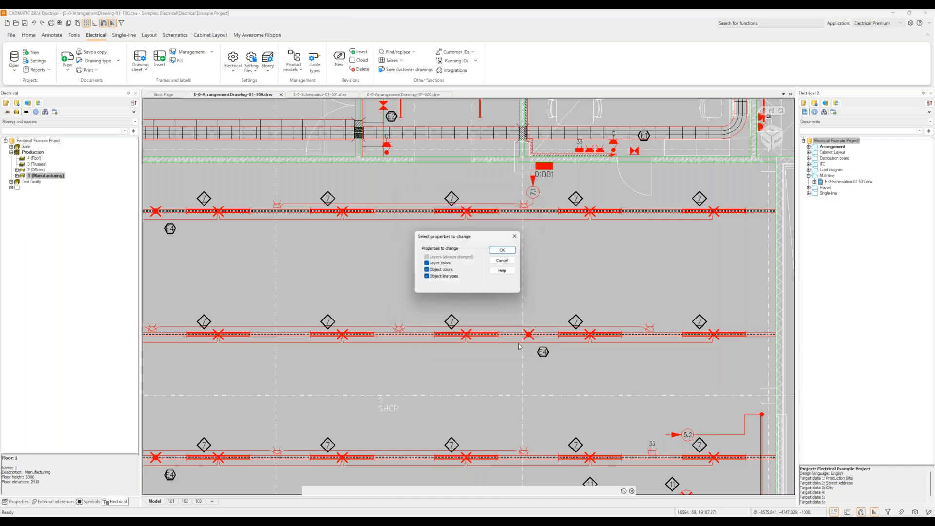
click(505, 251)
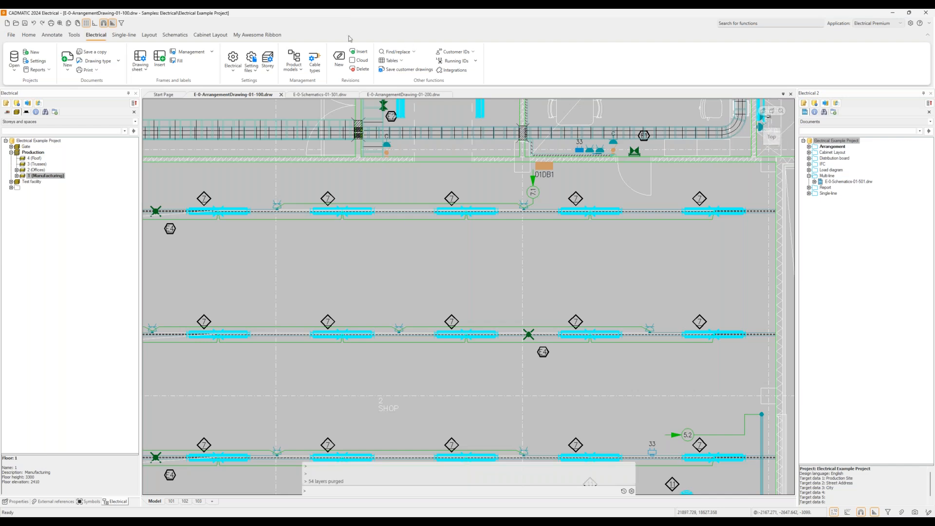
Step: Toggle the updated drawing between the 3D and 2D views and examine the shop floor plan
click(143, 35)
click(528, 70)
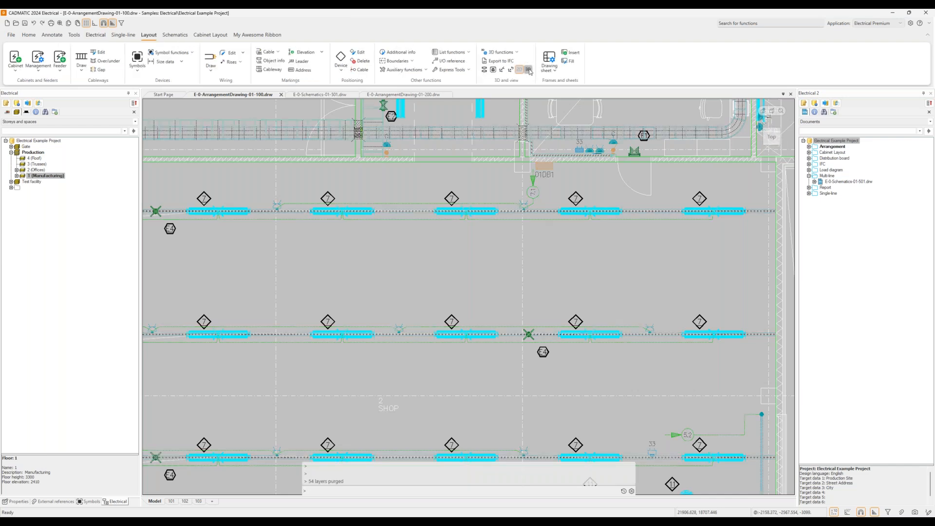
click(529, 70)
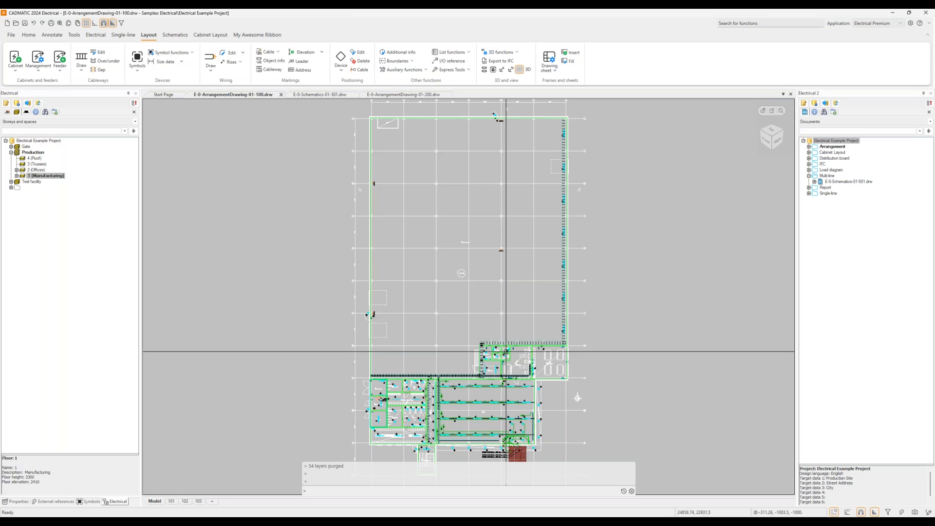
scroll(444, 299, up, 5)
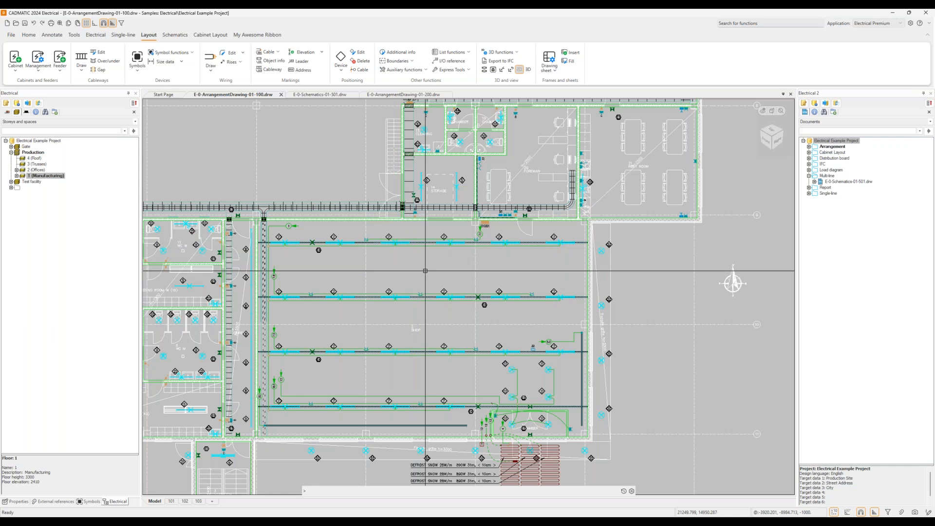
Step: Turn off the Space - boundary layer by picking a boundary line along the shop's upper wall
click(38, 36)
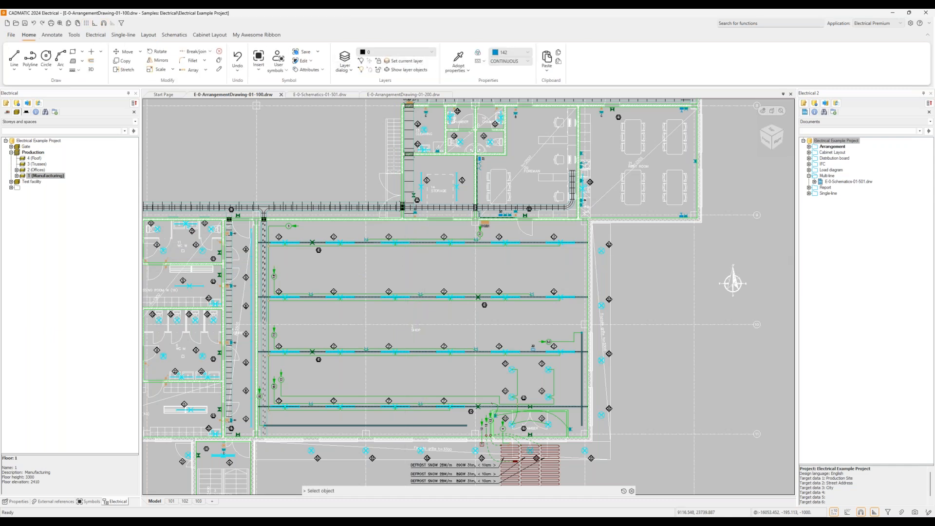
click(441, 221)
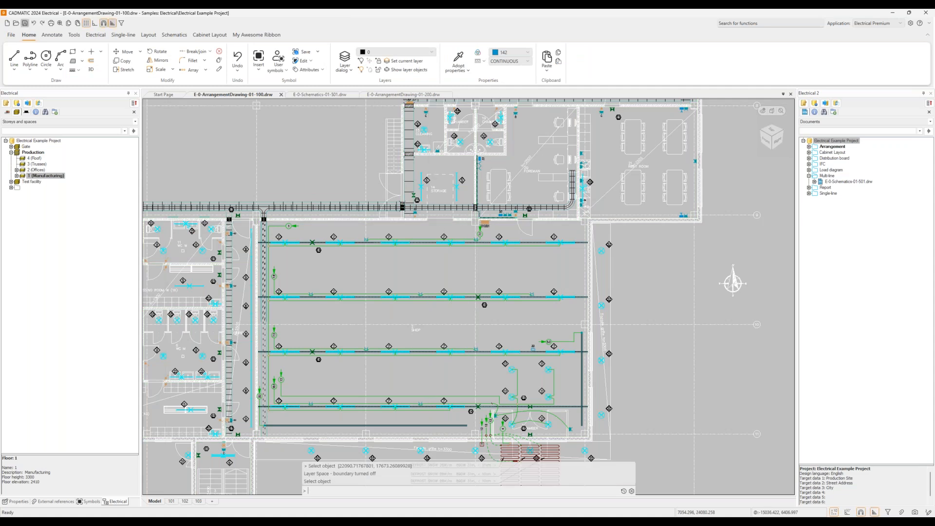
key(Escape)
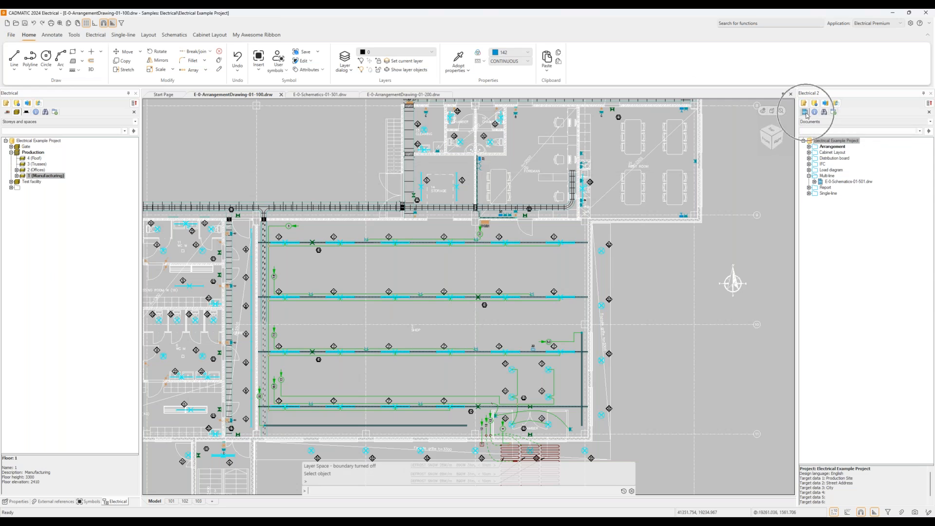
Step: Expand the Arrangement, Cabinet Layout, Distribution board, Load diagram, Single-line and Report folders to examine the project's documents
click(809, 147)
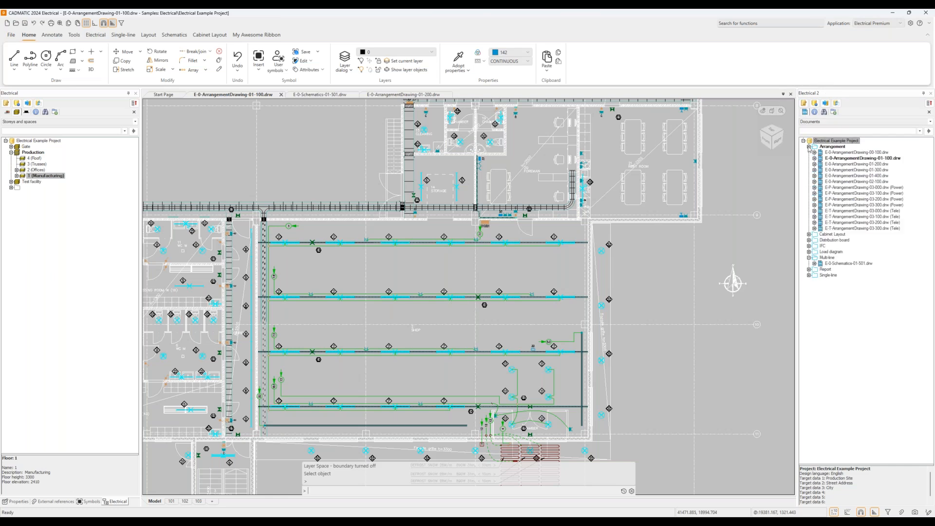
click(809, 234)
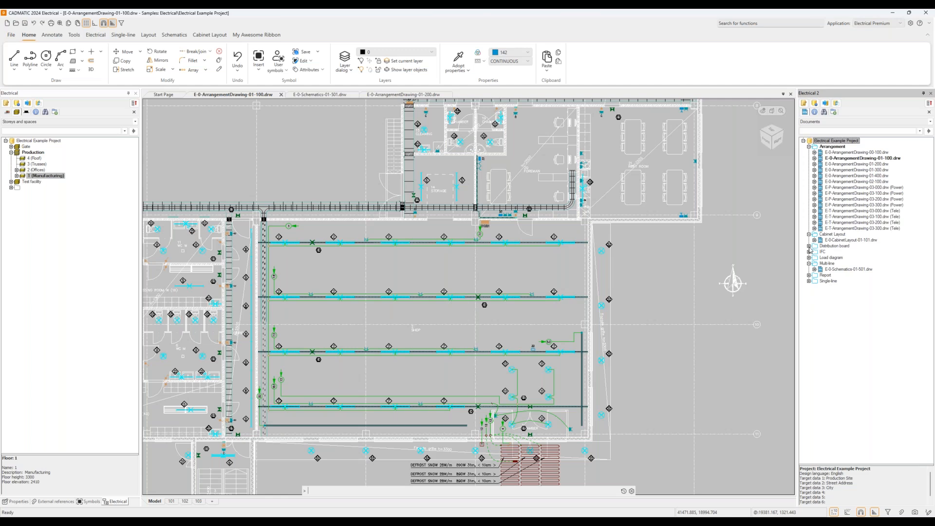
click(809, 246)
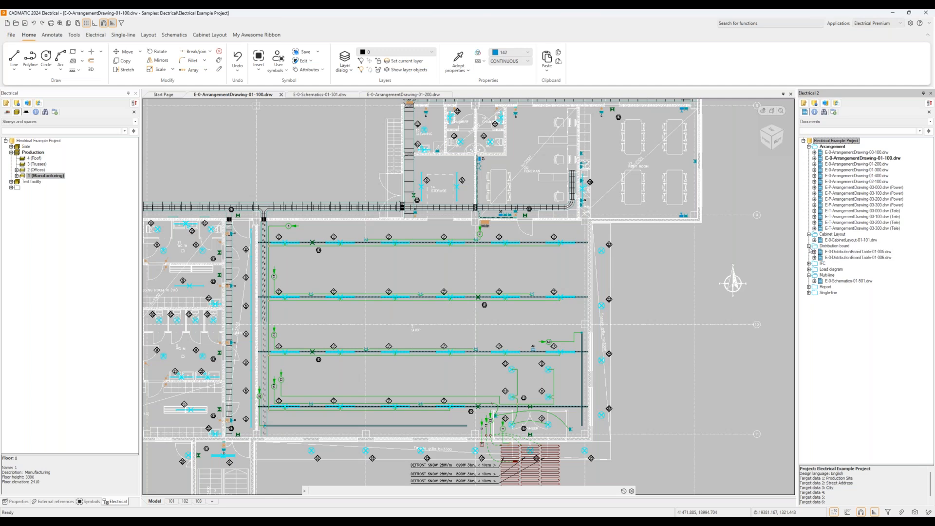
click(809, 269)
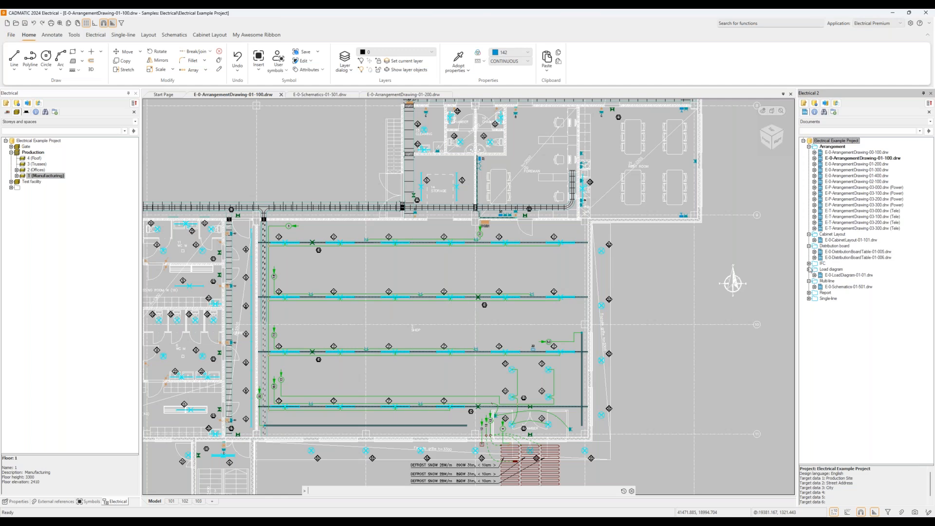
click(809, 298)
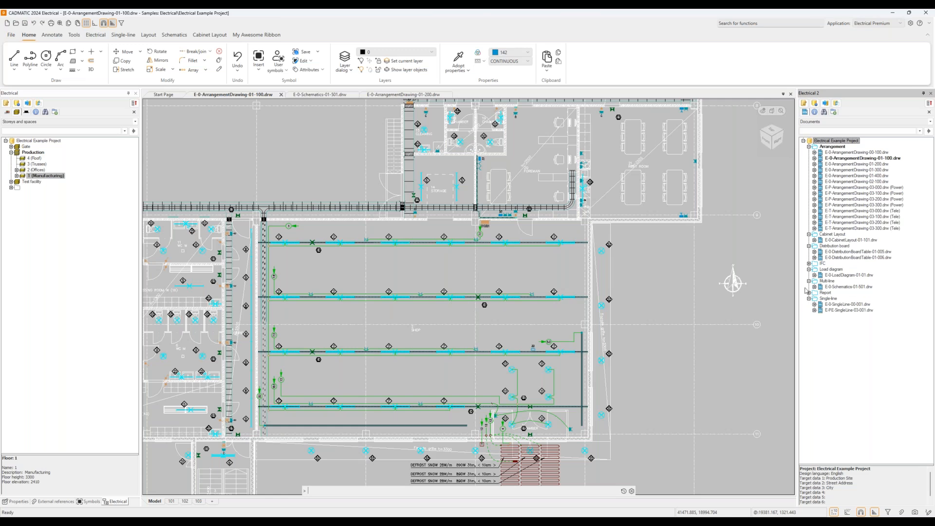
click(809, 293)
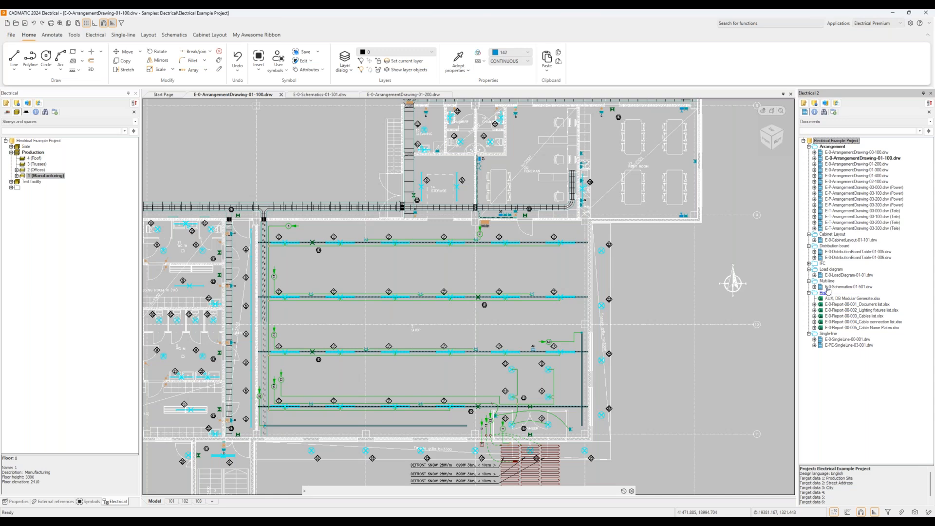
Step: Switch to File Explorer, look through the files in the Electrical Example Project folder, and return to CADMATIC
mouse_move(142, 522)
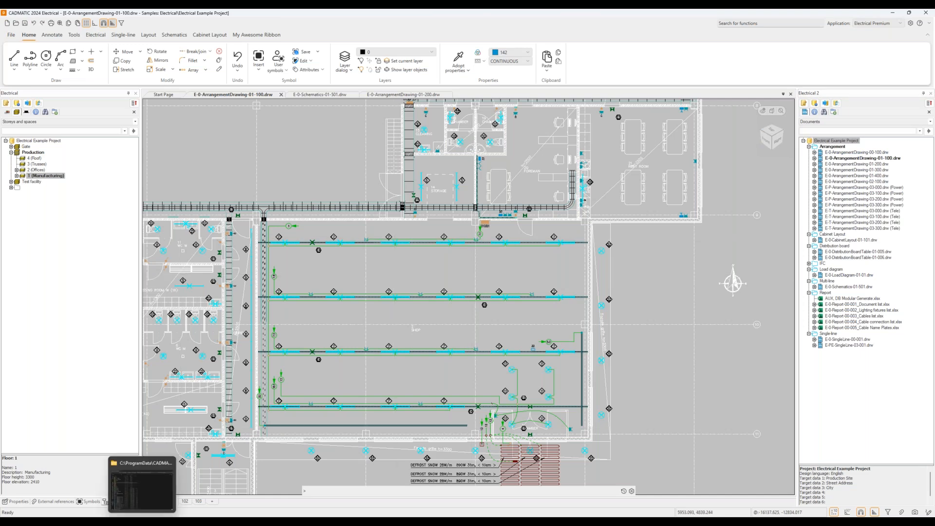
click(148, 488)
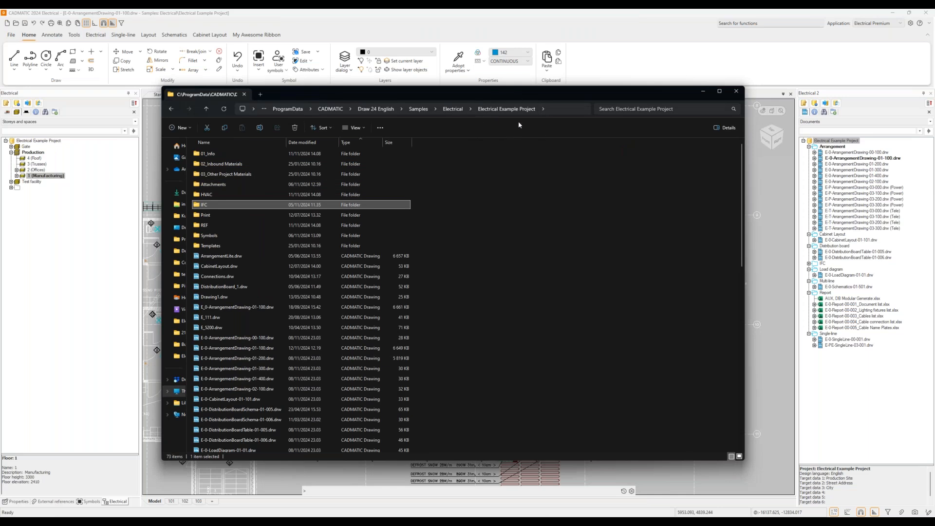
scroll(294, 267, down, 2)
scroll(292, 266, down, 5)
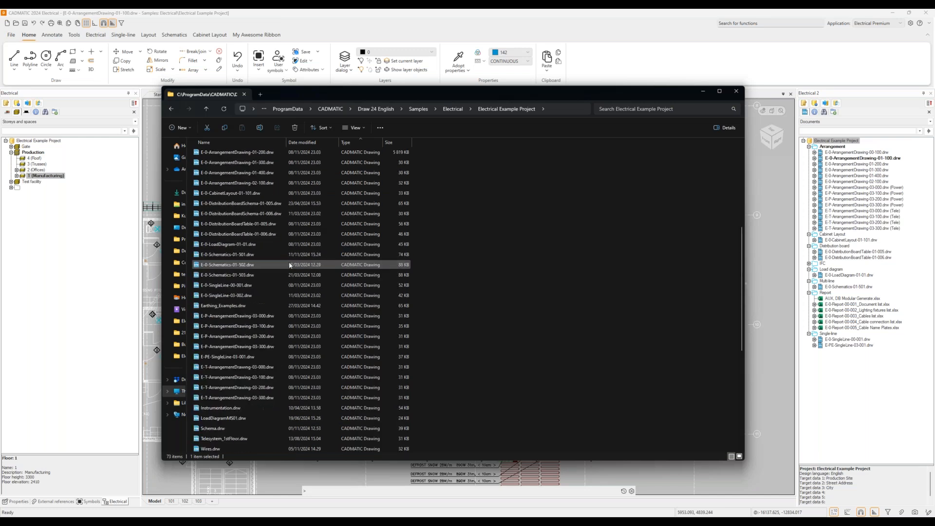
scroll(293, 258, up, 4)
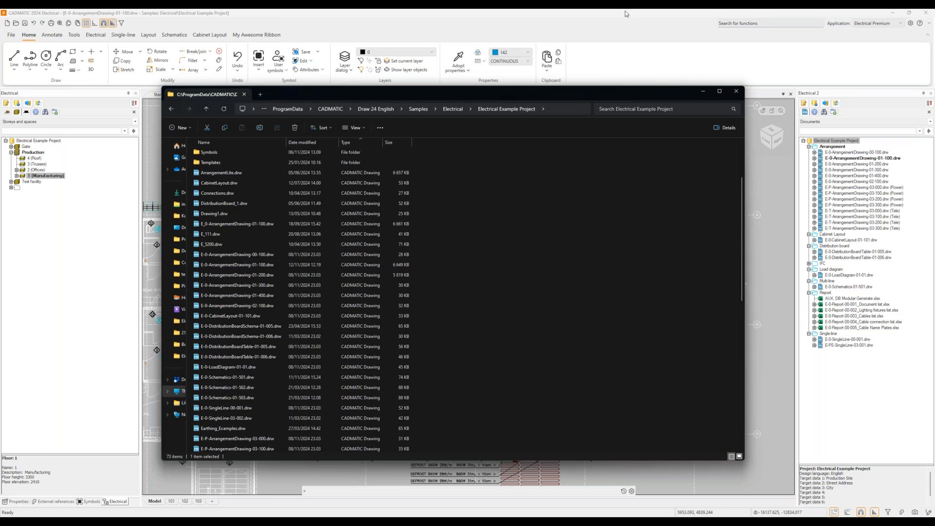
click(624, 14)
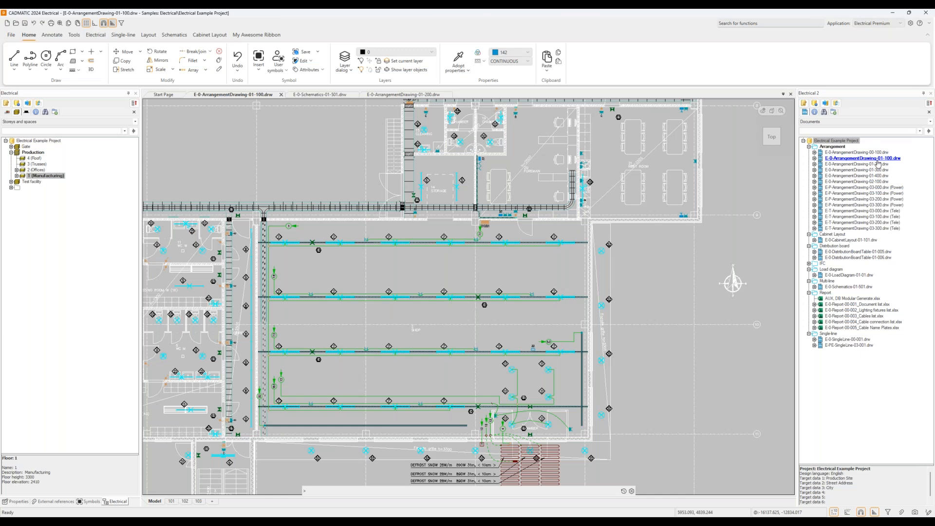
Step: Rename the project's Arrangement document directory as Floorplans
right_click(832, 149)
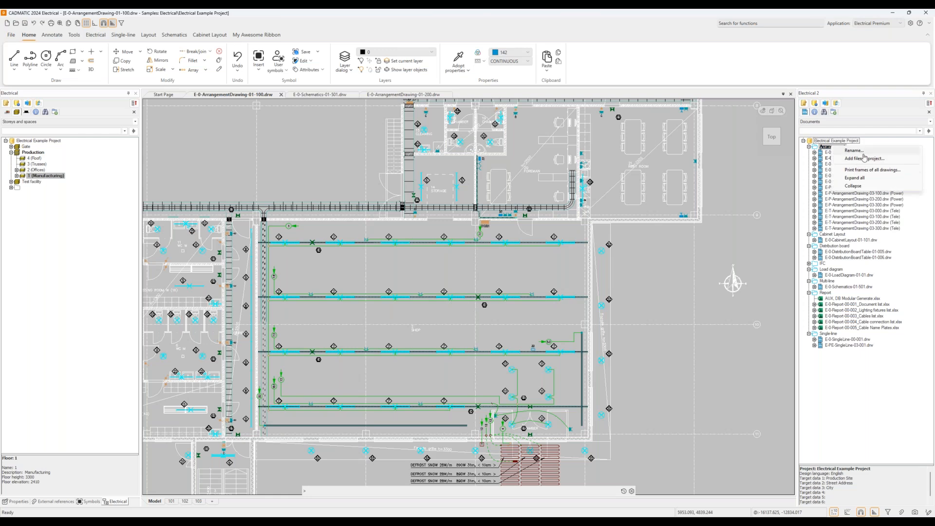
click(863, 156)
click(472, 265)
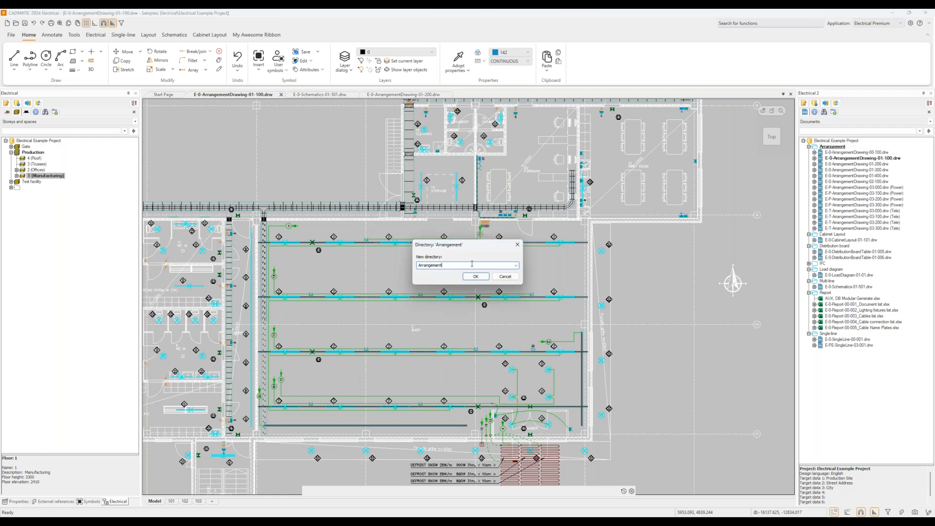
key(BackSpace)
key(BackSpace)
key(BackSpace)
key(BackSpace)
key(BackSpace)
key(BackSpace)
key(BackSpace)
key(BackSpace)
key(BackSpace)
key(BackSpace)
click(475, 277)
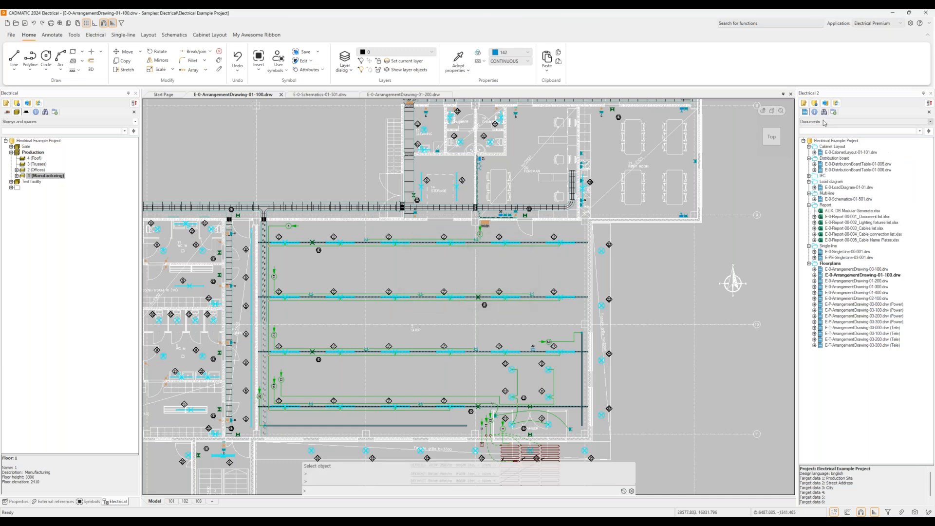
Step: Move the E-0-ArrangementDrawing-01-100.drw drawing to the new subdirectory Floorplans/Floor 1
right_click(865, 276)
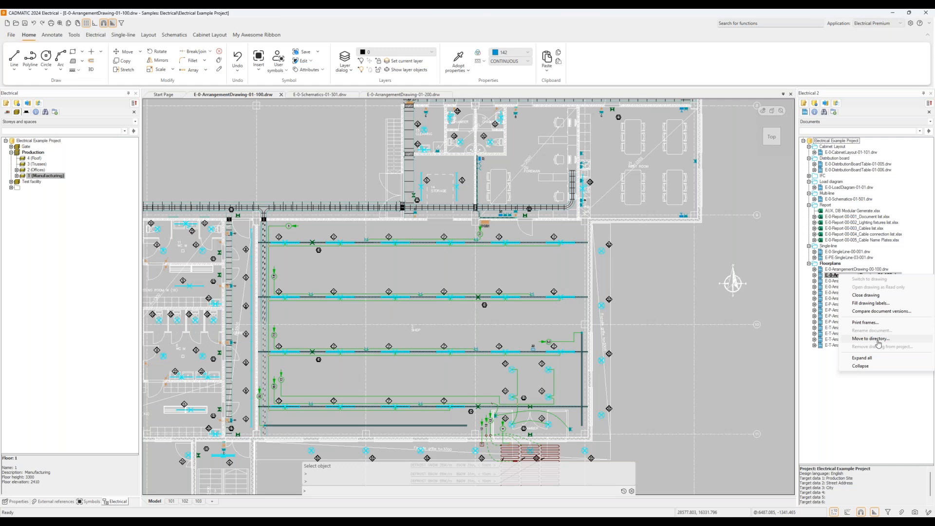
click(880, 339)
click(442, 267)
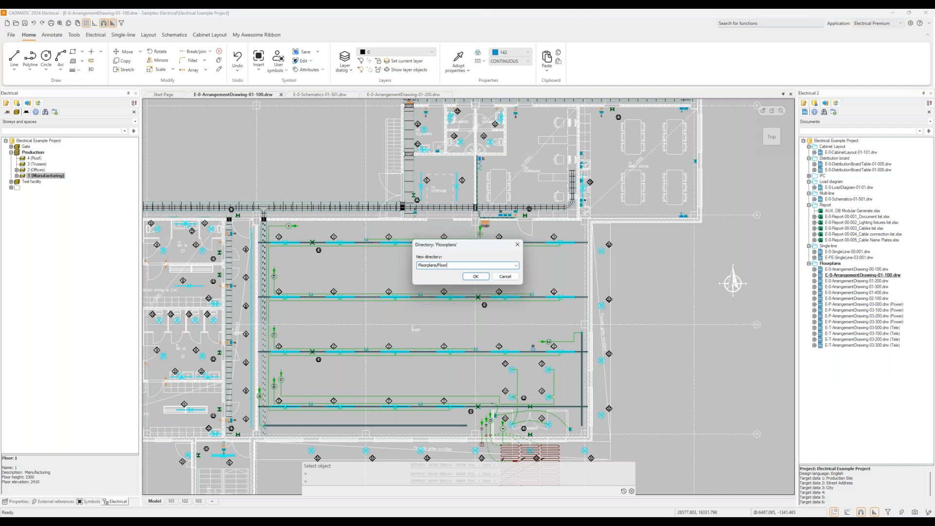
text(/Floor 1)
click(476, 277)
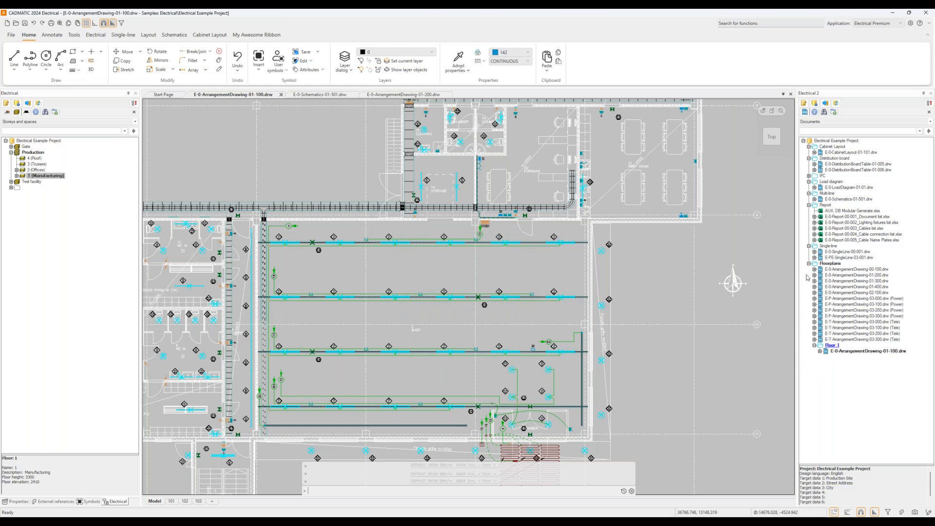
click(815, 346)
click(815, 346)
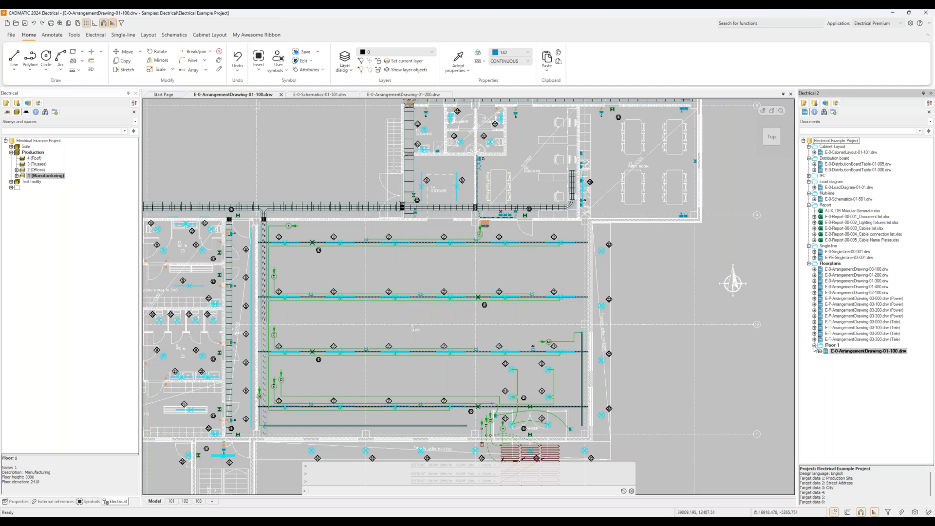
right_click(834, 267)
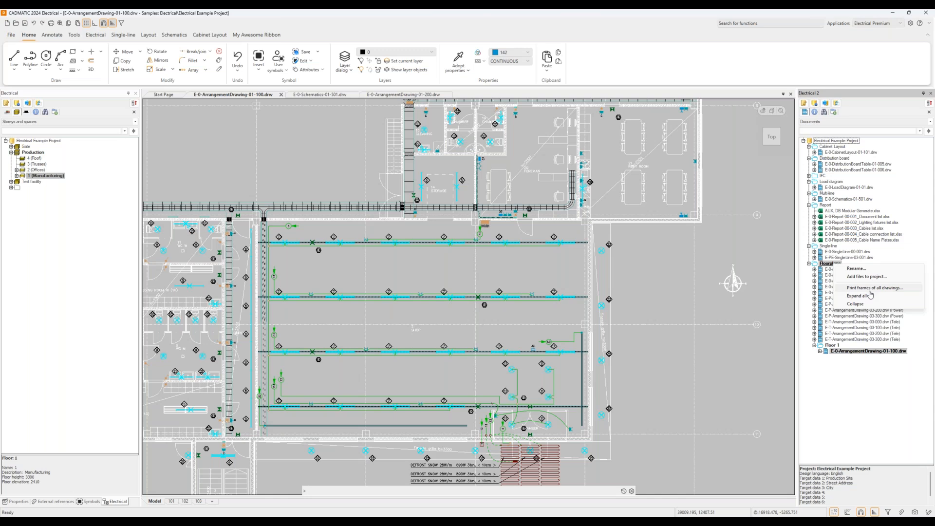
click(879, 400)
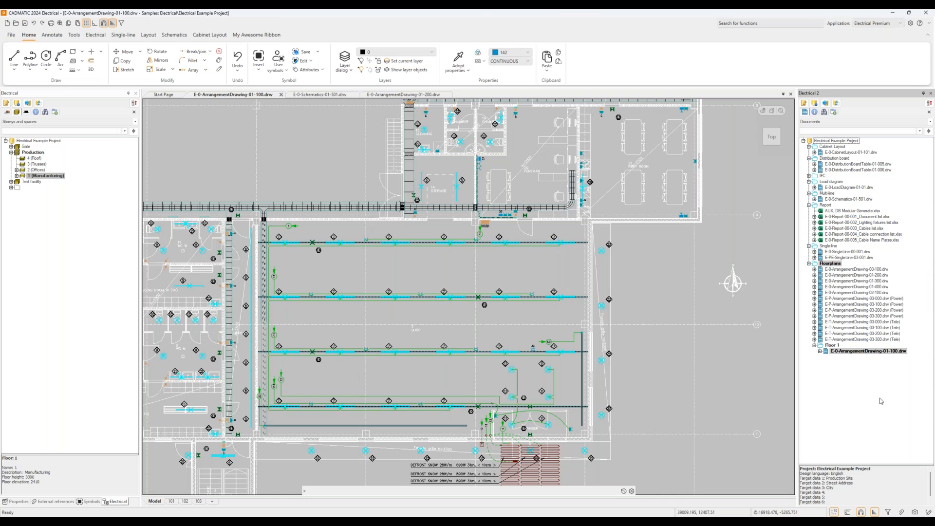
Step: View the E-0-ArrangementDrawing-01-200.drw floor plan and the E-0-Schematics-01-501.drw multi-line drawing
click(403, 95)
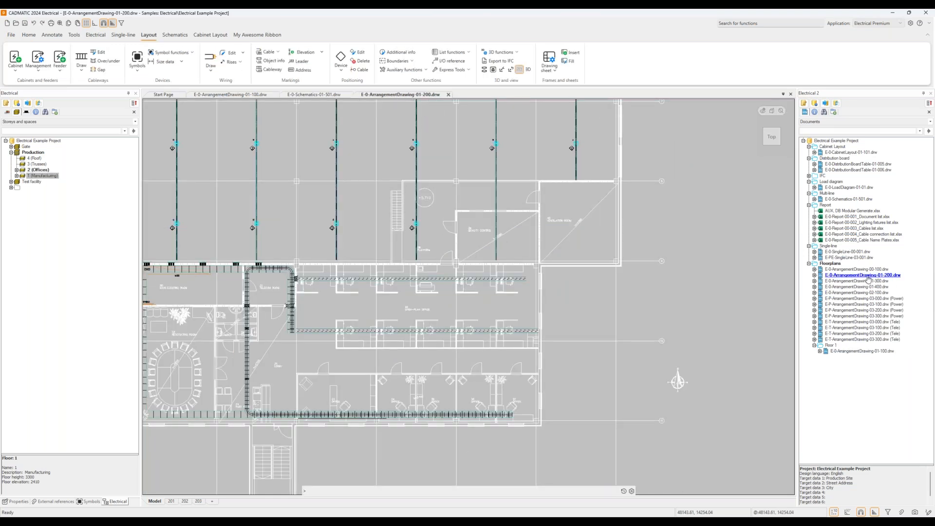
double_click(849, 199)
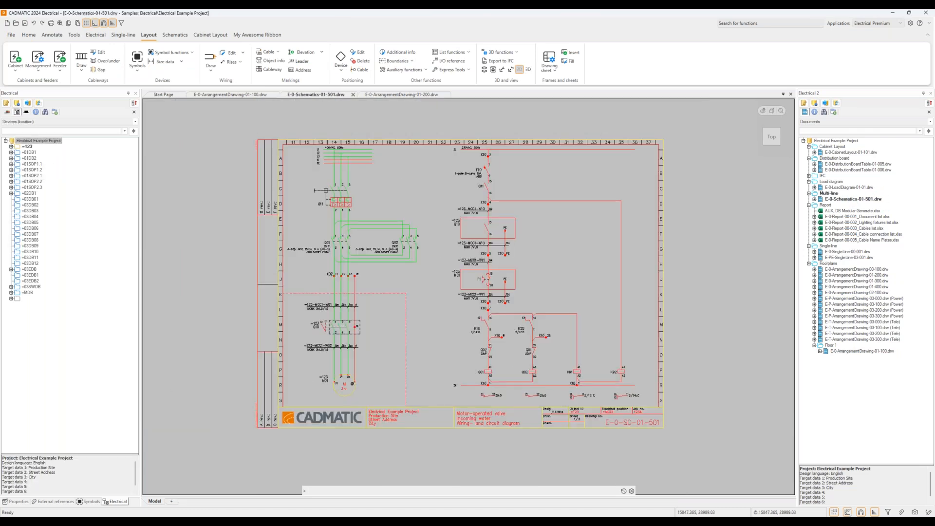
Step: Return to the E-0-ArrangementDrawing-01-100.drw floor plan and display the symbol library for layout devices
click(237, 95)
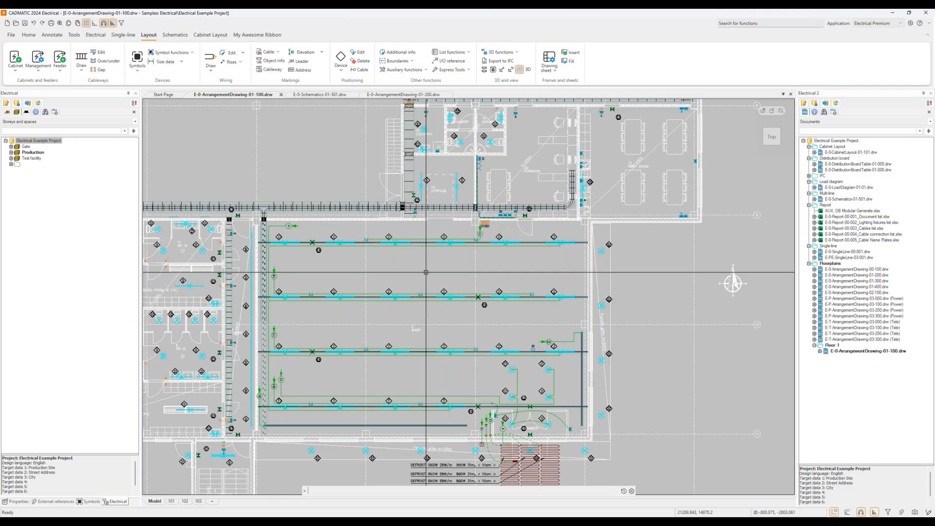
middle_drag(414, 305, 332, 373)
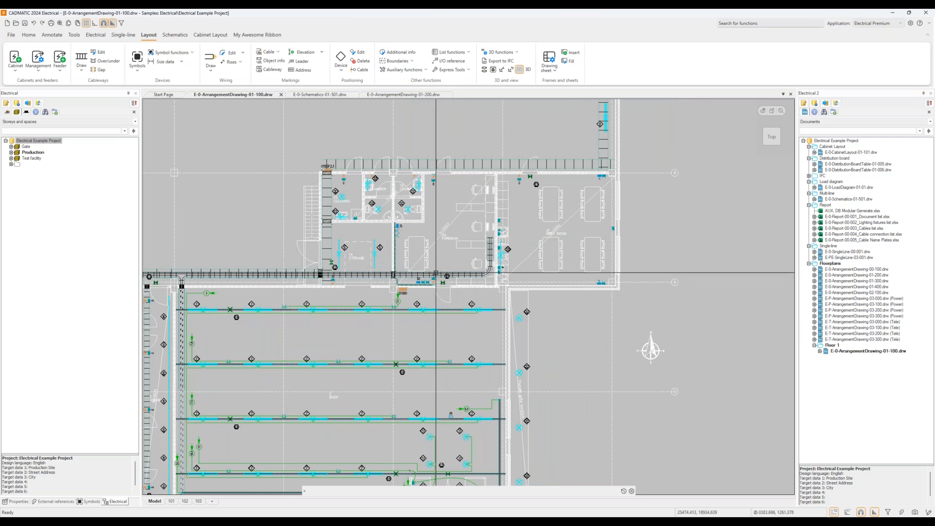
click(136, 58)
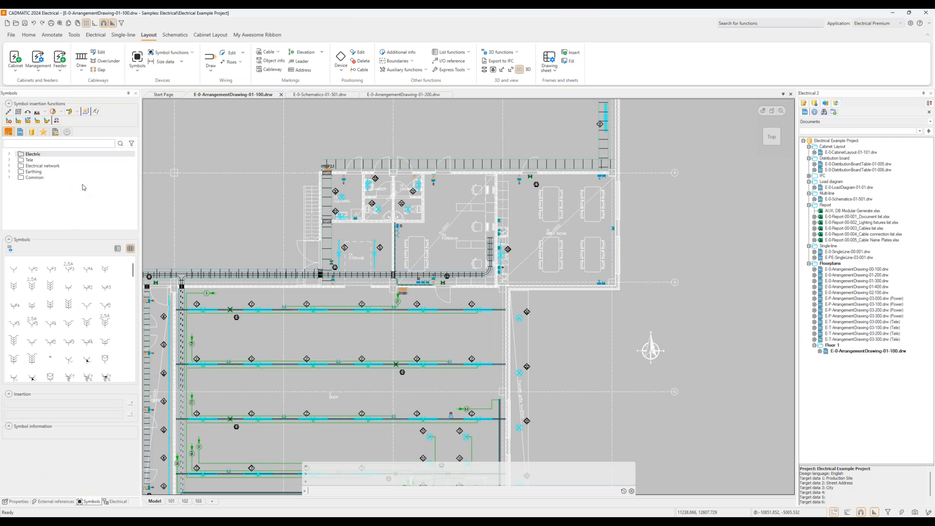
Step: Open the symbol standard and location settings and examine the available standards, locales and design languages
click(101, 36)
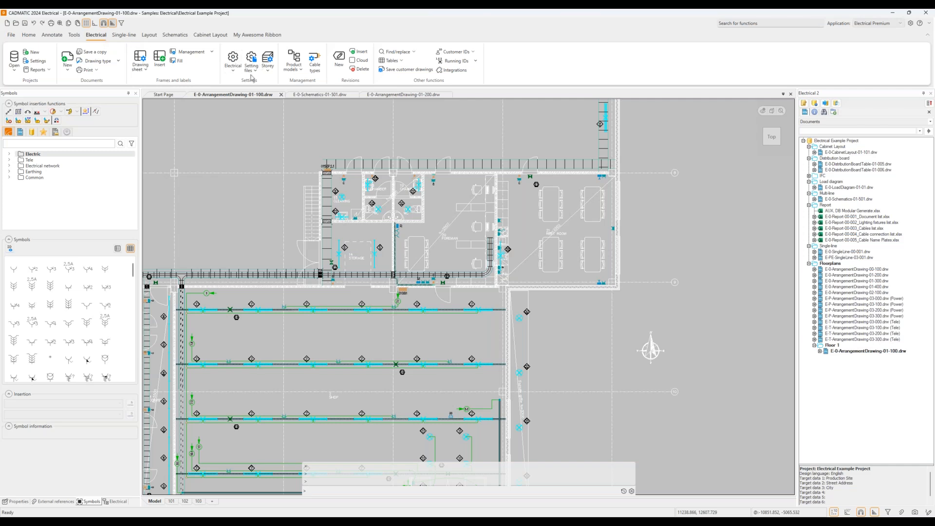
click(233, 68)
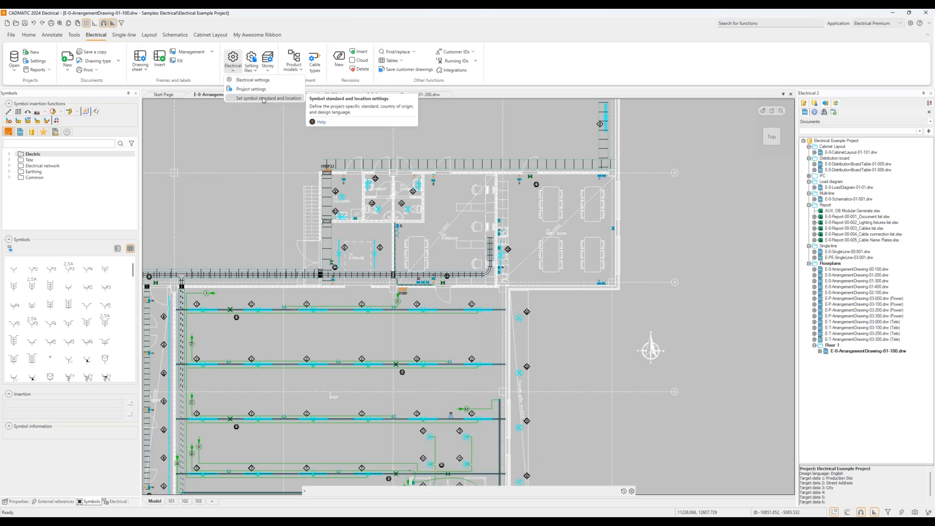
click(263, 99)
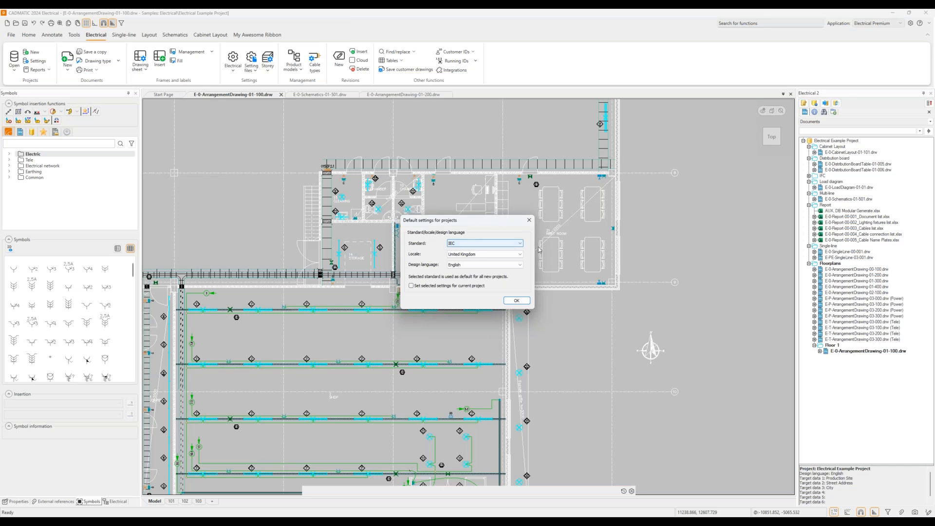
click(514, 245)
click(514, 245)
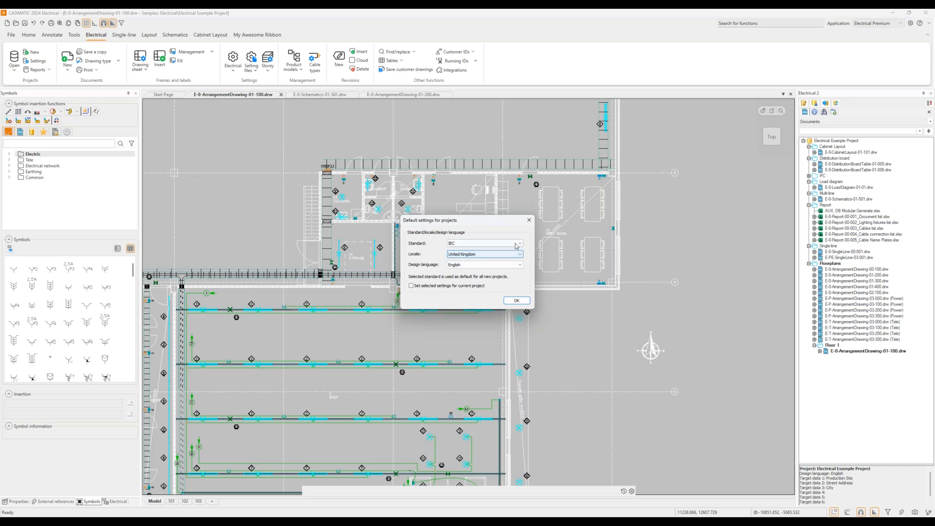
click(512, 254)
mouse_move(521, 364)
mouse_down()
mouse_move(522, 285)
mouse_move(525, 378)
mouse_up()
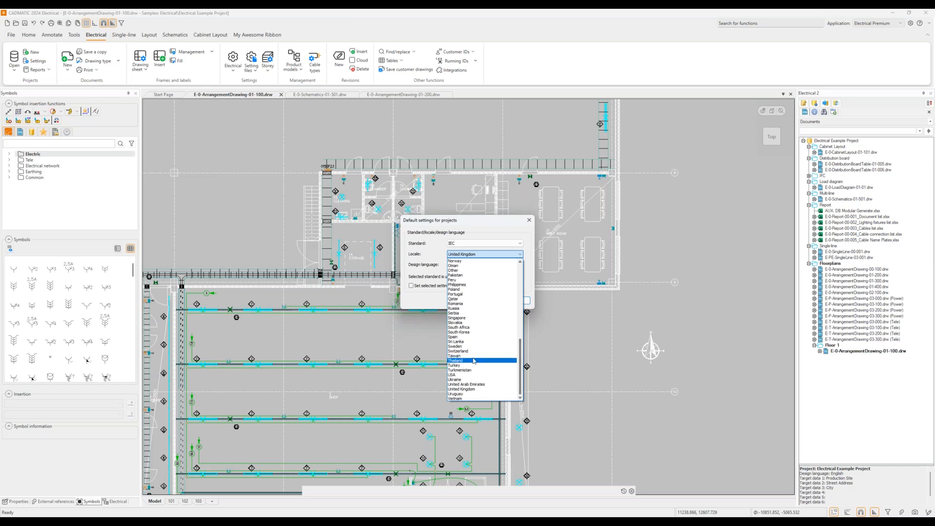
click(432, 248)
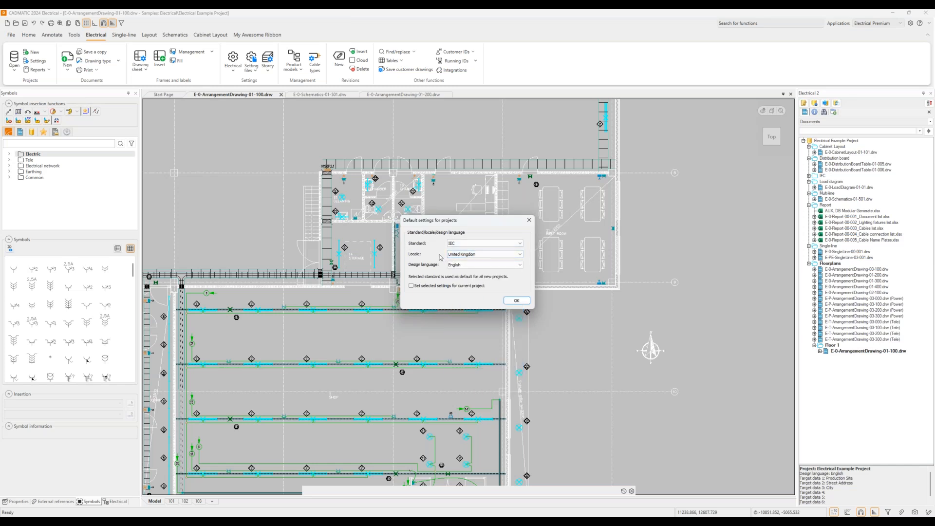
click(490, 268)
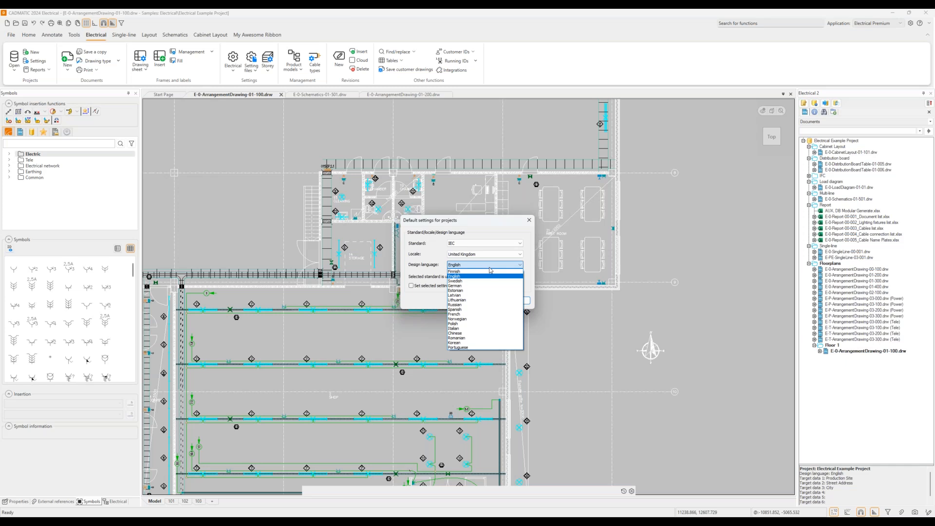
click(490, 268)
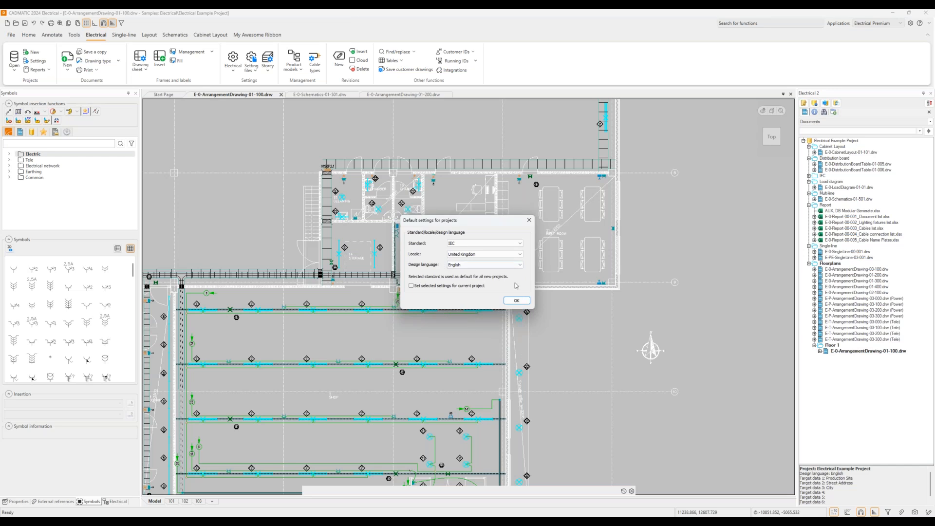
click(517, 301)
Step: Examine the light fixture and socket symbols around distribution board 01DB1 and the FOREMAN room
scroll(336, 315, up, 5)
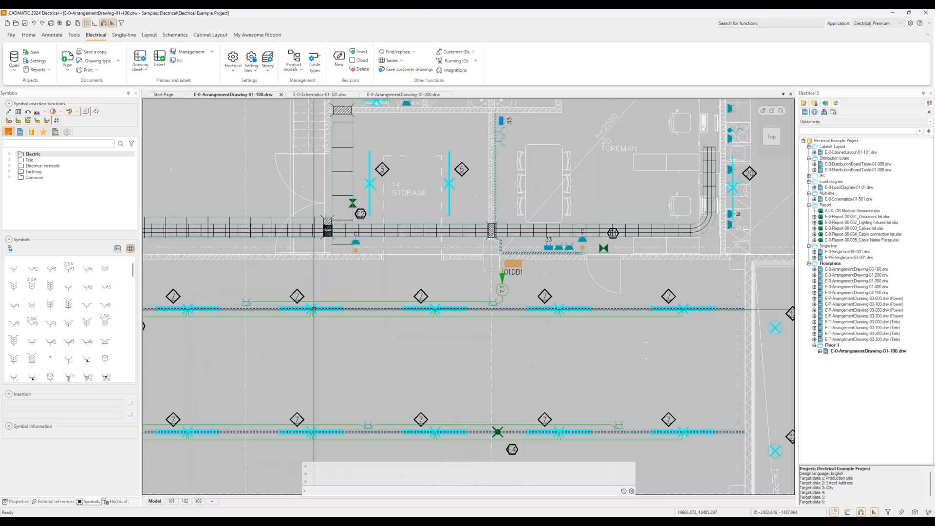
mouse_move(315, 301)
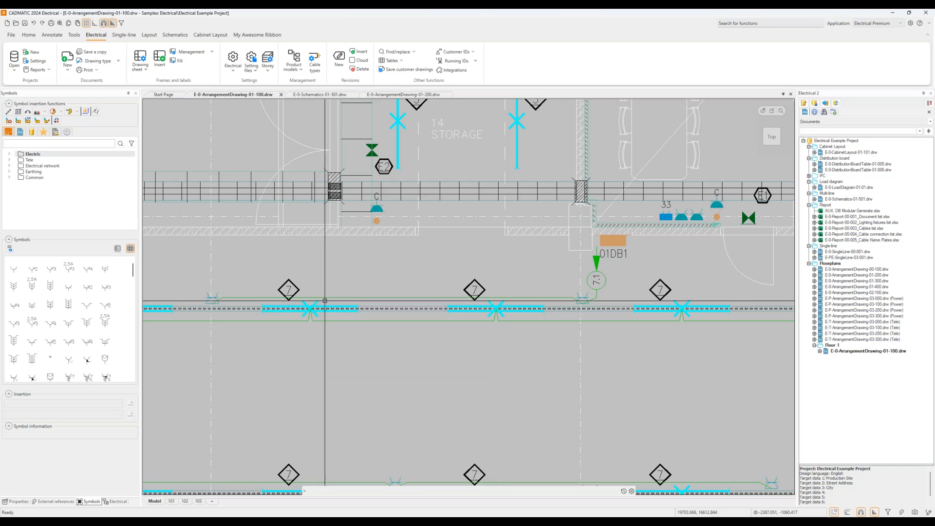
scroll(315, 302, down, 5)
middle_drag(425, 276, 436, 256)
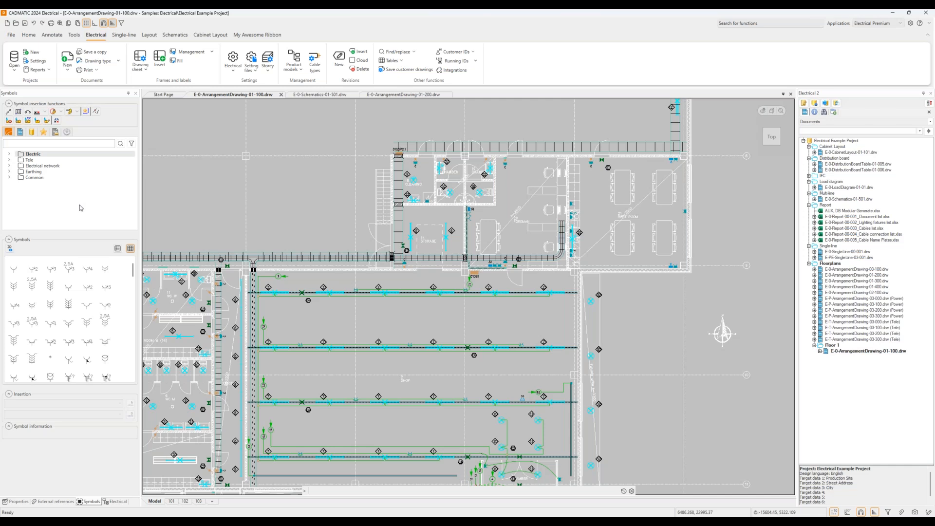
mouse_move(17, 271)
scroll(500, 238, up, 10)
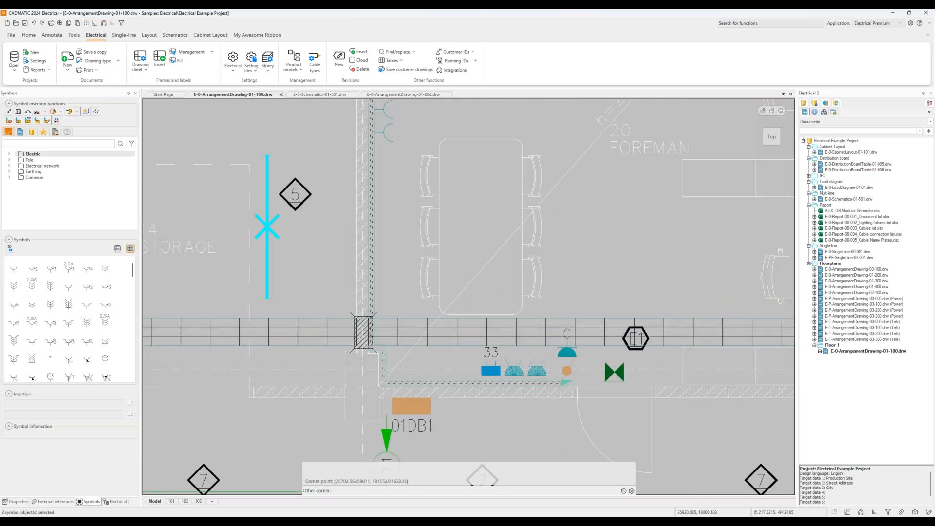
click(541, 270)
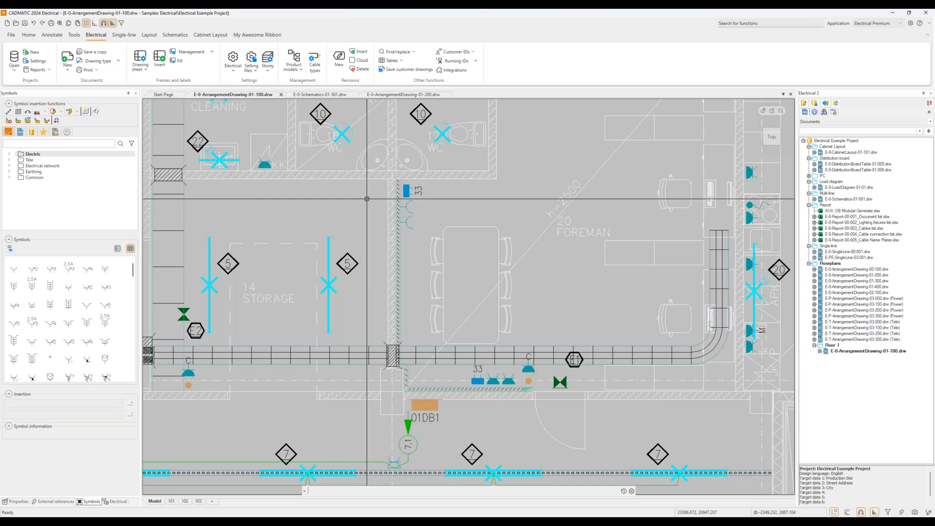
Step: Browse the Electric symbol group through Switches to the Light fixtures symbols
scroll(367, 199, down, 2)
middle_drag(366, 287, 249, 328)
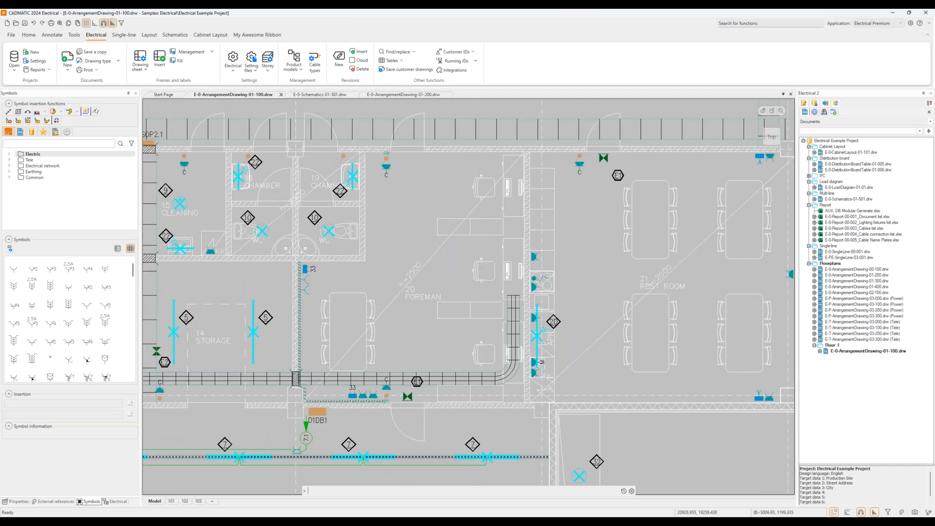
click(9, 154)
click(47, 167)
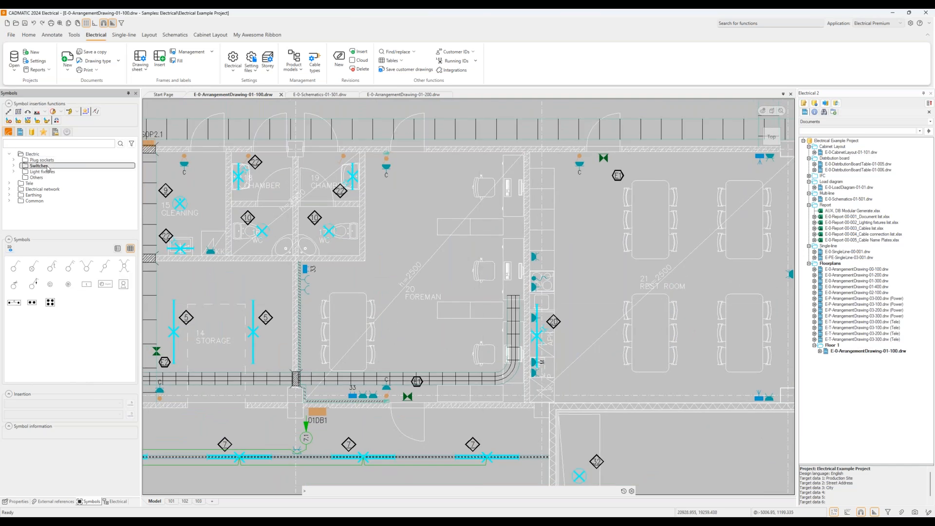
click(43, 172)
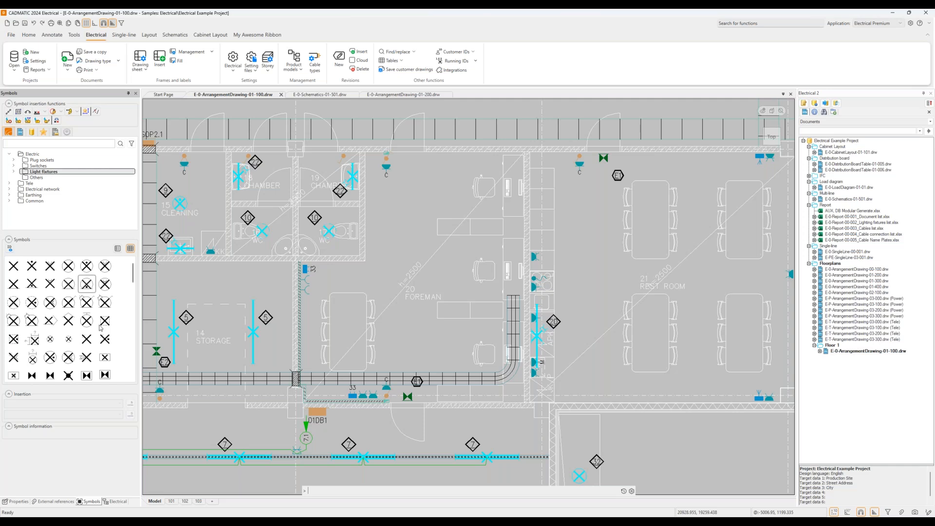
Step: Insert the flush scalable light fixture, 600 × 600 mm, evenly spaced 2 across and 3 down over the FOREMAN room's desk area, and save the drawing
right_click(37, 342)
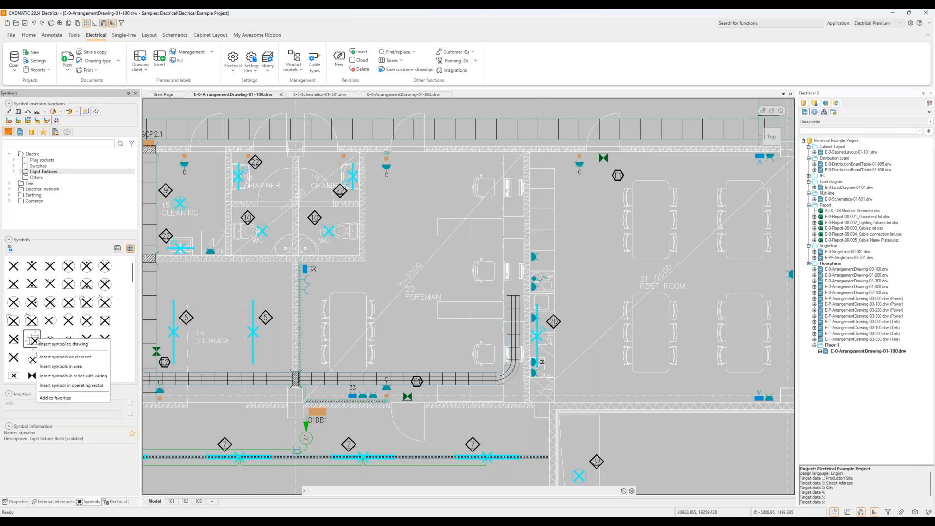
click(70, 367)
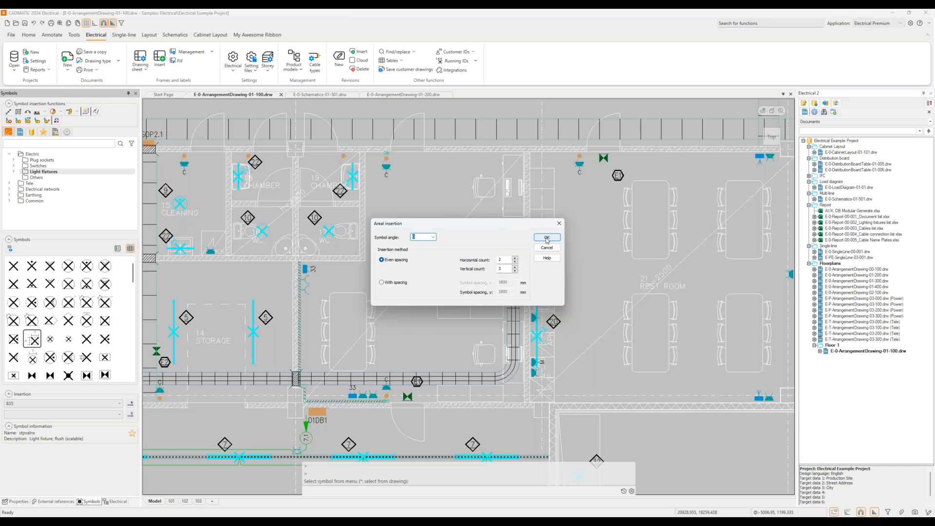
click(546, 238)
text(600)
click(539, 261)
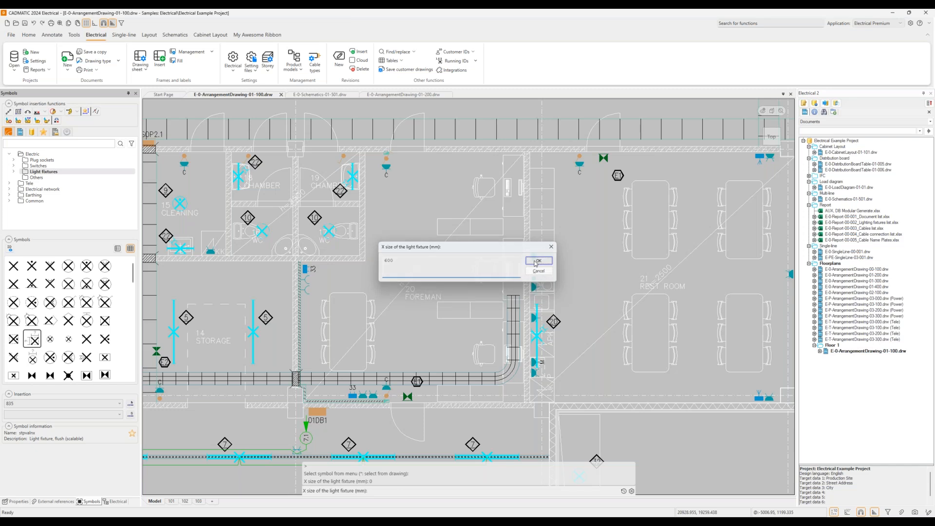
click(539, 260)
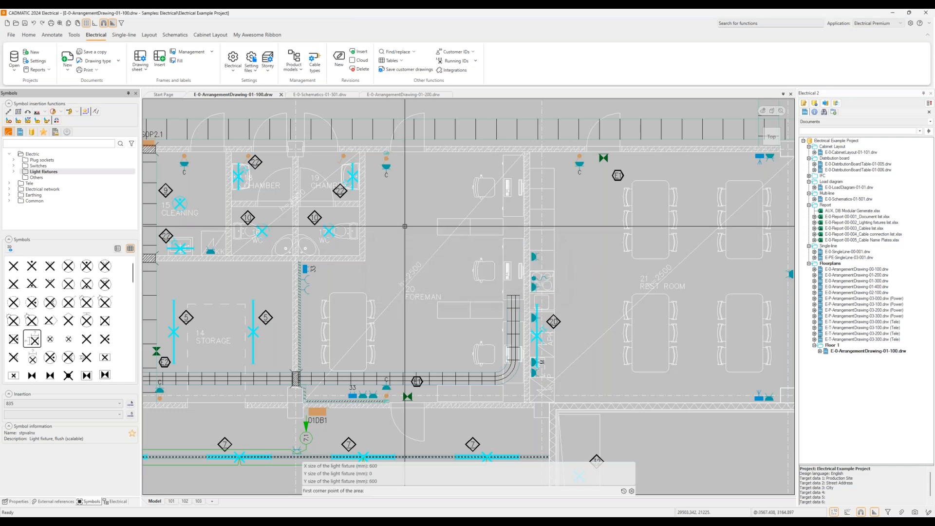
click(369, 166)
click(515, 373)
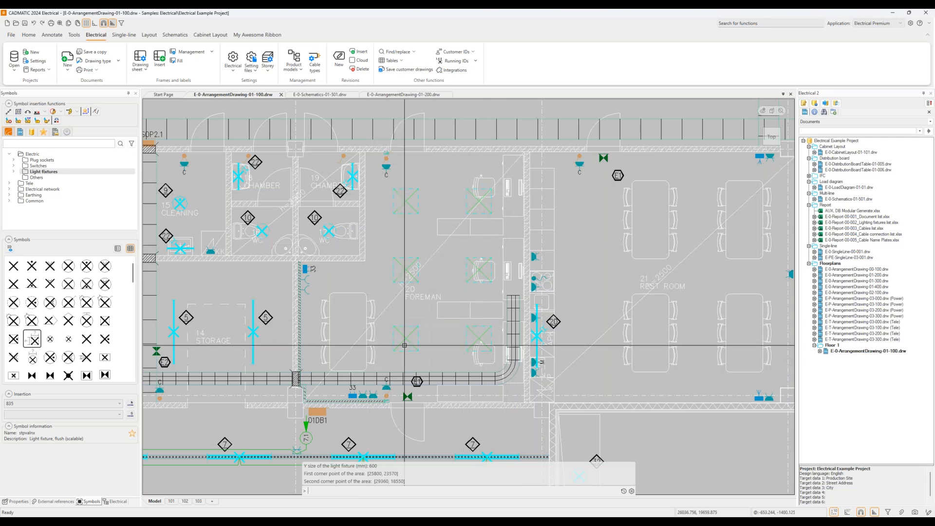
click(25, 24)
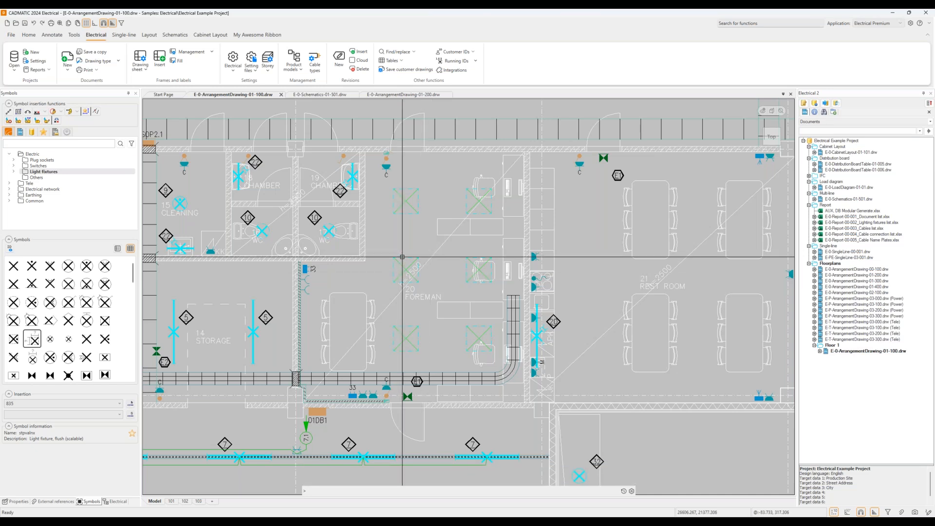
Step: Show the FOREMAN room's new light fixture in the middle of the left column in the project tree, and switch the tree to Devices (location)
mouse_move(402, 257)
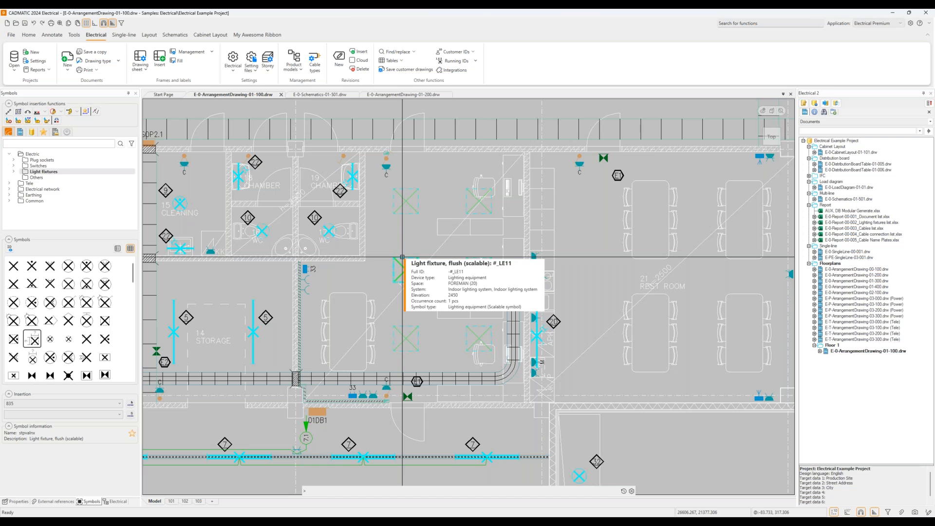
click(402, 257)
right_click(403, 257)
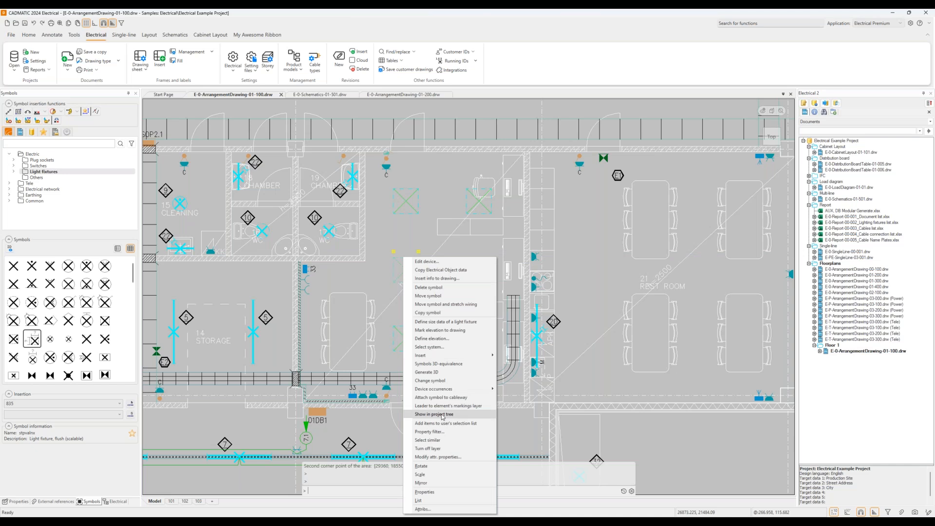
click(441, 415)
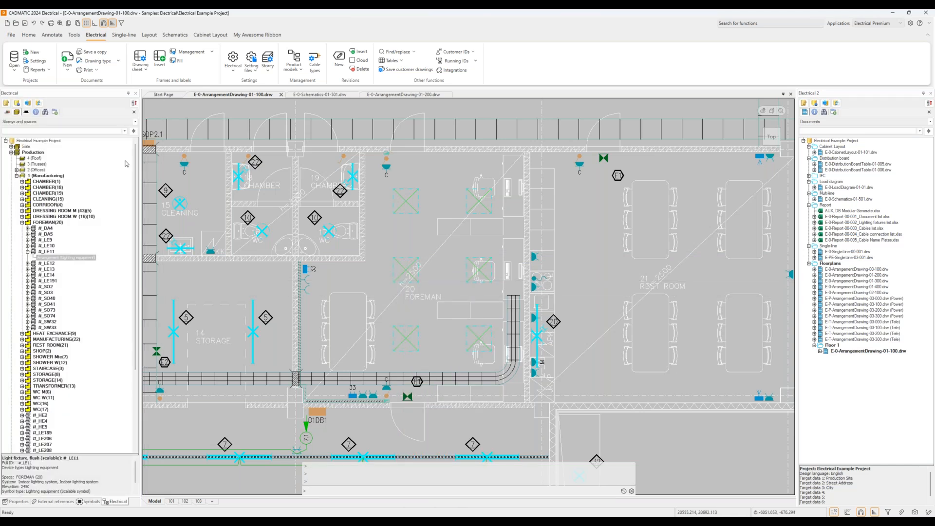
click(19, 122)
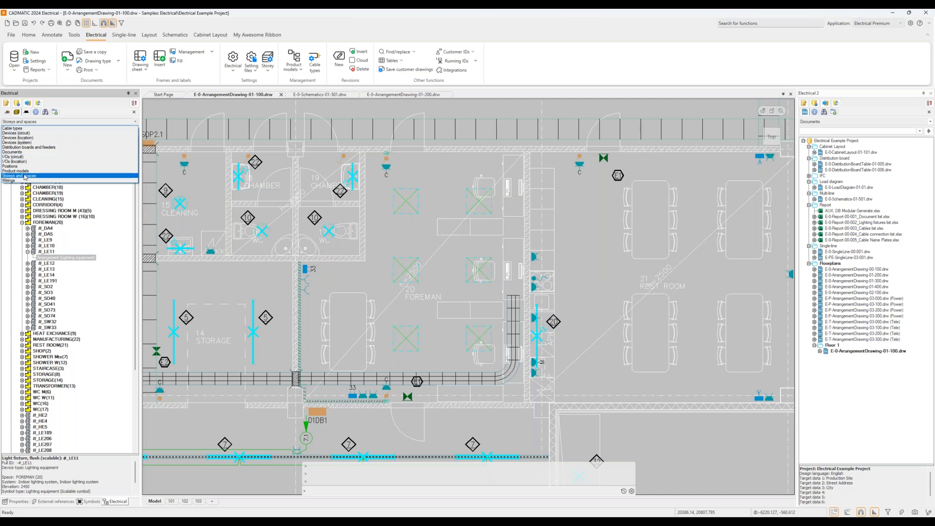
click(22, 138)
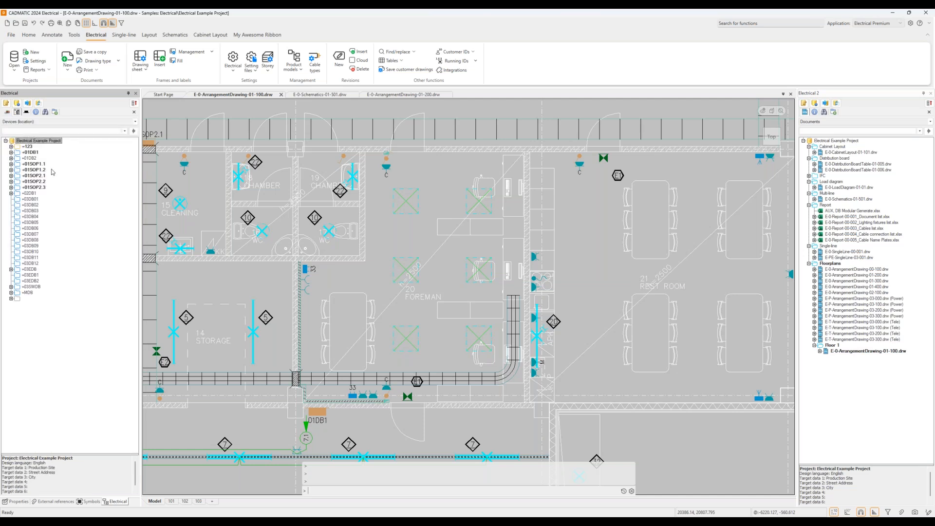
Step: Show the FOREMAN room's middle light fixture of the left column in the device tree and examine its details
click(406, 270)
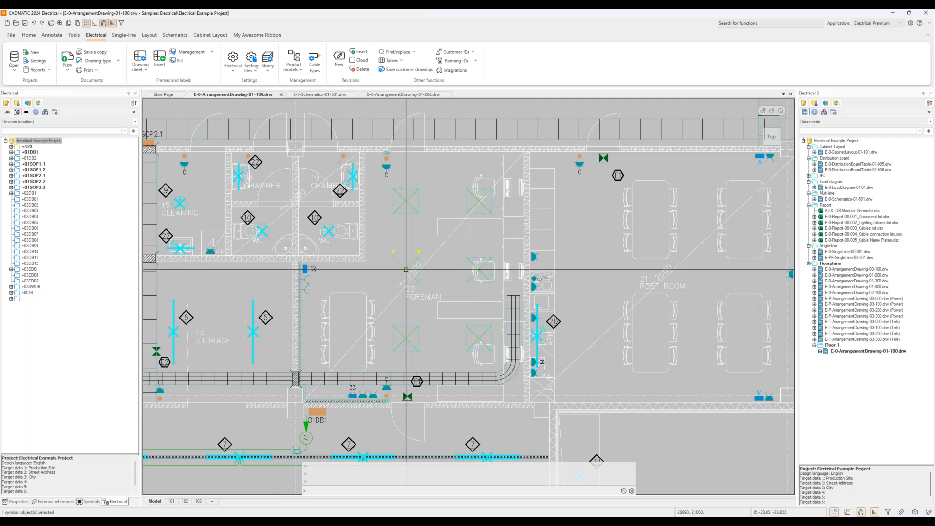
right_click(406, 269)
click(448, 172)
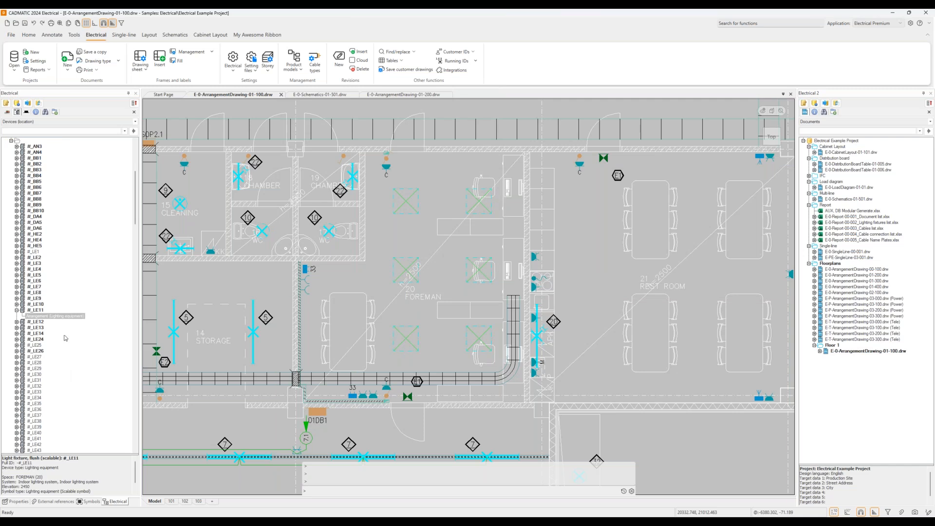
click(62, 319)
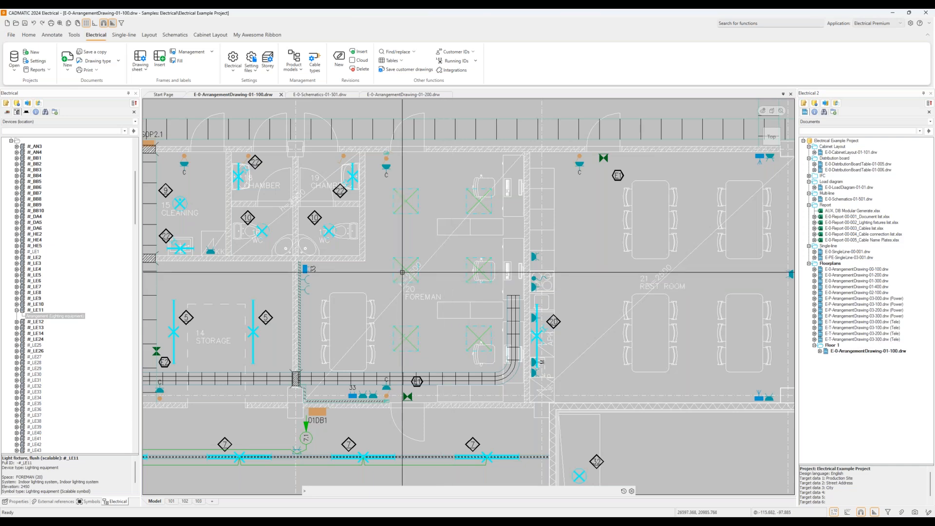
mouse_move(404, 270)
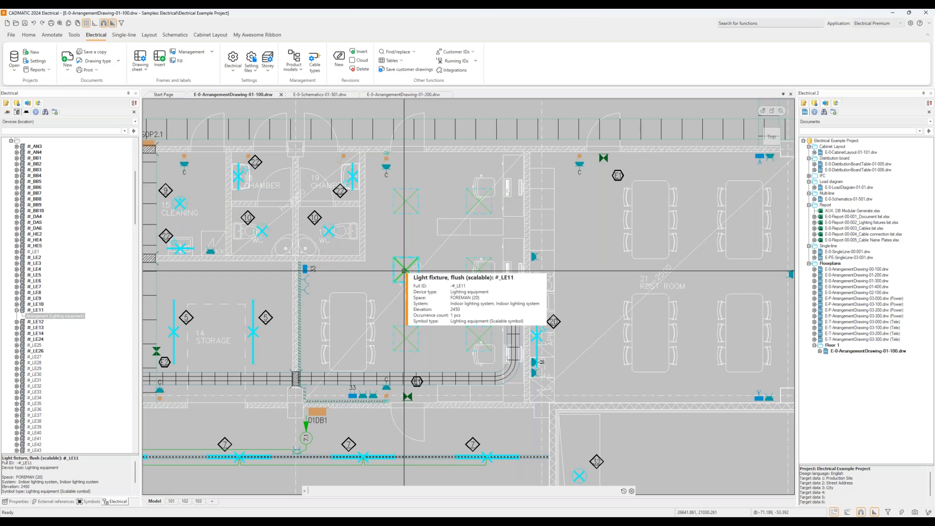
Step: Show the =123-Q10 safety switch marking from the HEAT EXCHANGE room in the device tree
scroll(405, 271, down, 3)
middle_drag(395, 280, 586, 185)
middle_drag(257, 347, 612, 234)
scroll(295, 240, up, 3)
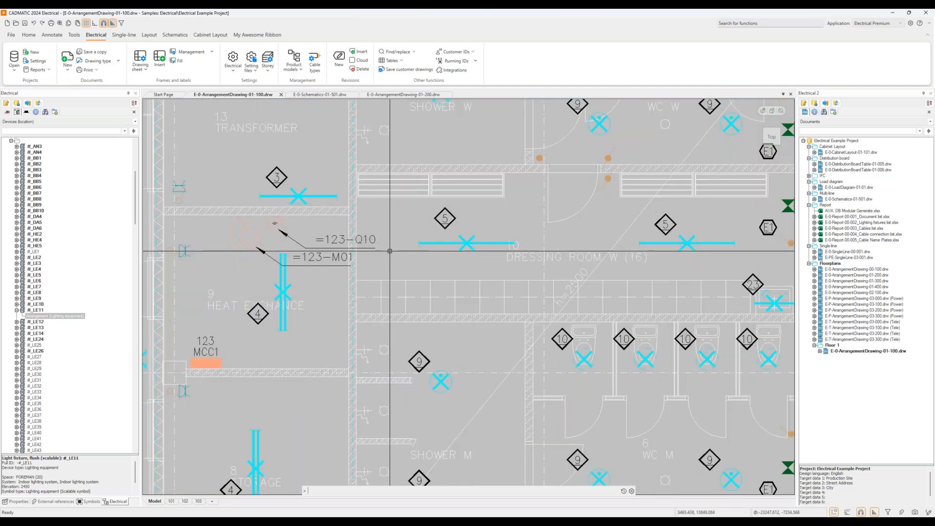
middle_drag(390, 251, 389, 267)
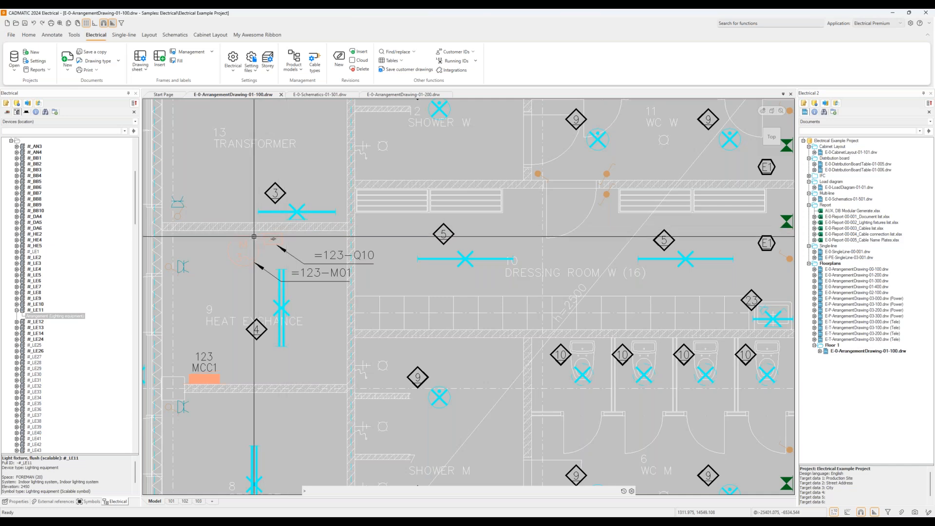
mouse_move(271, 239)
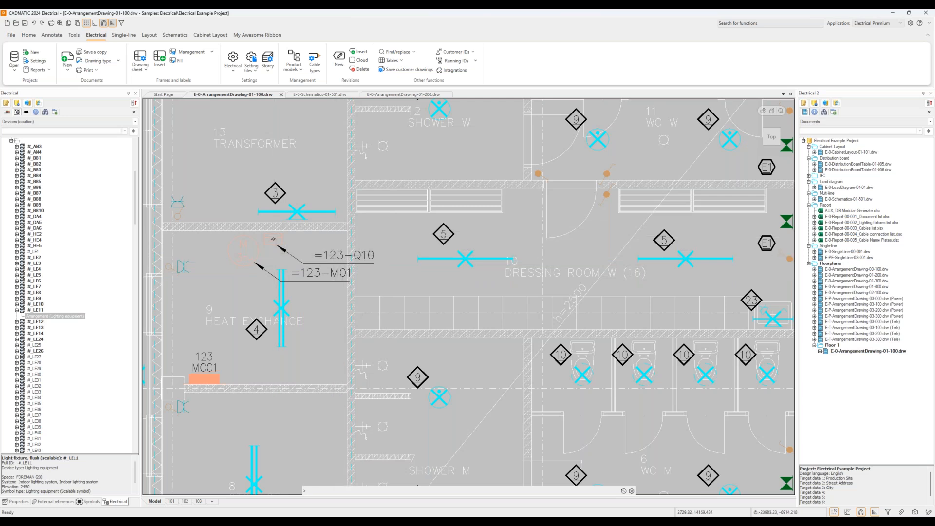
right_click(342, 254)
click(380, 319)
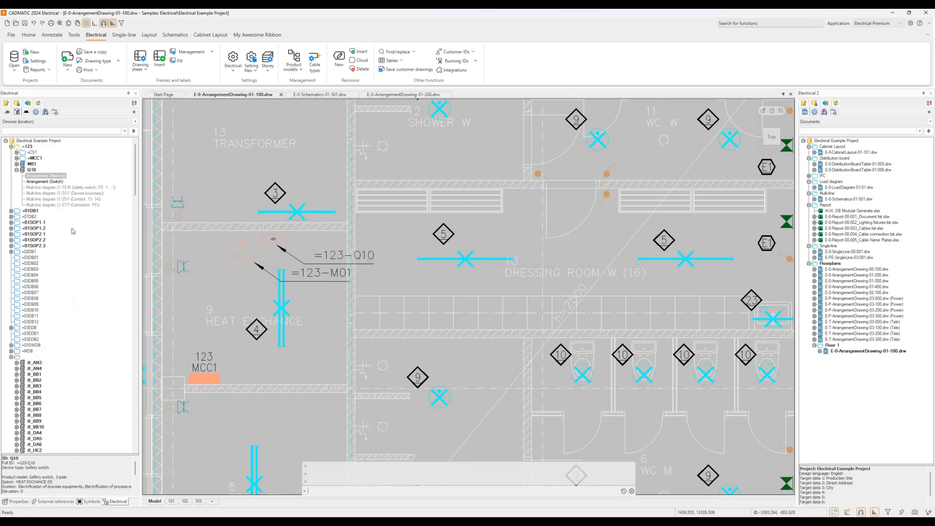
Step: Examine safety switch Q10, its location =123, and its arrangement and multi-line diagram occurrences in the device tree
click(32, 170)
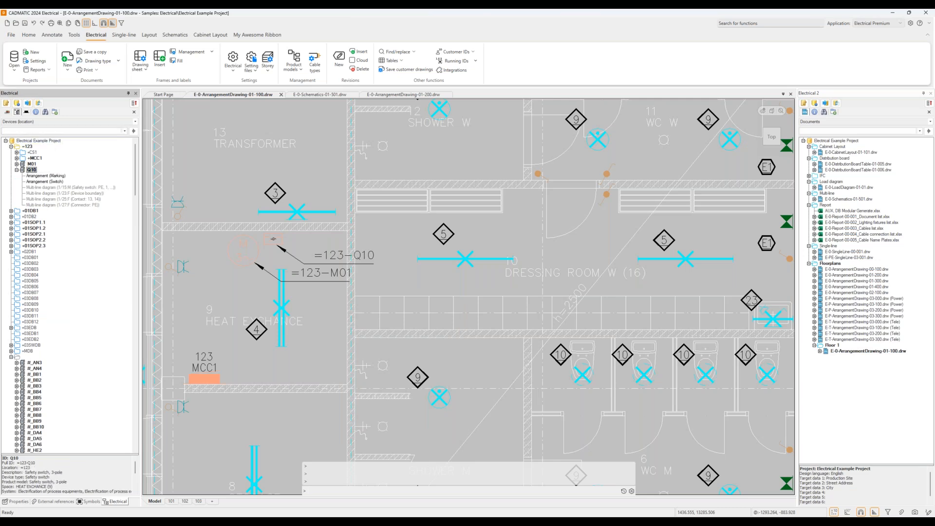
click(27, 147)
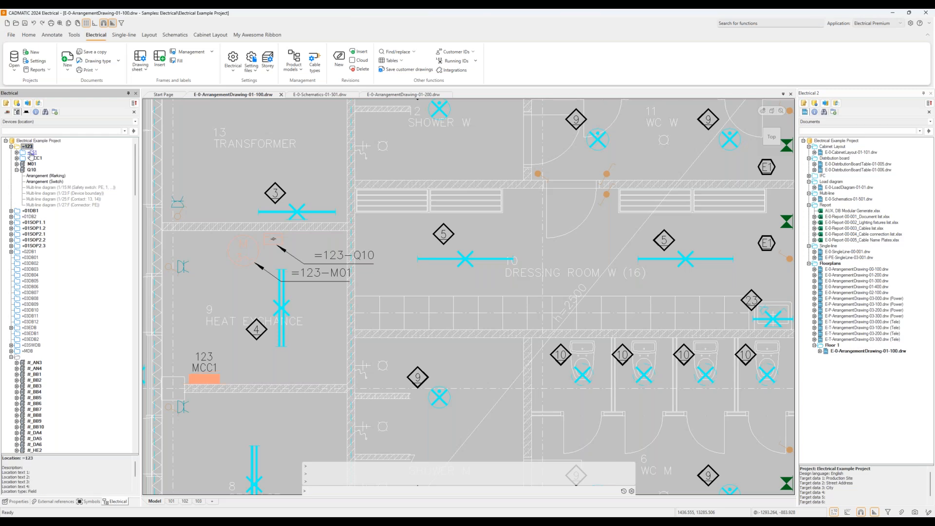
click(31, 169)
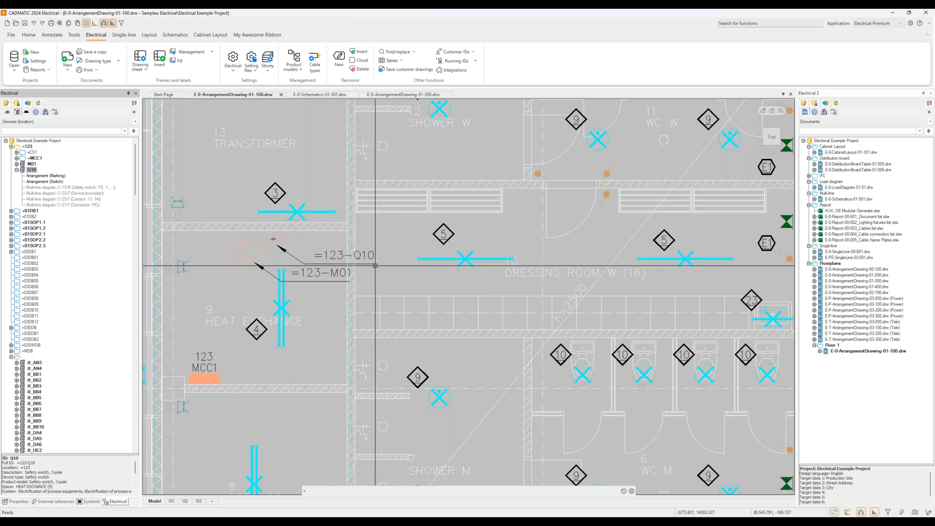
click(59, 181)
click(61, 175)
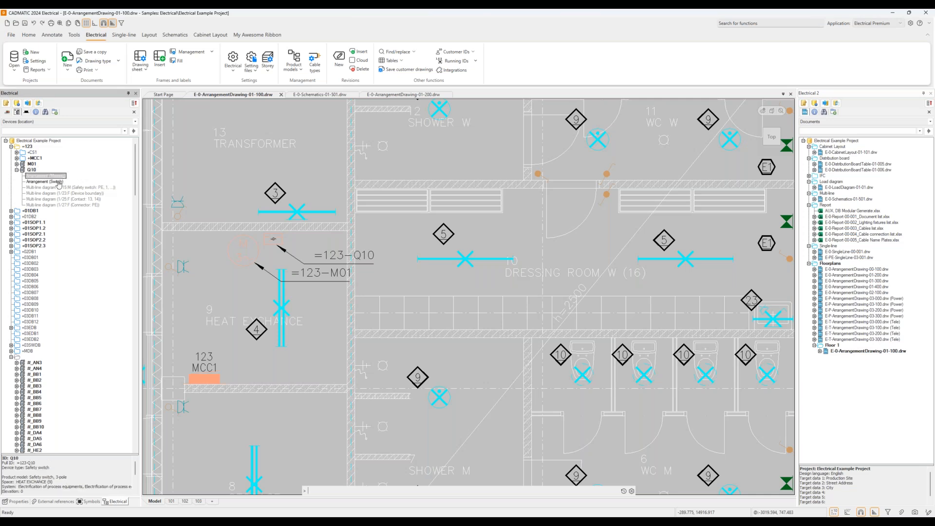
click(31, 170)
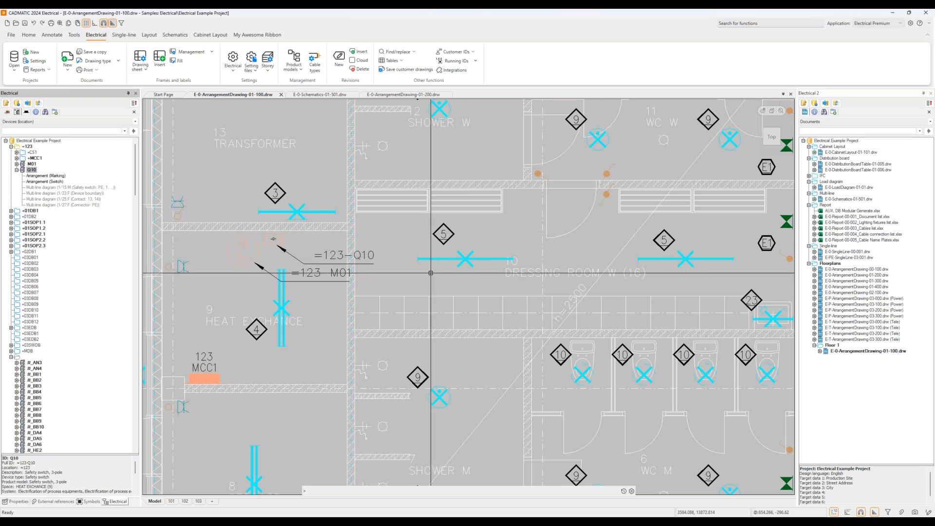
click(64, 199)
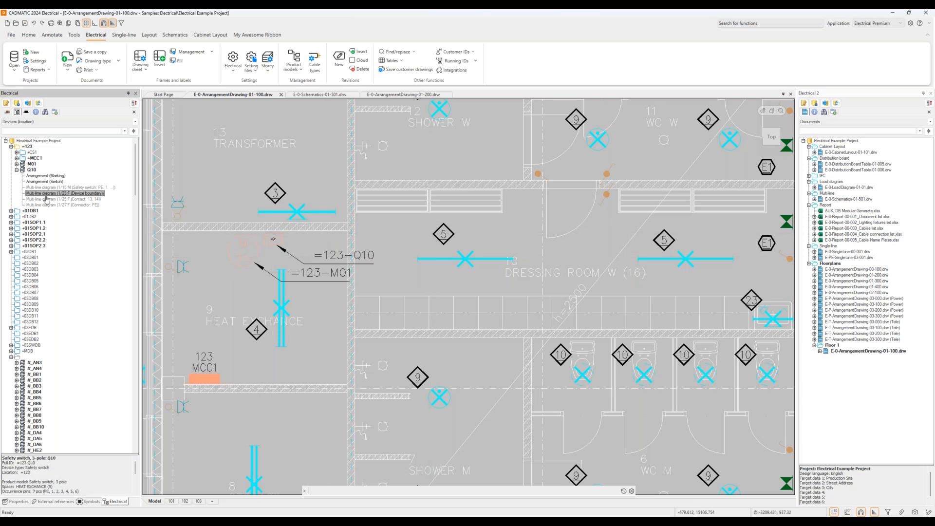
click(49, 205)
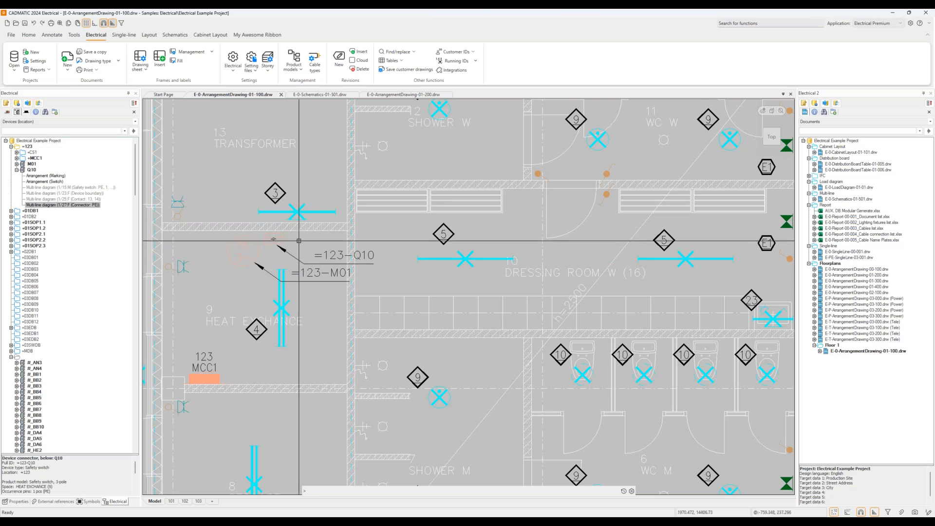
Step: Open Q10's safety switch symbol in the multi-line diagram and examine its contact and connector occurrences there
double_click(54, 188)
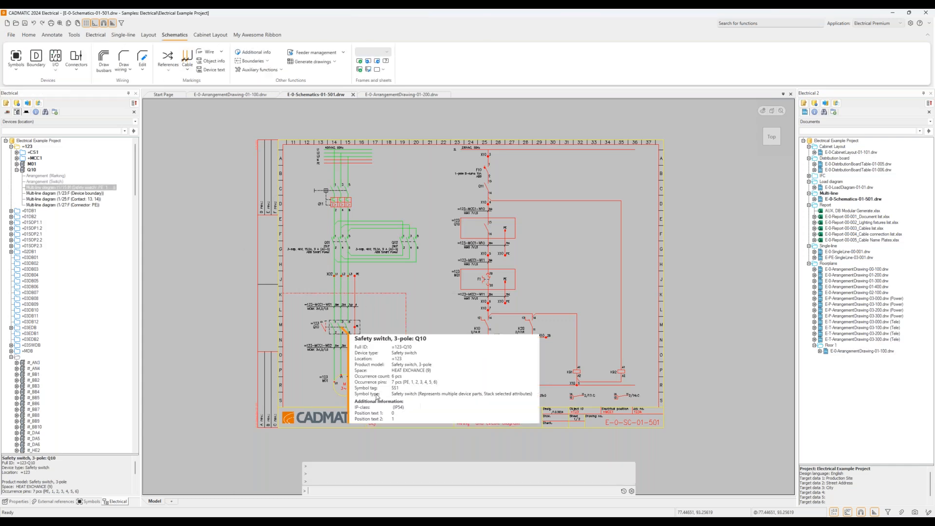
click(76, 199)
click(76, 205)
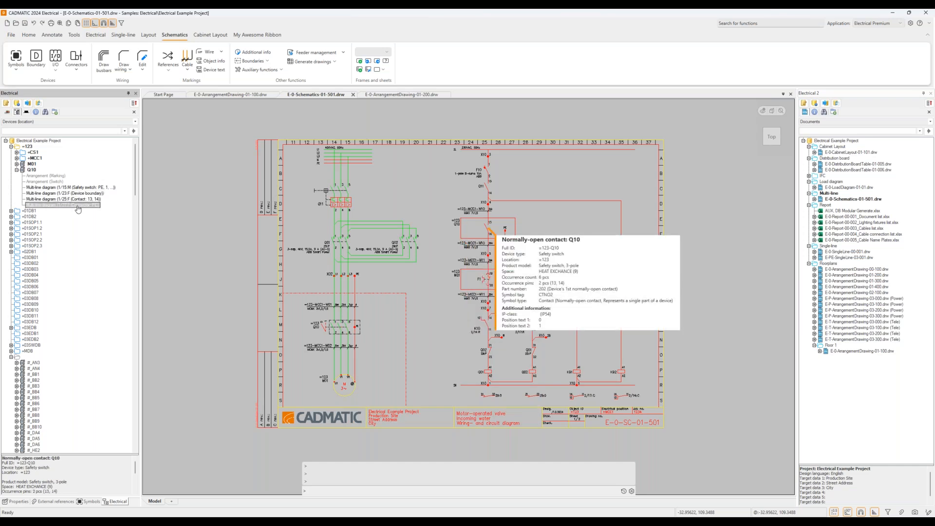
click(81, 189)
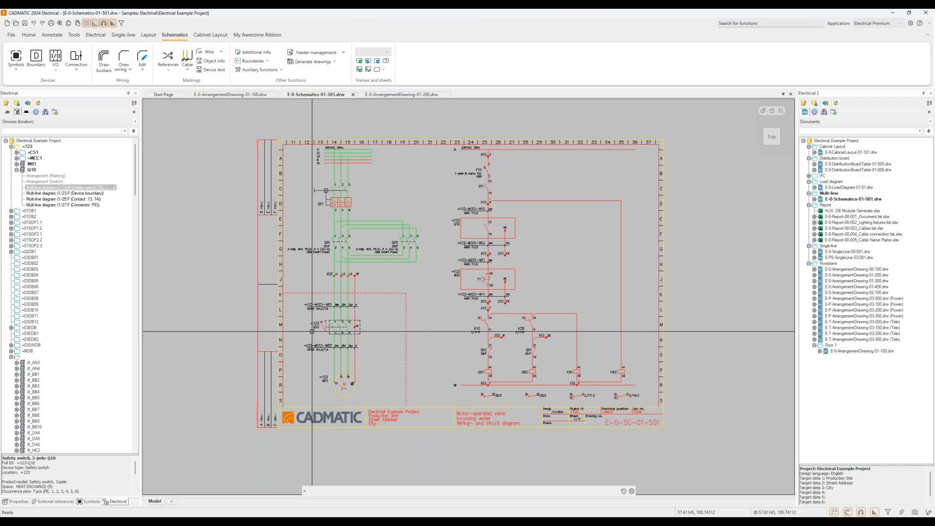
mouse_move(315, 327)
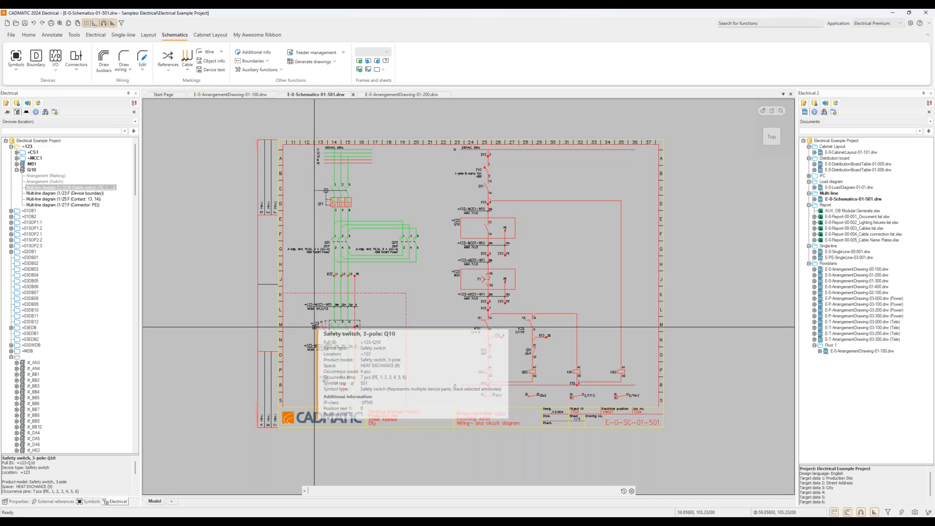
Step: Set the ID of safety switch Q10 to Q101 from its symbol in the schematic
double_click(314, 327)
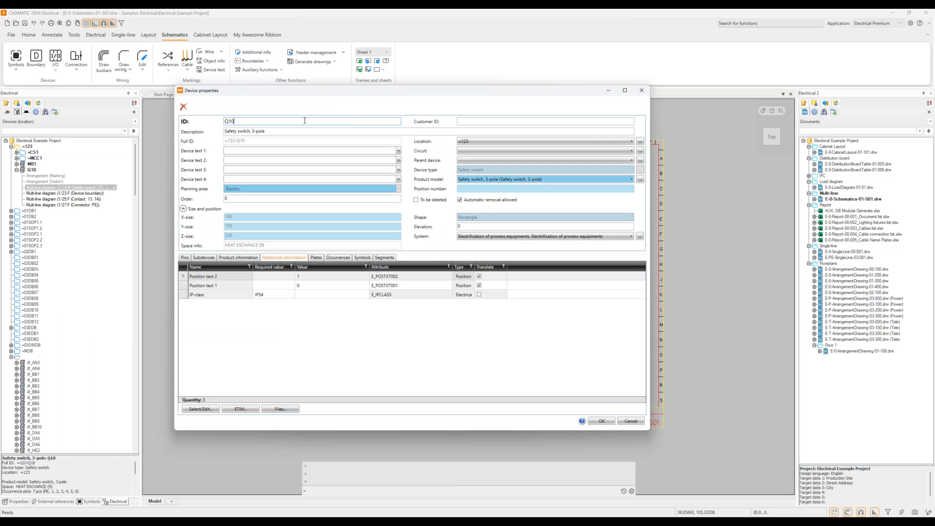
text(1)
click(607, 422)
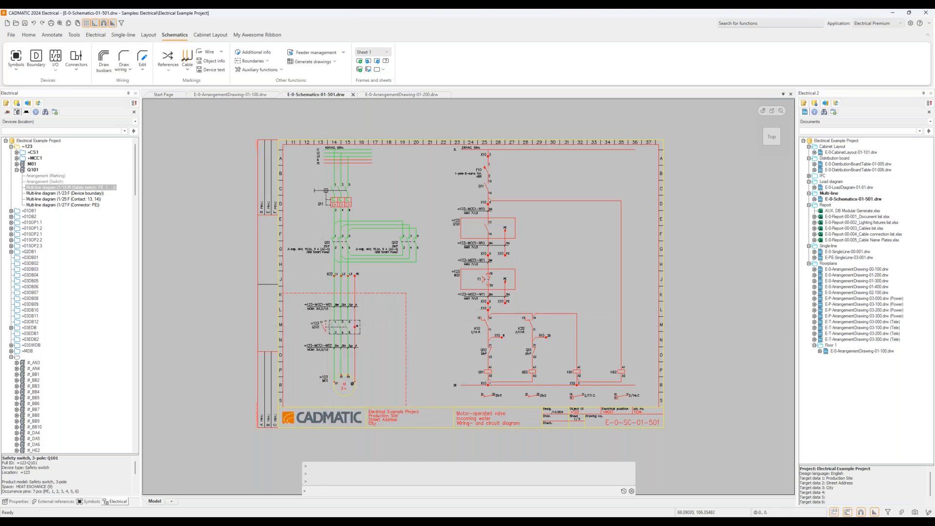
Step: Review safety switch Q101's occurrences and show its switch symbol in E-0-ArrangementDrawing-01-100.drw
double_click(316, 327)
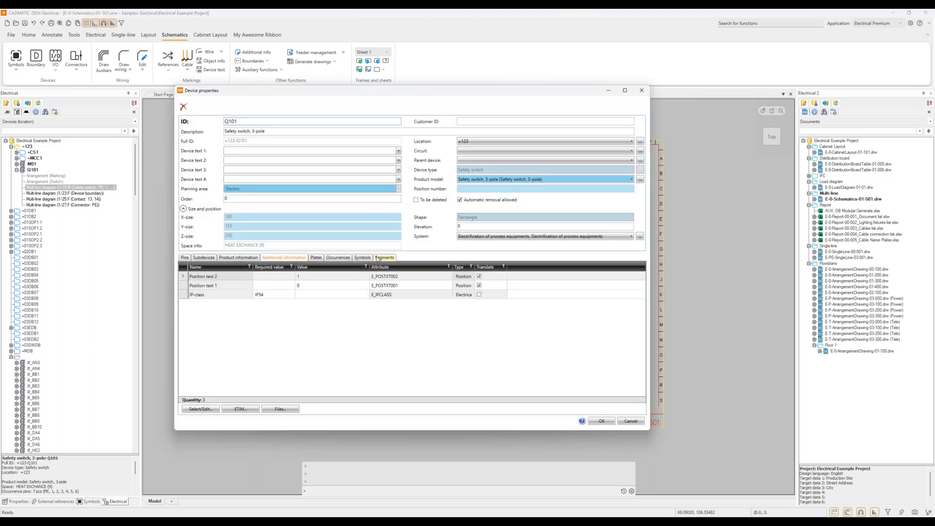
click(338, 257)
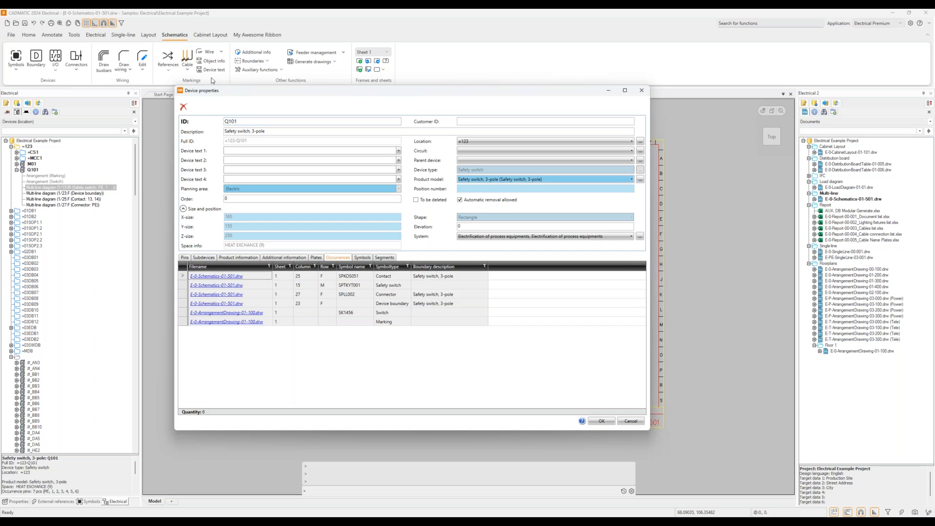
click(219, 315)
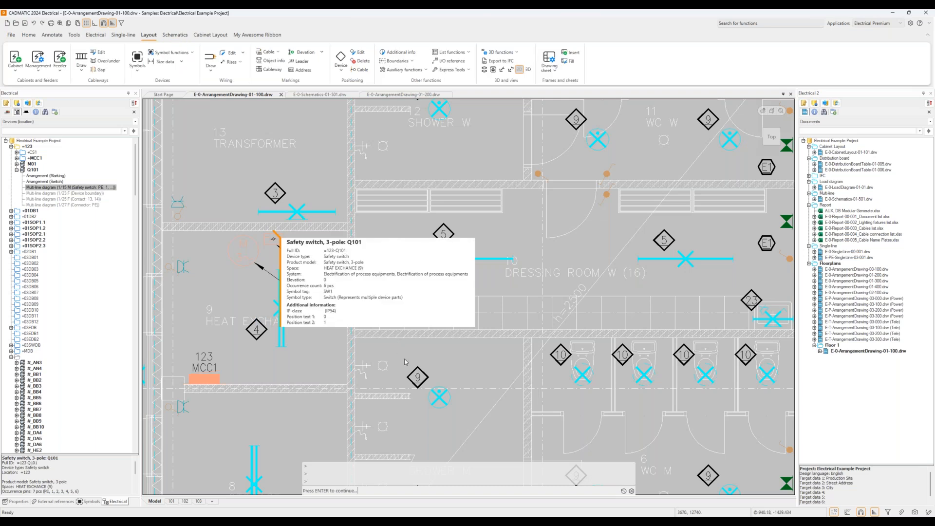
key(Return)
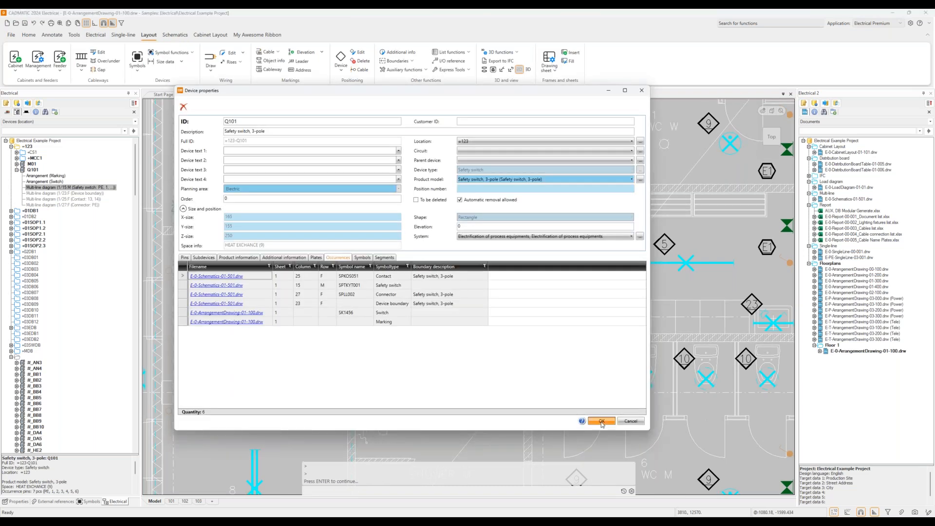
click(601, 421)
key(Return)
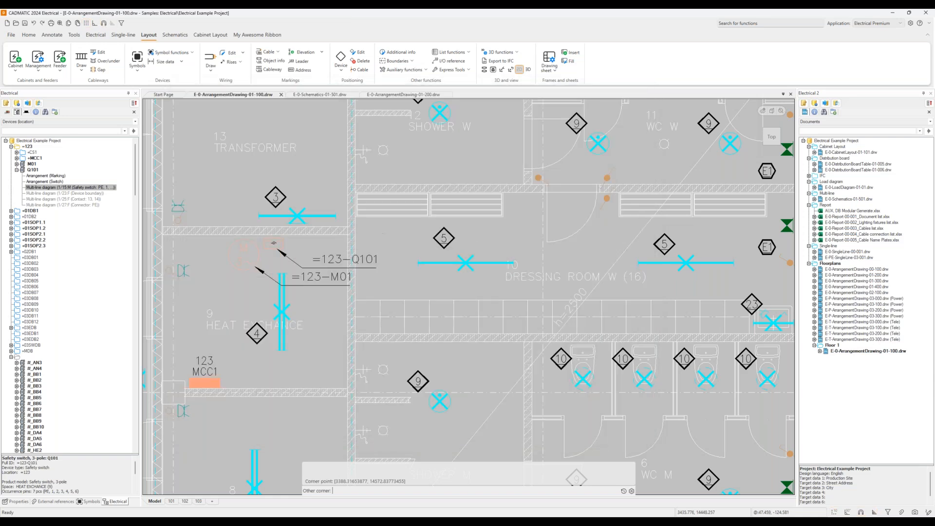
Step: Set the safety switch's ID to Q10 from its floor plan marking, and open its multi-line diagram symbol to check it
double_click(373, 260)
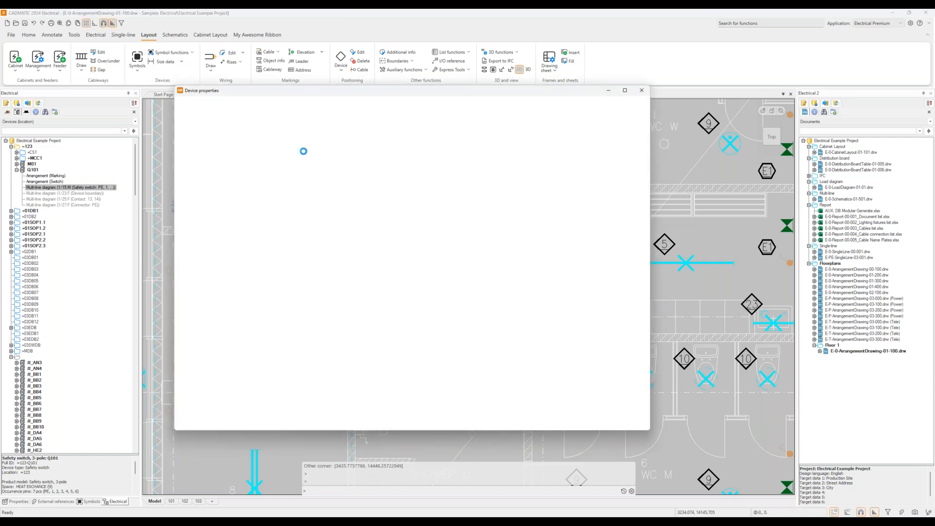
click(602, 421)
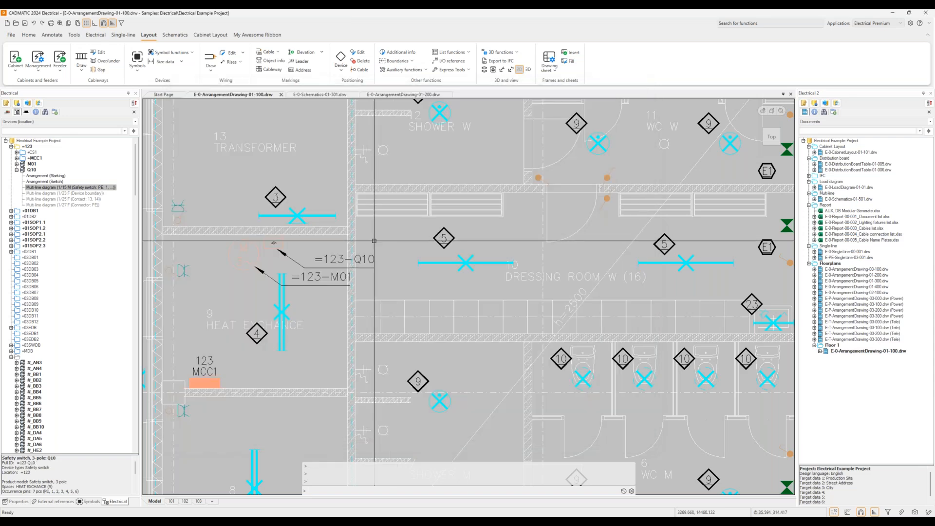
double_click(89, 187)
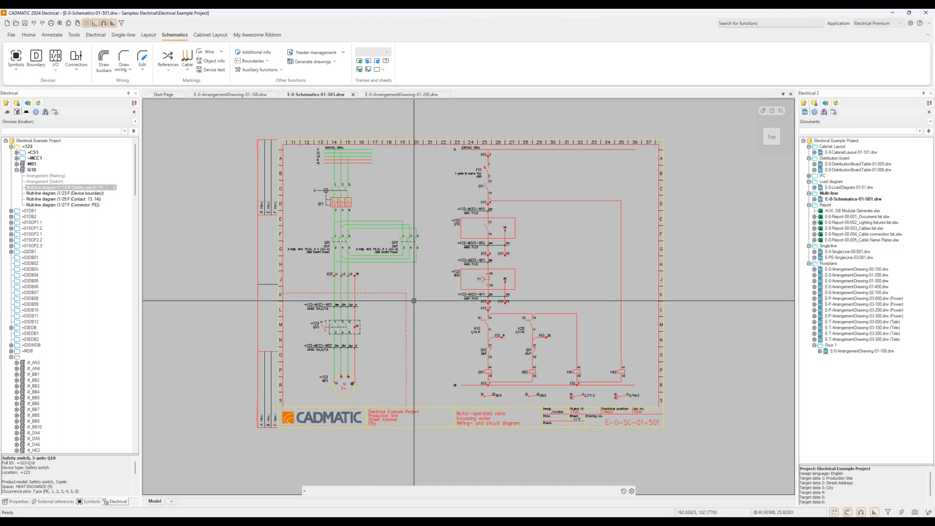
Step: Return to the E-0-ArrangementDrawing-01-100 floor plan and examine a position 7 linear light fixture in the SHOP
click(236, 95)
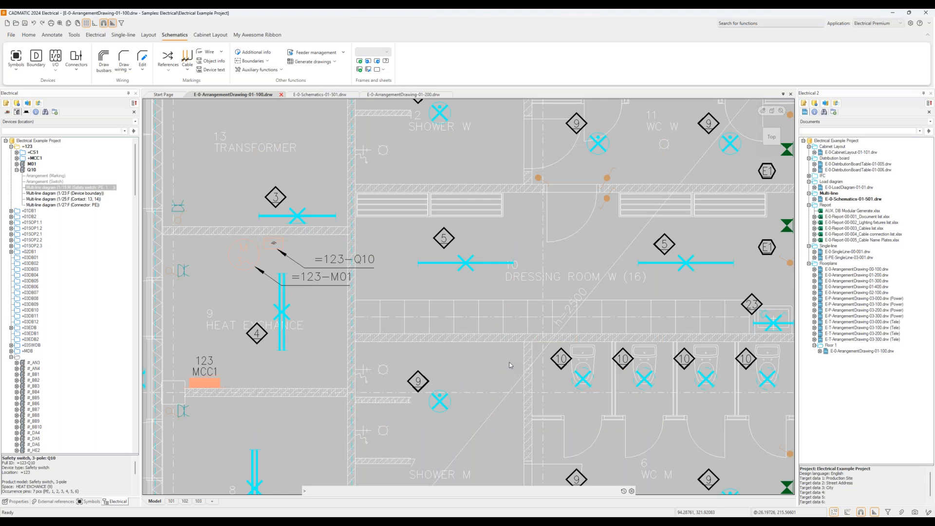
scroll(419, 352, down, 5)
middle_drag(395, 349, 122, 312)
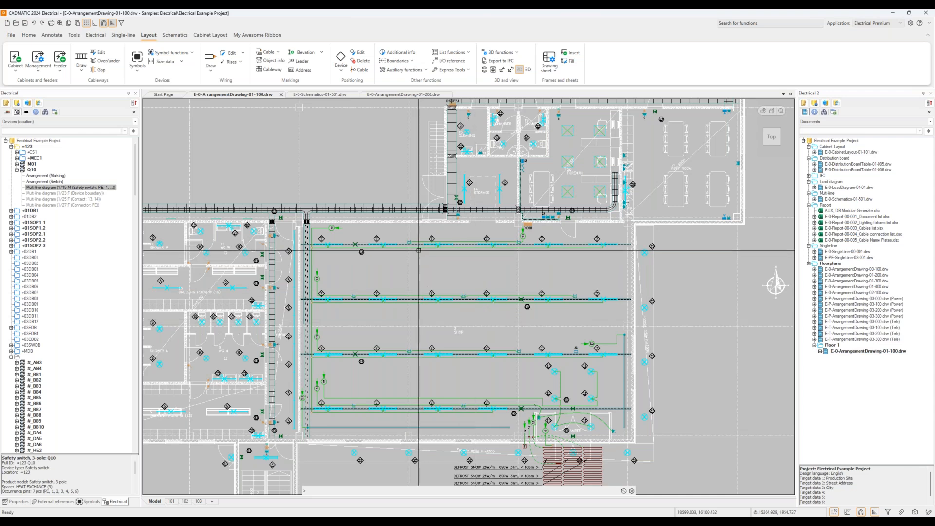
scroll(395, 247, up, 3)
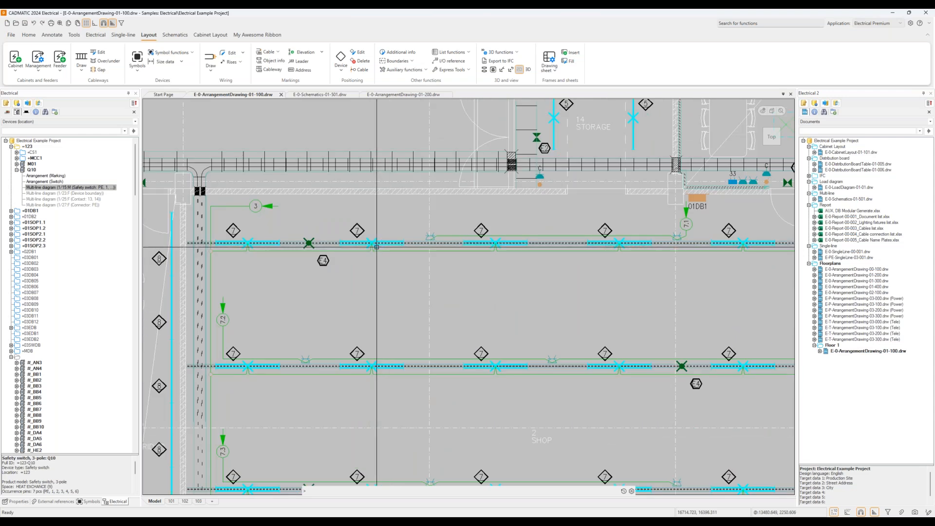
mouse_move(376, 247)
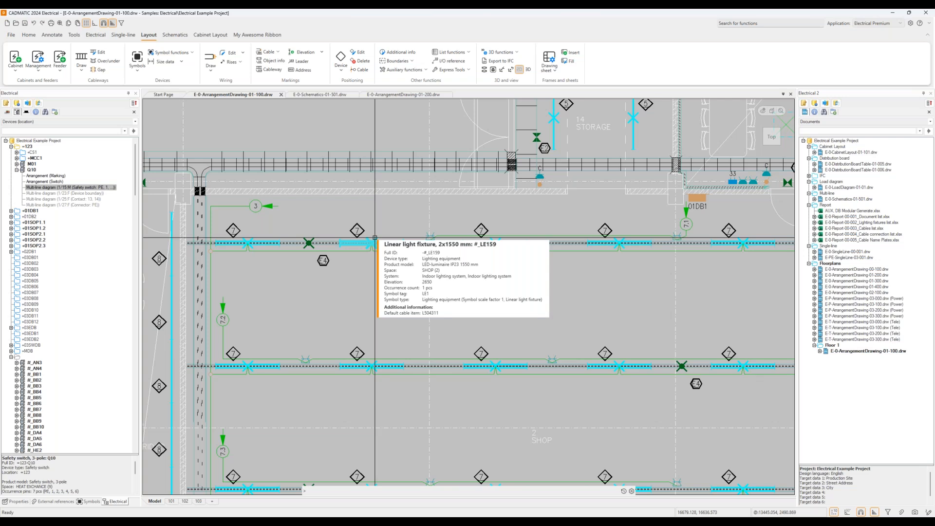
Step: List the project by positions and show the position 7 LED-luminaire IP23 1550 mm devices in the drawing
click(76, 122)
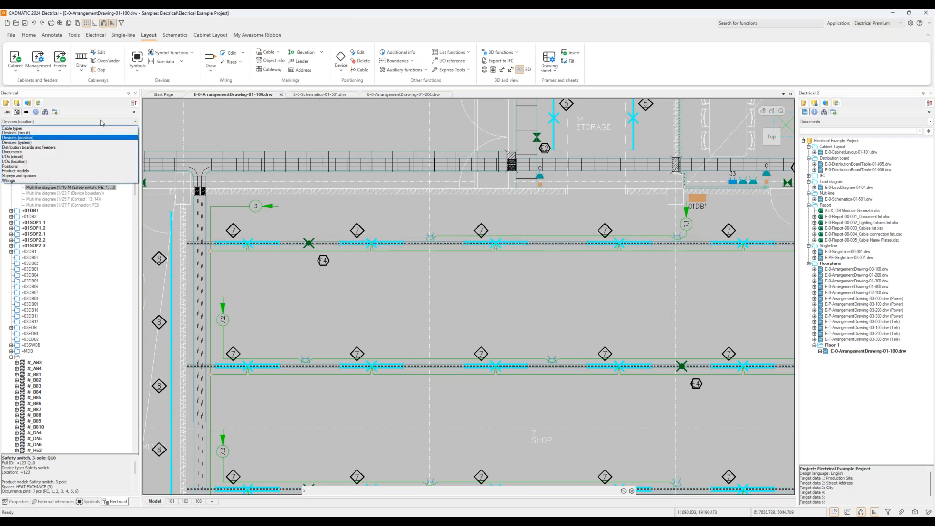
click(11, 146)
click(17, 152)
right_click(61, 194)
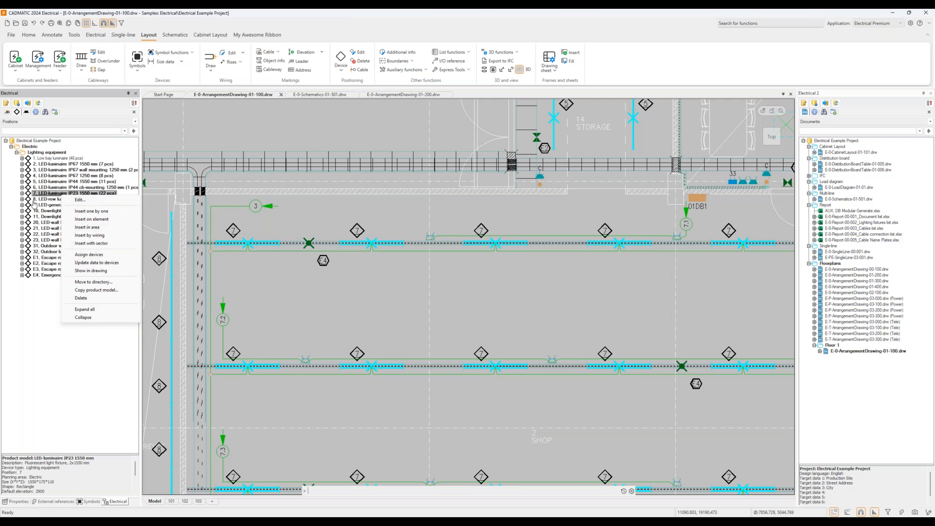
click(98, 271)
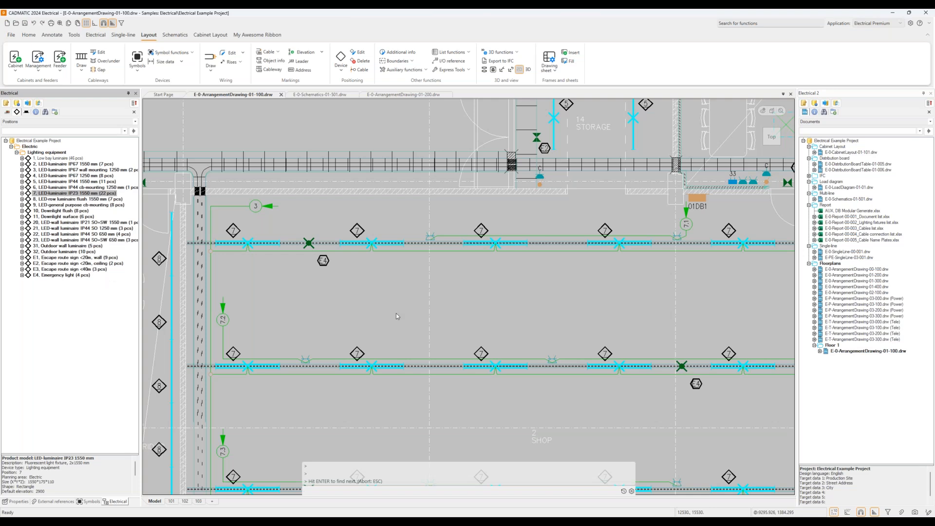
scroll(512, 312, down, 3)
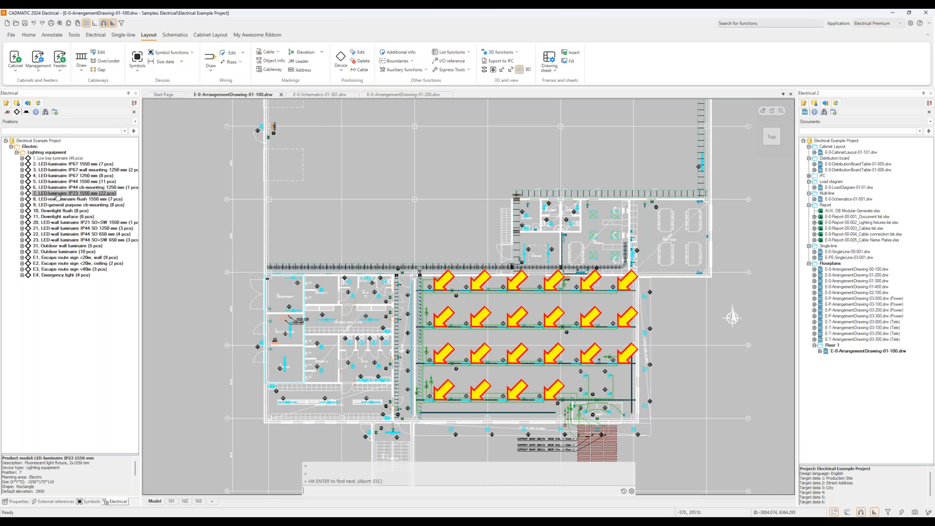
Step: Review the devices listed under position 7, end the search marking and show the SHOP area
click(22, 194)
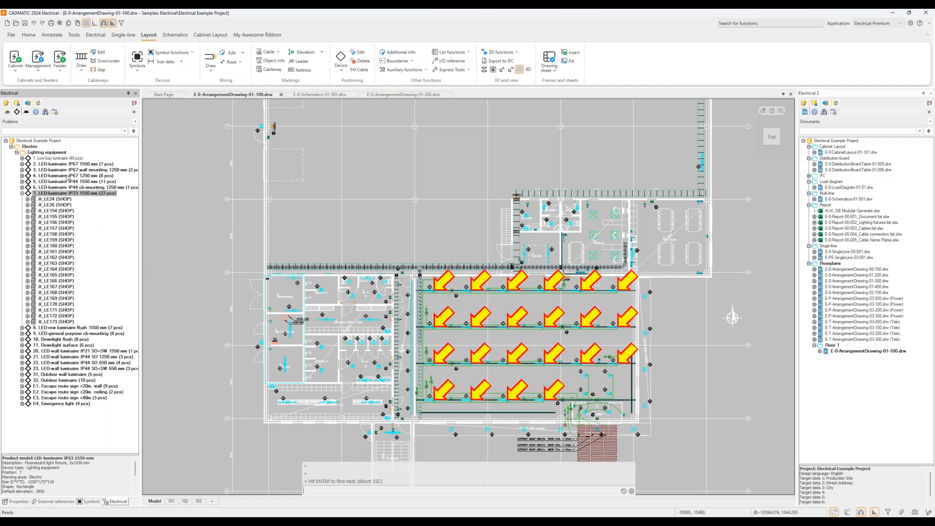
click(22, 194)
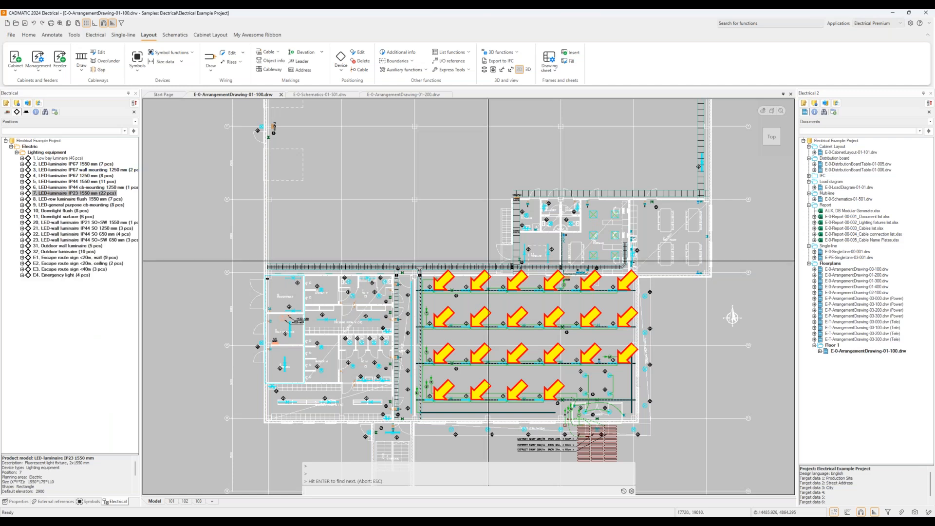
key(Escape)
scroll(524, 303, up, 3)
middle_drag(523, 303, 432, 257)
Step: Rename the product model of lighting position 7 to Glamox i60
right_click(89, 198)
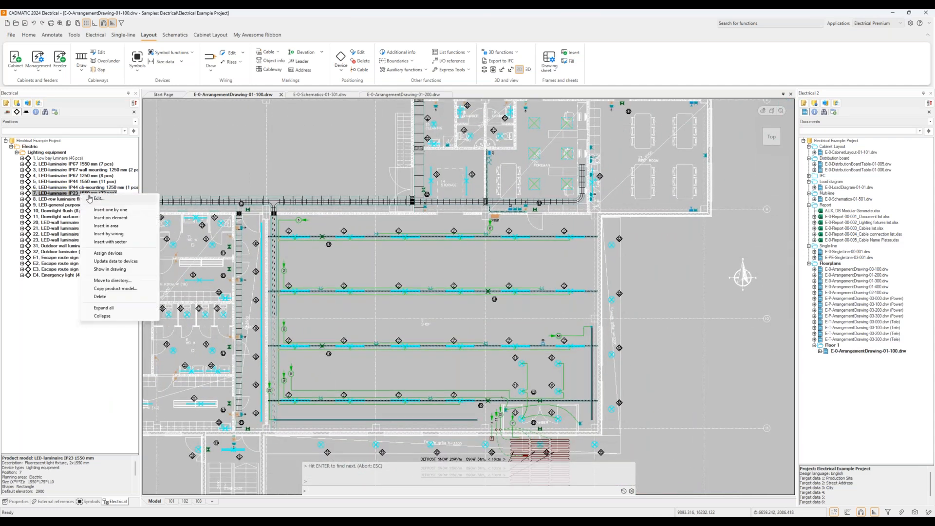
click(109, 200)
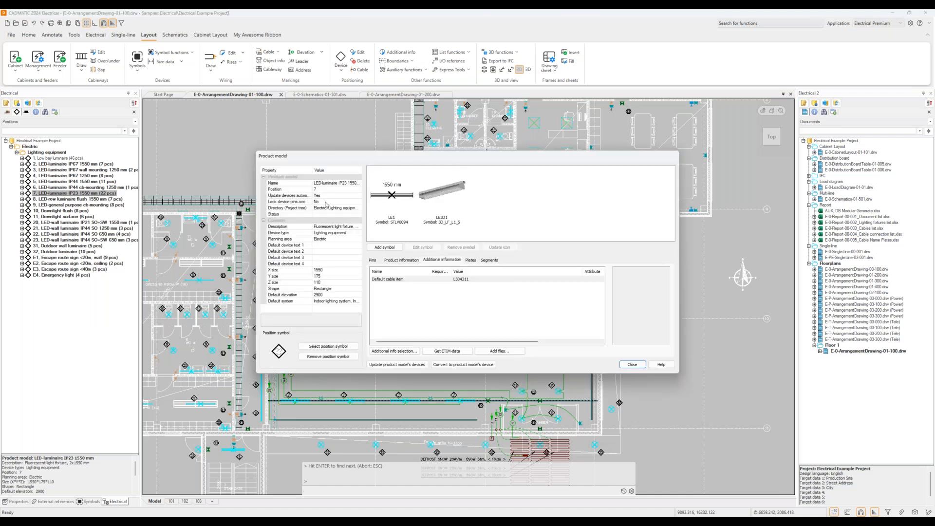
click(333, 184)
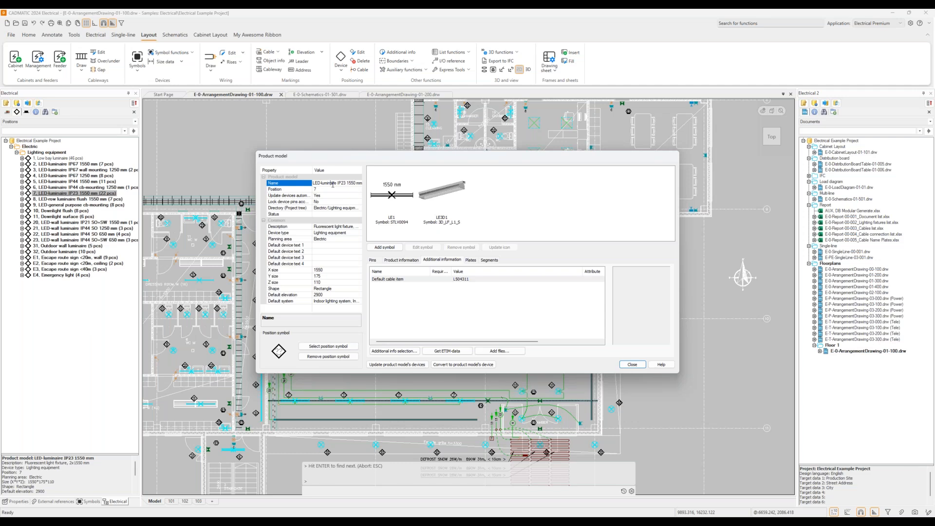
click(333, 183)
text(Glamox i60)
click(522, 203)
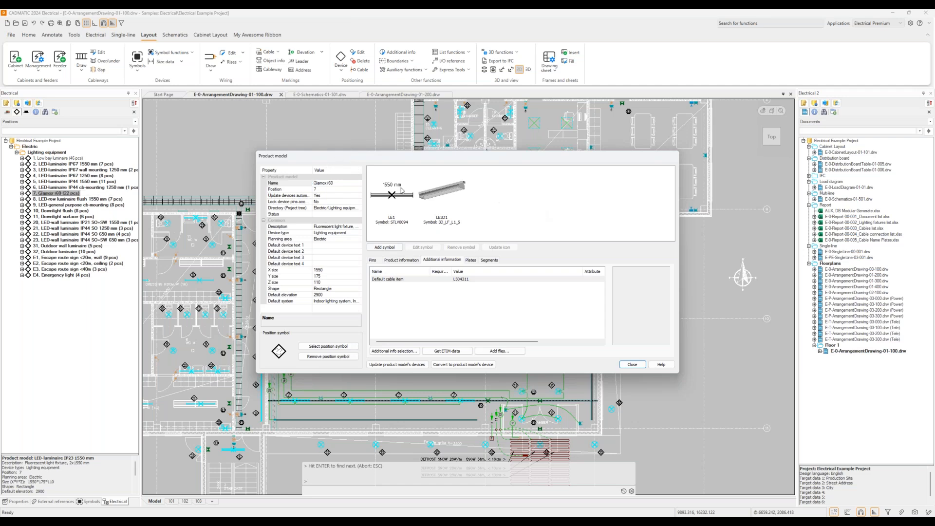
Step: Try adding a 1250 mm linear light fixture arrangement drawing symbol to the product model, and remove it again
click(396, 196)
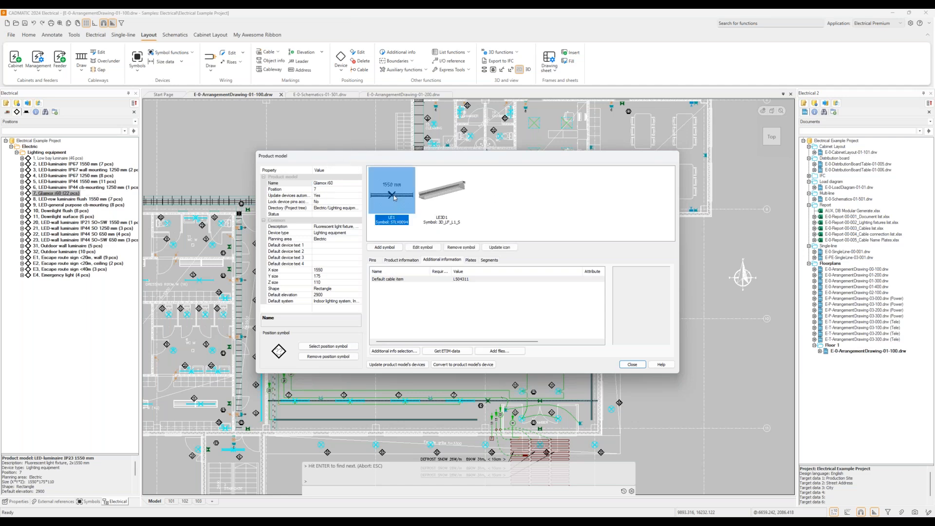
click(385, 248)
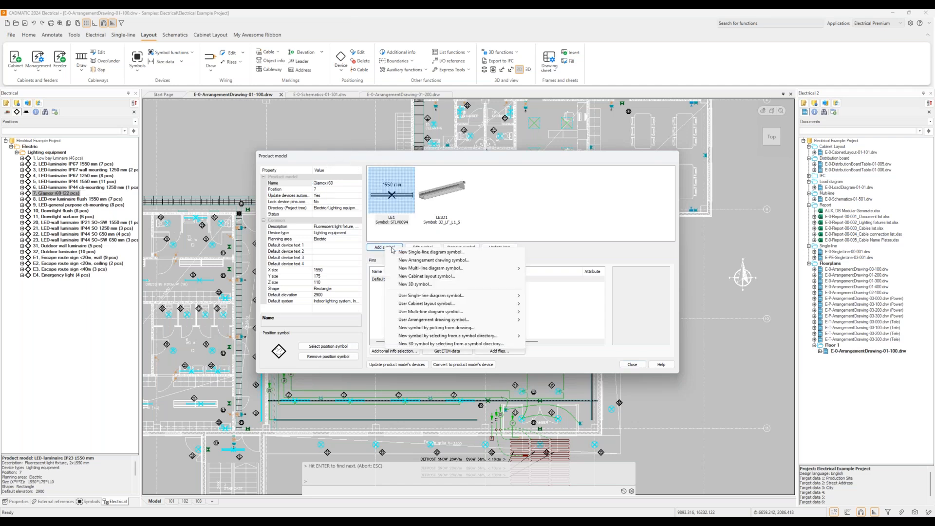
click(434, 262)
click(474, 299)
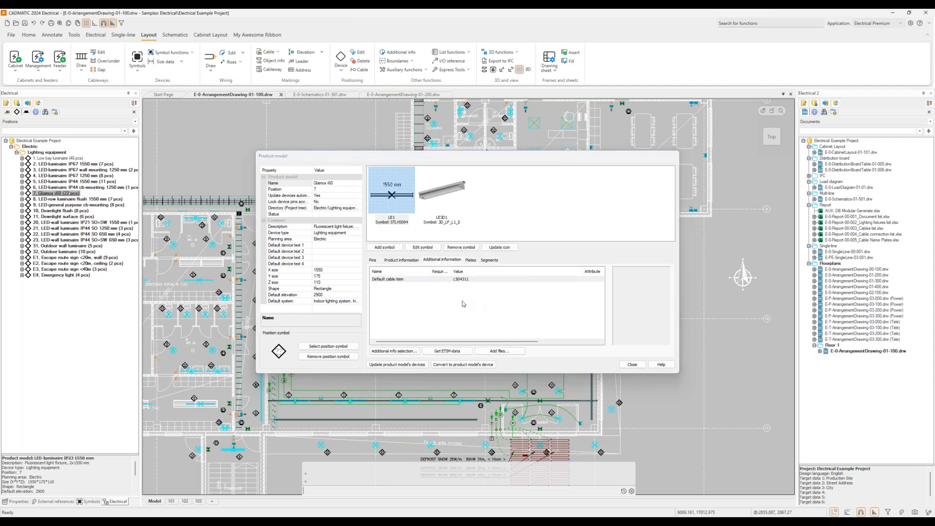
click(568, 385)
click(492, 194)
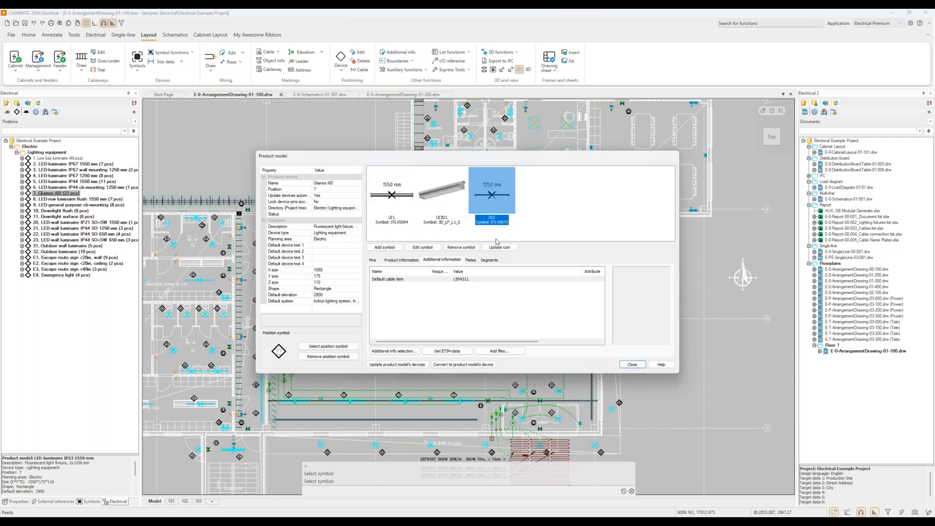
click(461, 248)
click(491, 283)
Step: Replace the product model's LE1 arrangement drawing symbol with the 1550 mm linear light fixture symbol STLV0093
click(392, 194)
click(461, 248)
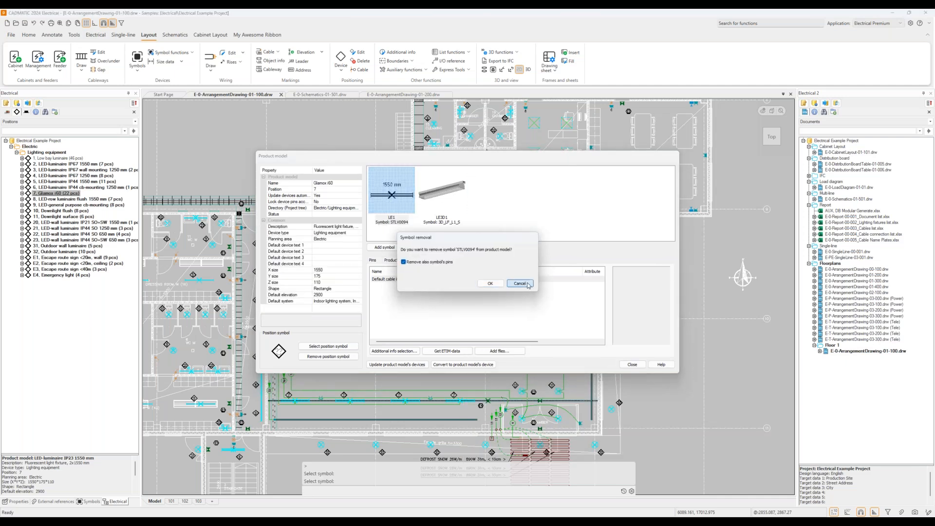
click(519, 283)
click(421, 248)
click(467, 252)
click(498, 289)
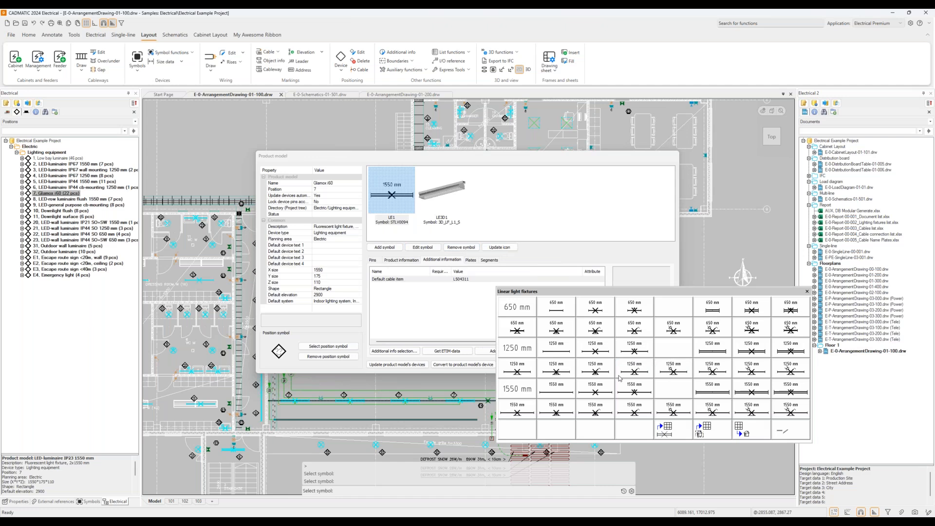
click(595, 396)
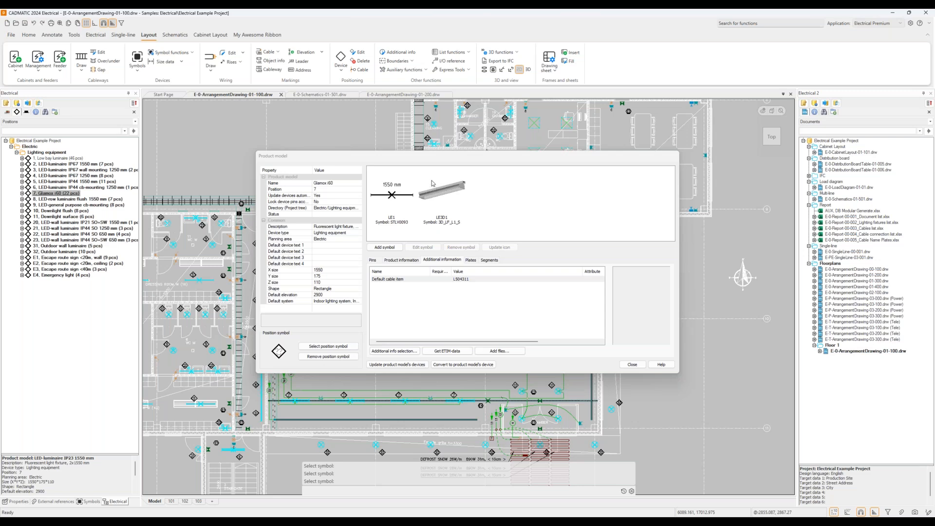
Step: Examine the product model's 3D symbol and its product information
click(444, 193)
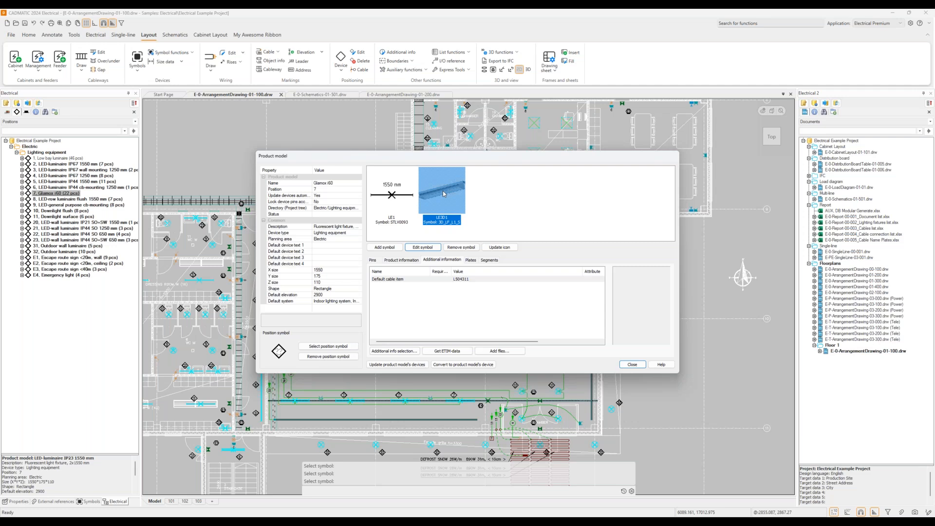
click(494, 197)
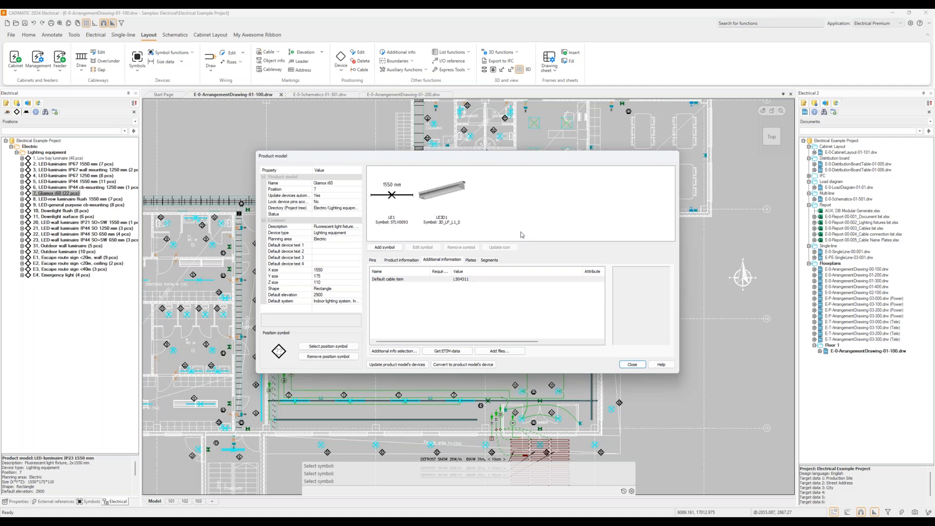
click(402, 260)
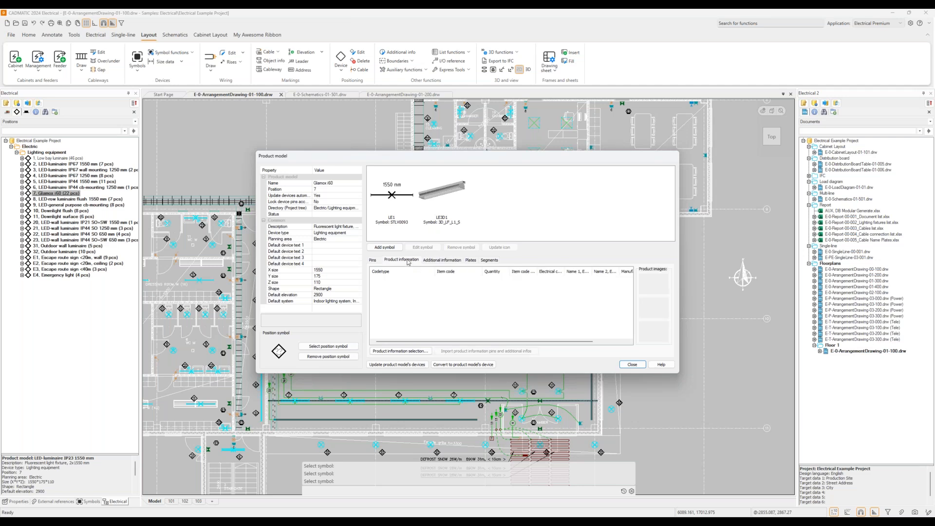
click(405, 260)
click(402, 260)
Step: Find the Power definition in the standard databases and add it to the product model's additional information
click(441, 260)
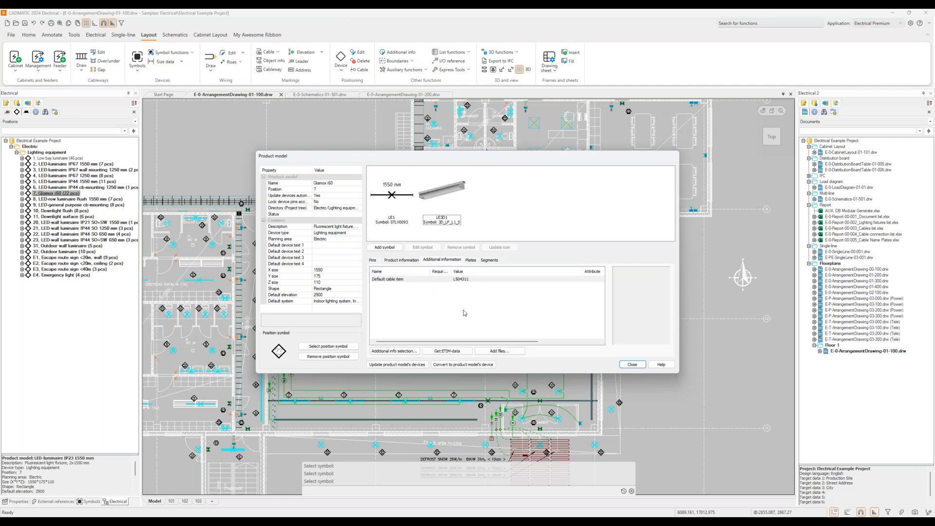
click(394, 351)
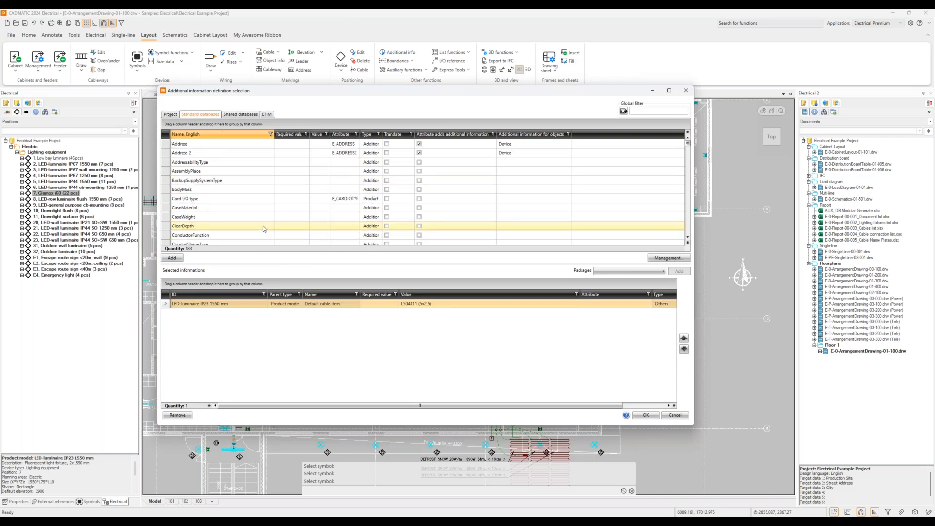
click(657, 111)
text(pcwer)
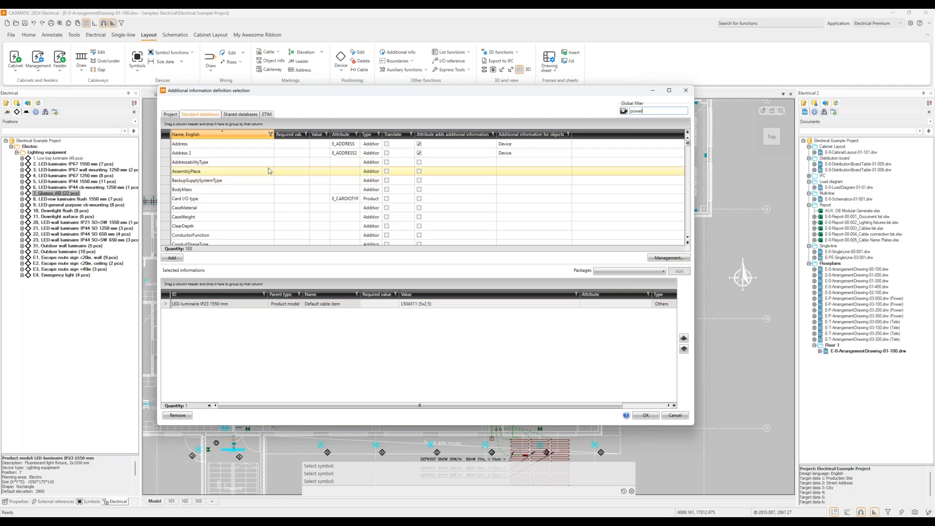
double_click(224, 162)
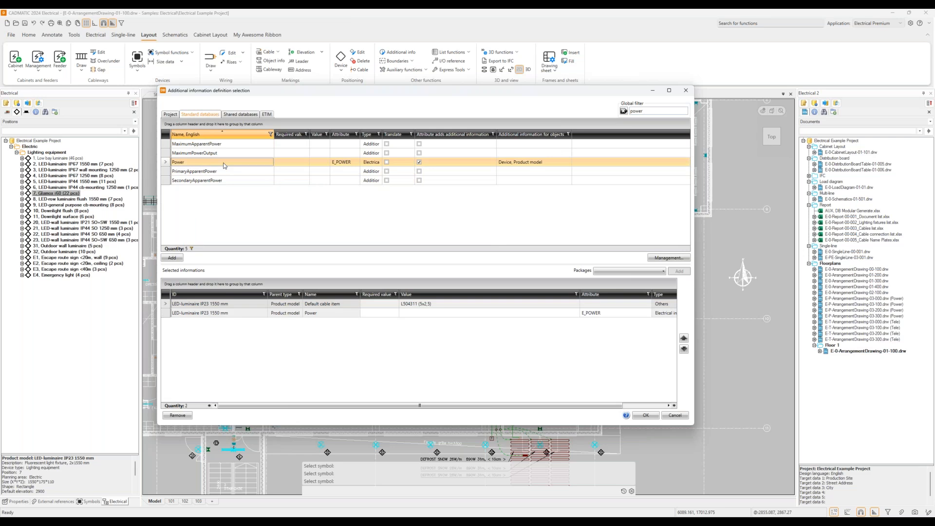
Step: Set the value of the product model's Power information to 30 without a unit
click(462, 313)
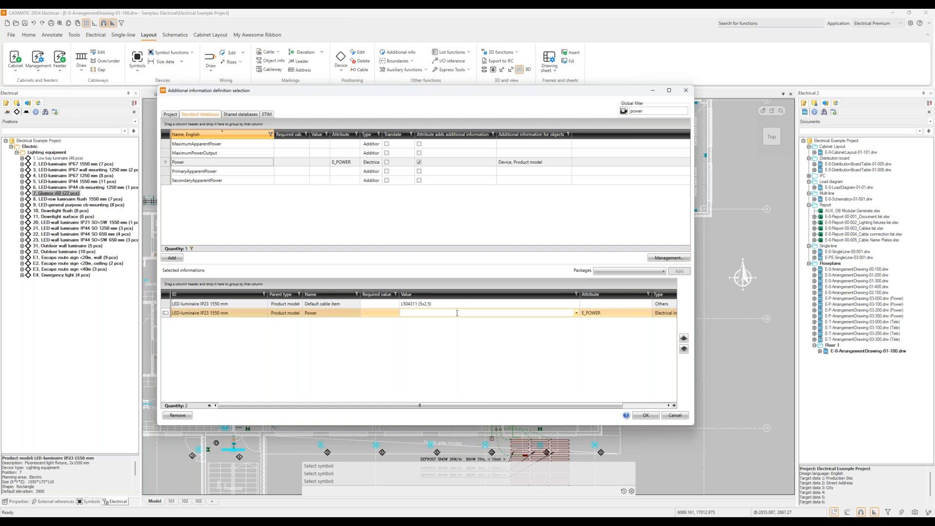
text(30W)
click(445, 314)
click(445, 314)
key(BackSpace)
text(W)
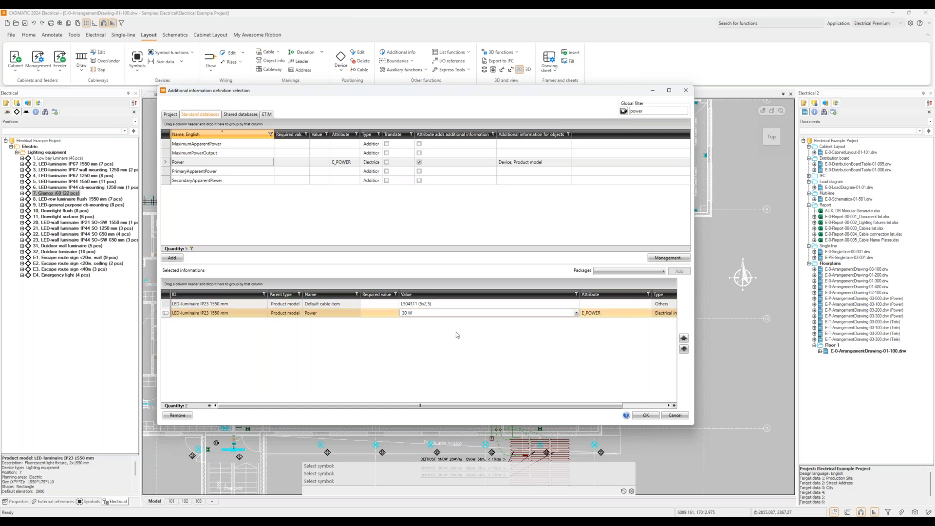
click(373, 314)
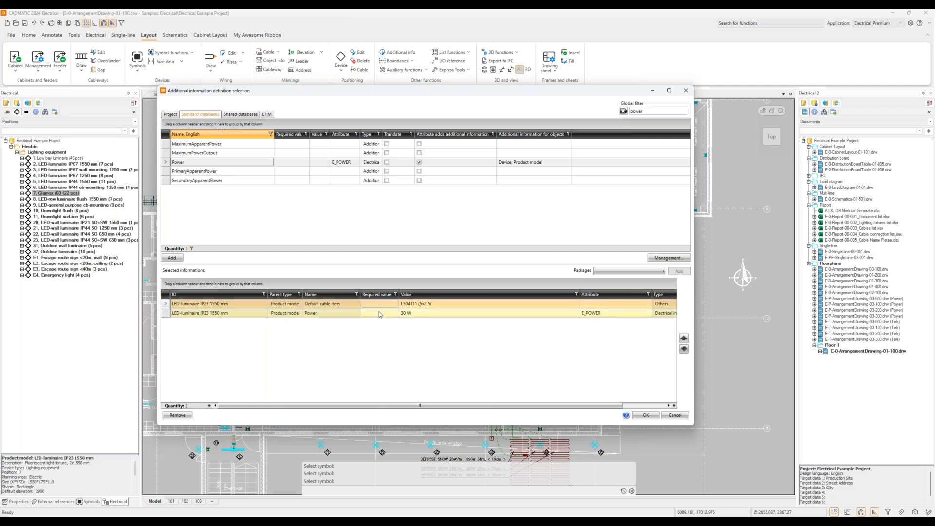
click(426, 314)
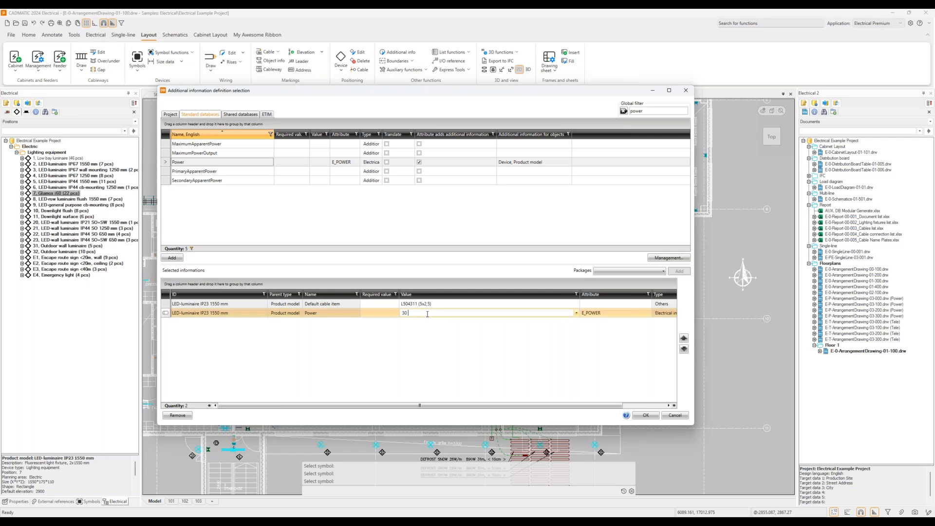
click(383, 316)
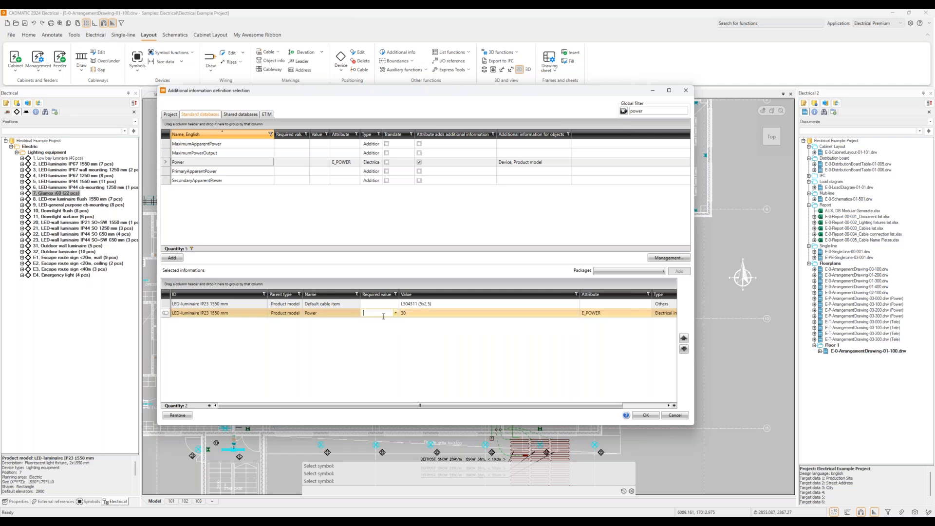
click(449, 213)
Step: Add the Manufacturer definition to the product model's additional information with the value Glamox
double_click(646, 113)
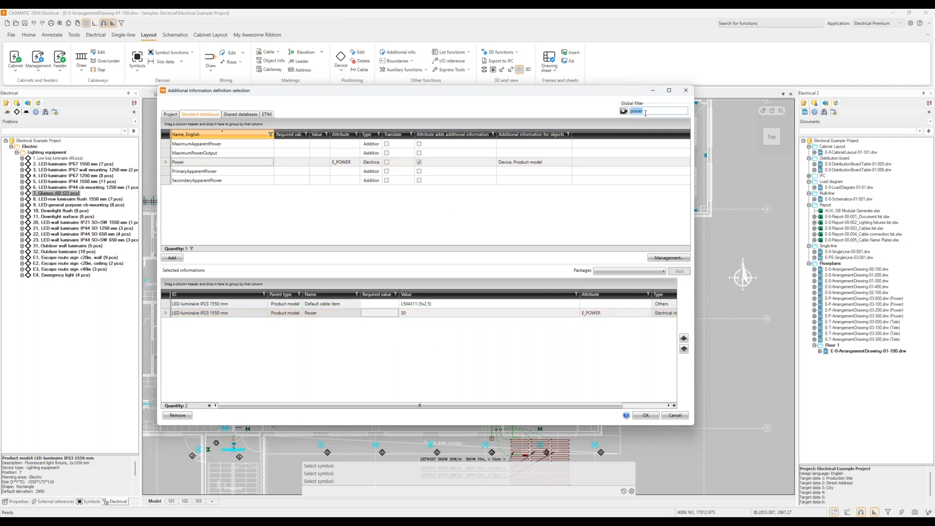
text(manufacturer)
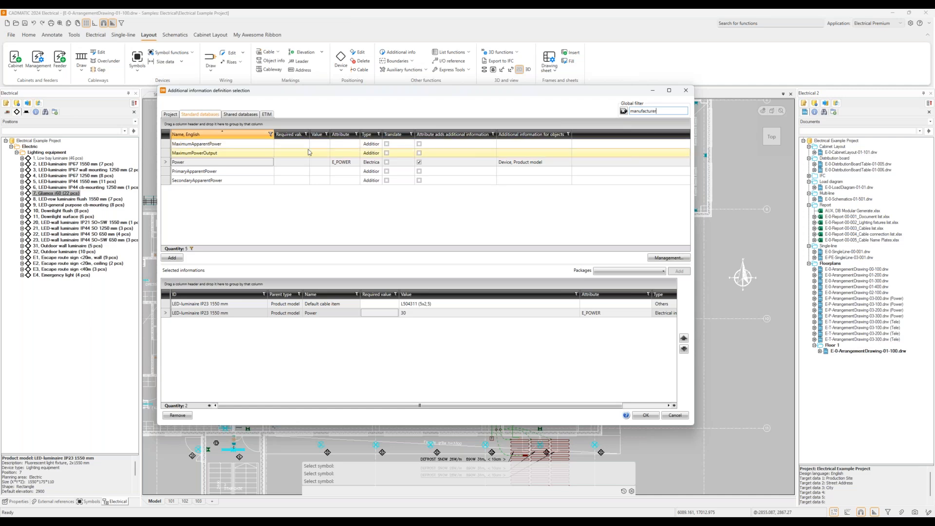
click(257, 155)
double_click(257, 154)
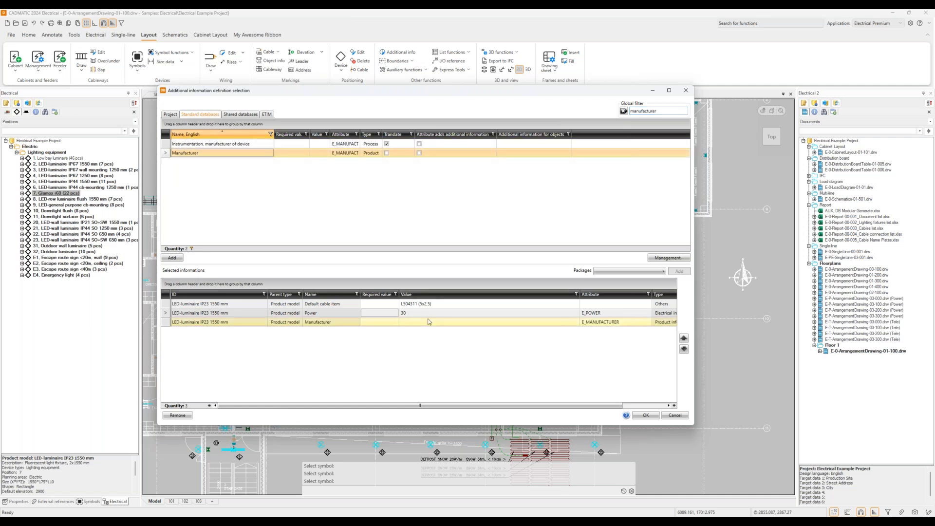
click(430, 322)
text(Glamox)
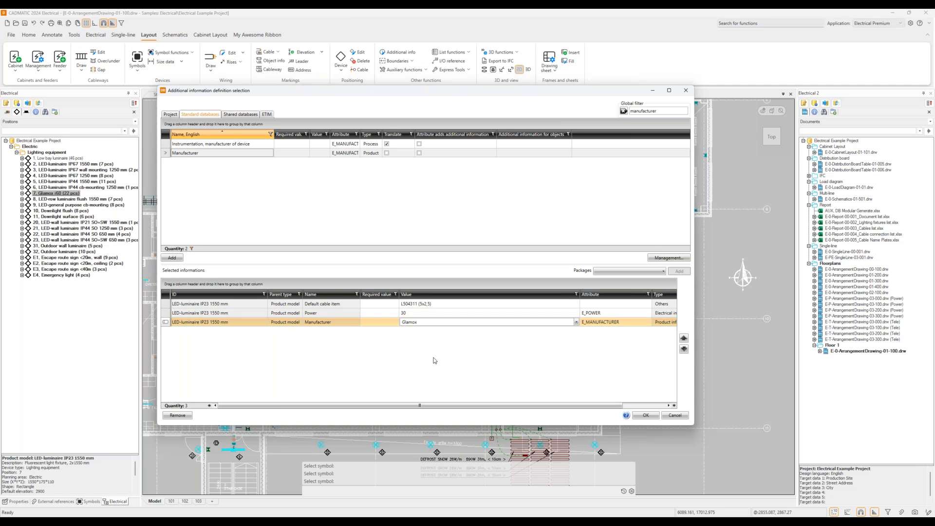
click(410, 352)
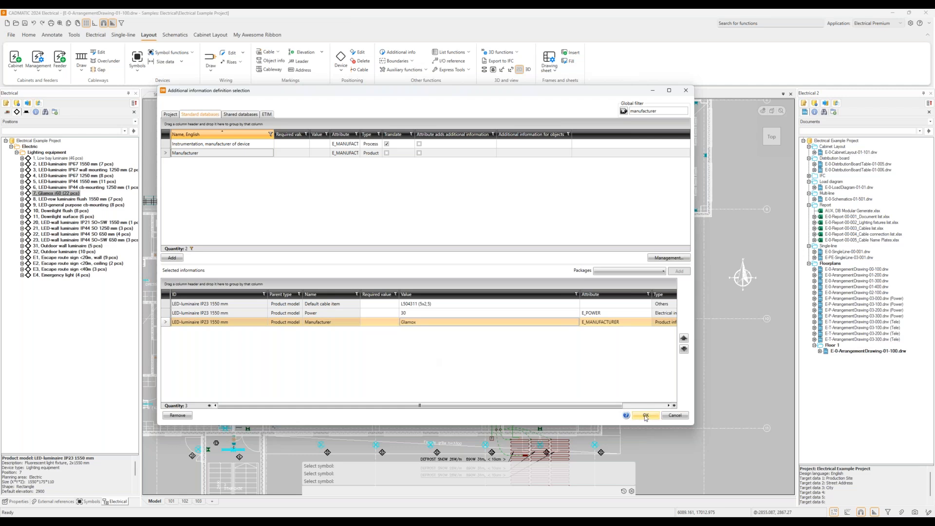
mouse_move(520, 96)
mouse_down()
mouse_move(550, 292)
mouse_move(513, 97)
mouse_up()
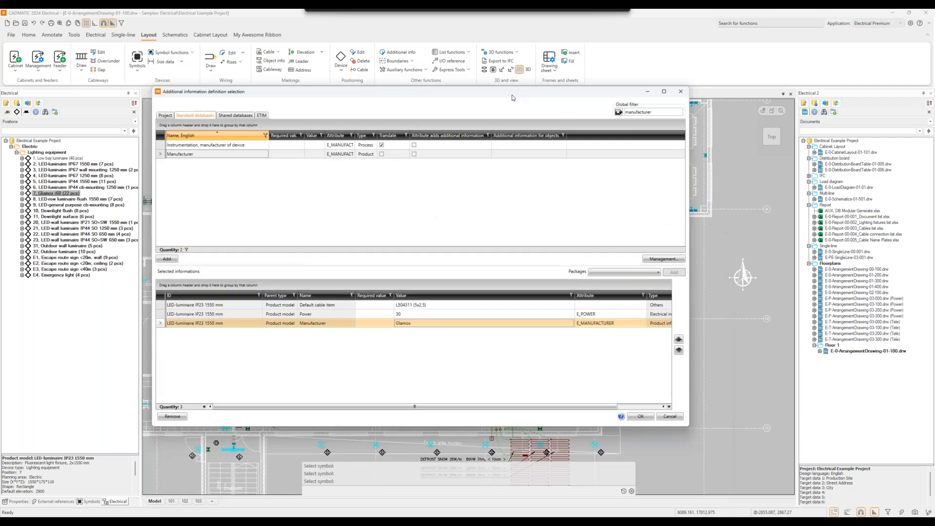
Step: Accept the additional information selection, check the automatic device update setting and close the product model
click(641, 417)
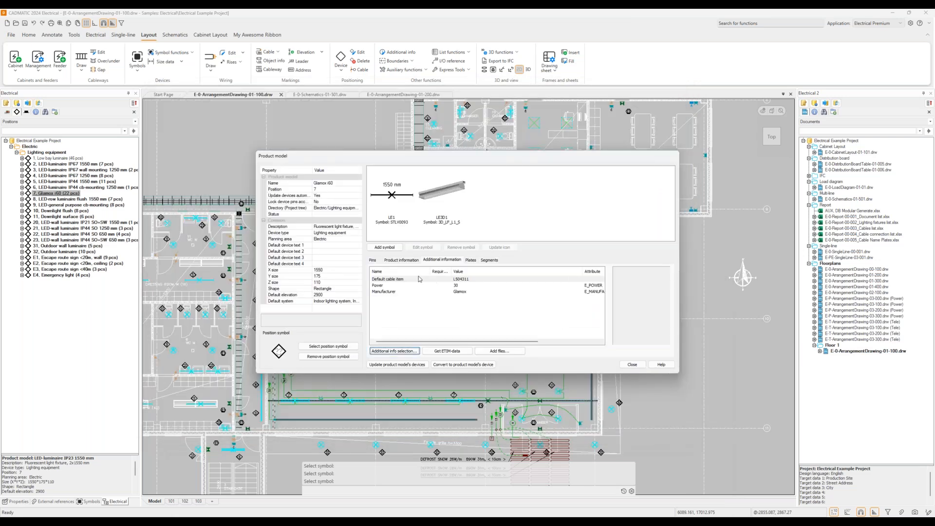
click(340, 197)
drag(312, 174, 311, 173)
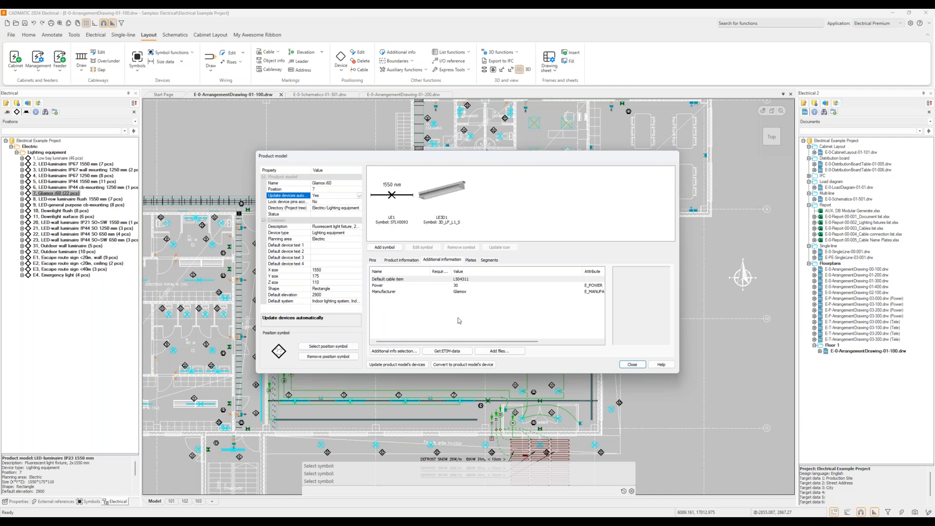
click(633, 366)
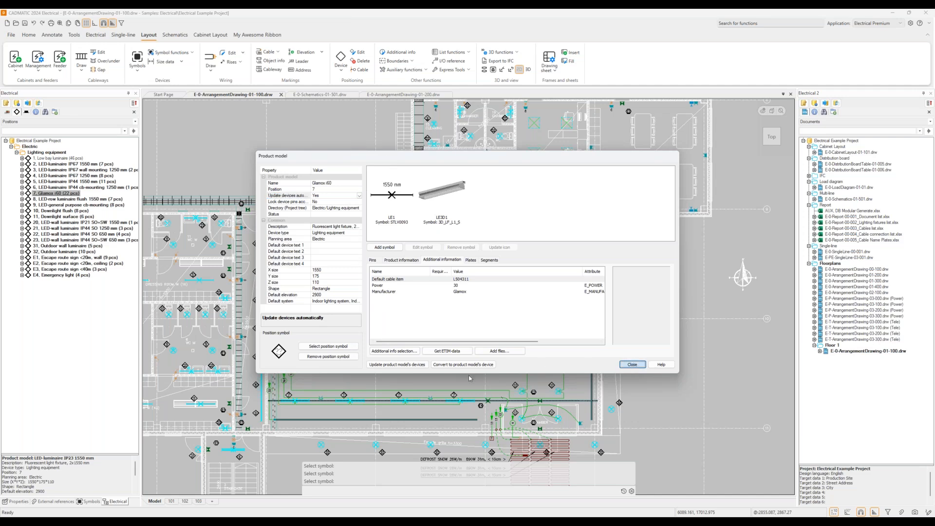
Step: Inspect the tooltip of a position 7 luminaire in the shop for its additional information
scroll(452, 351, up, 5)
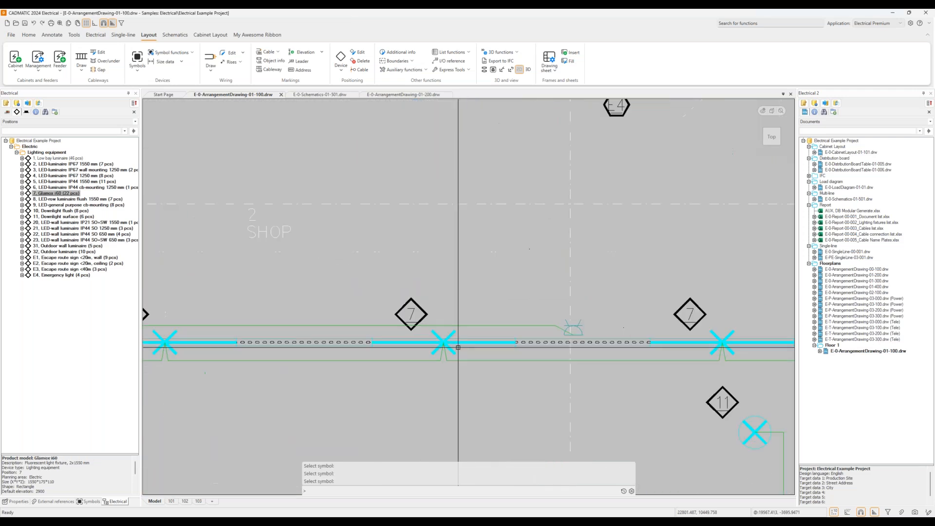
mouse_move(452, 351)
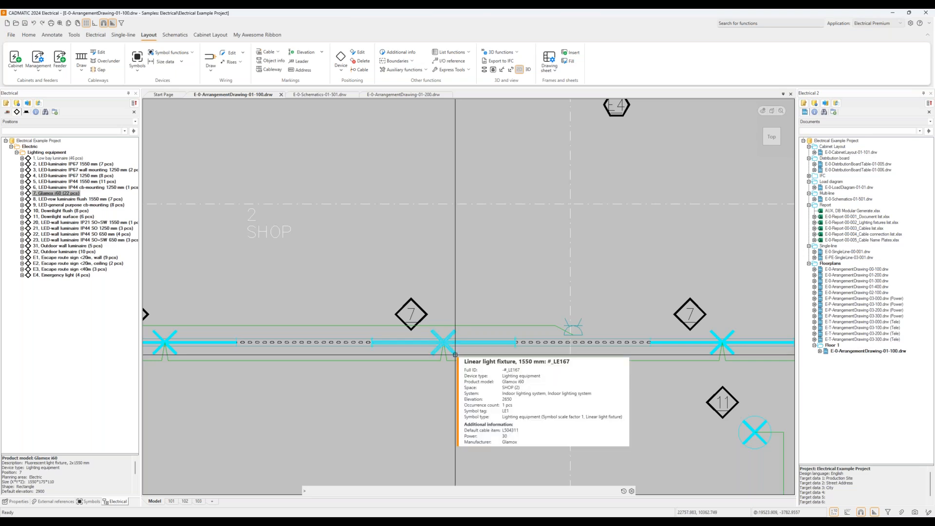
scroll(455, 354, down, 5)
scroll(458, 351, up, 2)
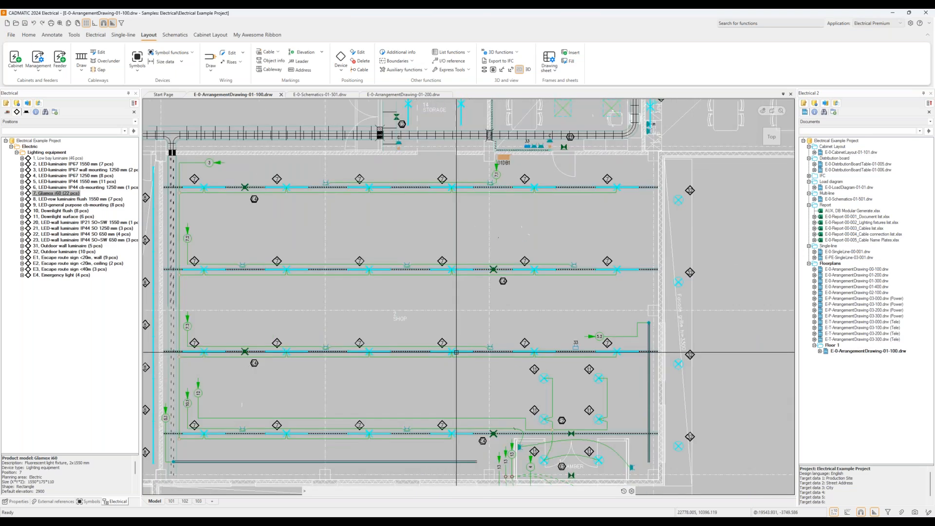
middle_drag(459, 350, 475, 336)
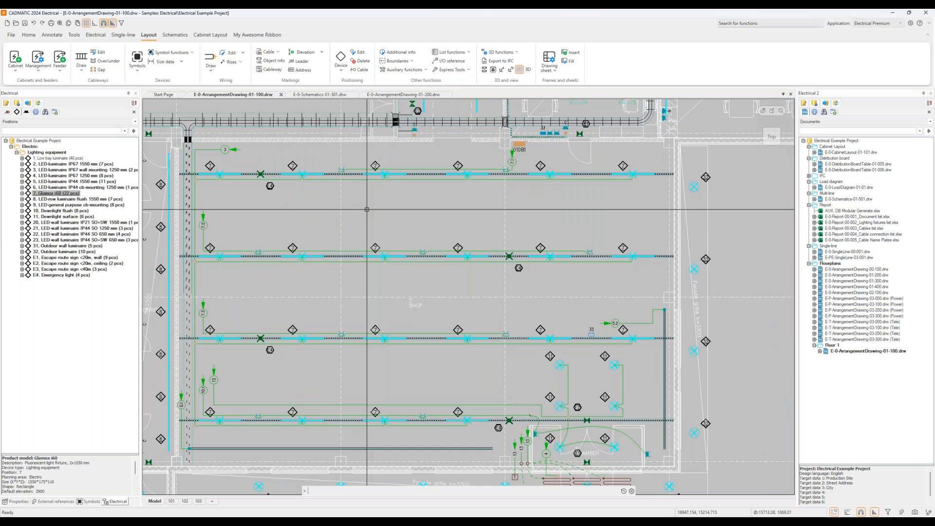
Step: Set up a rectangular additional info boundary of type IP-boundary with required value IP20 and an empty additional info value
click(409, 61)
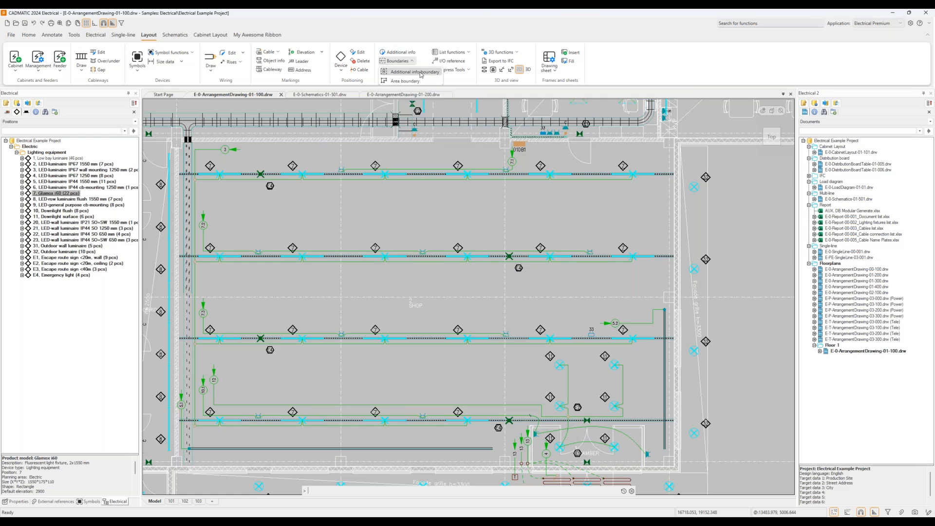
click(420, 72)
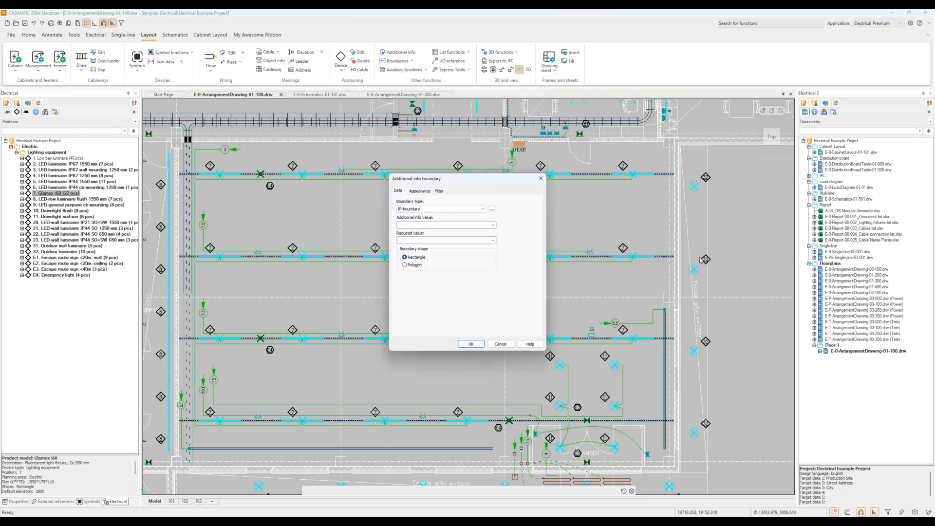
click(449, 211)
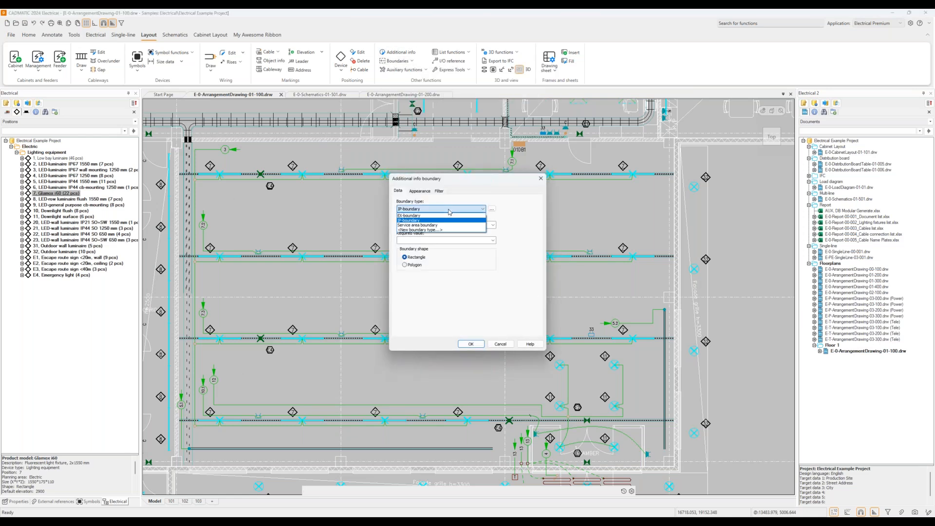
click(449, 211)
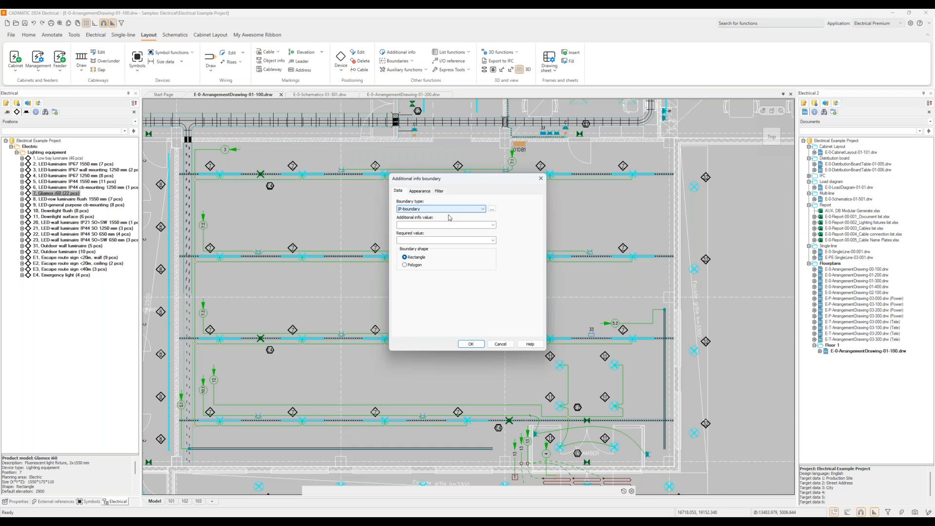
click(450, 225)
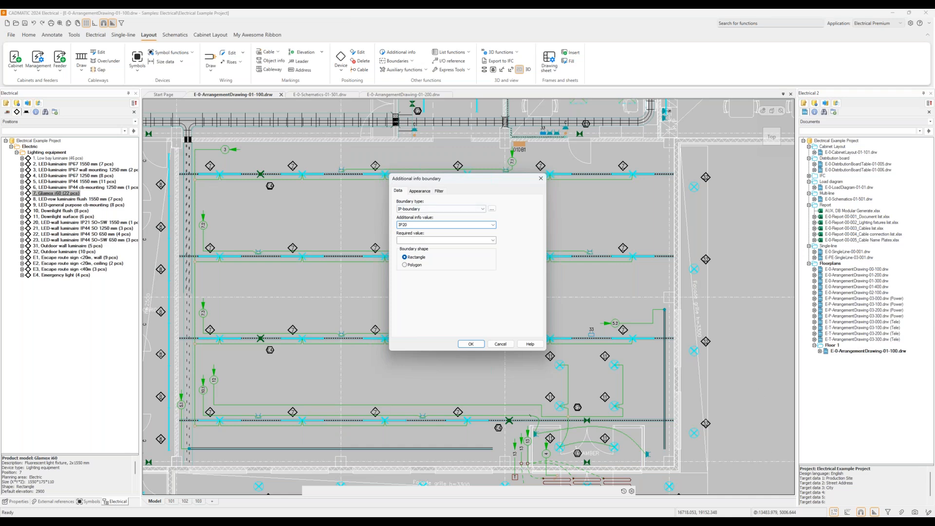
click(455, 241)
text(IP20)
double_click(413, 227)
key(BackSpace)
Step: Review the appearance and filter settings of the additional info boundary
click(420, 191)
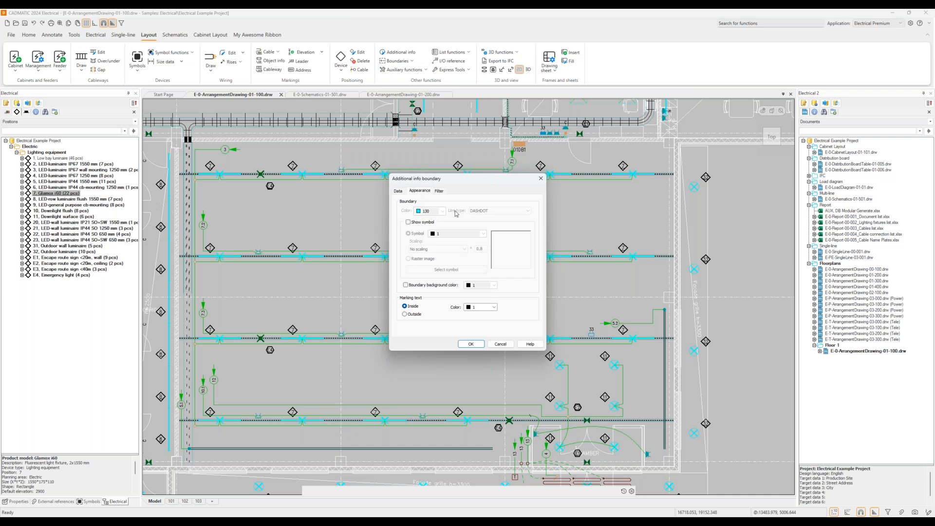
click(439, 191)
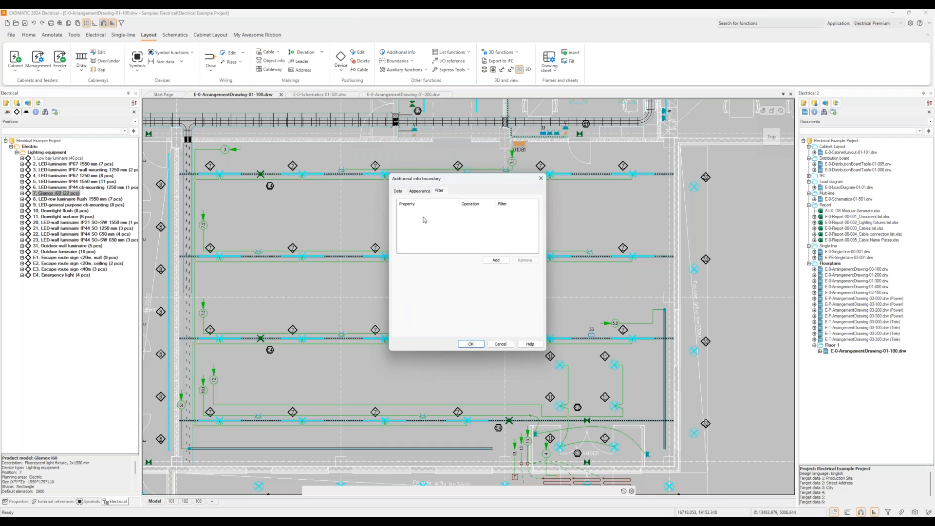
click(398, 191)
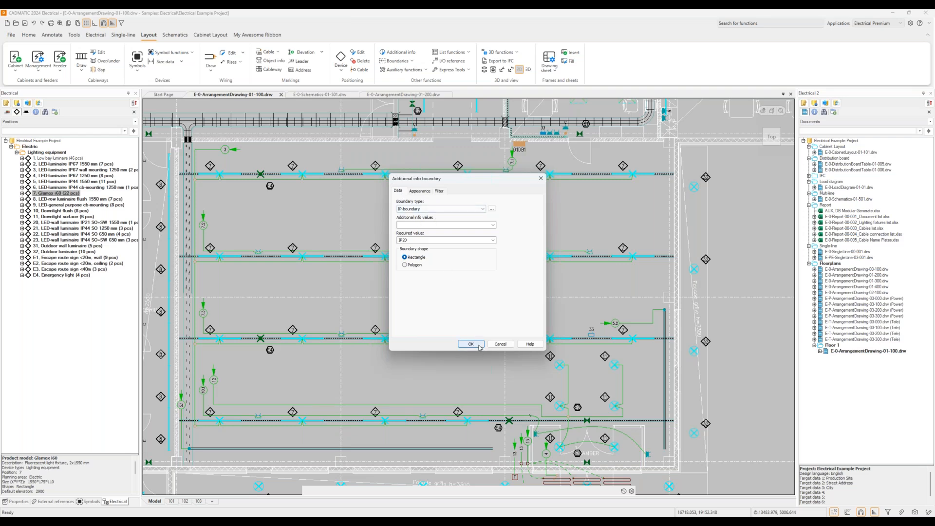
Step: Accept the boundary settings and draw the rectangle around the shop, about 18 m wide and 11.8 m high
click(449, 225)
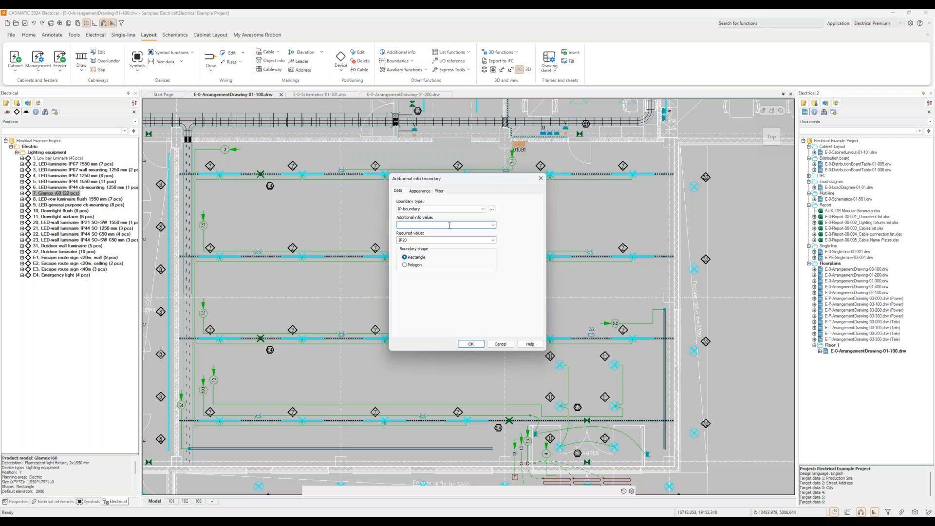
click(473, 345)
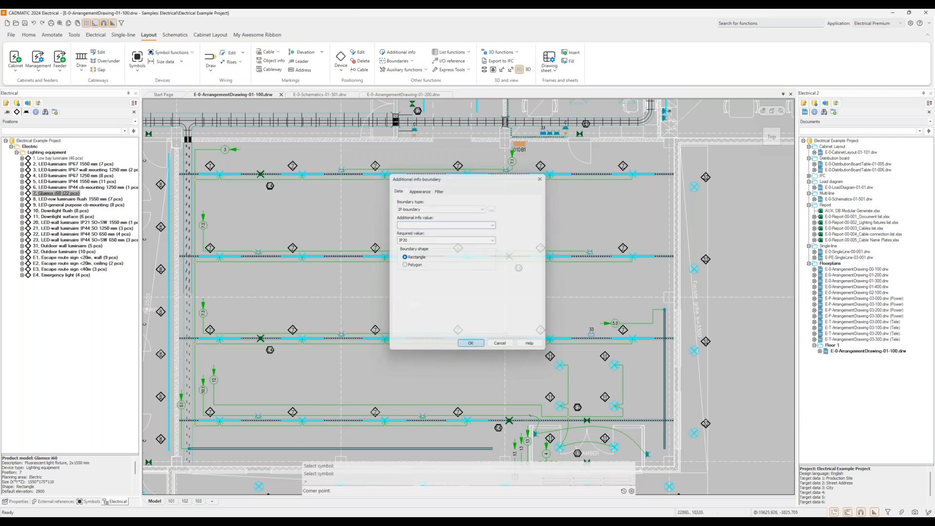
click(177, 141)
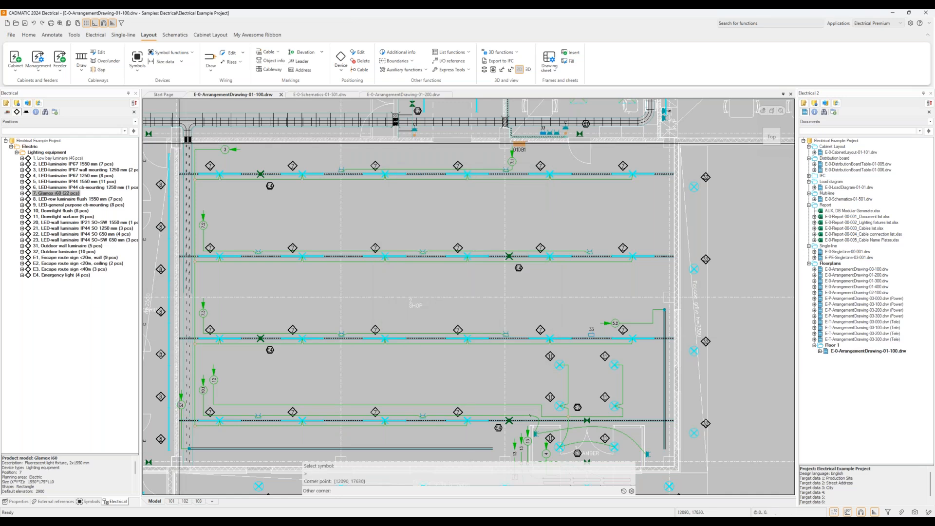
click(673, 467)
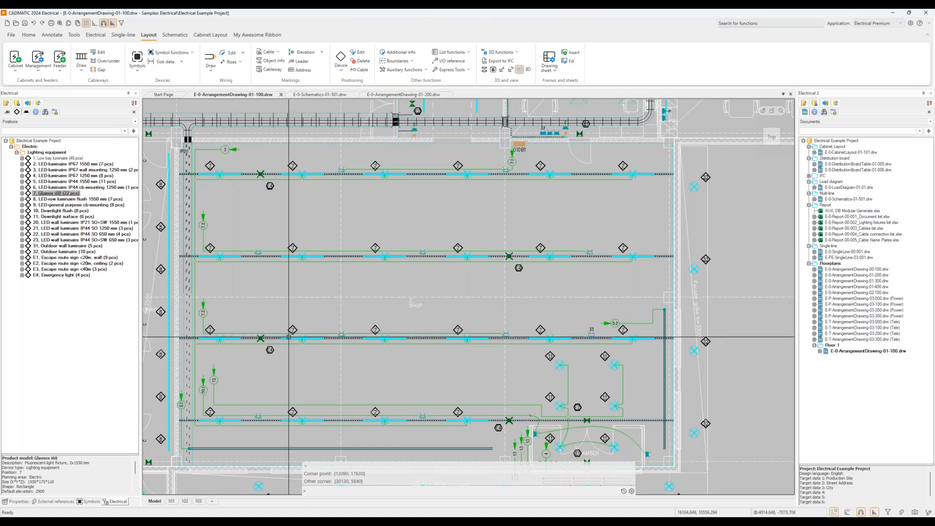
Step: Inspect the IP-class information in the tooltip and device properties of a position 7 luminaire inside the boundary
mouse_move(299, 336)
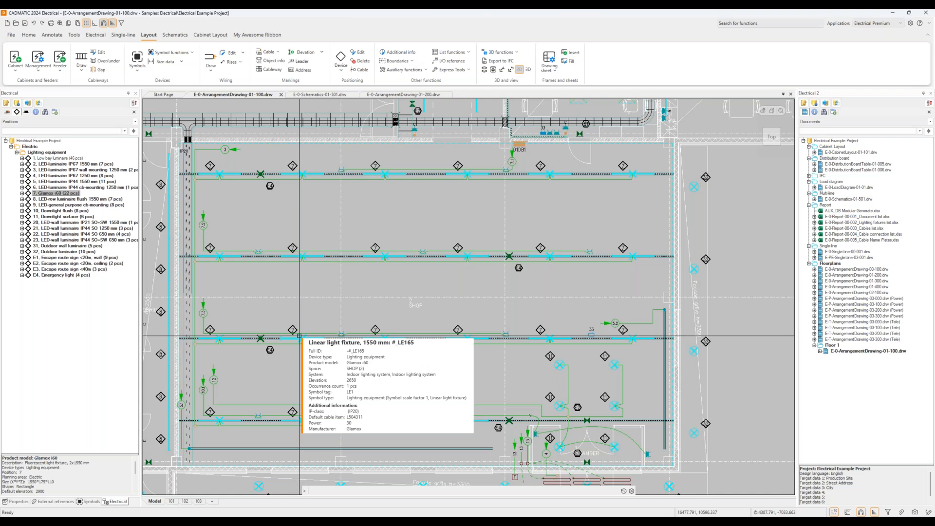
scroll(299, 335, up, 4)
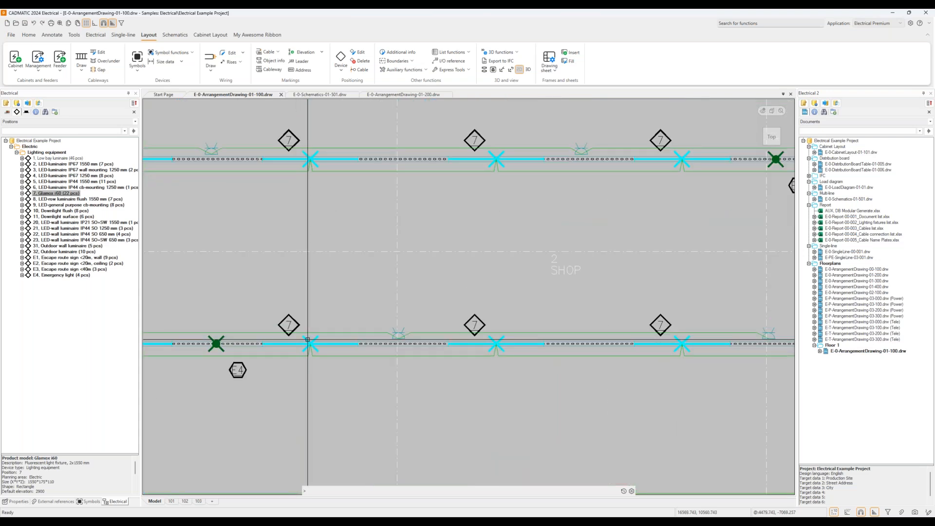
double_click(307, 340)
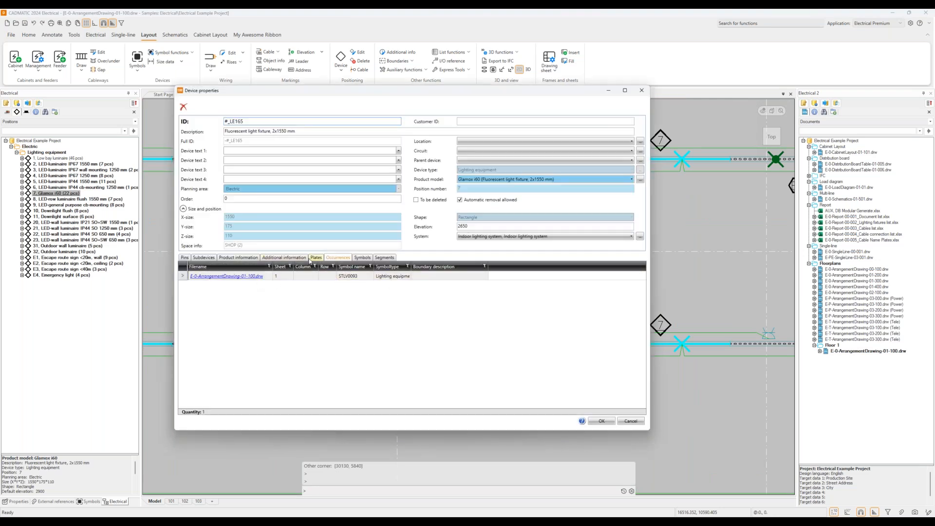
click(292, 258)
click(274, 288)
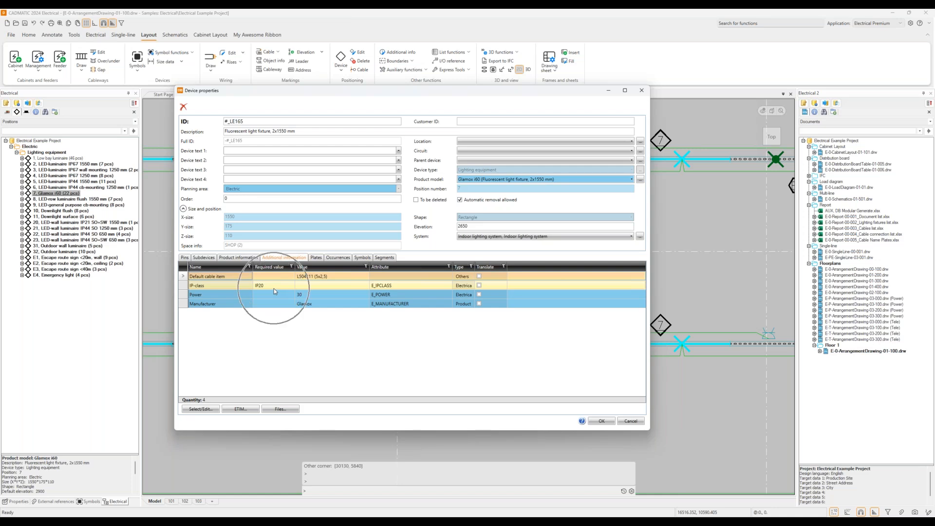
click(631, 421)
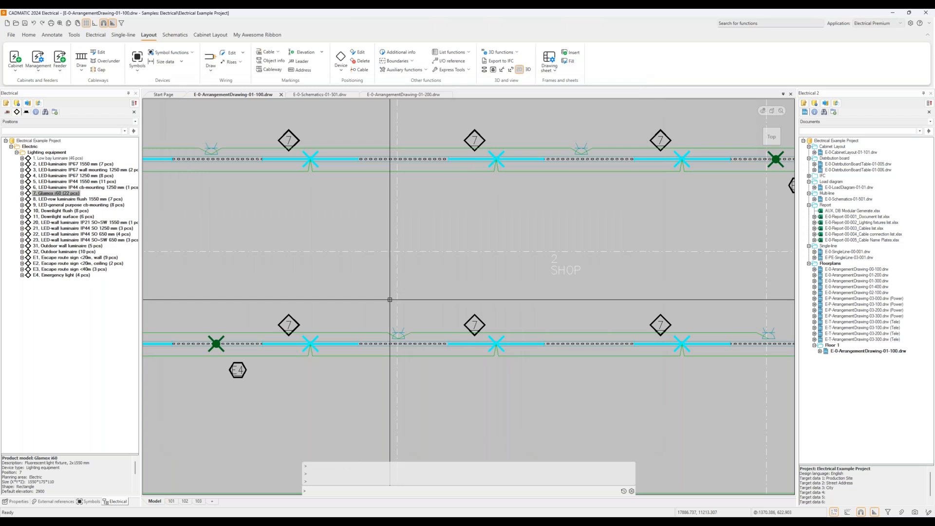
Step: Switch to the drawing E-0-ArrangementDrawing-01-200.drw
scroll(398, 302, down, 3)
scroll(398, 301, down, 2)
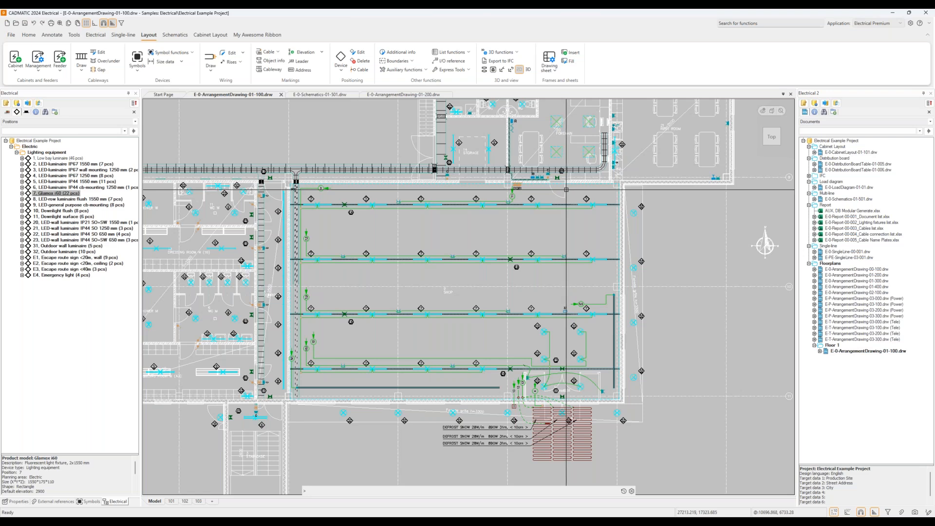
scroll(566, 190, down, 3)
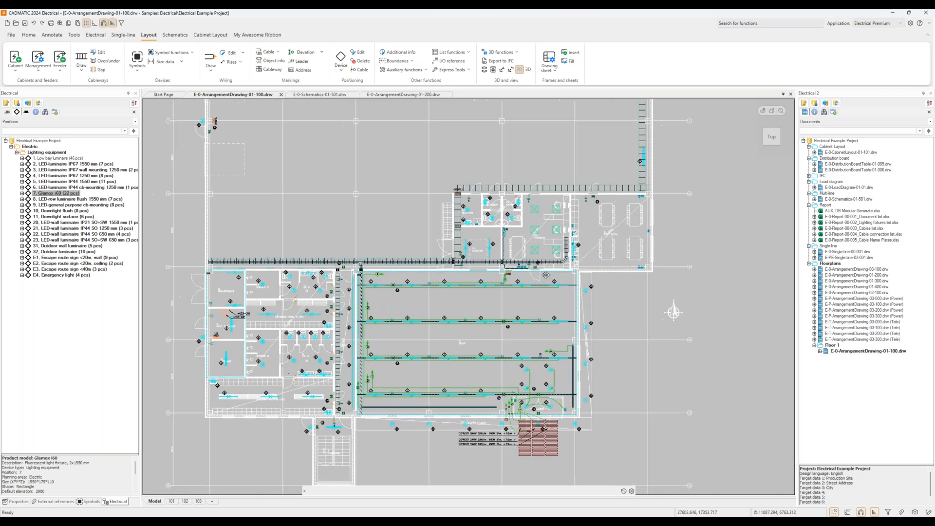
middle_drag(546, 276, 547, 257)
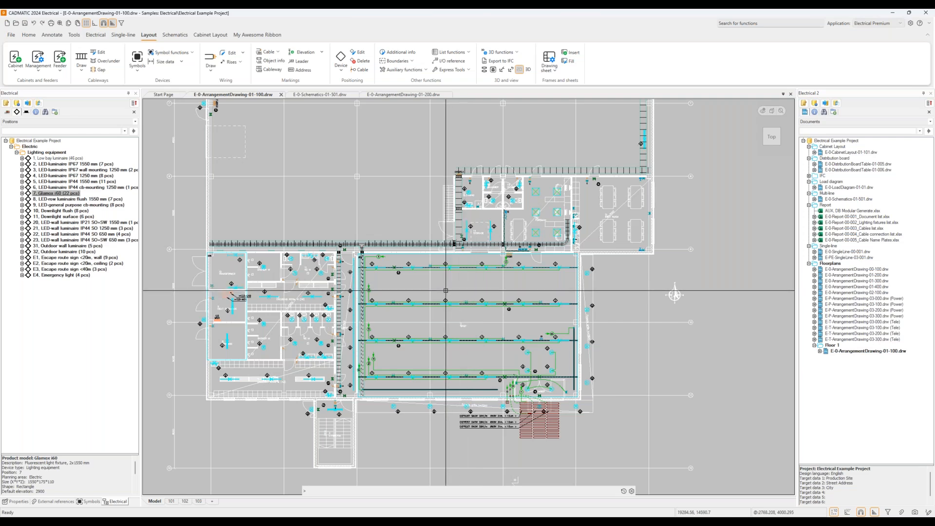
click(403, 95)
middle_drag(410, 355, 445, 350)
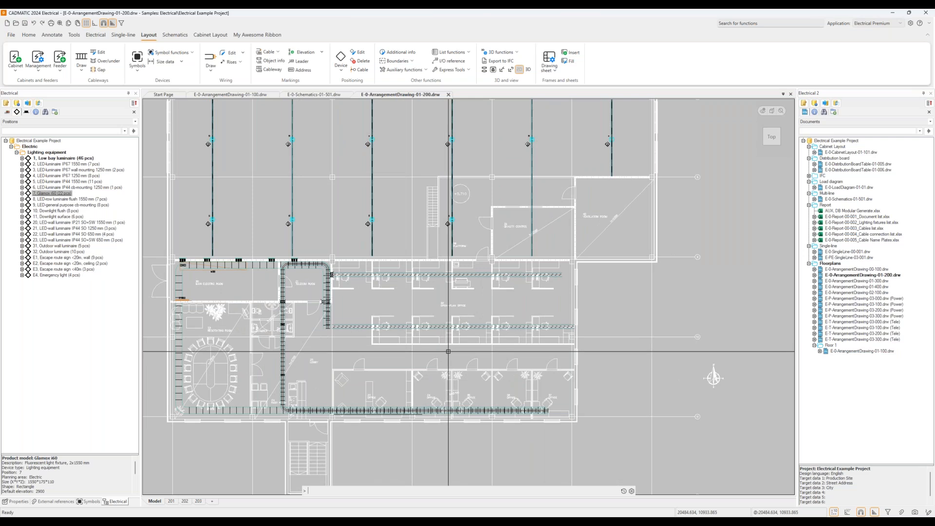
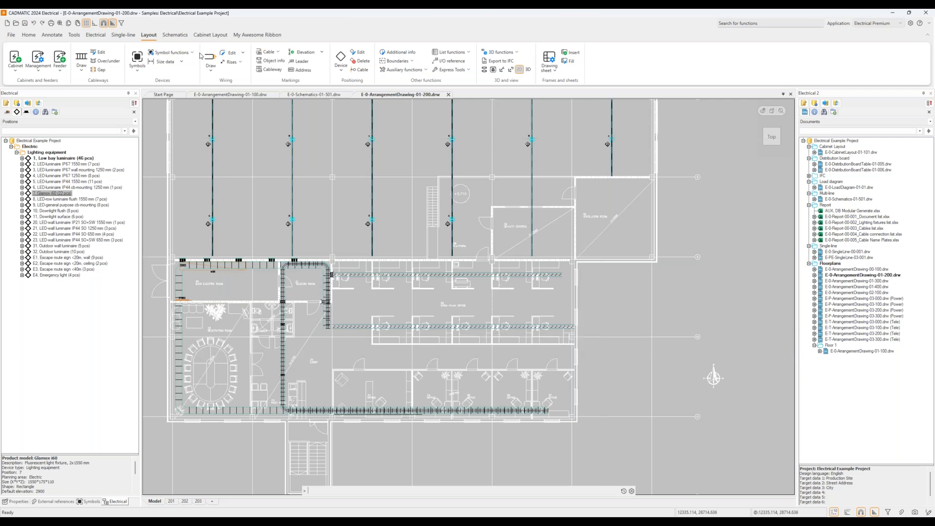
Step: Start a DIALux import and browse to the Draw 24 English folder under CADMATIC
click(192, 53)
mouse_move(197, 63)
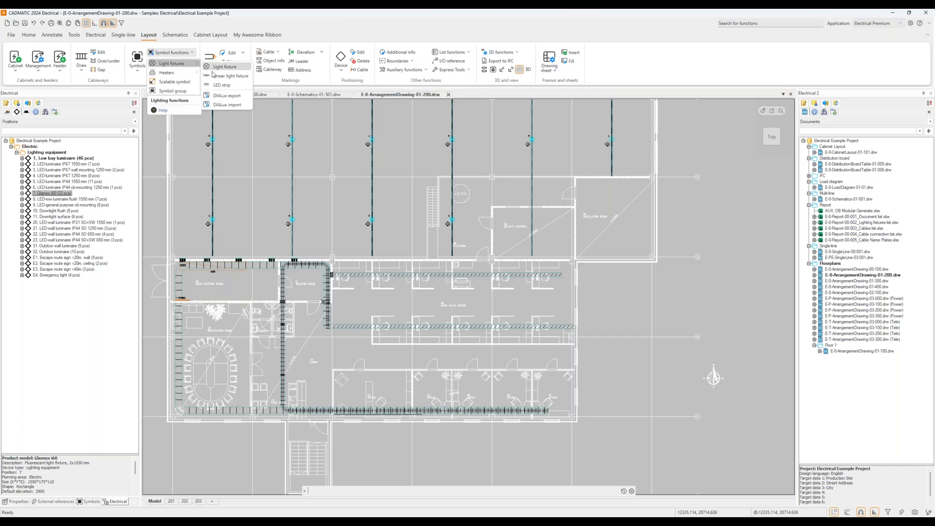
click(227, 105)
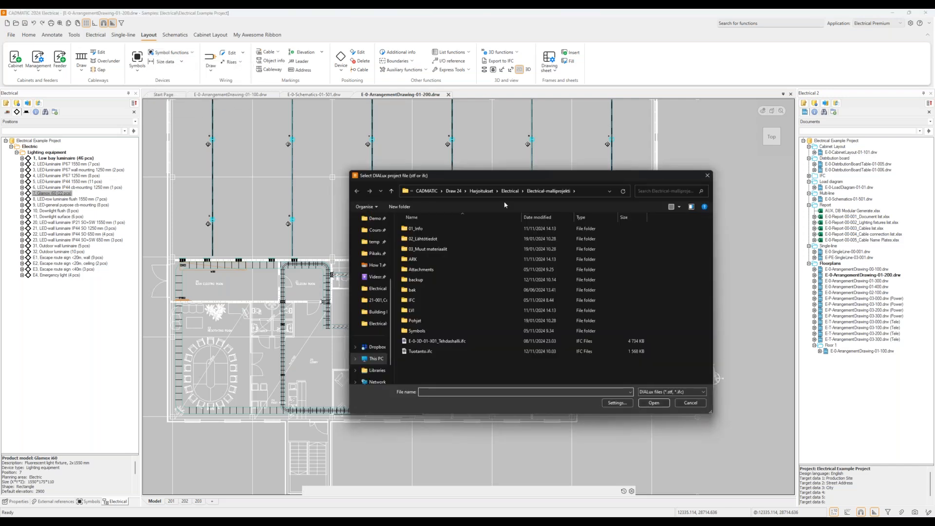
click(450, 191)
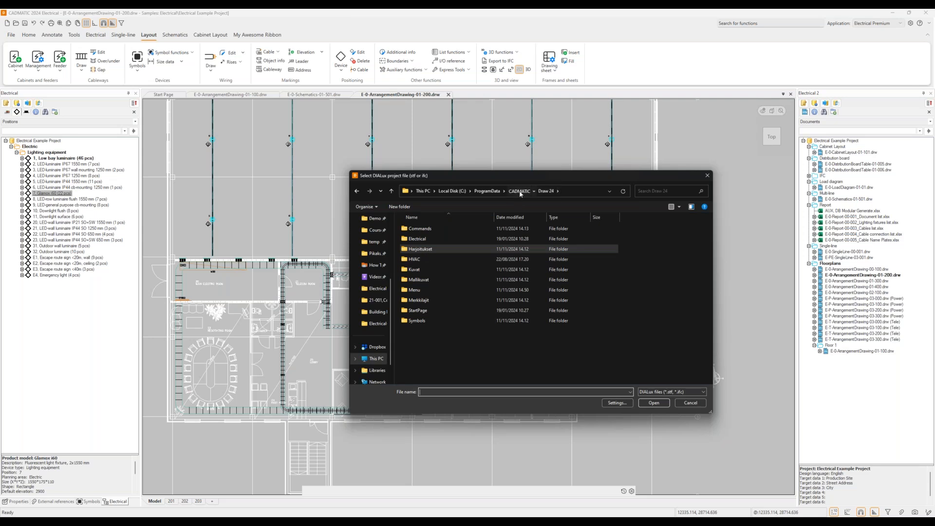
click(520, 191)
double_click(419, 331)
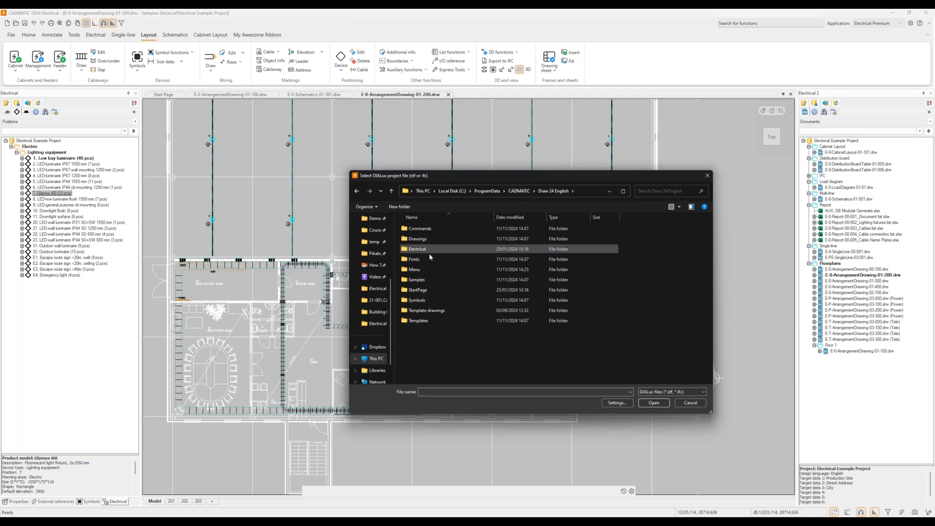
Step: Browse to Samples, Electrical, Electrical Example Project, IFC, DIALux and open the file 2Floor_LumContext.ifc for the import
double_click(429, 280)
double_click(427, 229)
double_click(427, 229)
double_click(429, 280)
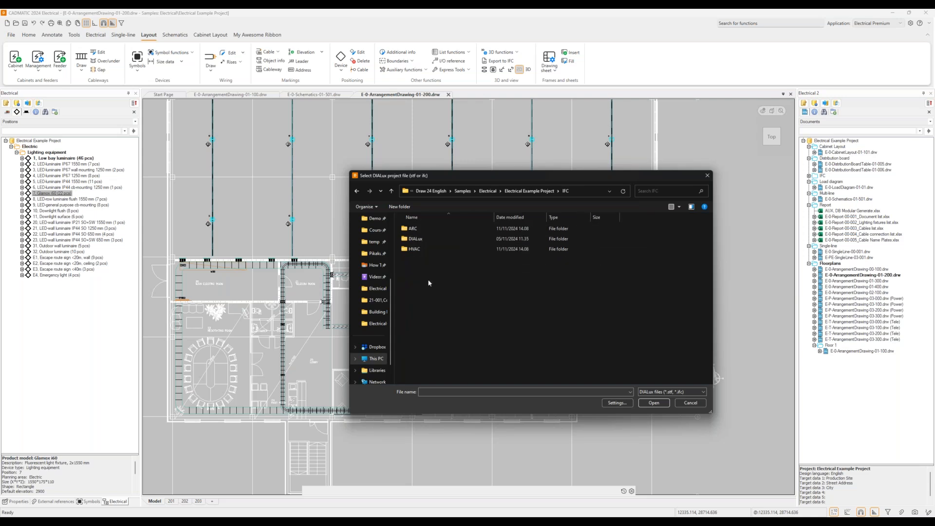
double_click(415, 239)
click(431, 229)
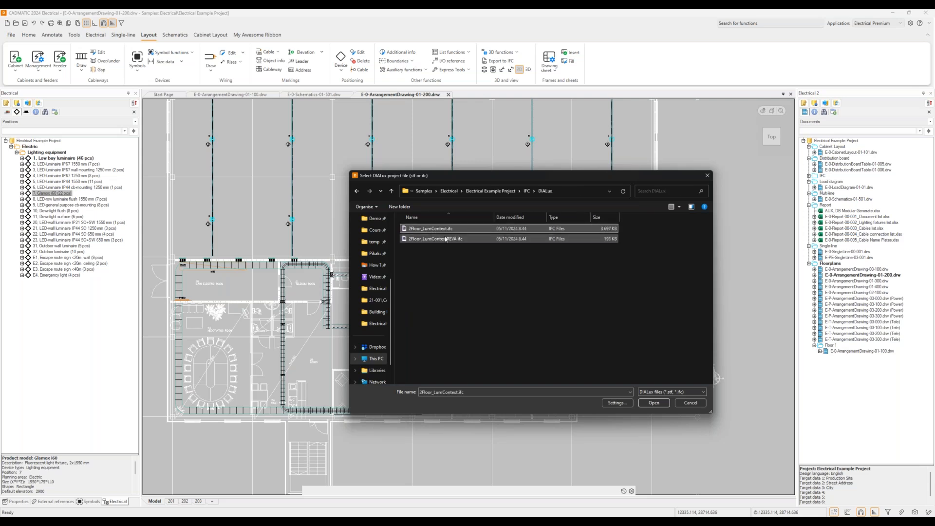
click(439, 229)
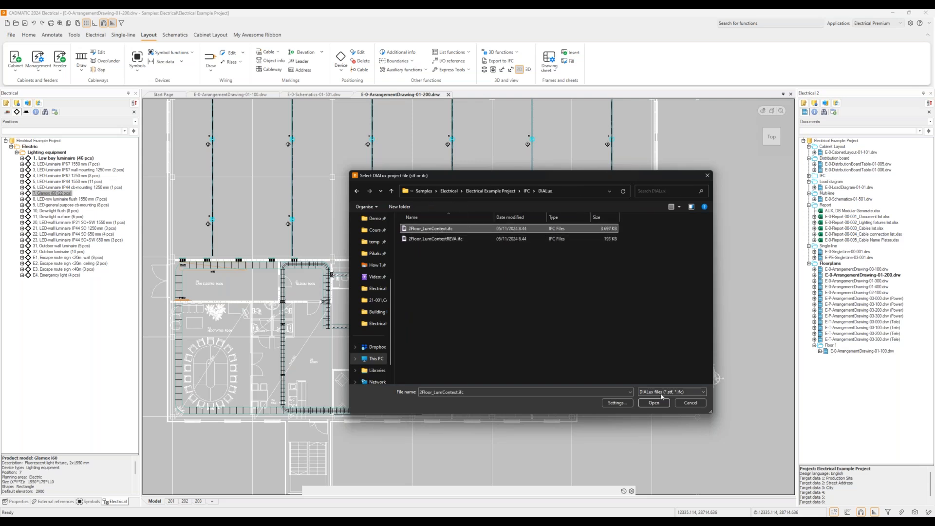
click(654, 403)
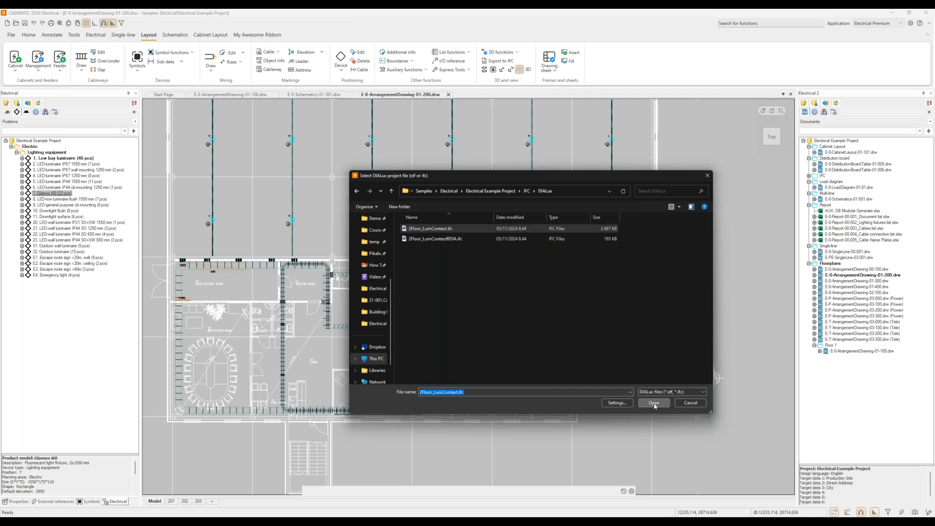
Step: Choose the STF Storey as the luminaire source and import all its listed luminaires into the drawing
click(381, 246)
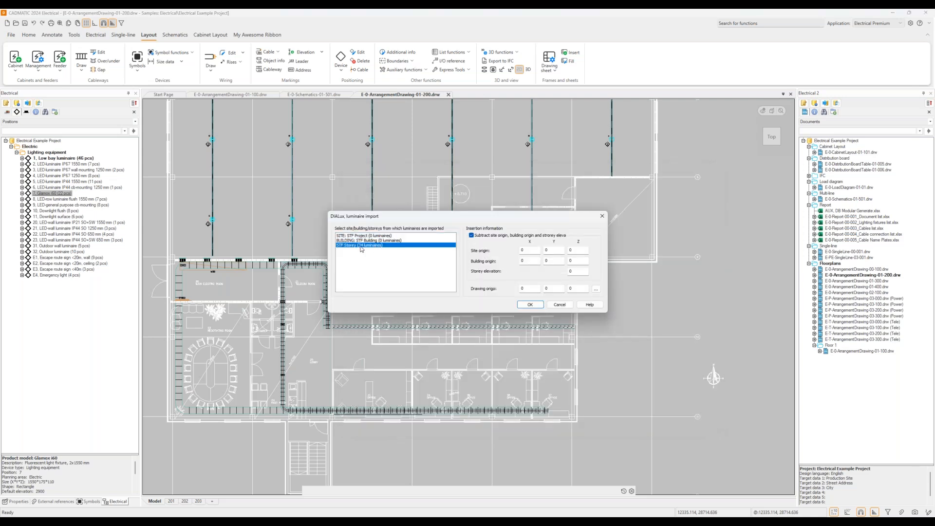
click(530, 305)
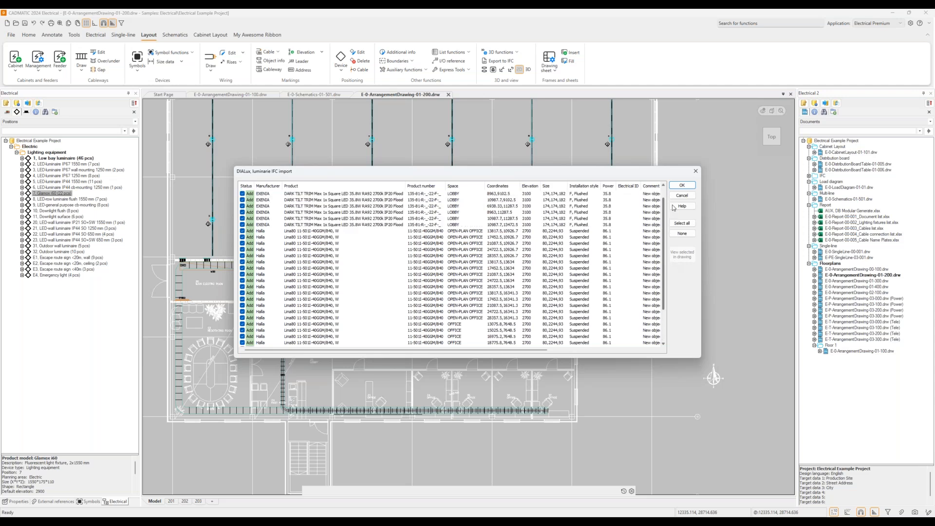
click(683, 188)
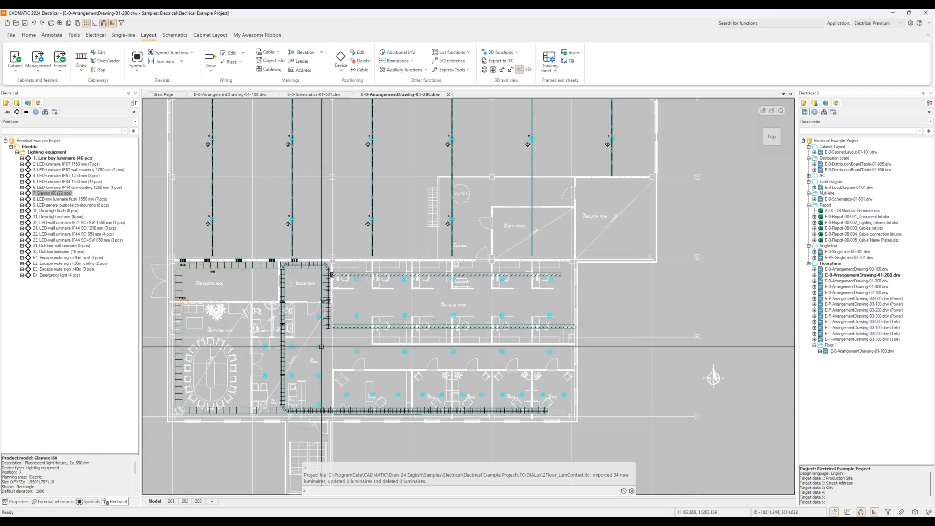
mouse_move(321, 347)
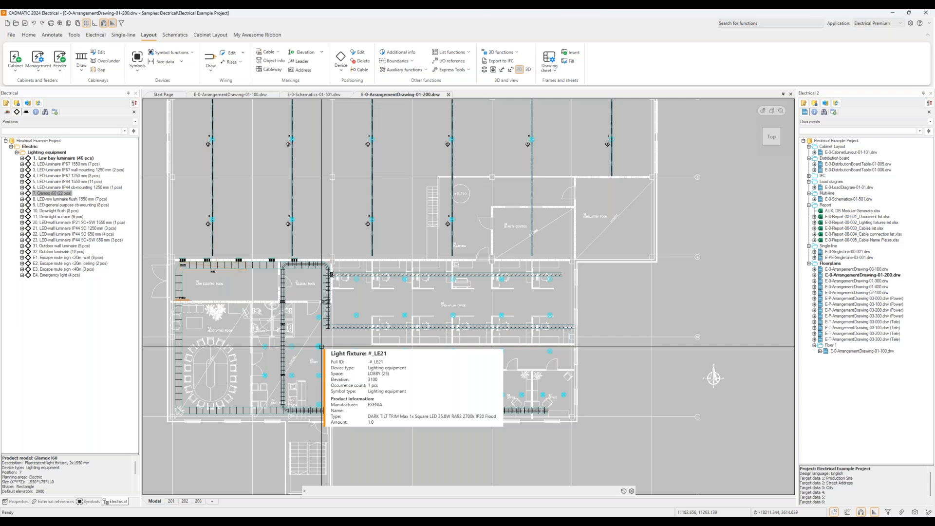
Step: Switch the project tree to Product models and create new product models from the imported luminaires in the office and lobby area
click(26, 121)
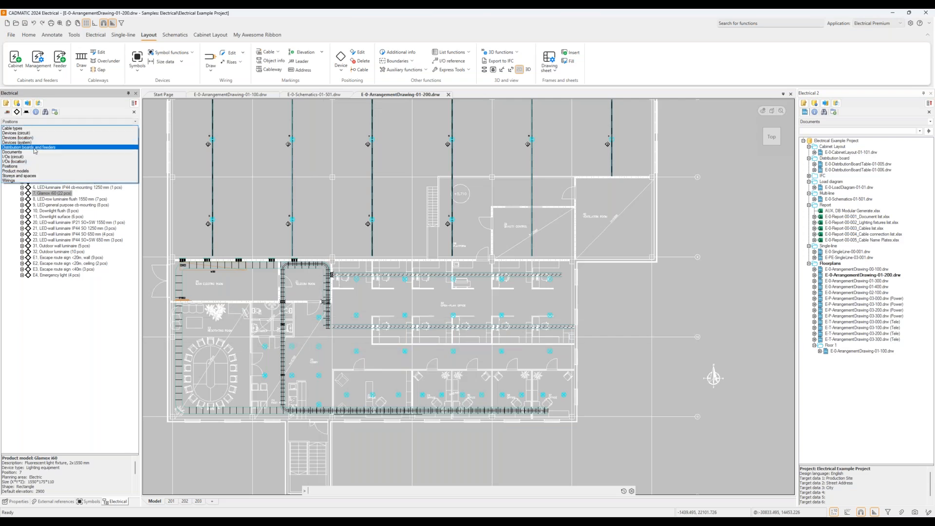
click(30, 171)
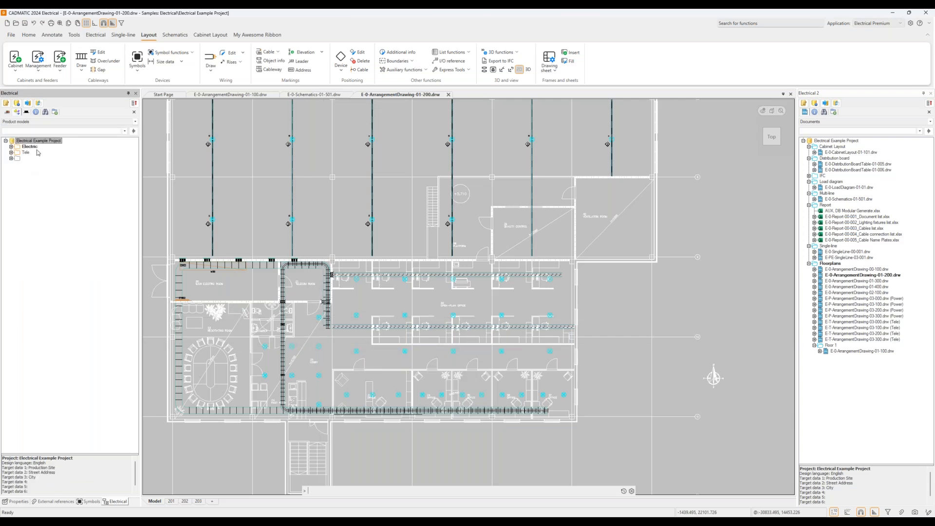
right_click(40, 147)
right_click(41, 141)
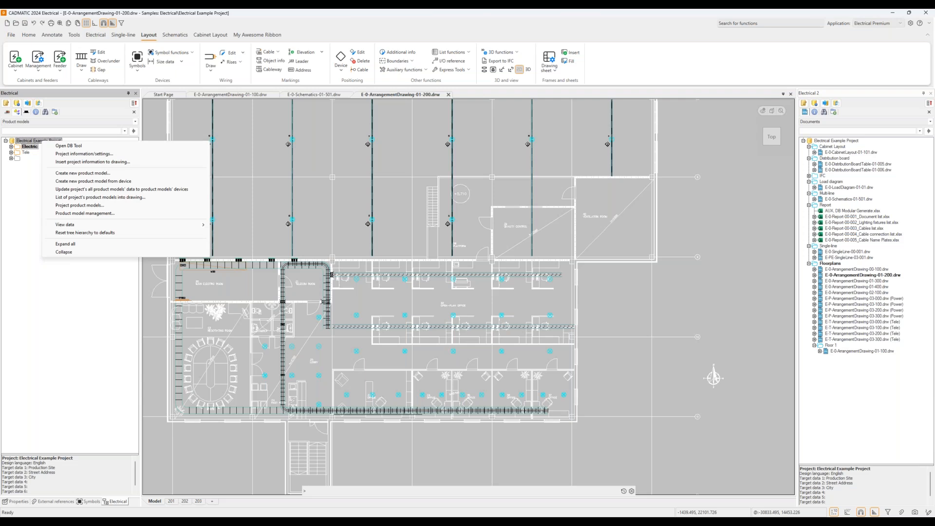
click(137, 182)
click(620, 450)
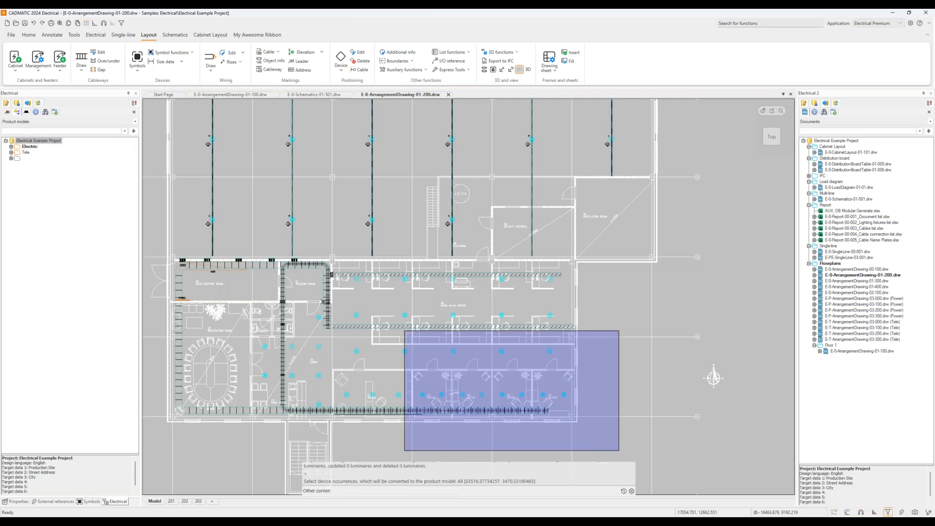
click(246, 242)
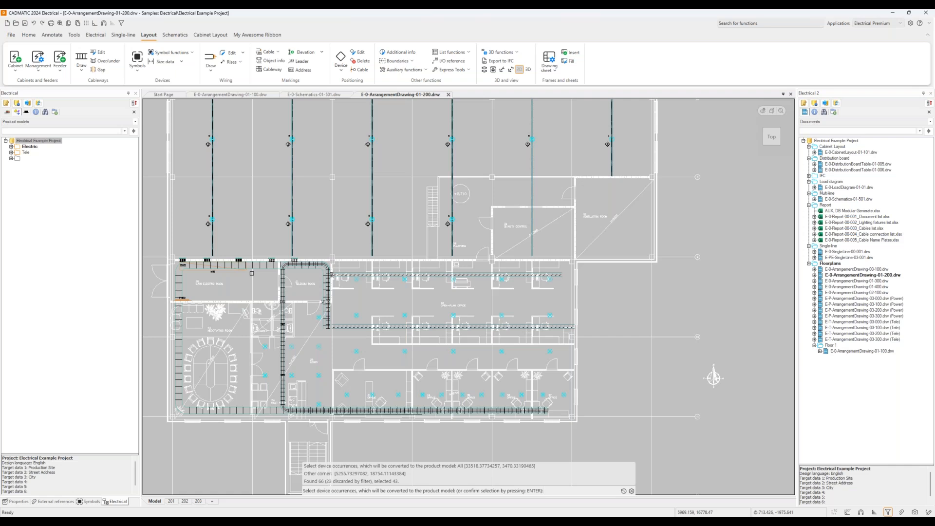
key(Return)
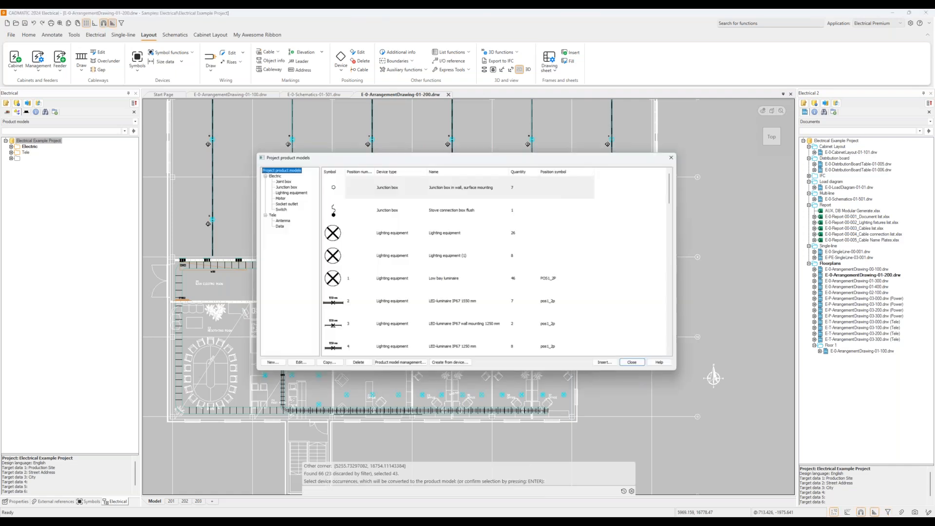
click(643, 368)
Step: Expand Electric and Lighting equipment, and show the devices of the product model Lighting equipment (1) in the drawing
click(11, 146)
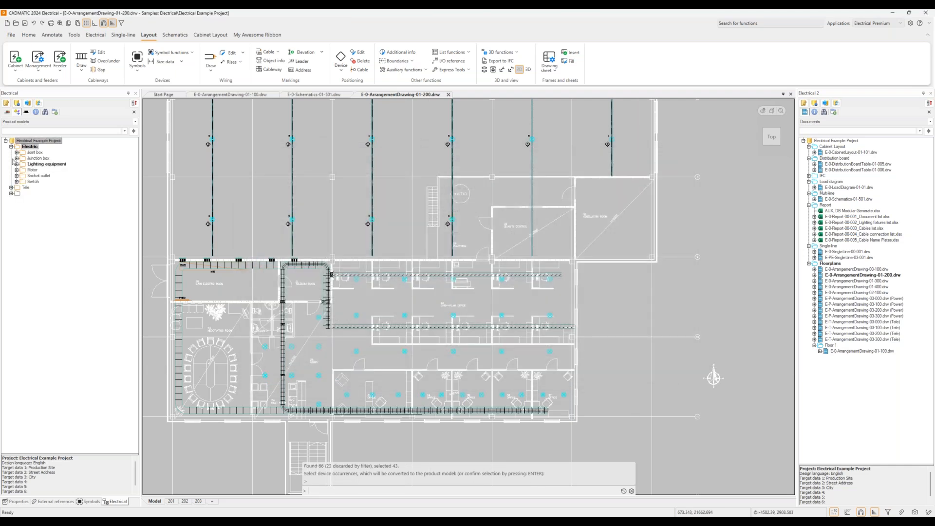
click(16, 164)
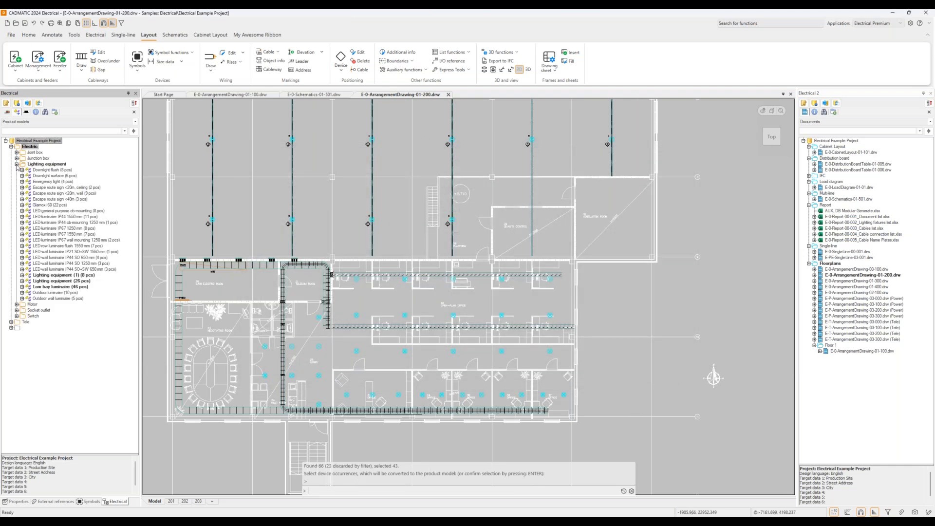
right_click(73, 279)
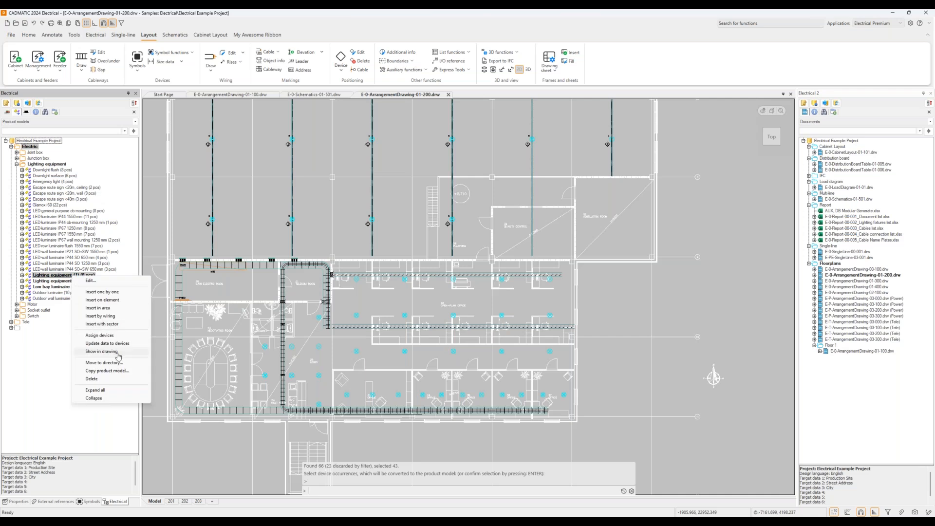
click(102, 352)
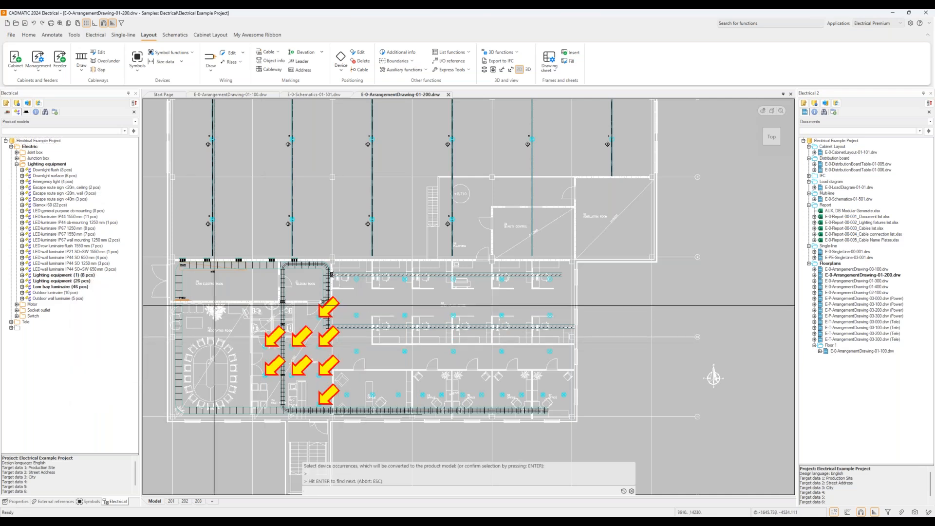
key(Escape)
Step: Show the devices of the unnumbered Lighting equipment product model in the drawing
right_click(82, 284)
right_click(80, 281)
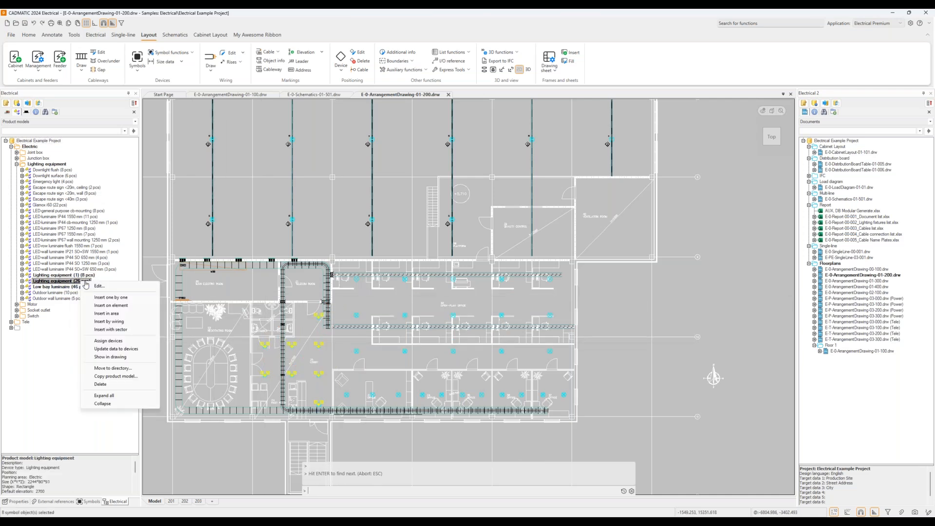
click(131, 357)
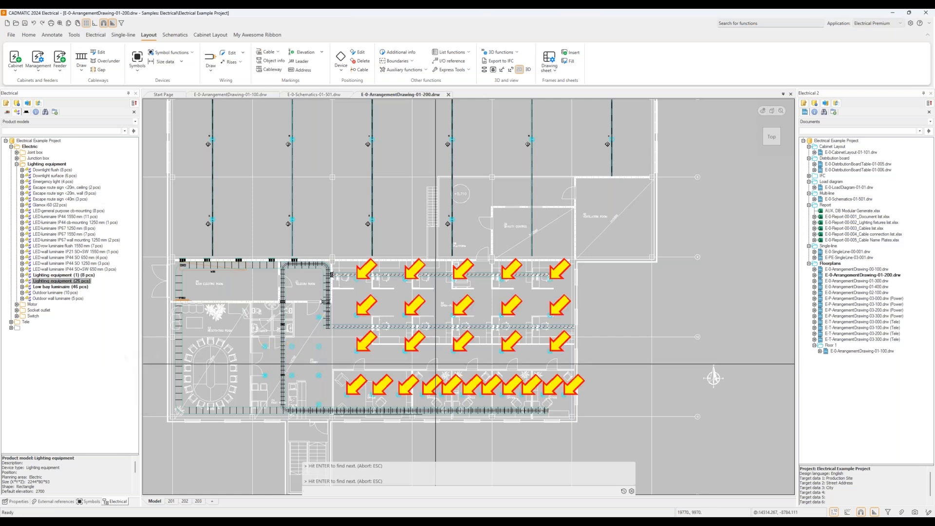
key(Escape)
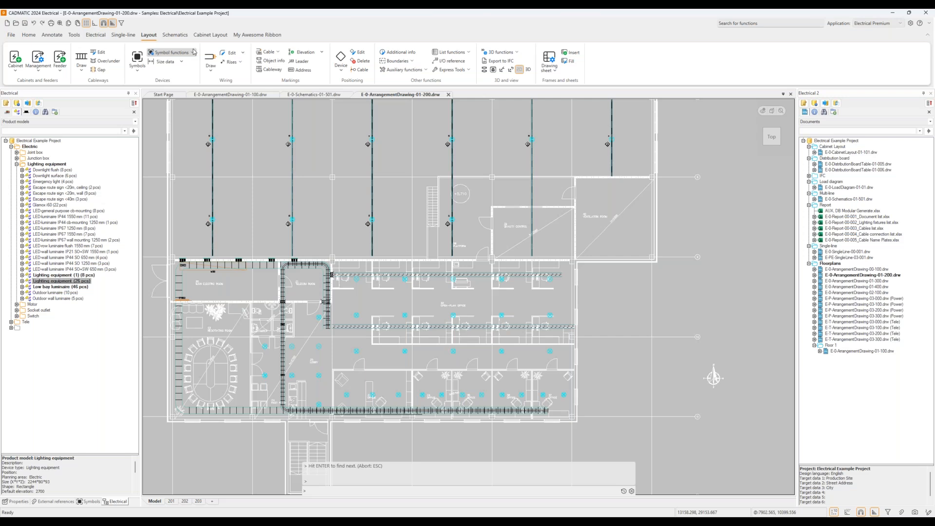
Step: Start another DIALux luminaire import and open the revised file 2Floor_LumContextREVA.ifc
click(193, 52)
mouse_move(194, 65)
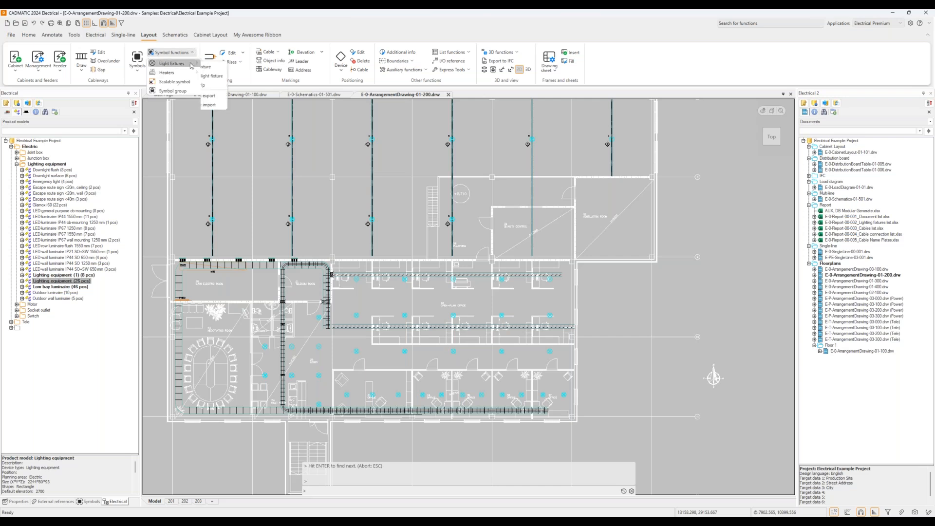
click(227, 105)
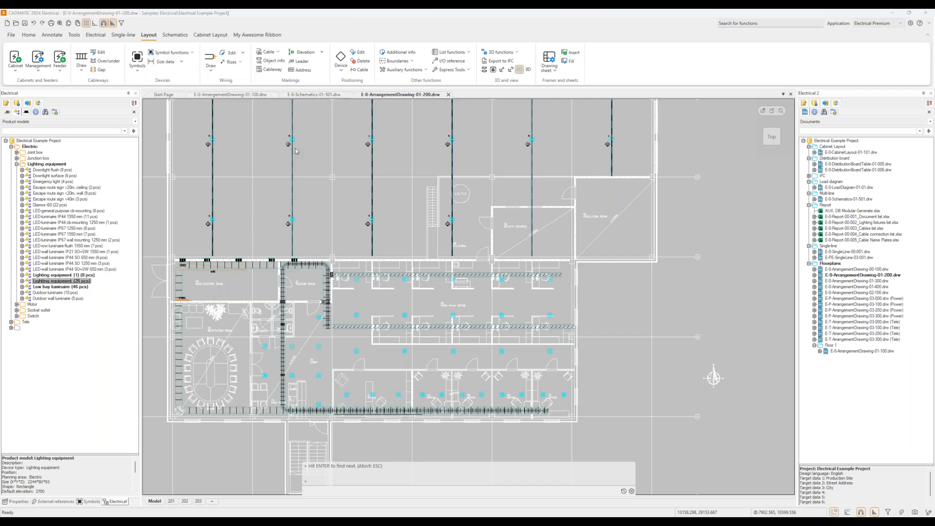
click(448, 239)
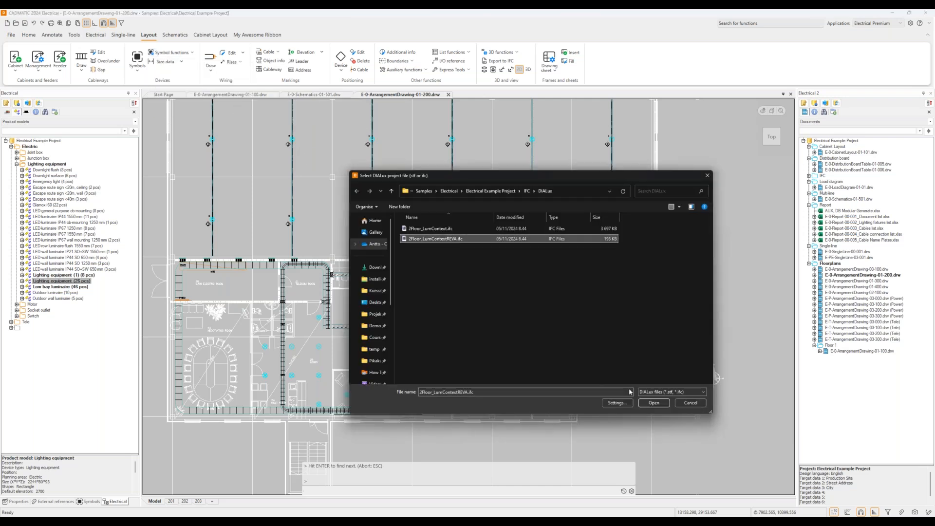
click(654, 405)
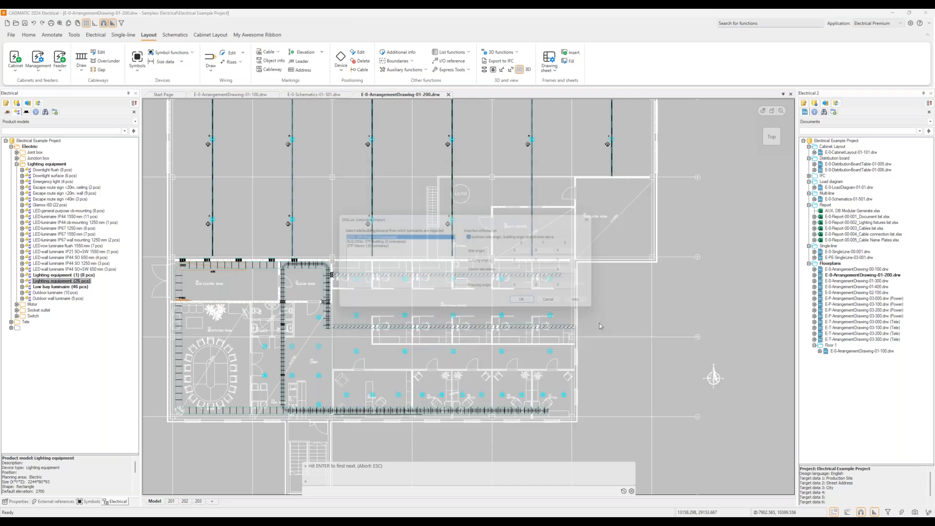
Step: Choose the STF Storey as the source, select all listed luminaires, and import the additions and updates into the drawing
click(368, 246)
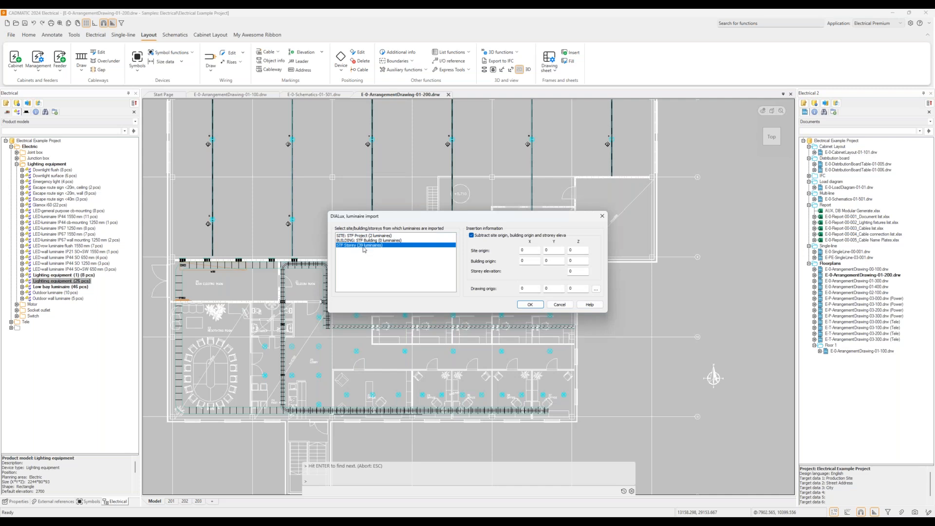
click(532, 305)
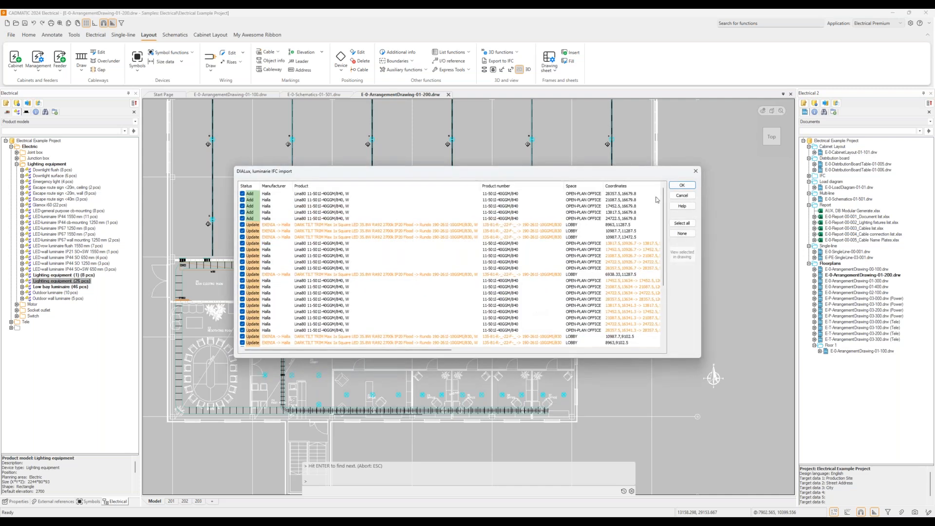
drag(664, 199, 671, 266)
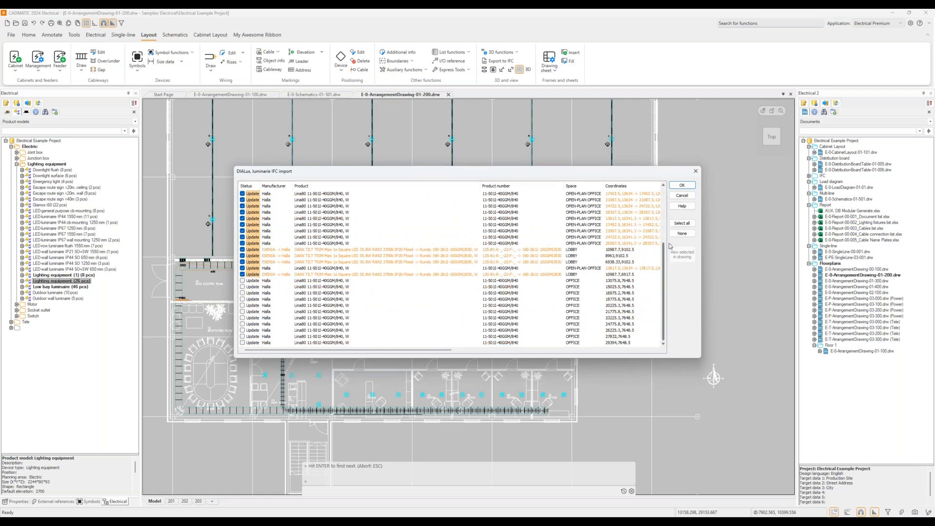
click(682, 223)
click(684, 187)
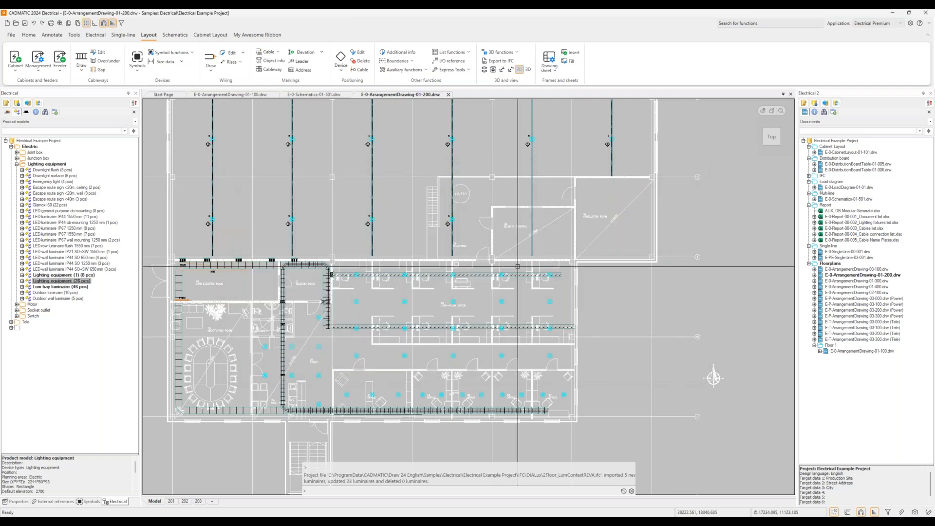
Step: Show the devices of the Lighting equipment and Lighting equipment (1) product models in the updated drawing
middle_drag(444, 344, 444, 323)
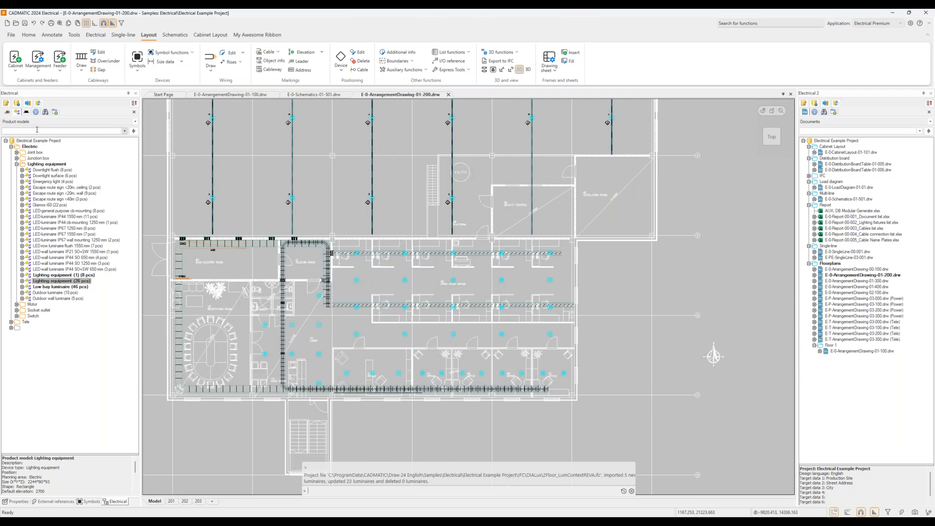
right_click(66, 282)
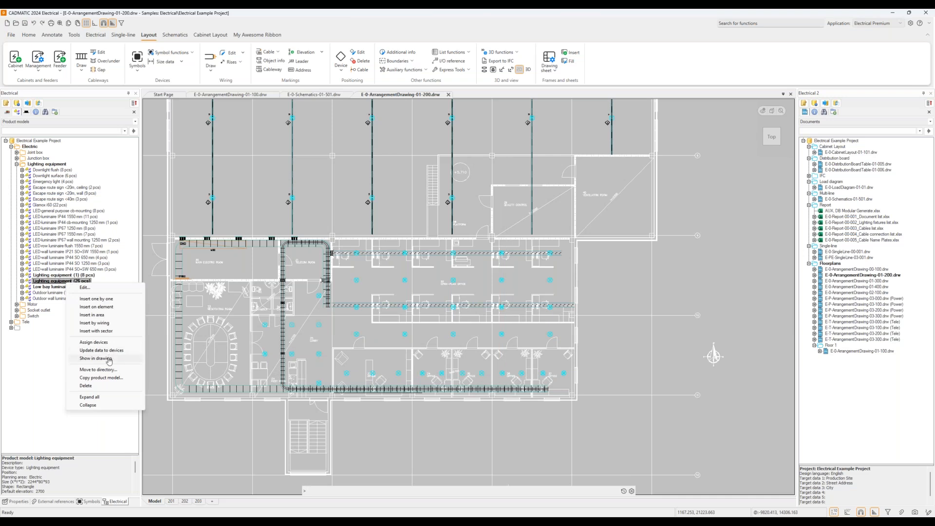
click(96, 358)
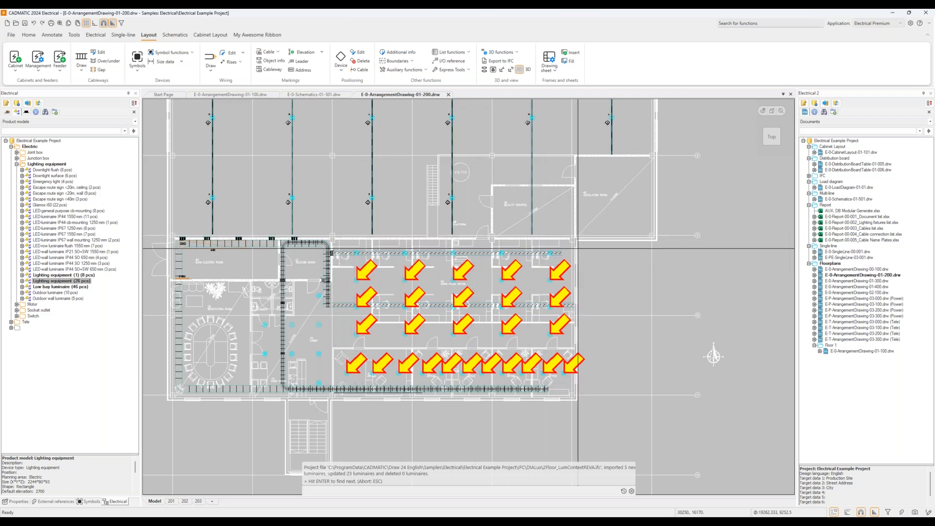
key(Escape)
right_click(85, 275)
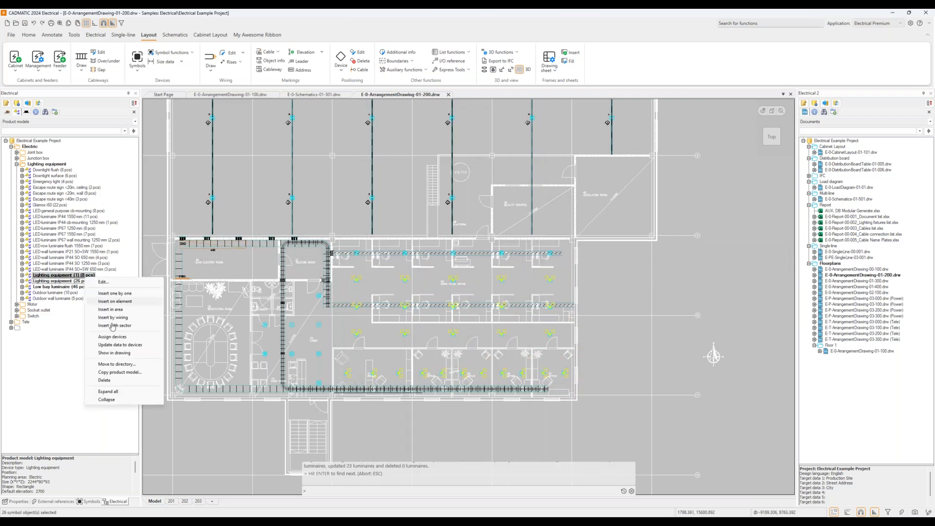
click(131, 356)
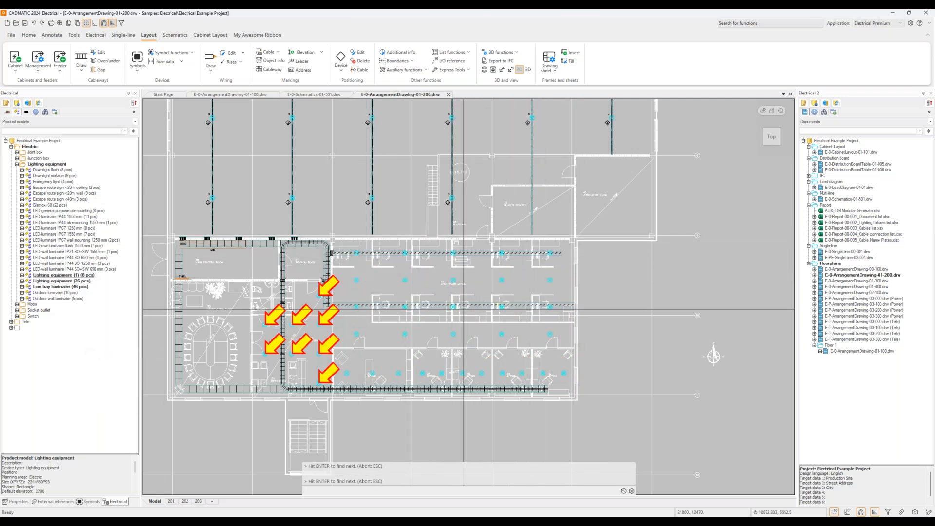
key(Escape)
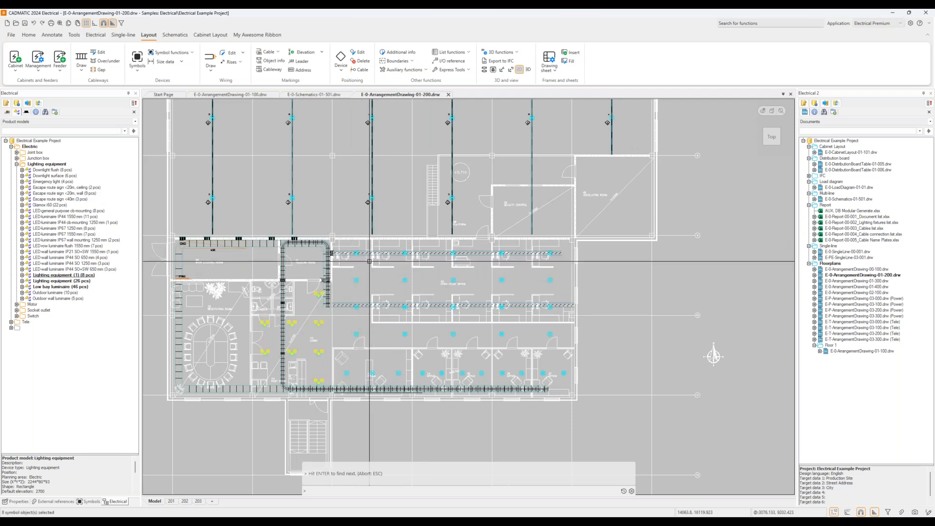
Step: Create a new product model from the five DIALux luminaires in the open office's upper row, and view its product information
right_click(46, 141)
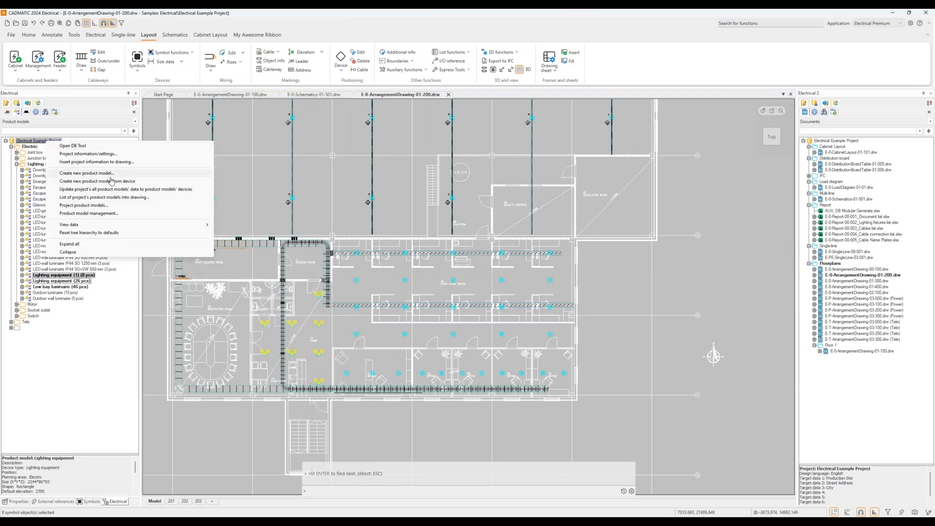
click(97, 180)
click(614, 269)
click(336, 239)
key(Return)
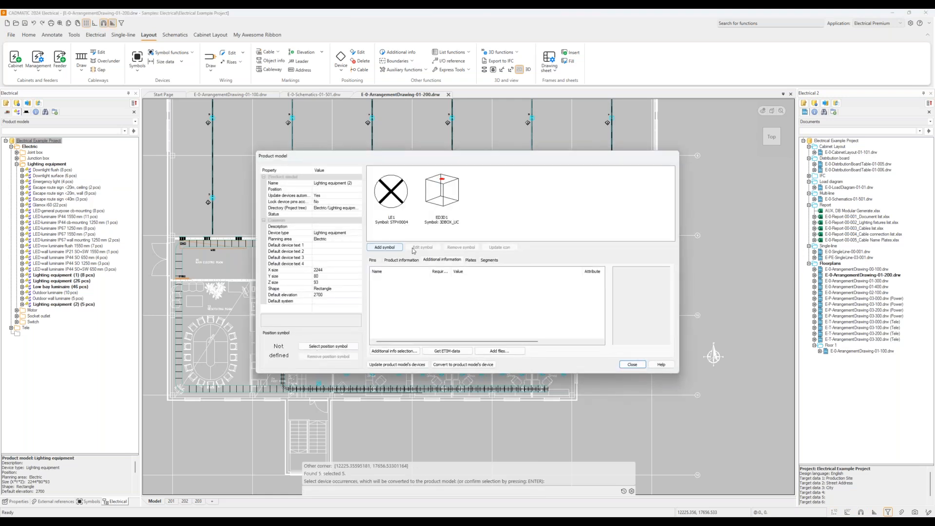
click(403, 261)
mouse_move(435, 271)
mouse_down()
mouse_move(451, 271)
mouse_move(442, 271)
mouse_up()
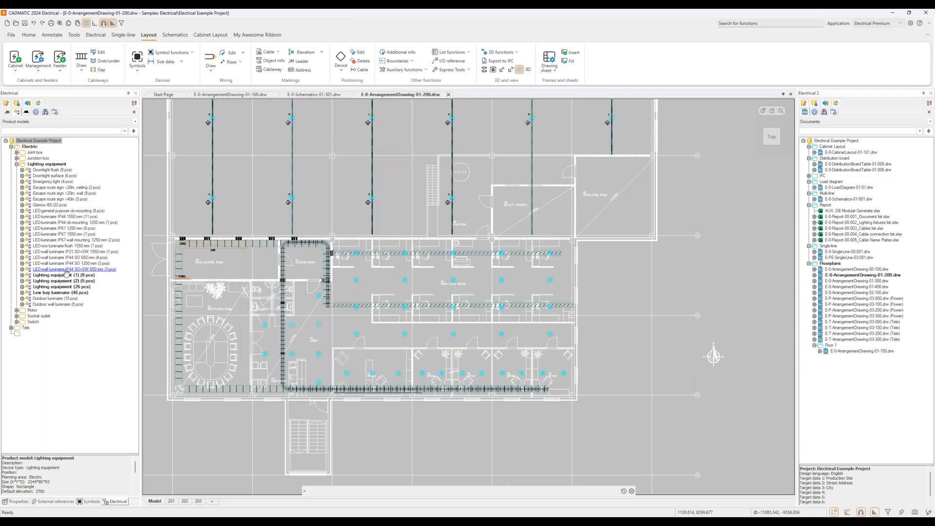
mouse_move(382, 306)
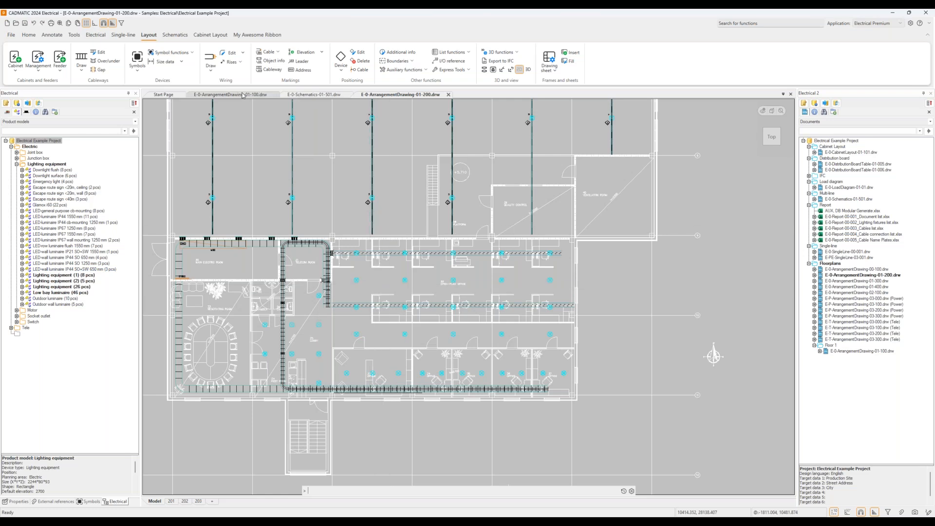
Step: In E-0-ArrangementDrawing-01-100.drw, delete the wiring segment between the last two luminaires of the shop's uppermost row, on the east side
click(243, 95)
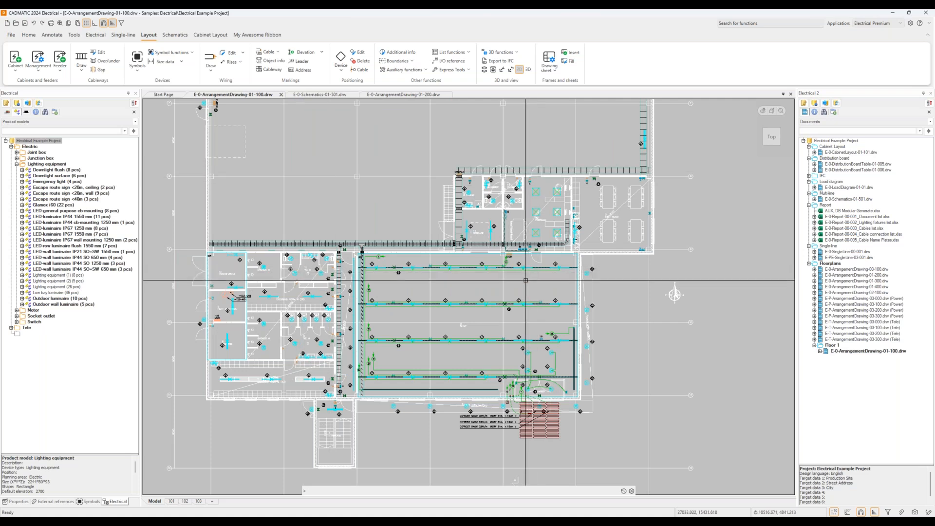
scroll(497, 277, up, 3)
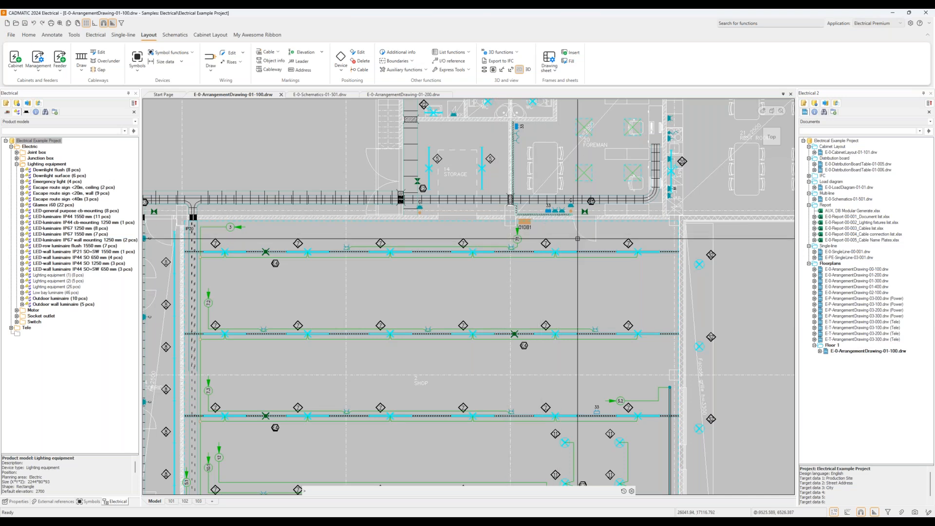
scroll(639, 265, up, 3)
click(642, 238)
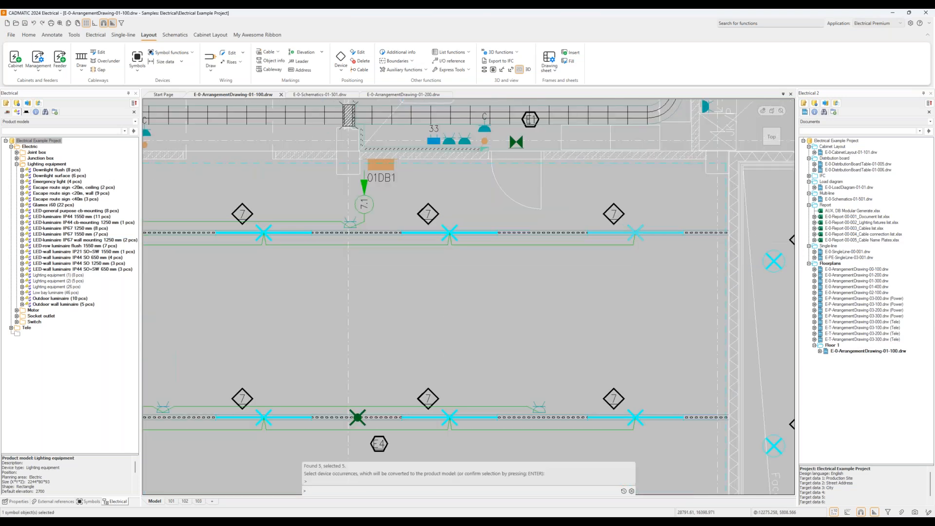
click(458, 240)
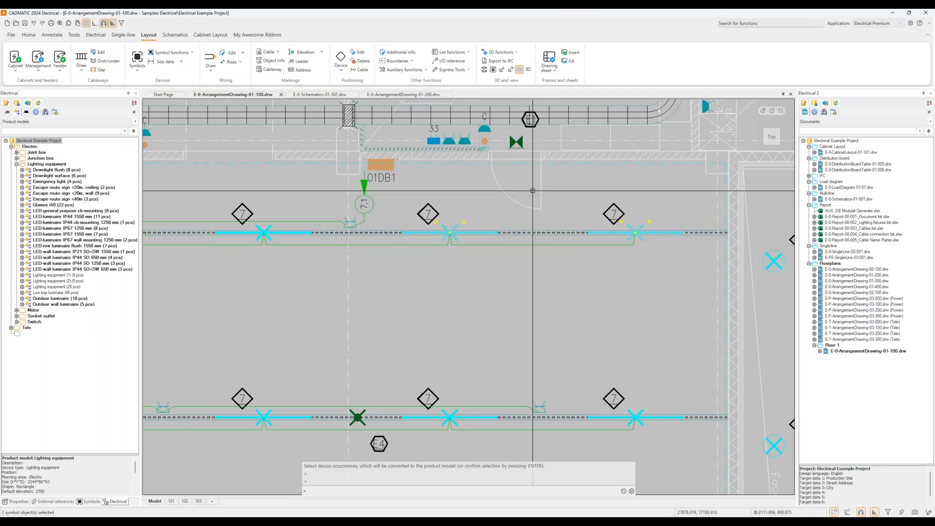
key(Escape)
click(535, 244)
key(Delete)
Step: Draw wiring of the same kind as the neighbouring MMJ 5x2,5 S segment between the last two luminaires of the shop's uppermost row
click(211, 57)
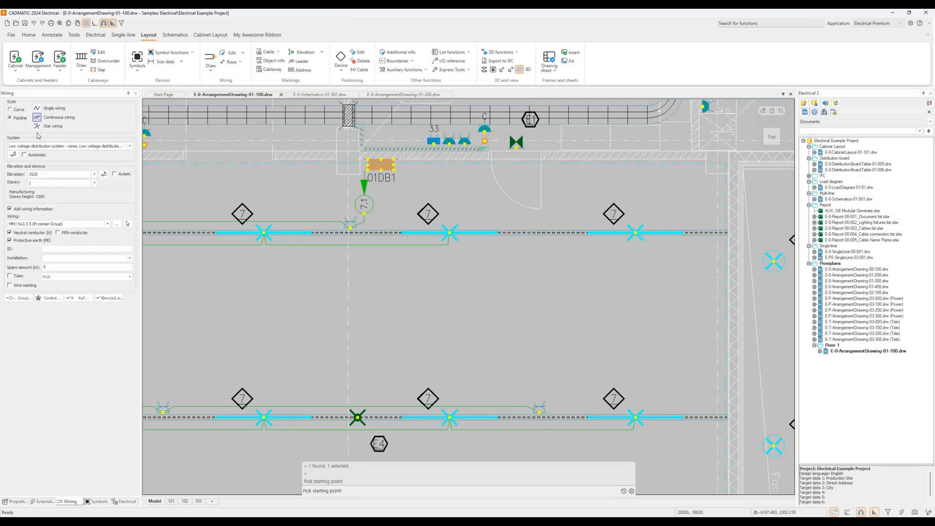
key(Escape)
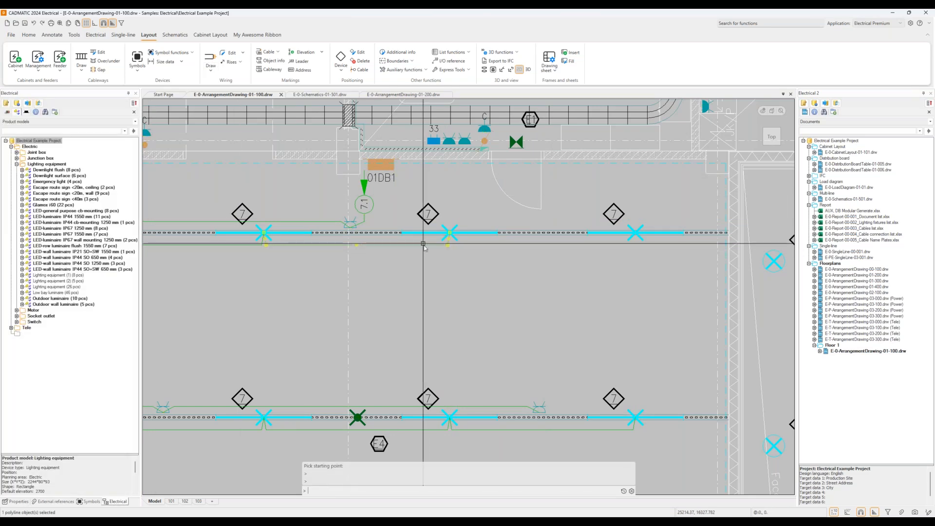
right_click(423, 244)
click(481, 274)
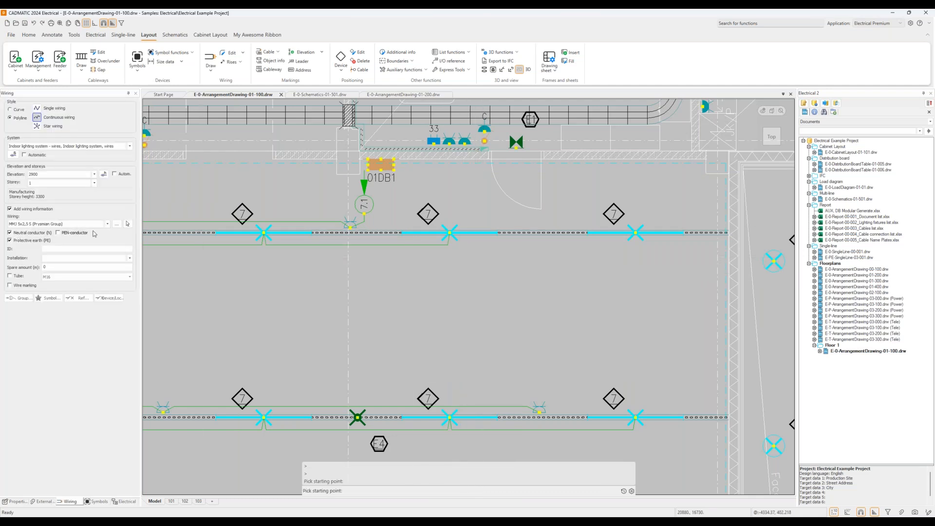
click(107, 224)
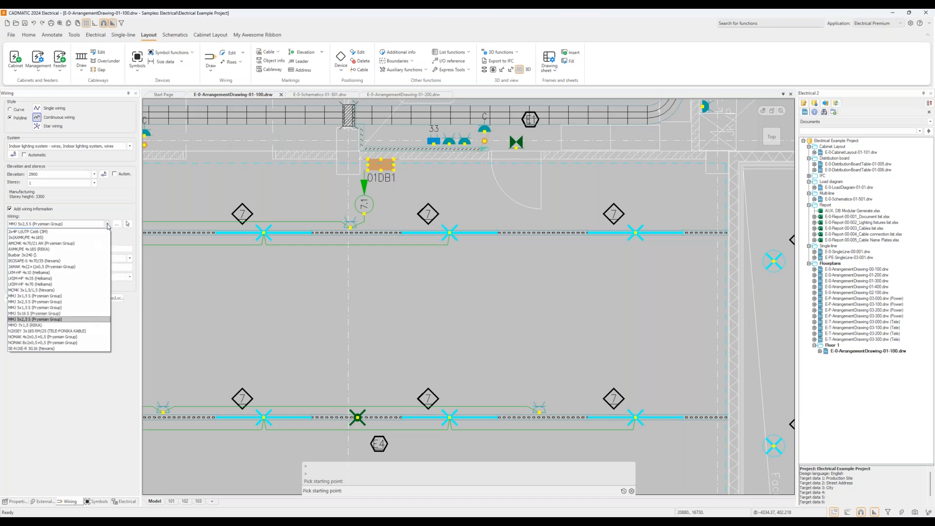
click(107, 224)
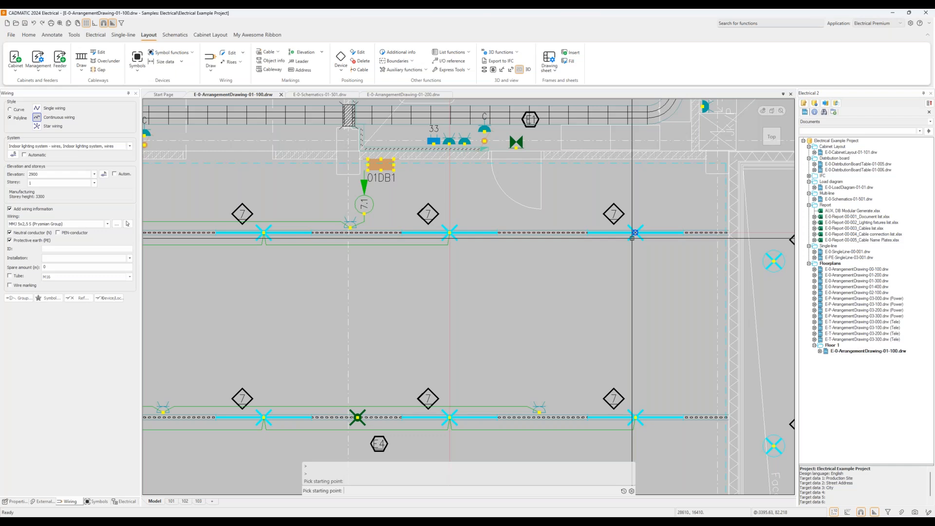
click(454, 238)
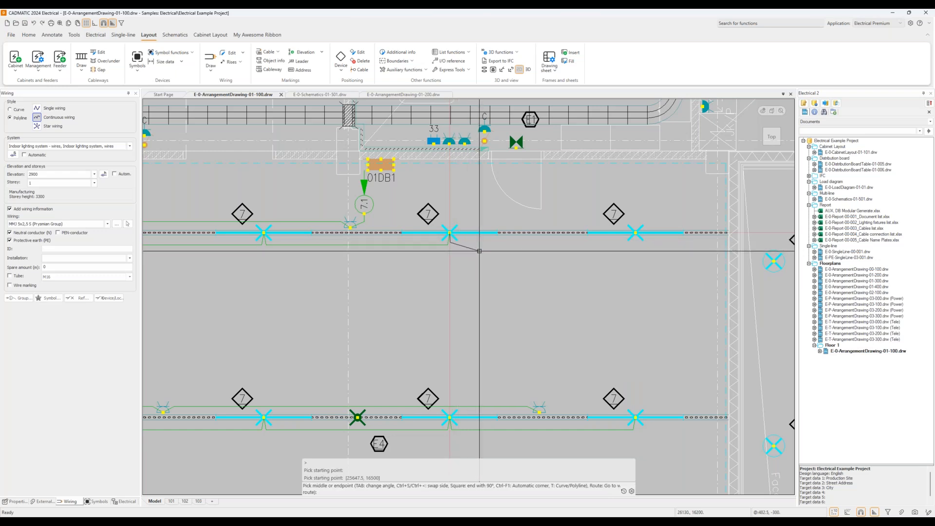
click(630, 238)
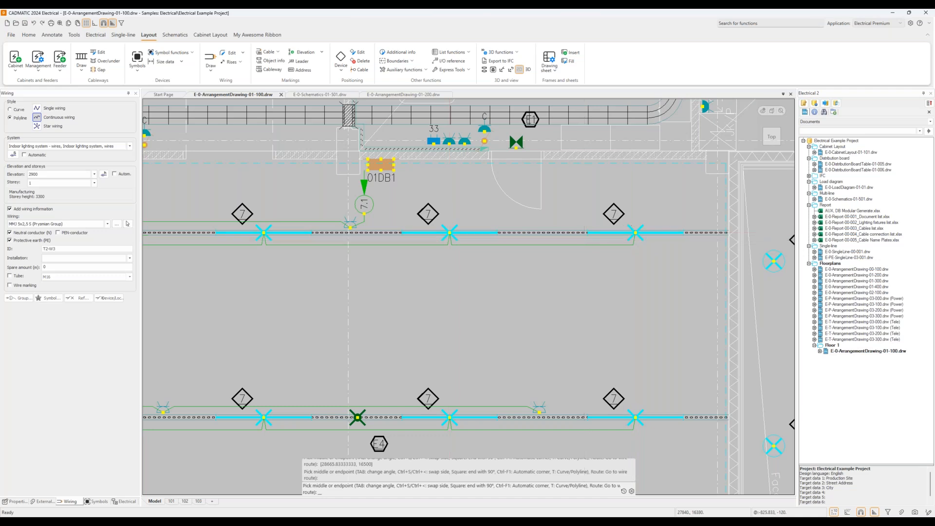
key(Escape)
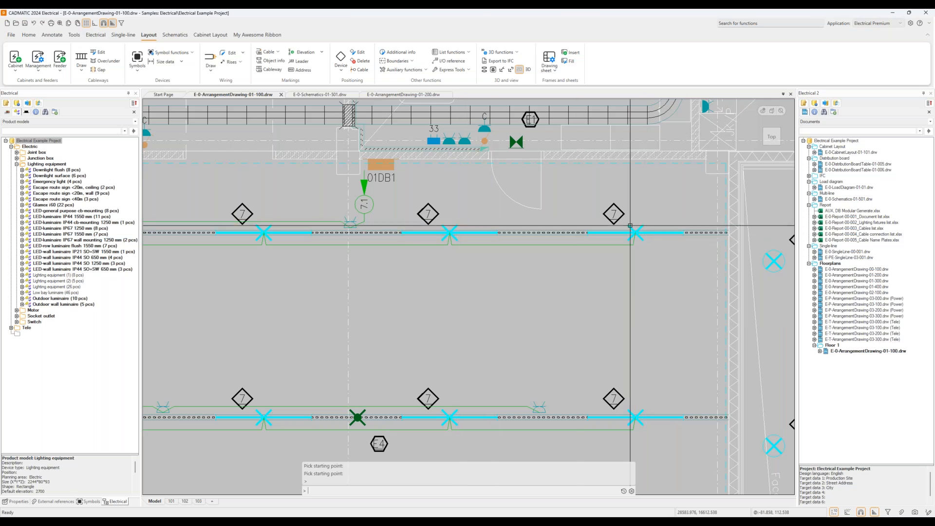
Step: Open the cable type management and examine the individual wires of the MCMK 3x1,5/1,5 project cable type
mouse_move(630, 226)
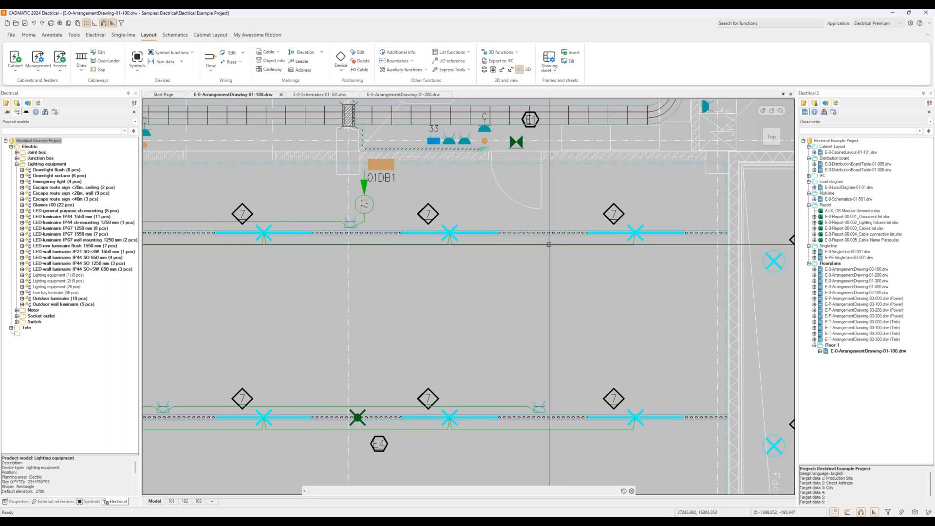
mouse_move(549, 245)
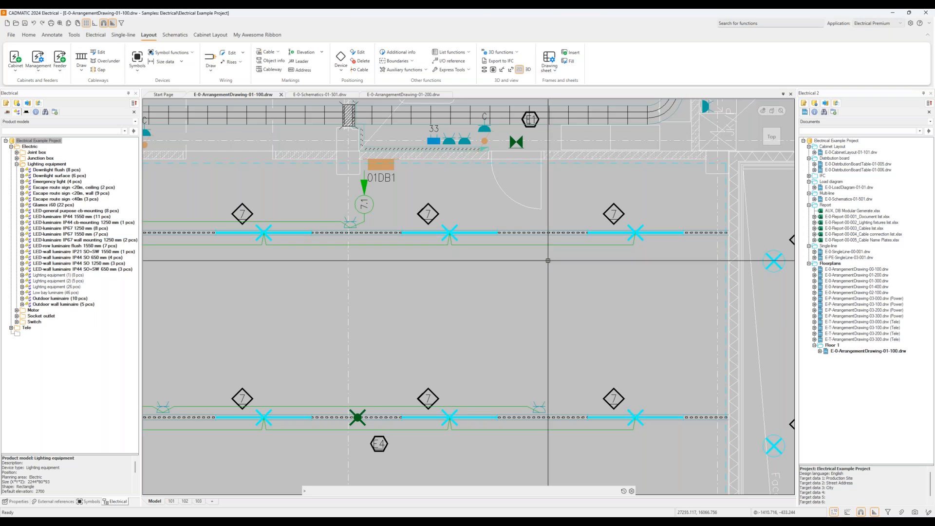
scroll(461, 277, down, 2)
middle_drag(451, 244, 512, 242)
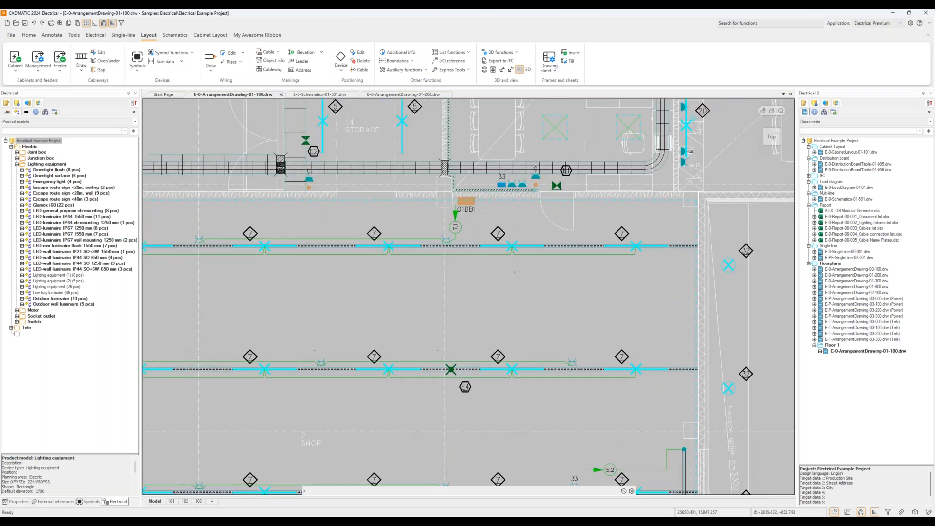
click(98, 36)
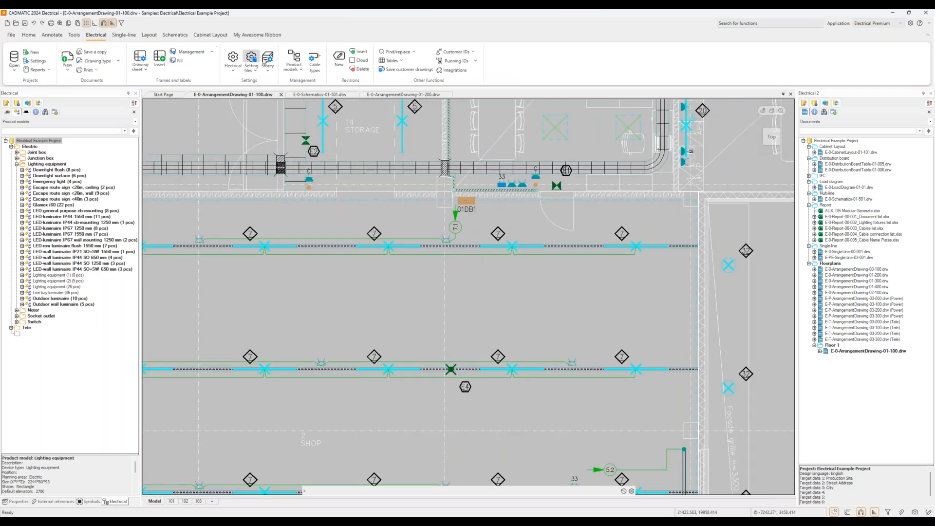
click(314, 60)
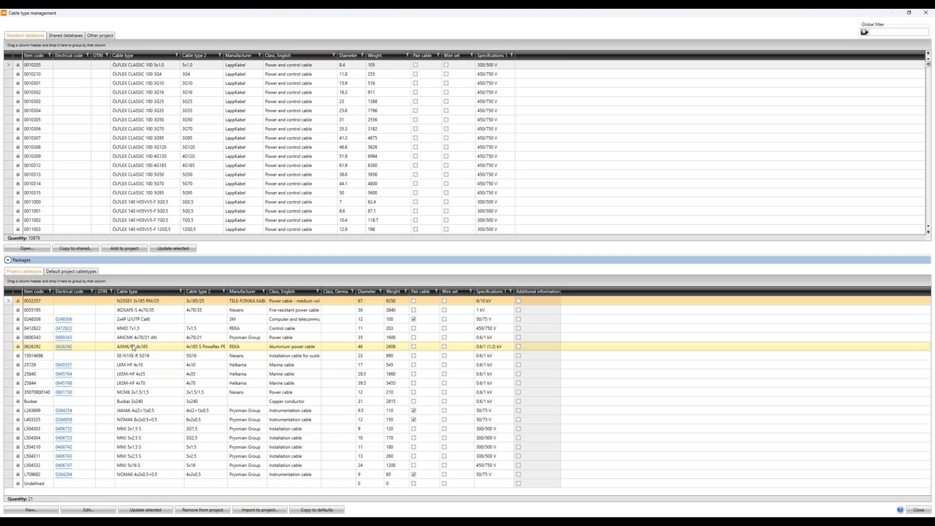
click(129, 393)
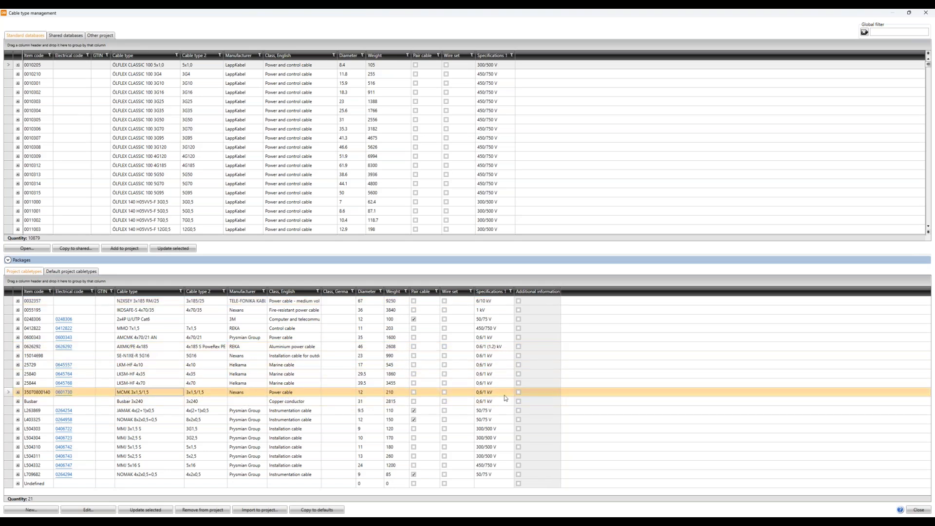
click(18, 393)
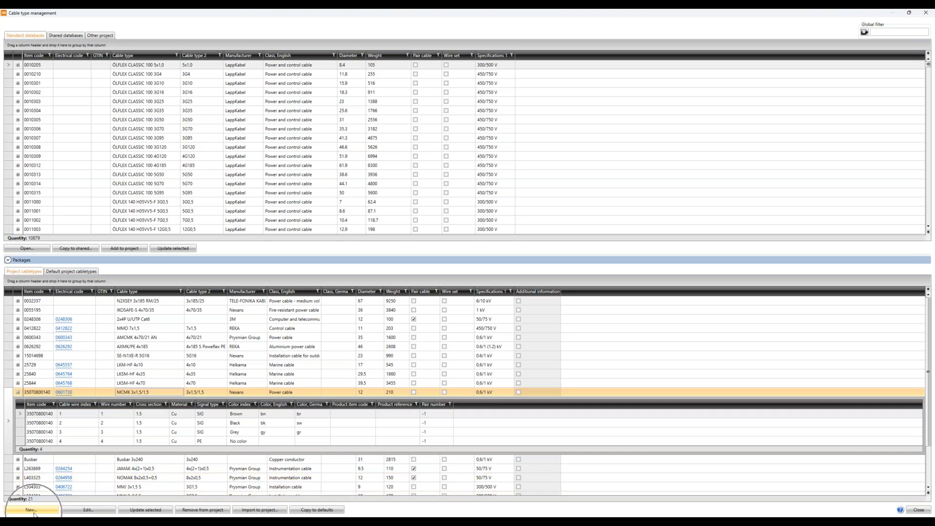
click(919, 510)
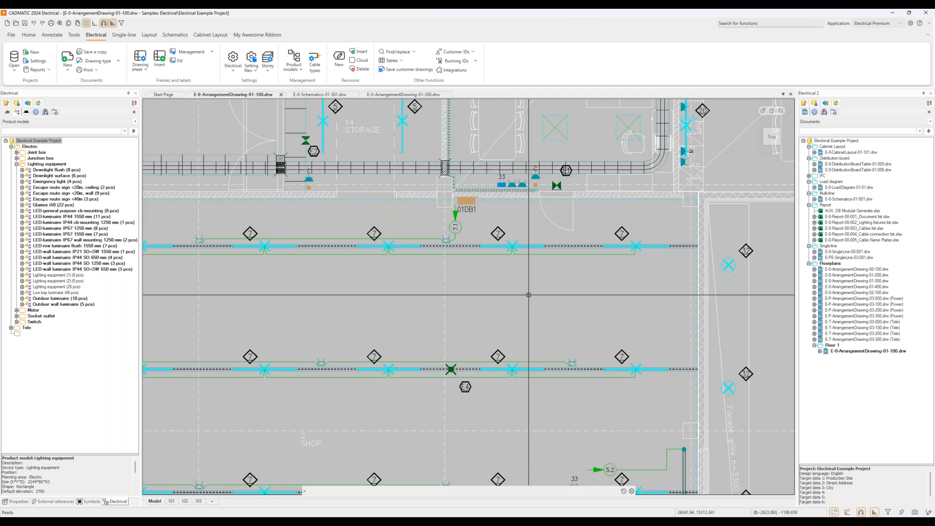
right_click(532, 256)
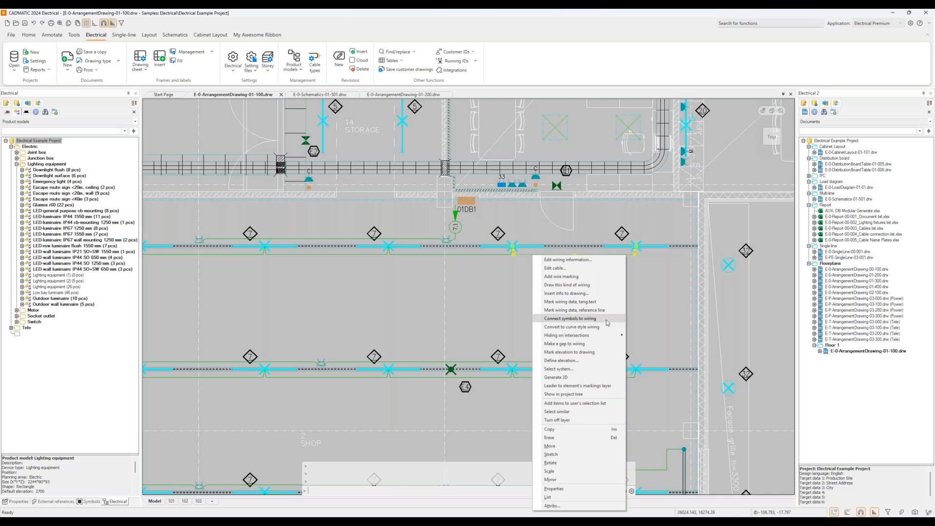
click(527, 252)
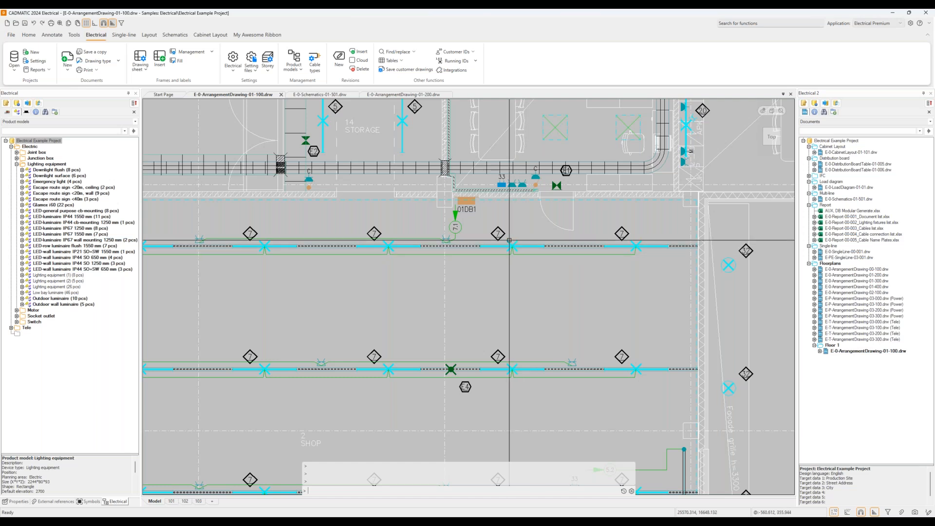
Step: Highlight all wiring belonging to group marking 3 in the shop and examine the route and its farthest point
middle_drag(388, 332, 592, 331)
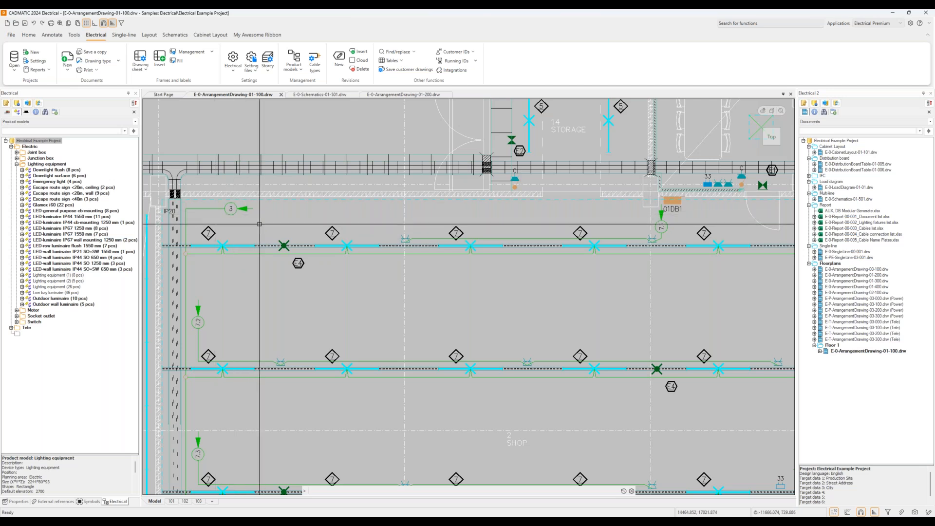
mouse_move(241, 208)
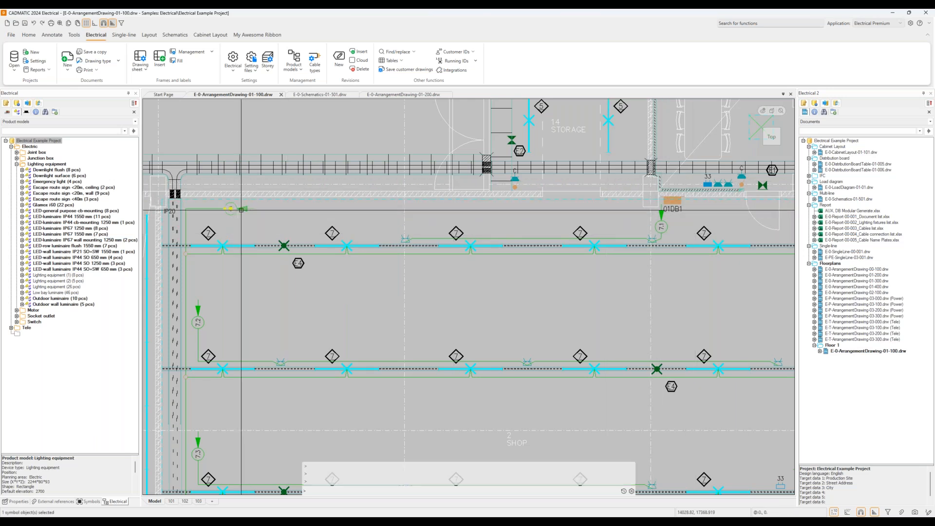
right_click(189, 209)
click(281, 240)
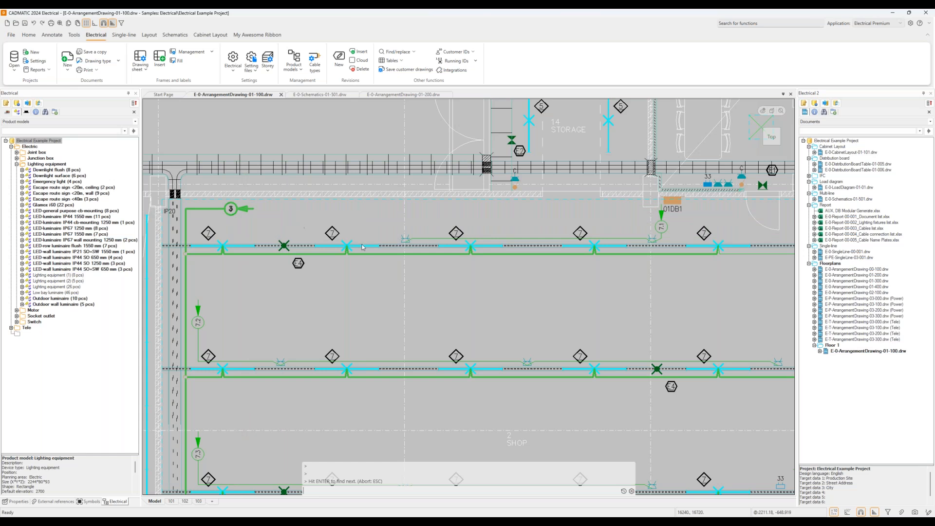
key(Return)
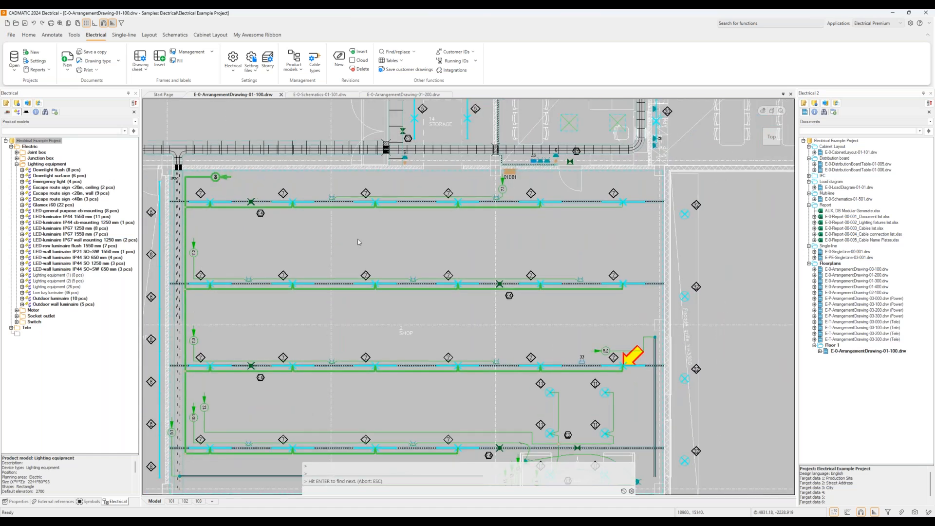
scroll(358, 239, down, 2)
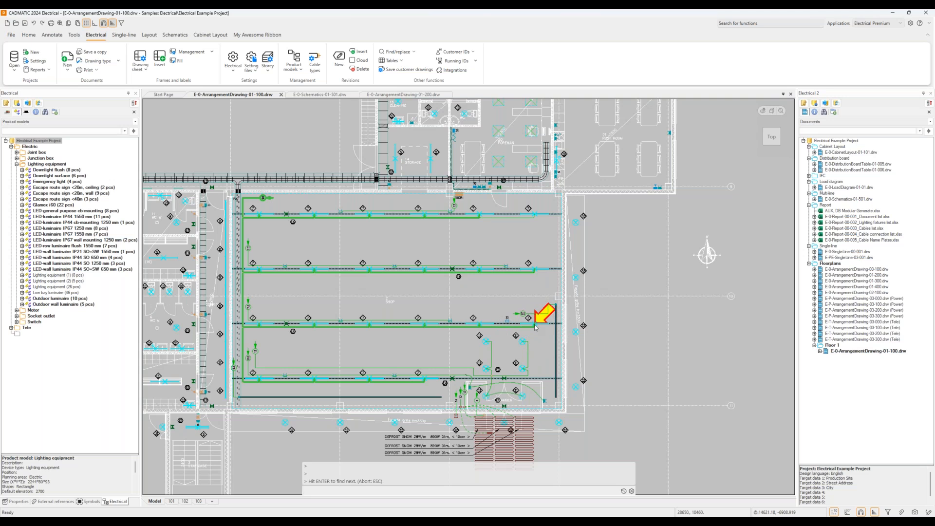
key(Escape)
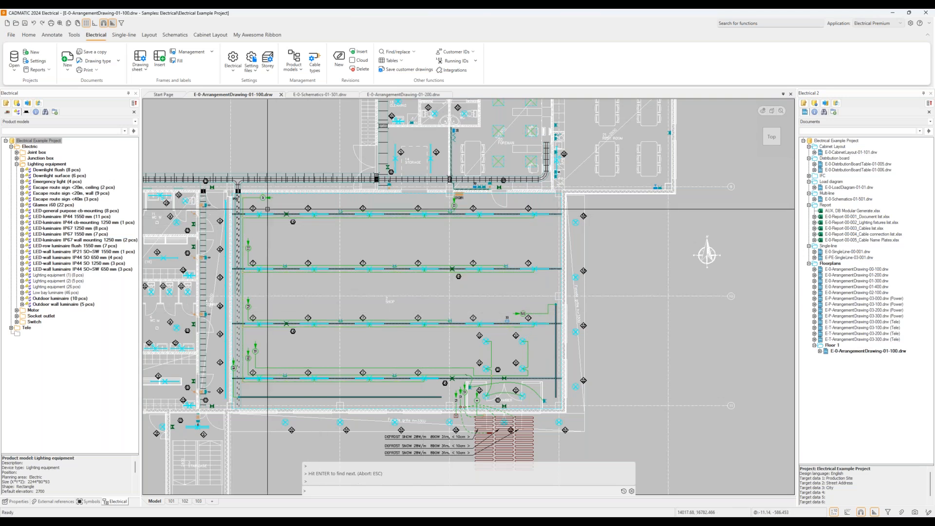
Step: Inspect the details of the first luminaire and of group marking 3, and save the drawing
scroll(275, 216, up, 3)
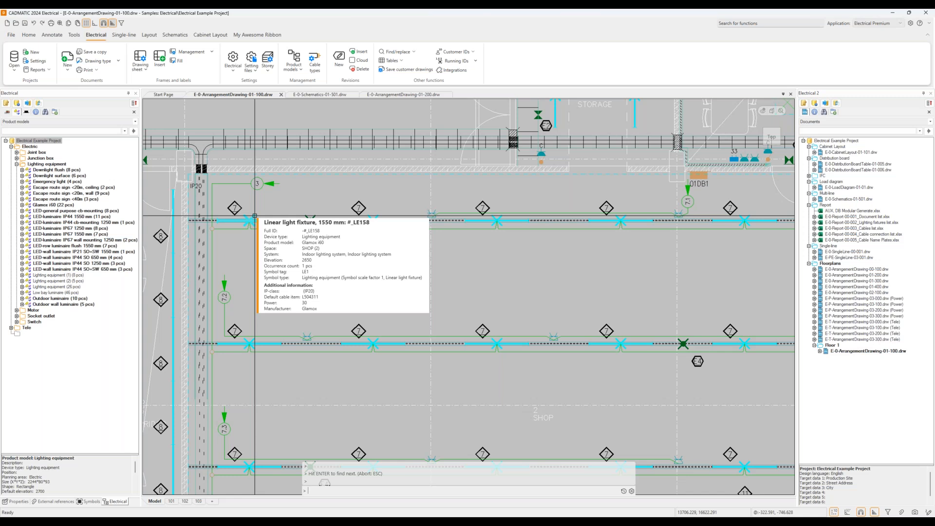
mouse_move(265, 184)
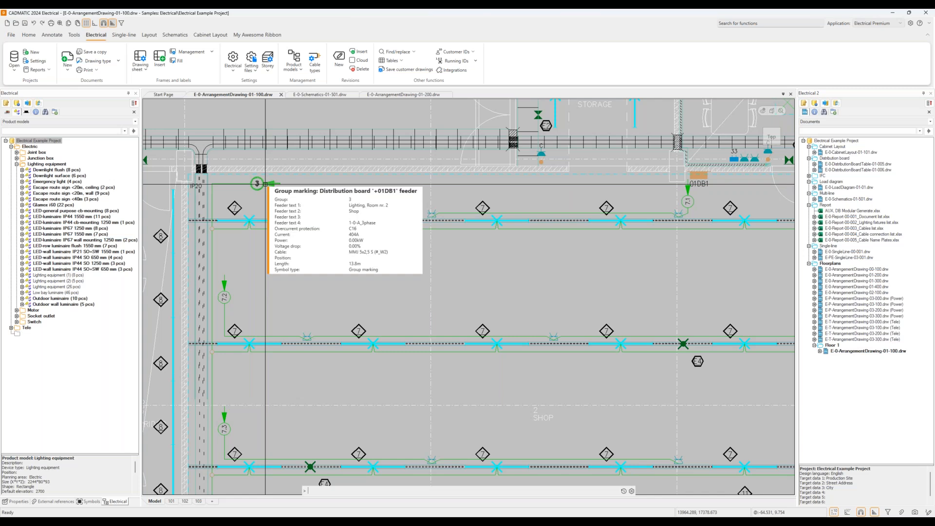
click(24, 23)
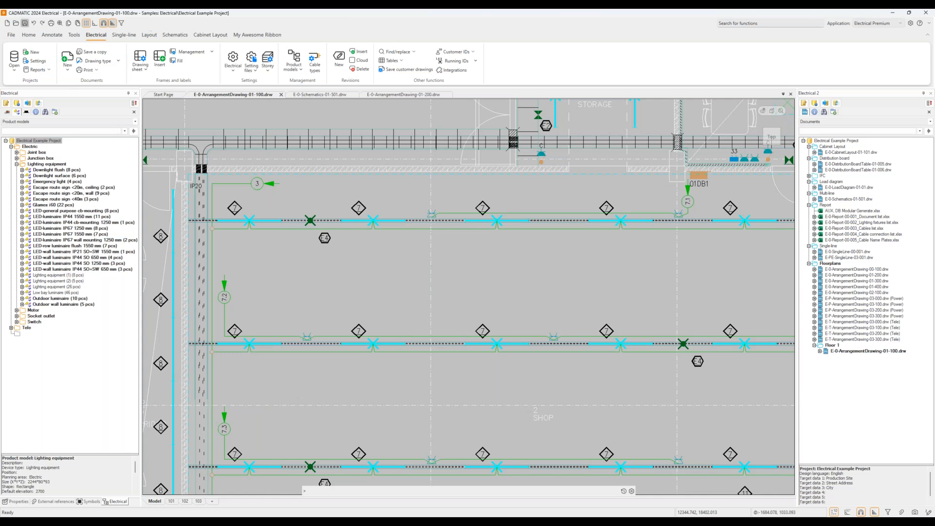
Step: Open the distribution board and feeder management and select lighting group 3 among the groups of distribution board 01DB1
click(146, 36)
click(38, 59)
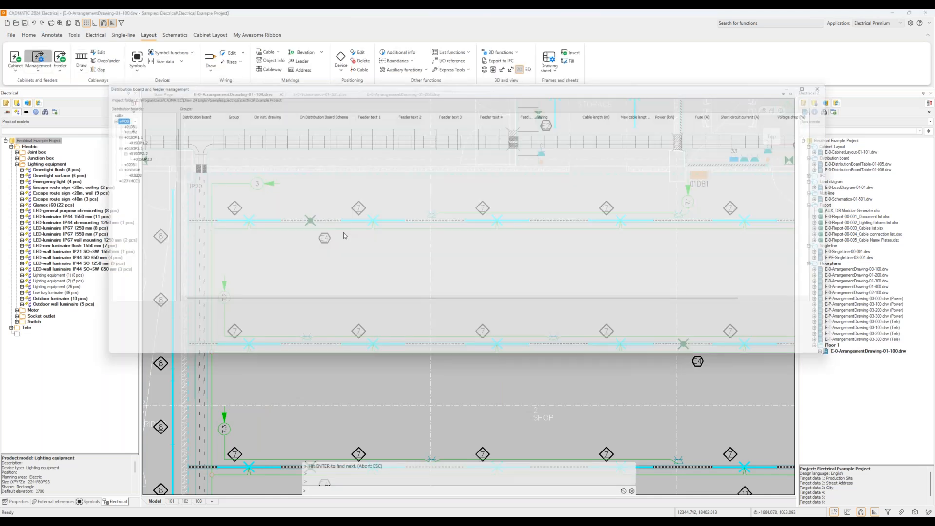
click(107, 121)
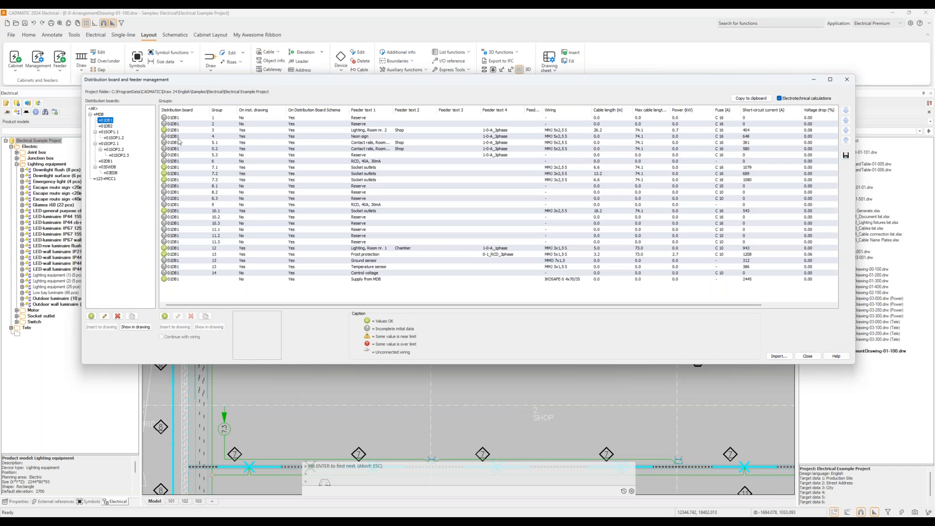
click(210, 131)
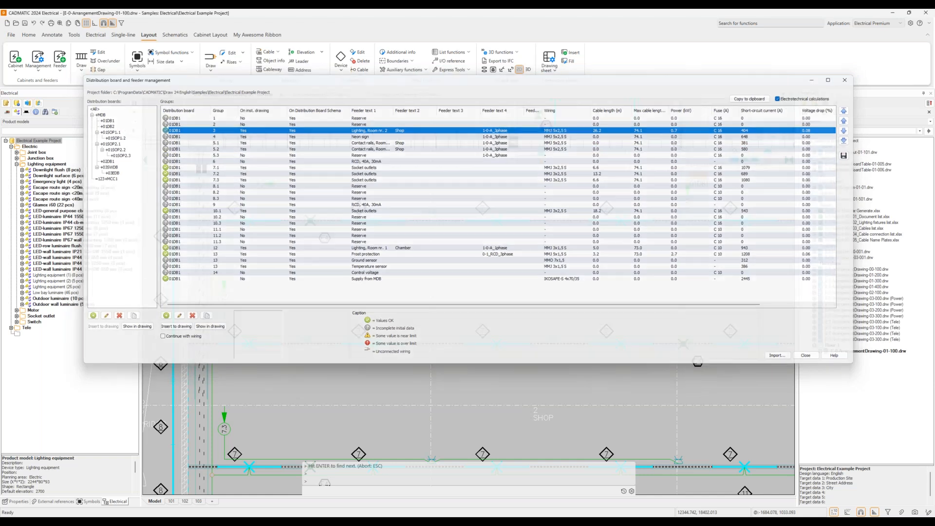
Step: Open the properties of group 3, examine its calculation data, and enlarge the dialog to show both of its symbols
double_click(219, 132)
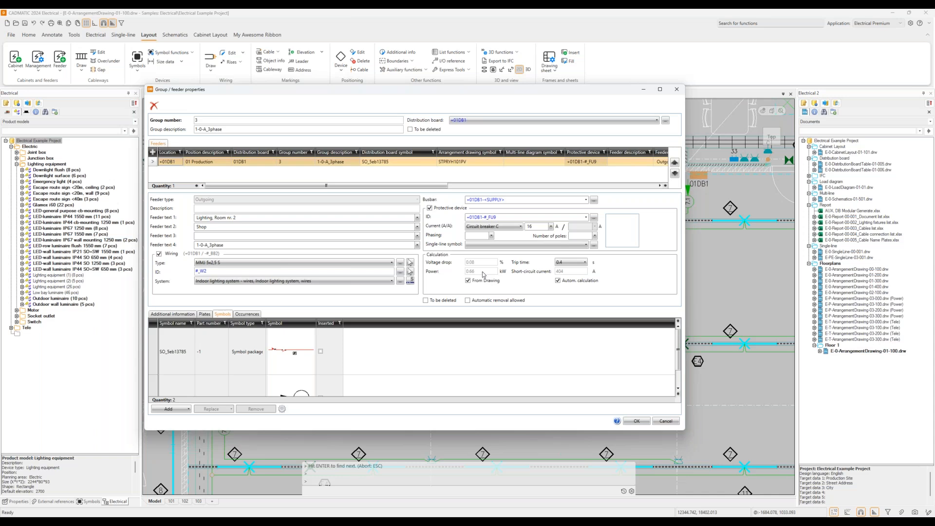
click(476, 265)
click(661, 422)
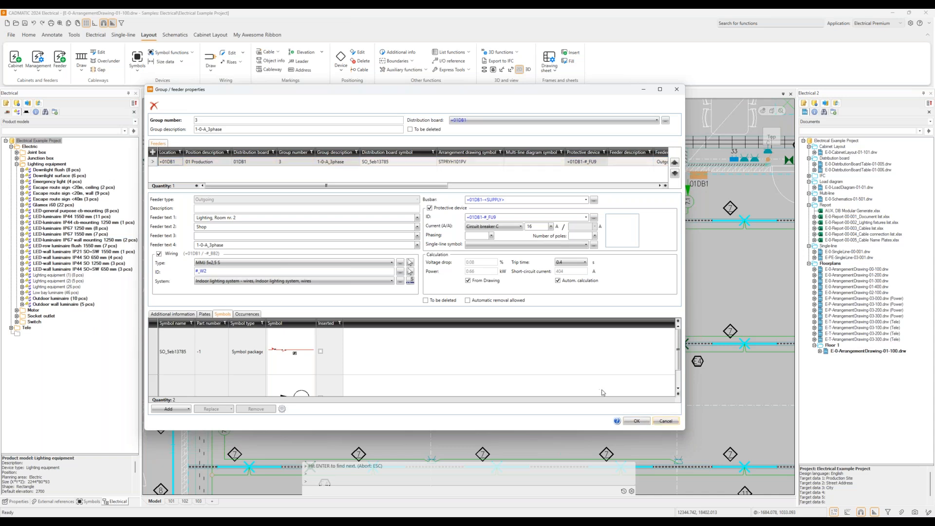
mouse_move(679, 343)
mouse_down()
mouse_move(679, 361)
mouse_move(677, 336)
mouse_up()
drag(669, 431, 669, 470)
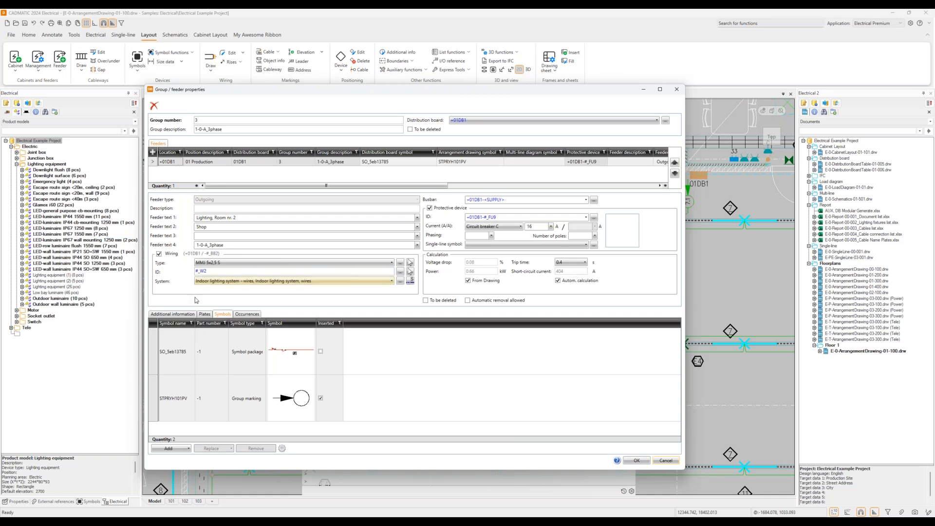
Step: Examine the additional information and the group marking symbol of group 3, and accept its properties
click(183, 315)
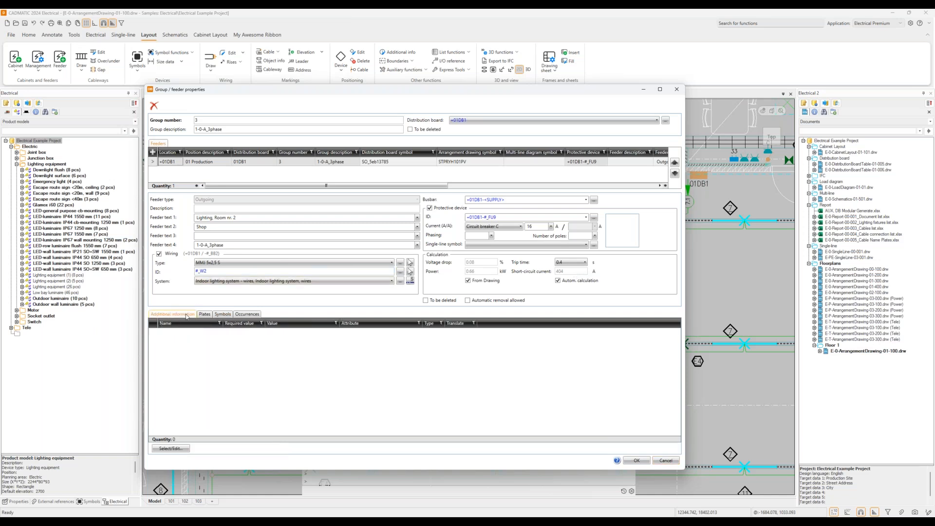
click(223, 315)
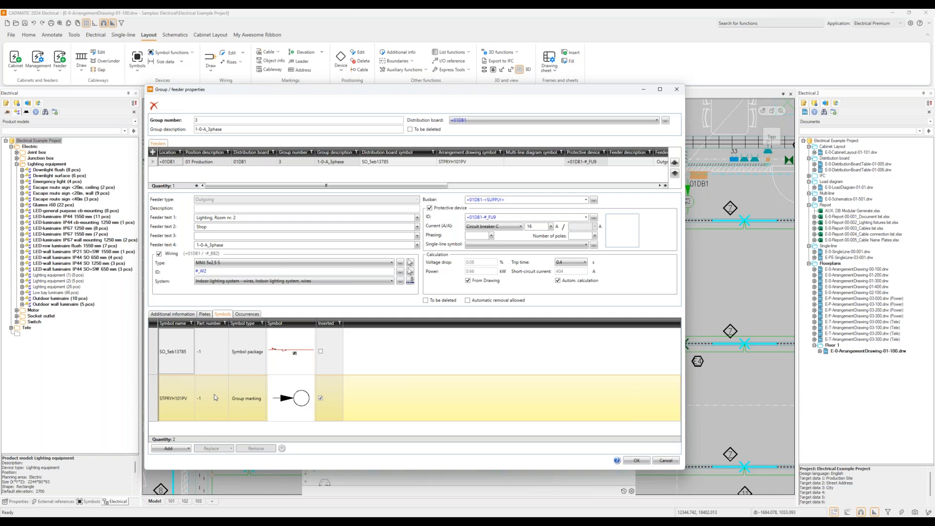
click(181, 387)
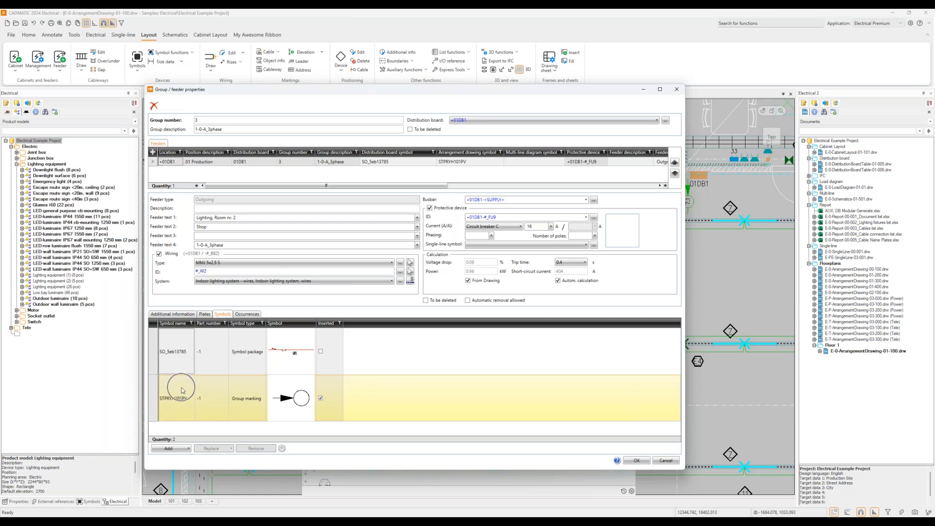
click(643, 461)
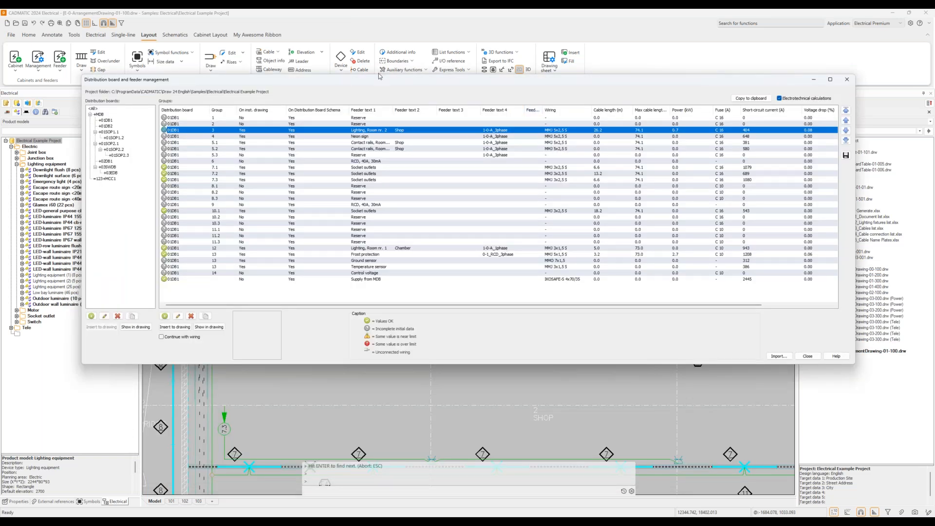
Step: Examine the short-circuit currents of groups 3 and 7.3 of distribution board 01DB1, and close the feeder management
drag(377, 82, 344, 82)
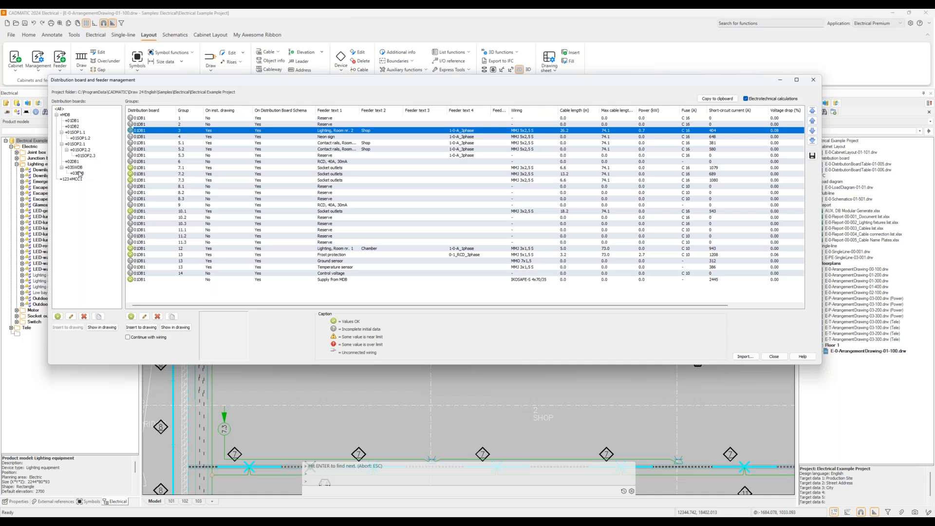
click(75, 121)
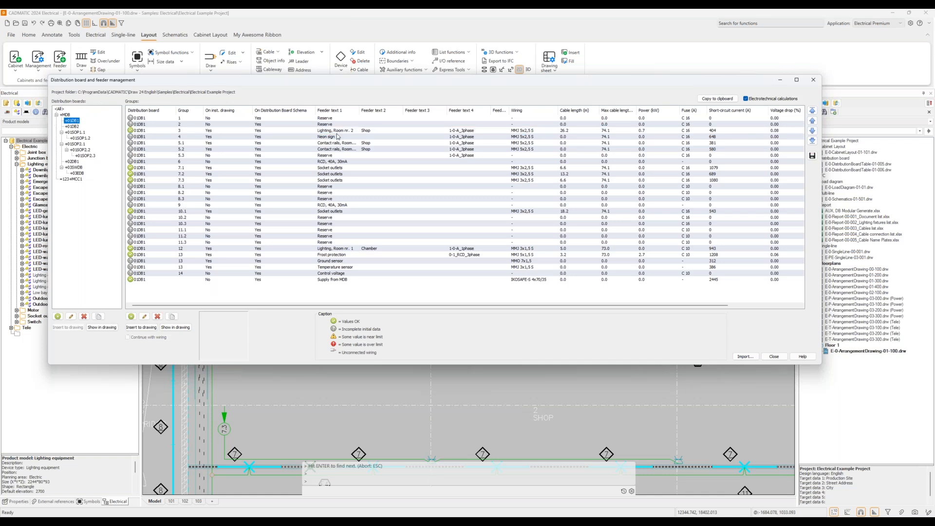
click(716, 131)
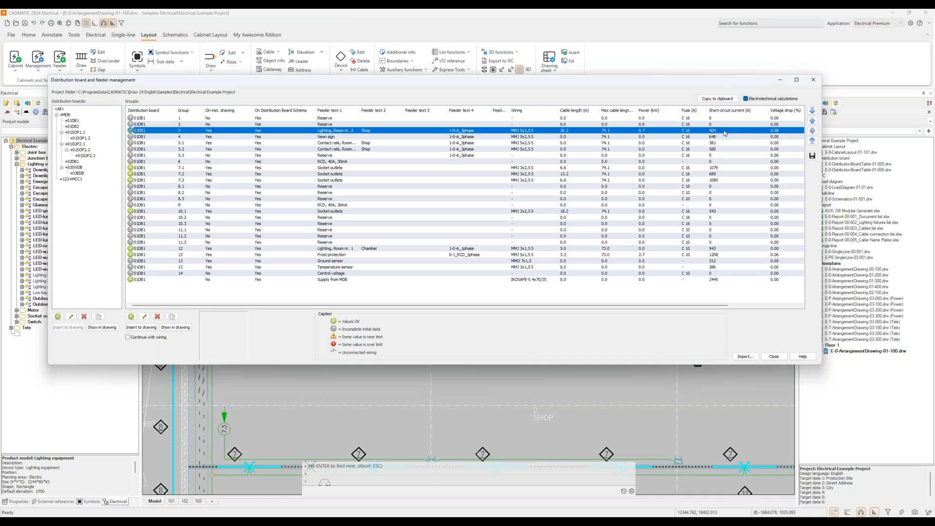
click(723, 181)
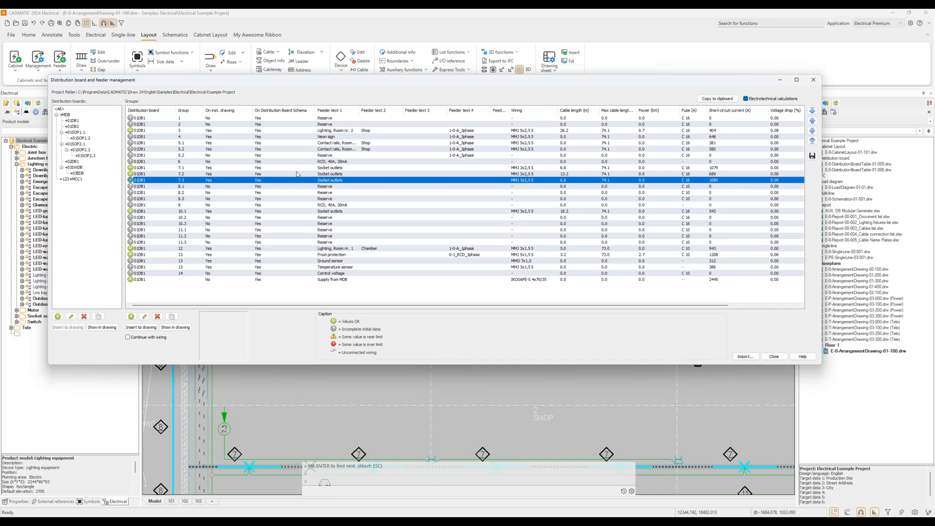
click(777, 358)
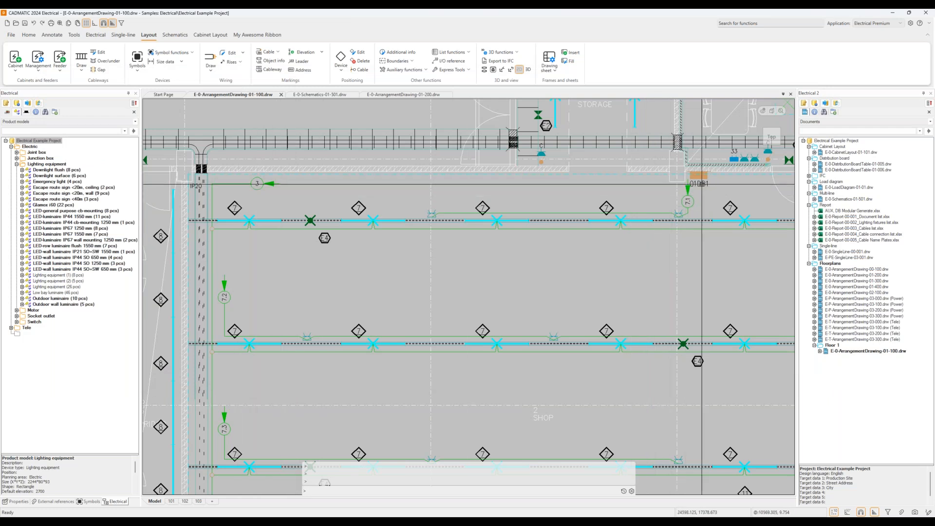
Step: Open the properties of distribution board 01DB1 from the floor plan and examine its location type, Z-size and elevation
mouse_move(700, 184)
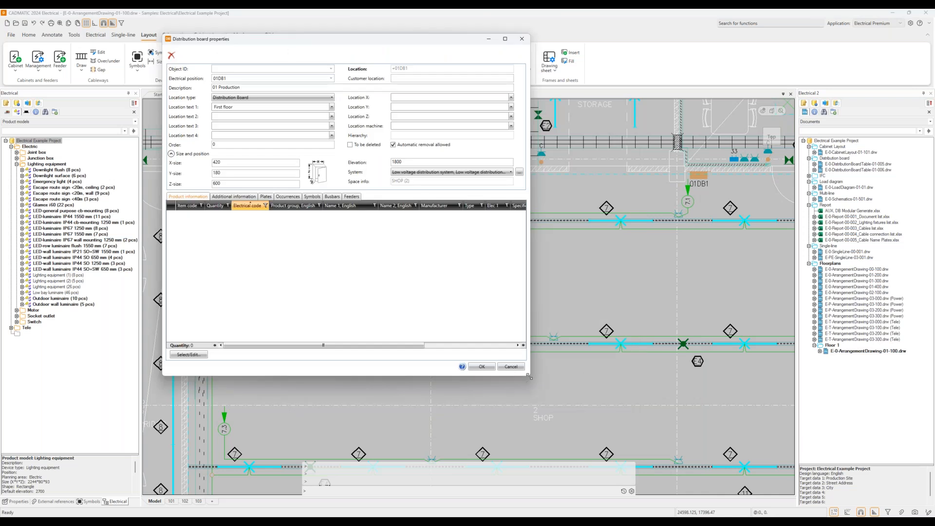
drag(528, 376, 604, 403)
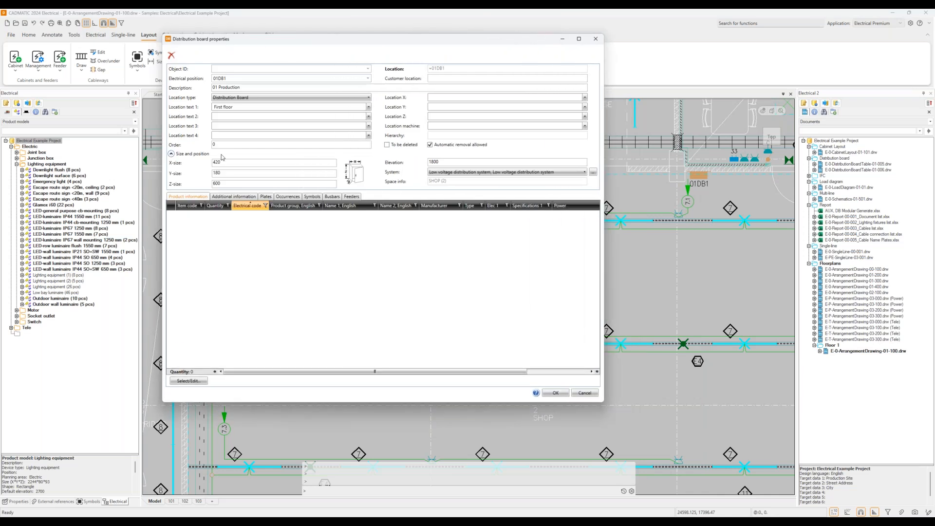
click(274, 99)
click(274, 100)
click(242, 184)
click(437, 162)
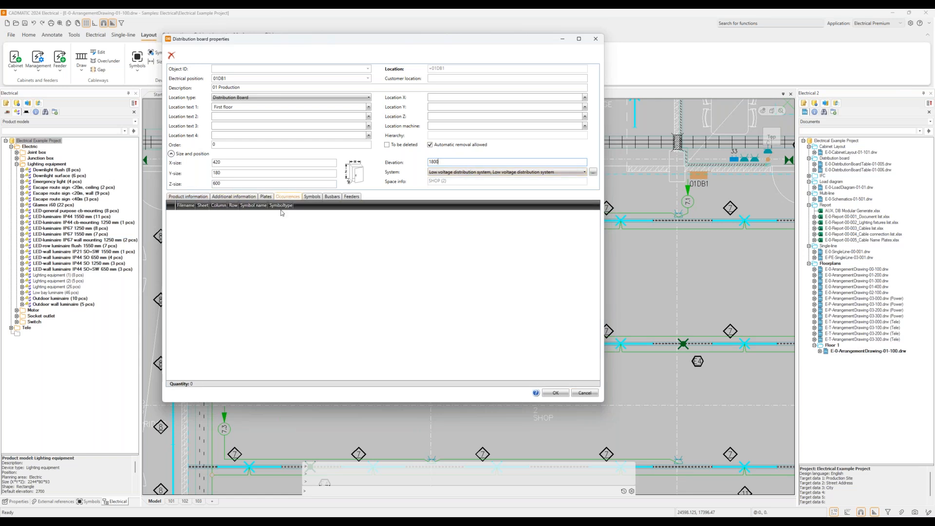
Step: Look through the list of drawing occurrences of distribution board 01DB1
scroll(301, 271, down, 8)
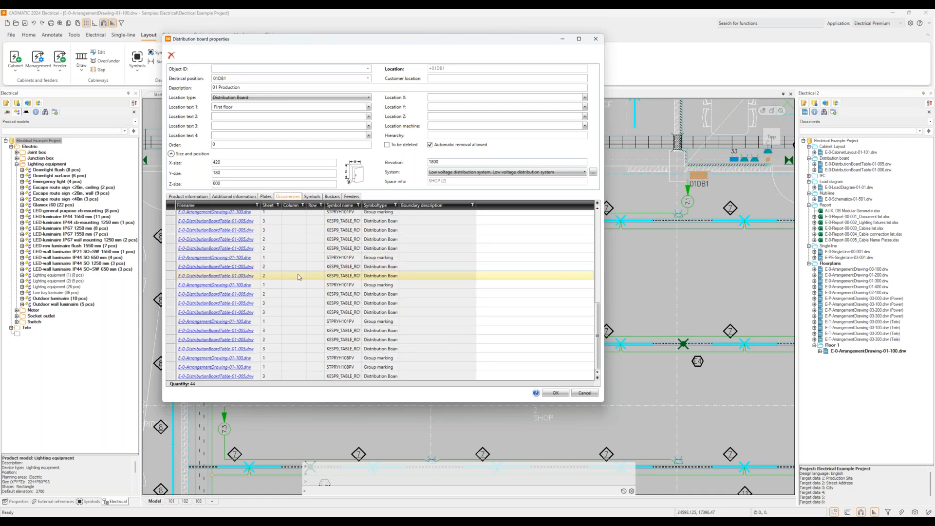
scroll(220, 344, up, 4)
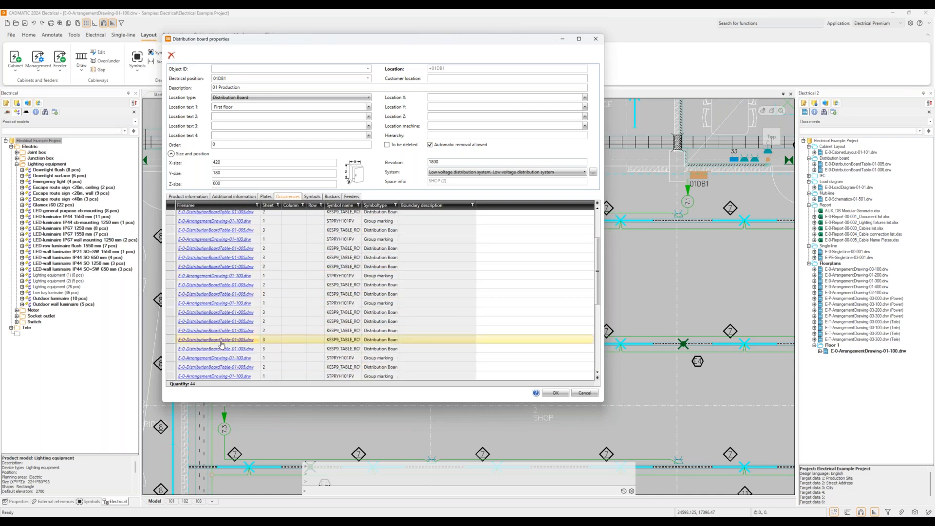
scroll(221, 344, up, 5)
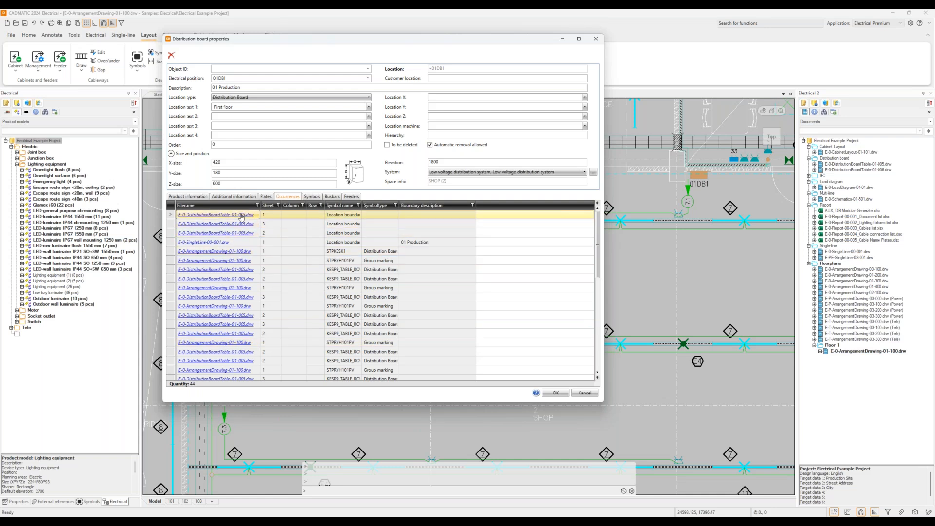
Step: Go to the occurrence of 01DB1 in E-0-SingleLine-00-001.drw and examine its location boundary up close
click(219, 243)
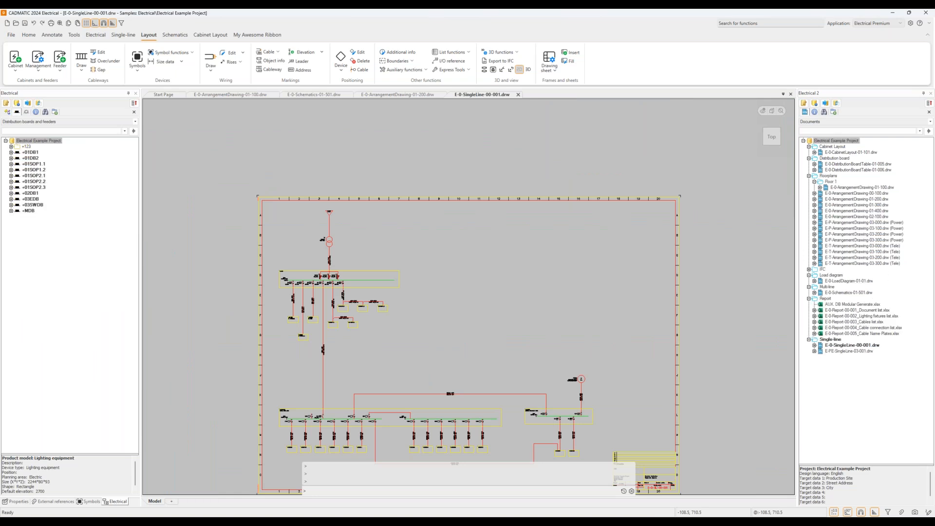
scroll(291, 323, up, 2)
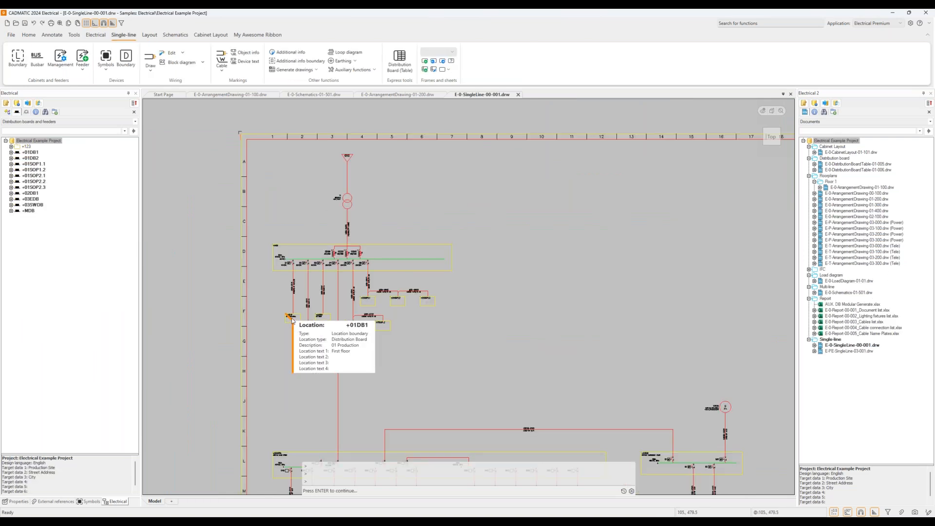
scroll(285, 325, up, 2)
scroll(284, 326, up, 5)
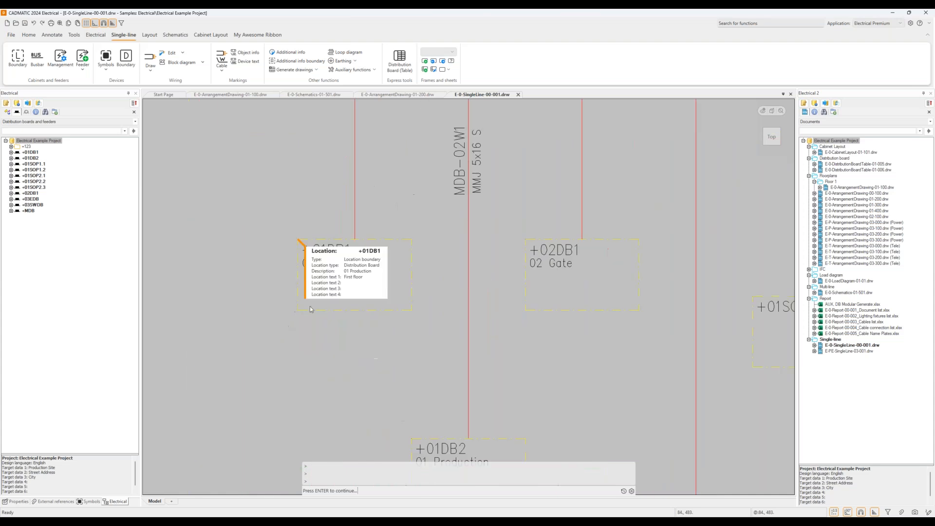
Step: Review the properties and drawing occurrences of distribution board +01DB1, close them without changes, and examine its supply in the single-line diagram
double_click(426, 267)
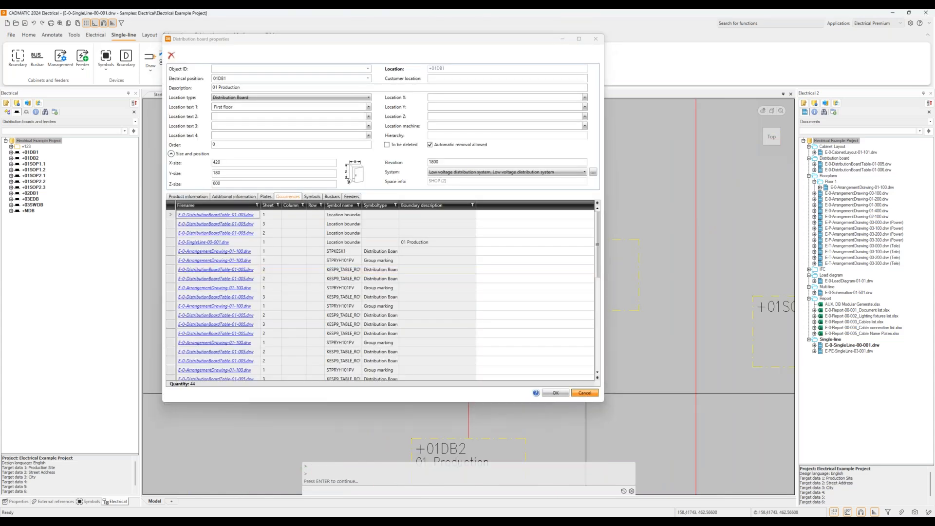
click(585, 393)
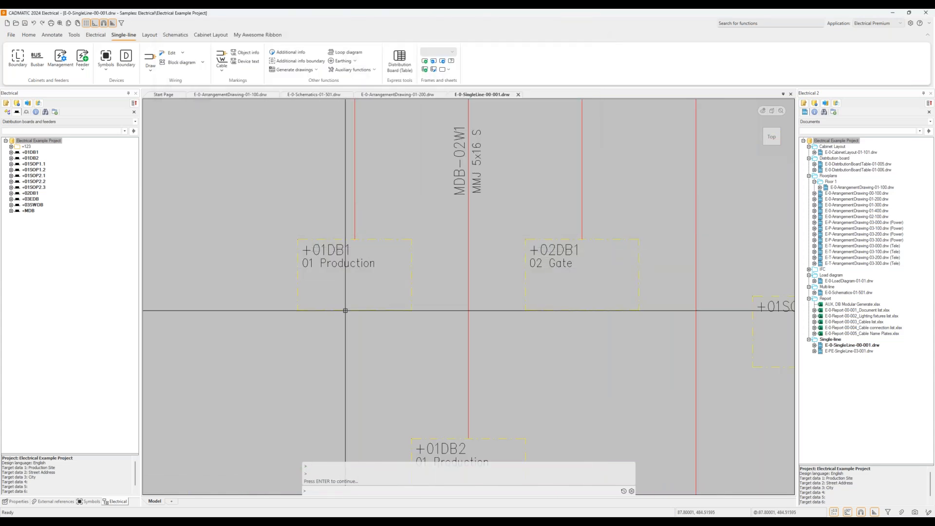
scroll(350, 207, down, 5)
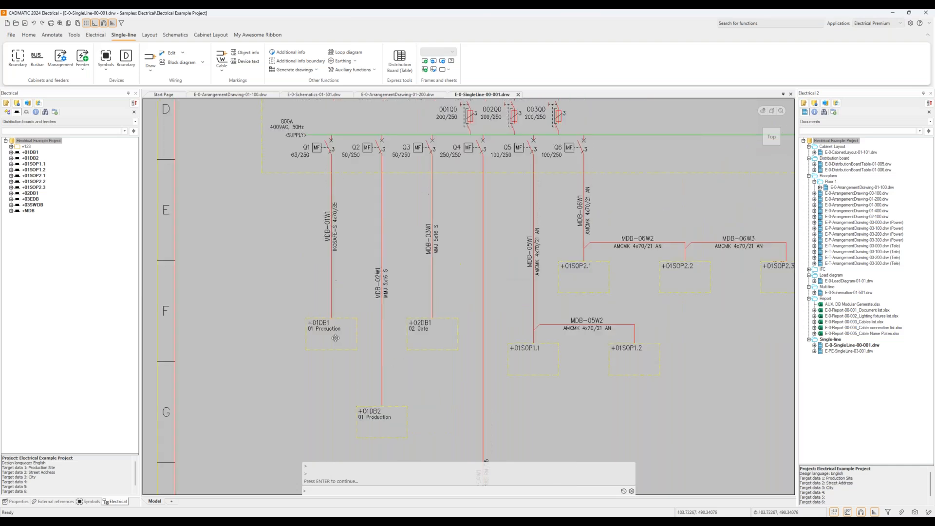
mouse_move(331, 283)
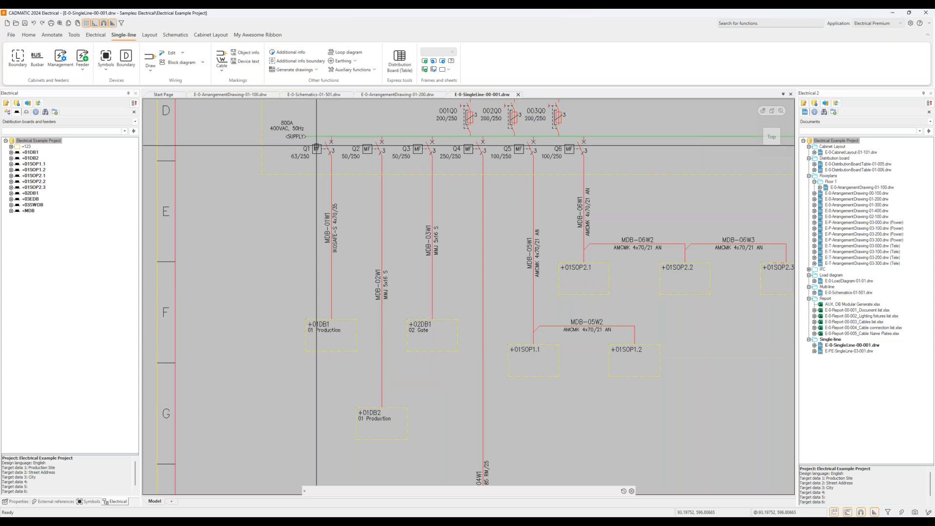
Step: Switch to the floor plan drawing E-0-ArrangementDrawing-01-100.drw at the SHOP area
click(245, 95)
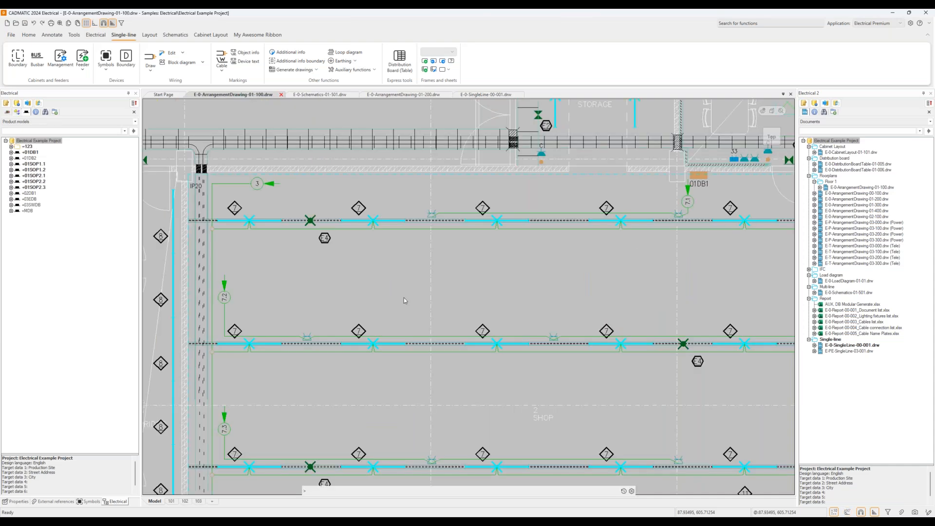
scroll(470, 294, down, 2)
middle_drag(470, 295, 412, 207)
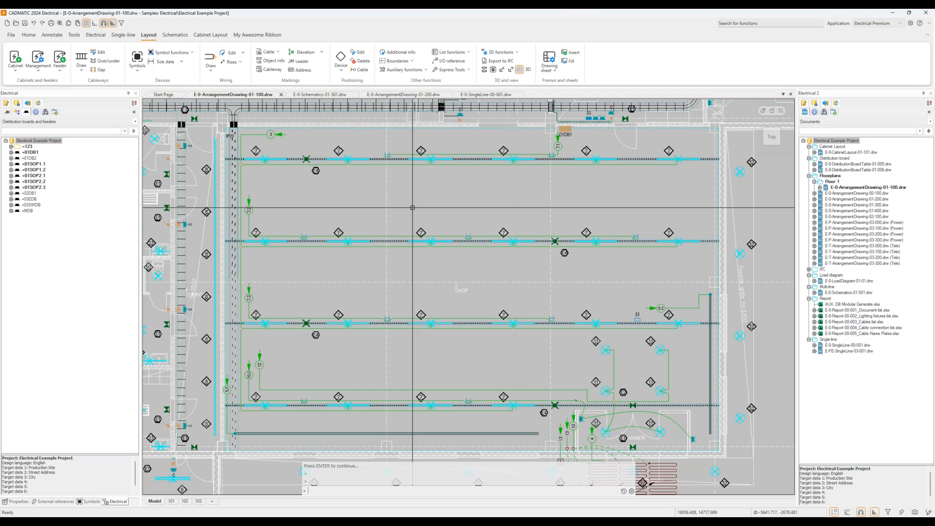
key(Return)
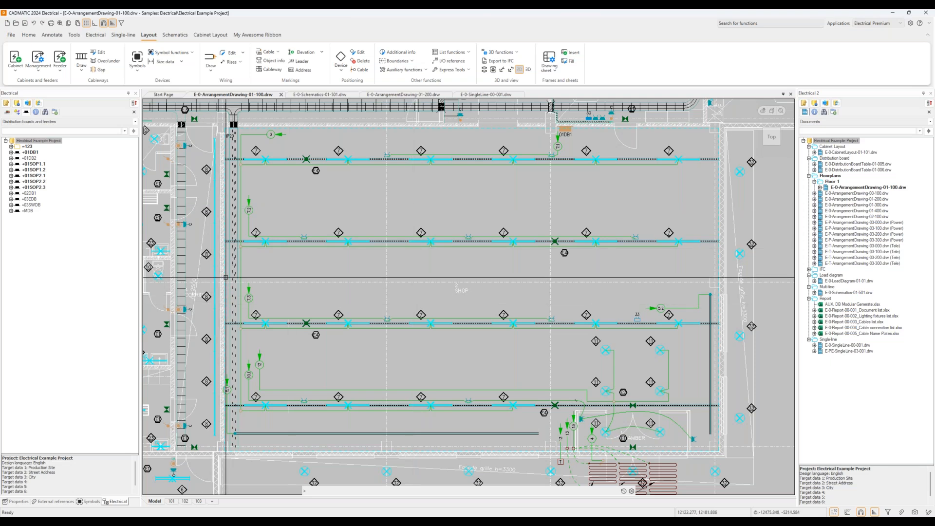
Step: Select the vertical cable tray along the shop's west wall and examine its type, size, drawing line, geometry and additional properties
scroll(225, 277, up, 5)
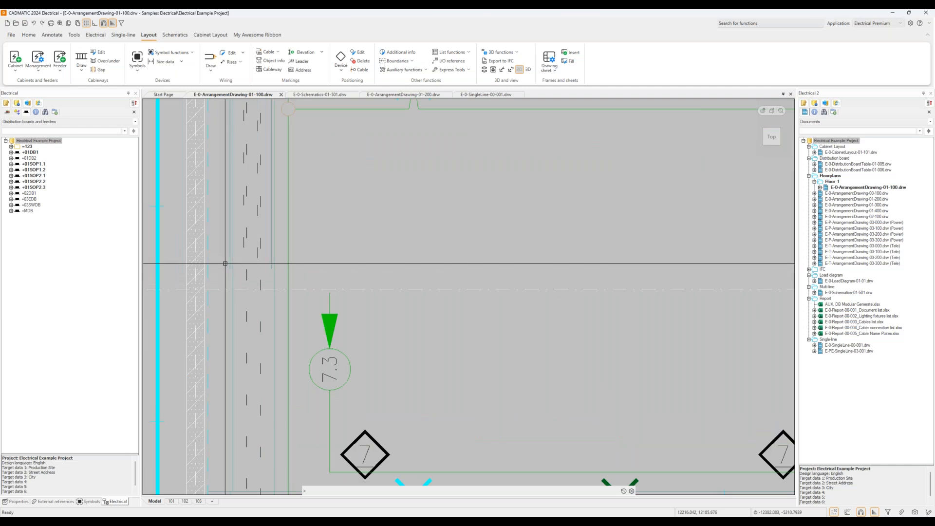
click(230, 267)
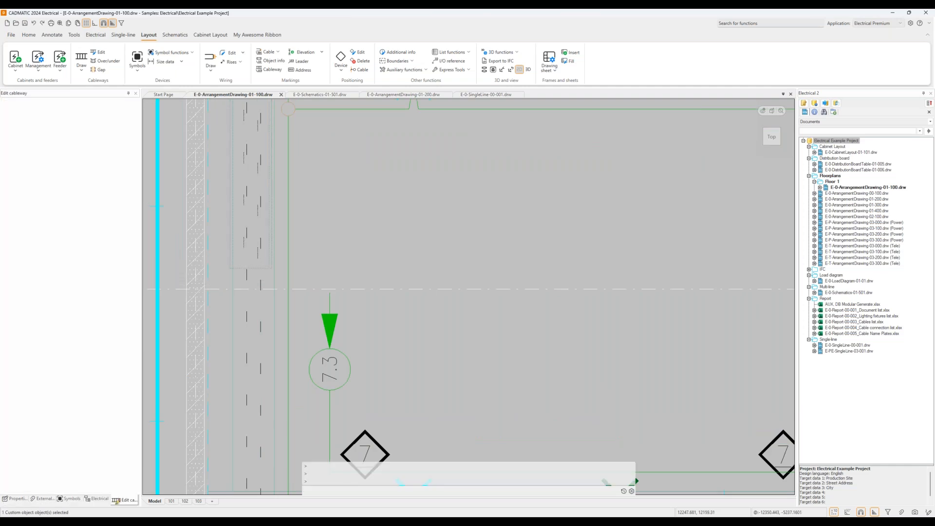
click(7, 210)
click(8, 280)
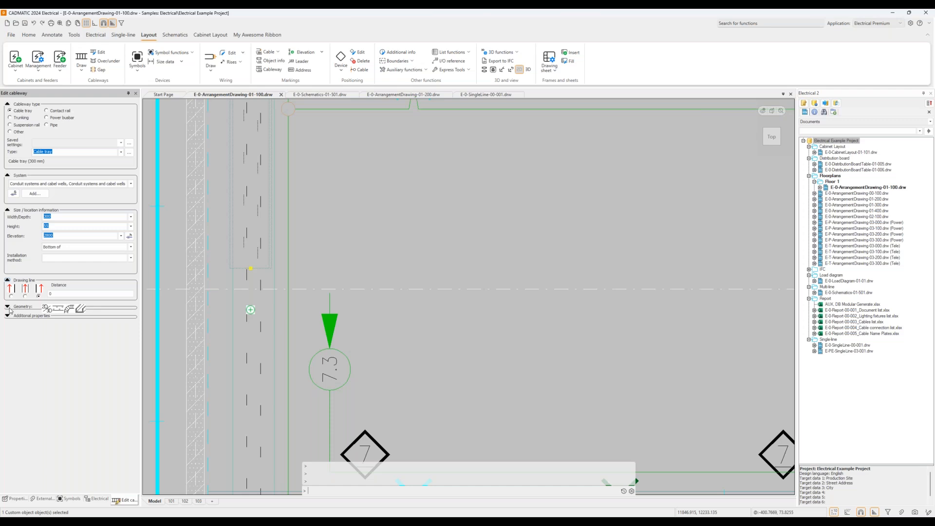
click(8, 306)
click(7, 377)
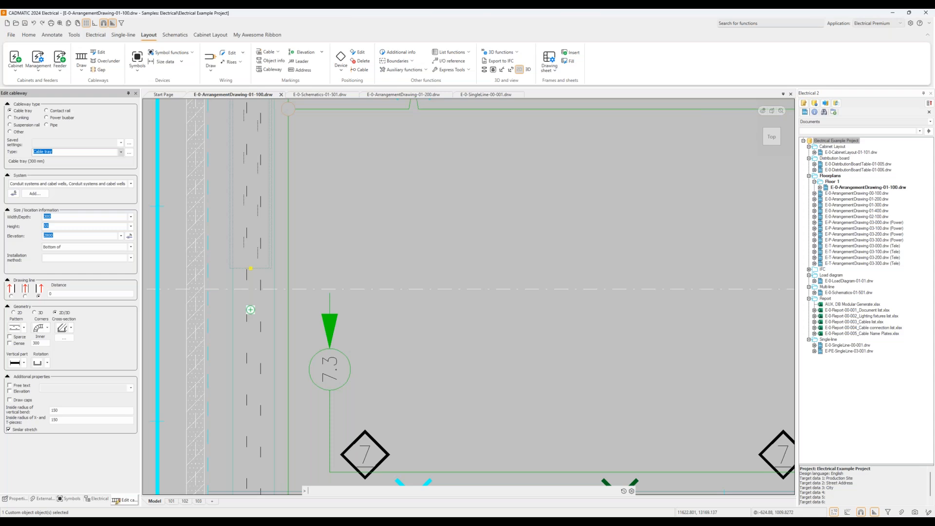
click(129, 153)
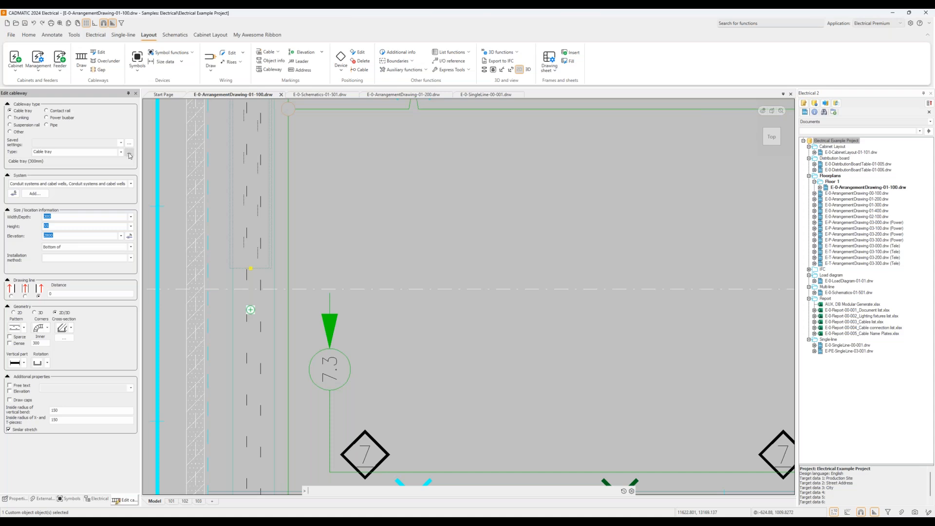
Step: Set the geometry of the selected vertical cable tray to 2D
scroll(398, 209, down, 3)
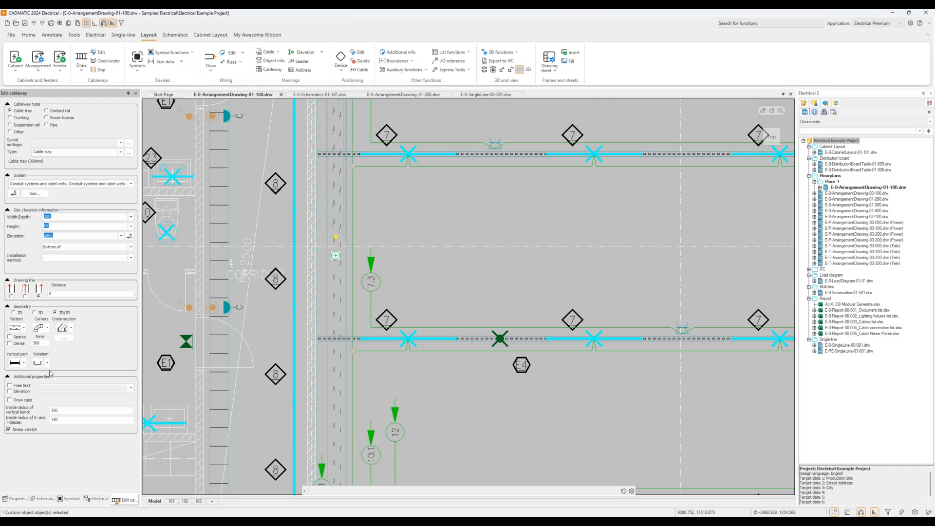
click(13, 312)
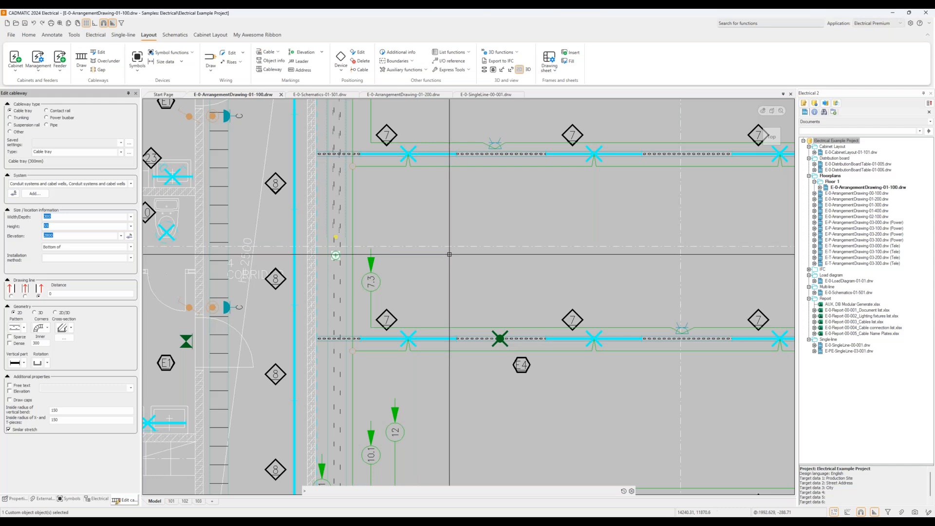
scroll(482, 255, down, 5)
middle_drag(484, 255, 266, 278)
scroll(377, 270, up, 1)
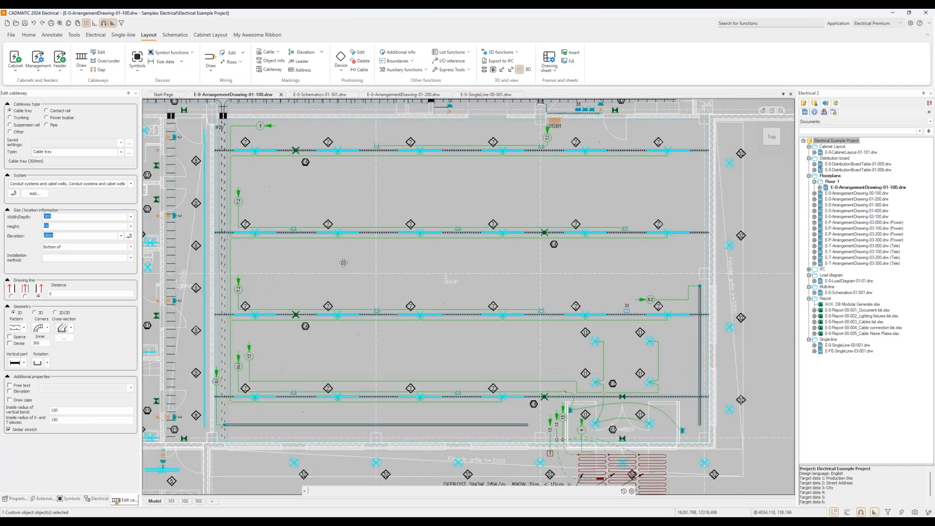
Step: Draw a cable tray branching east from the vertical tray across the shop, with a V-shaped bend and a straight final run about 10440 long
click(222, 278)
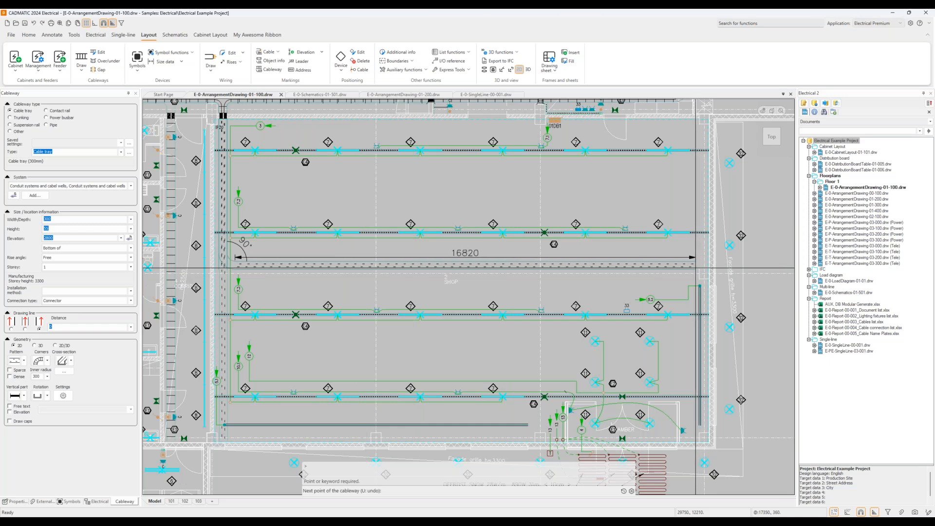
click(321, 269)
click(353, 298)
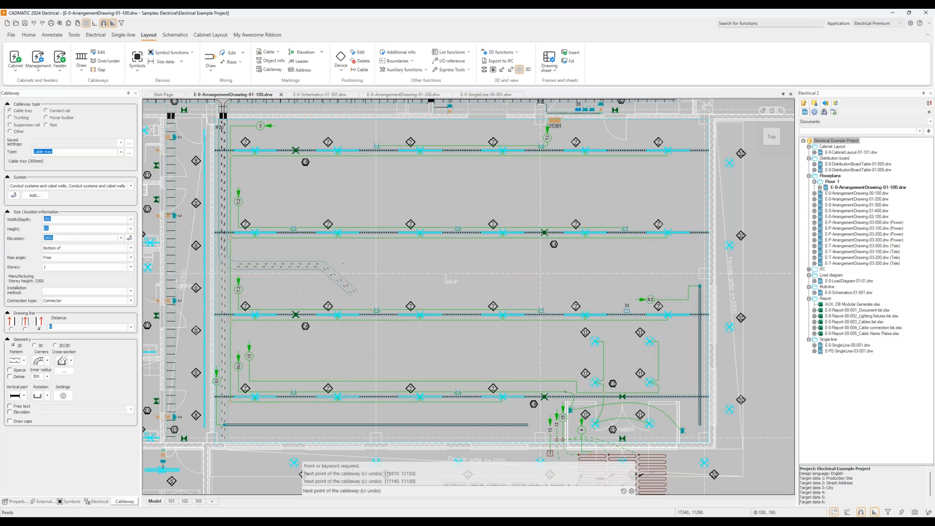
click(413, 265)
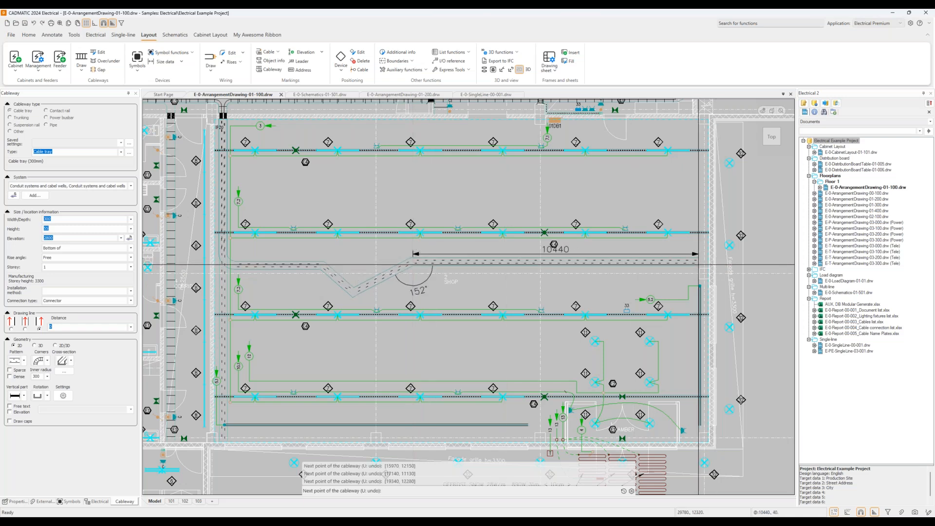
click(698, 266)
key(Return)
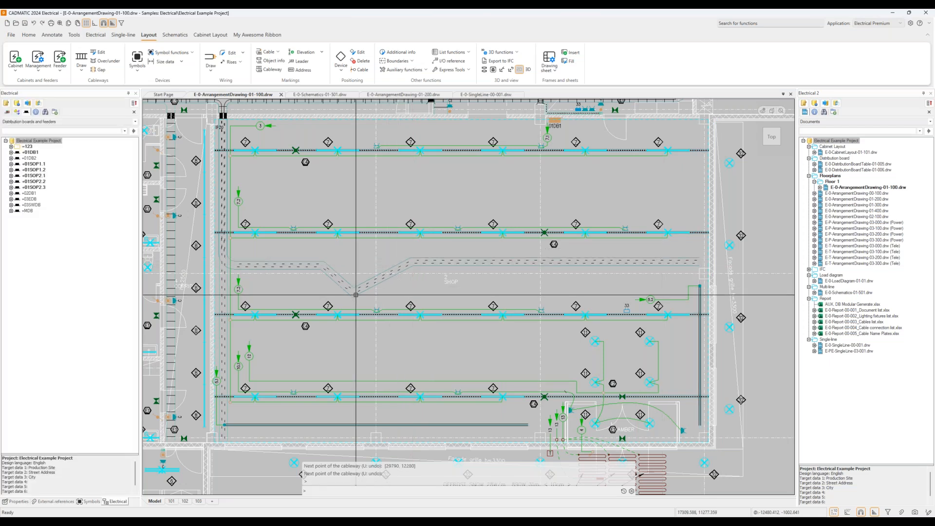
click(356, 295)
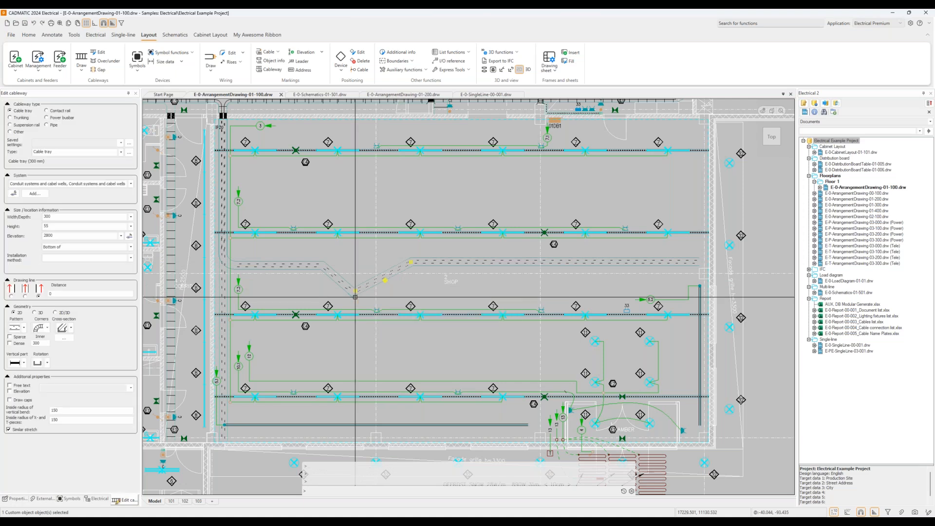
key(Escape)
click(354, 296)
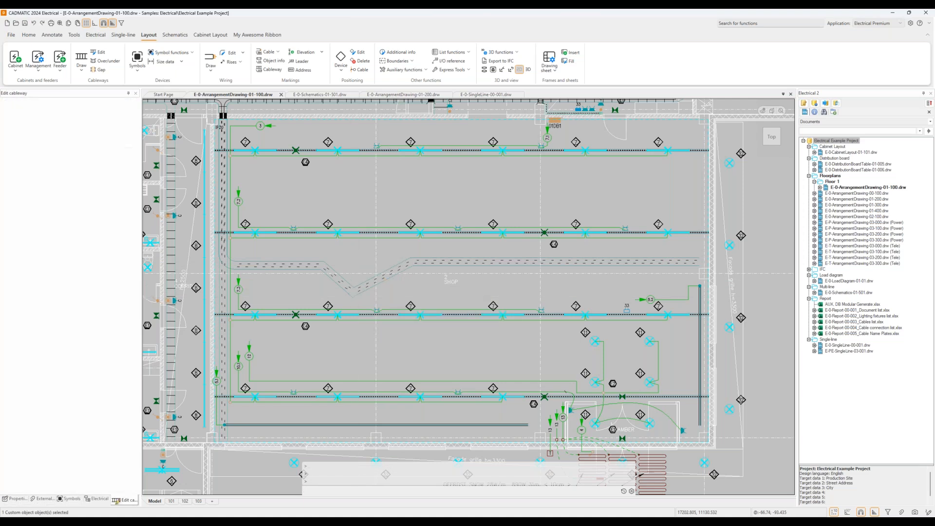
click(353, 292)
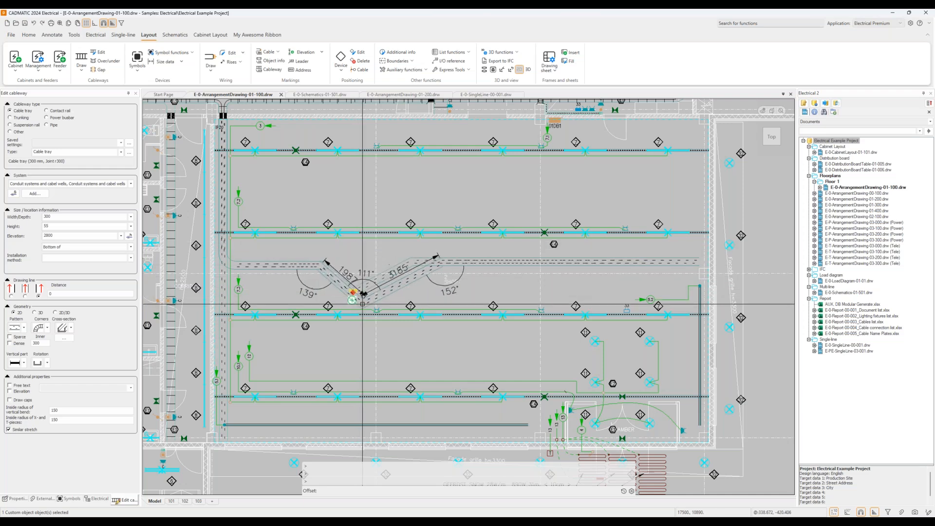
key(Escape)
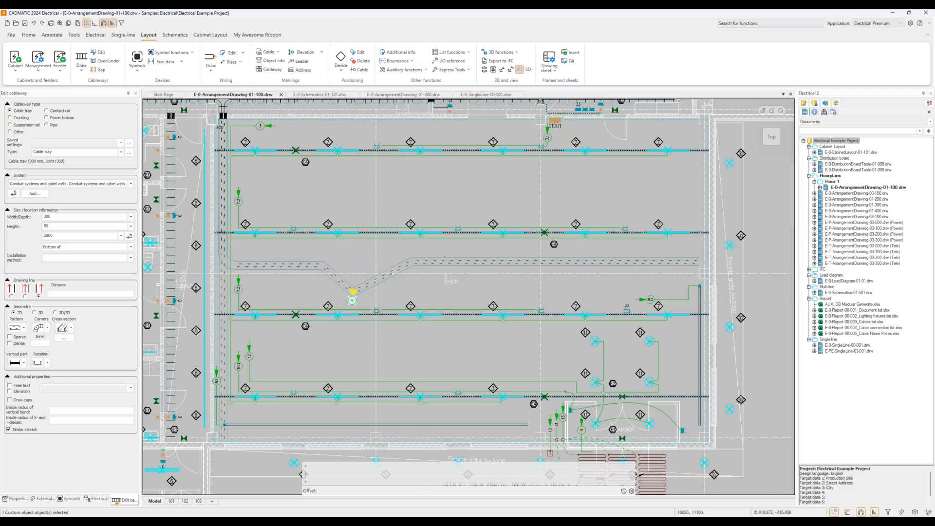
click(381, 284)
key(Escape)
Step: Make a stretch about 1360 long on the new tray's east straight run go over/under, adjusting its elevation by 150
click(450, 262)
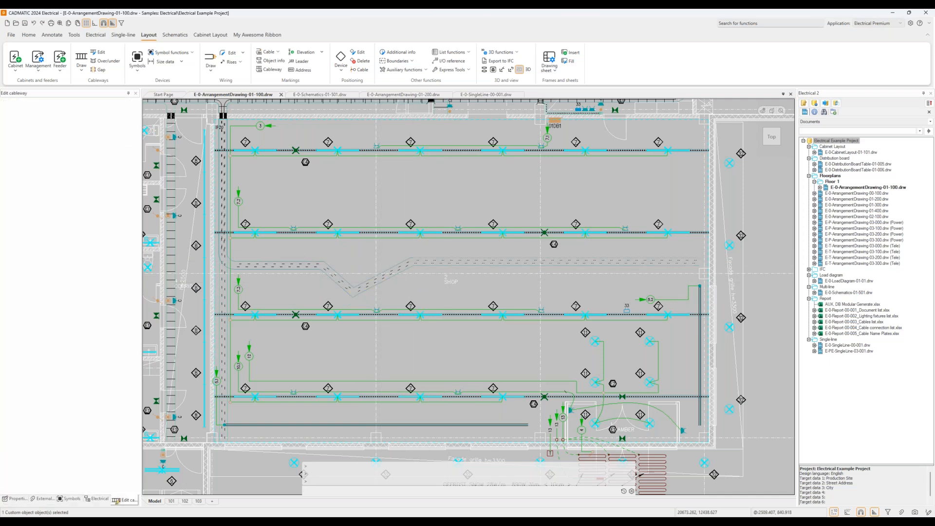
right_click(452, 262)
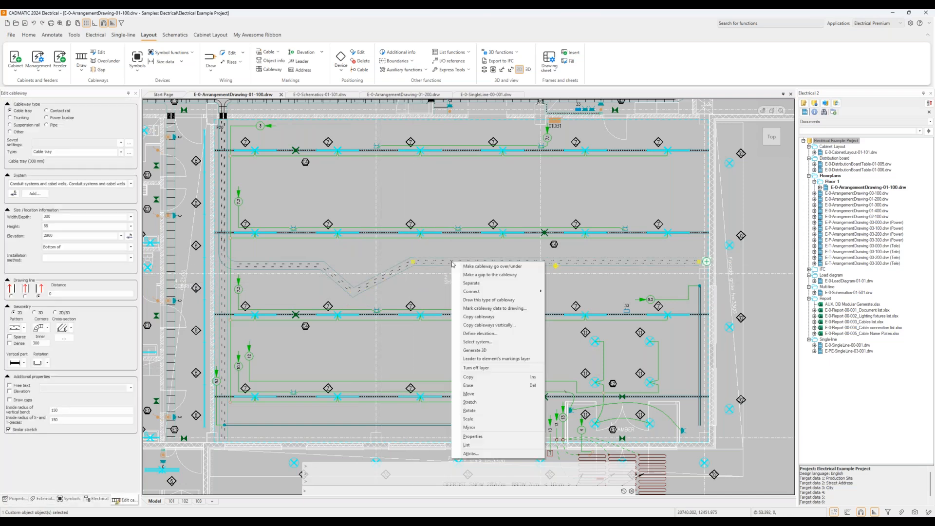
click(497, 269)
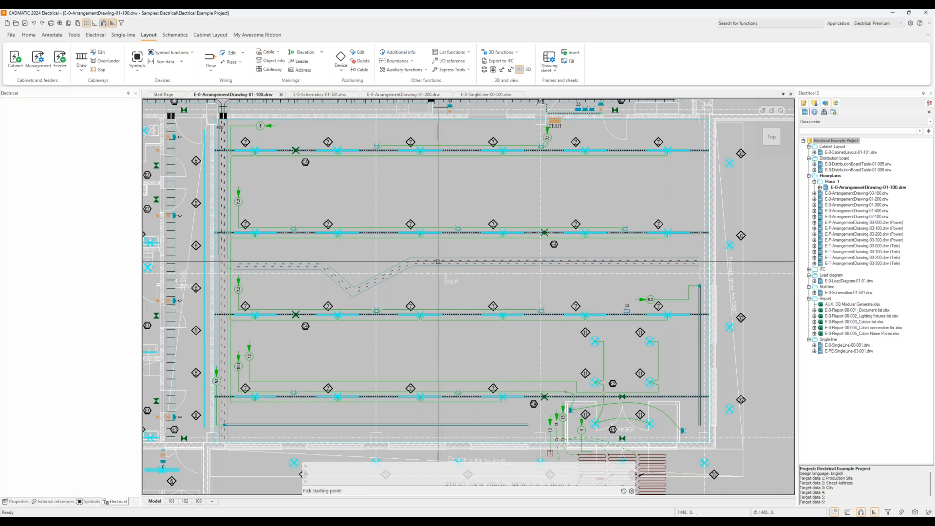
click(436, 262)
click(472, 262)
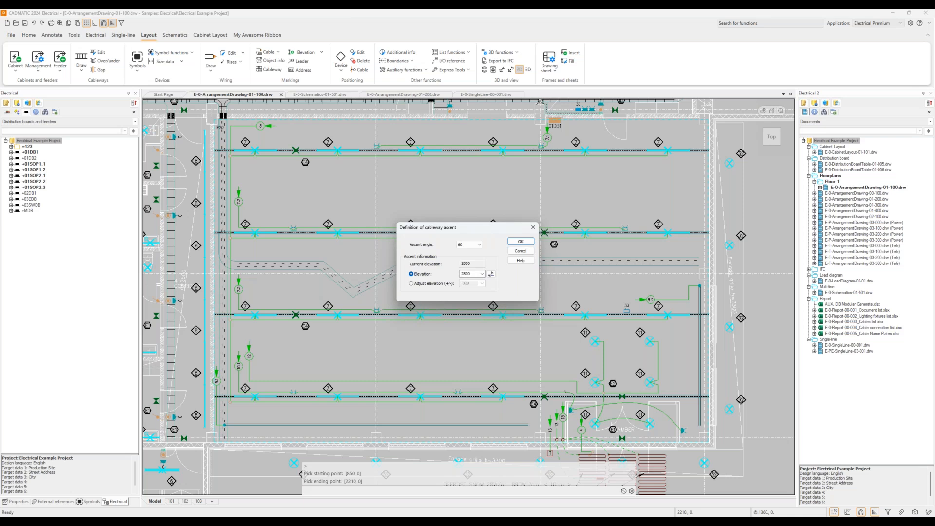
click(445, 285)
click(471, 283)
text(150)
click(520, 242)
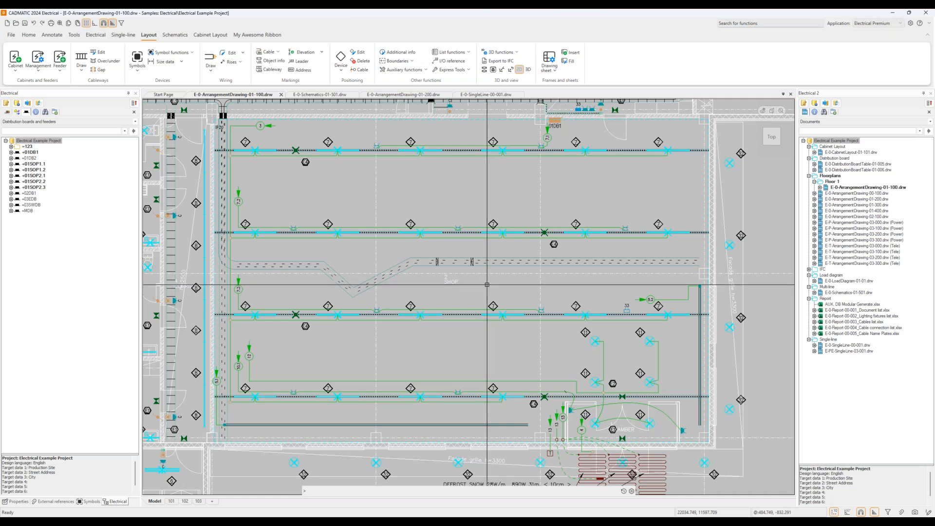
Step: Show the HVAC IFC reference M-HVACP-3D-01-X01_Production in the floor plan
click(52, 501)
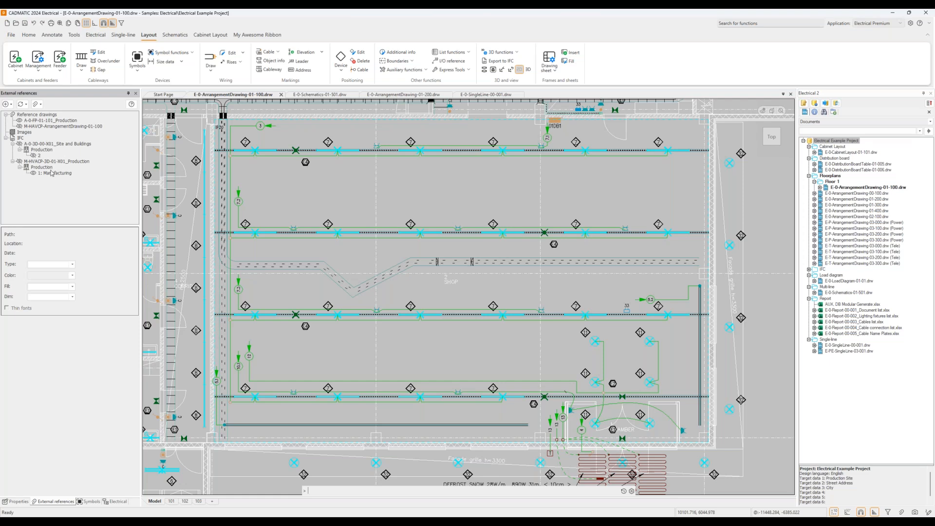
click(19, 162)
click(19, 163)
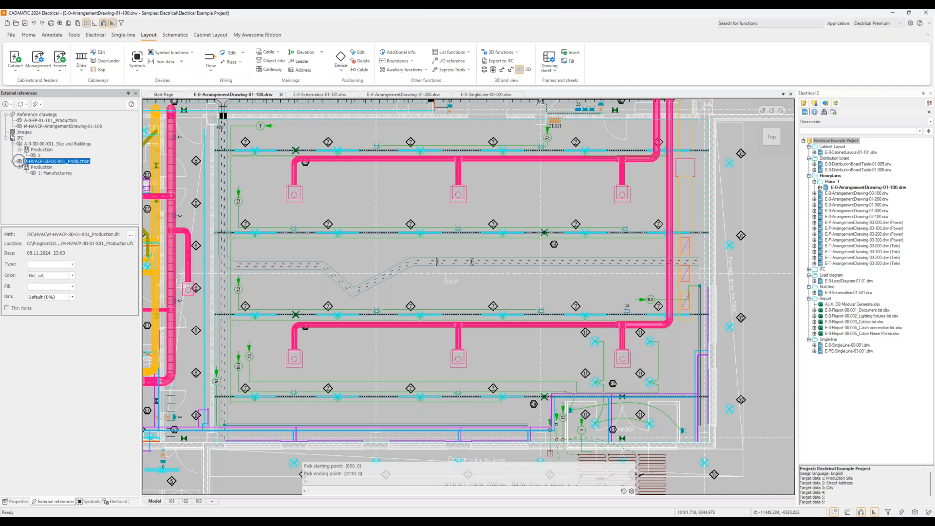
scroll(494, 224, down, 4)
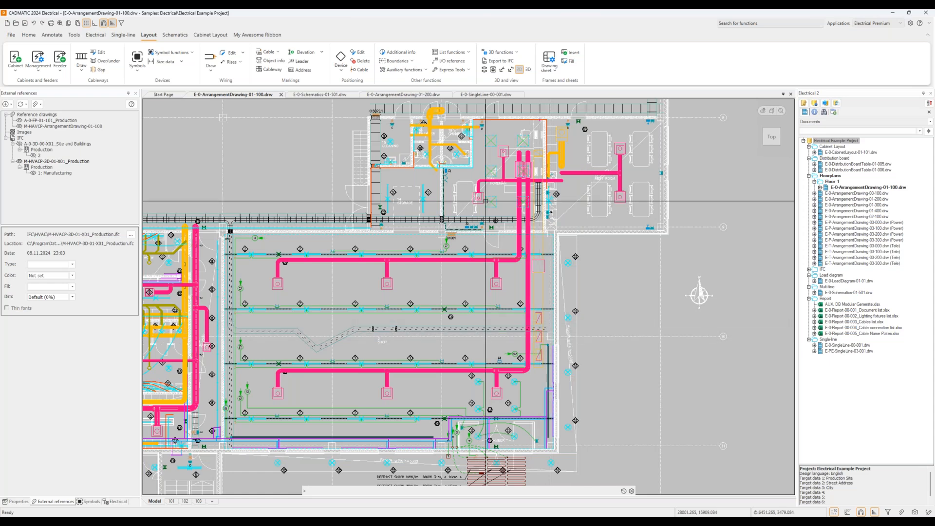
Step: Divide the drawing view into two vertical viewports, with the production building in both
click(79, 38)
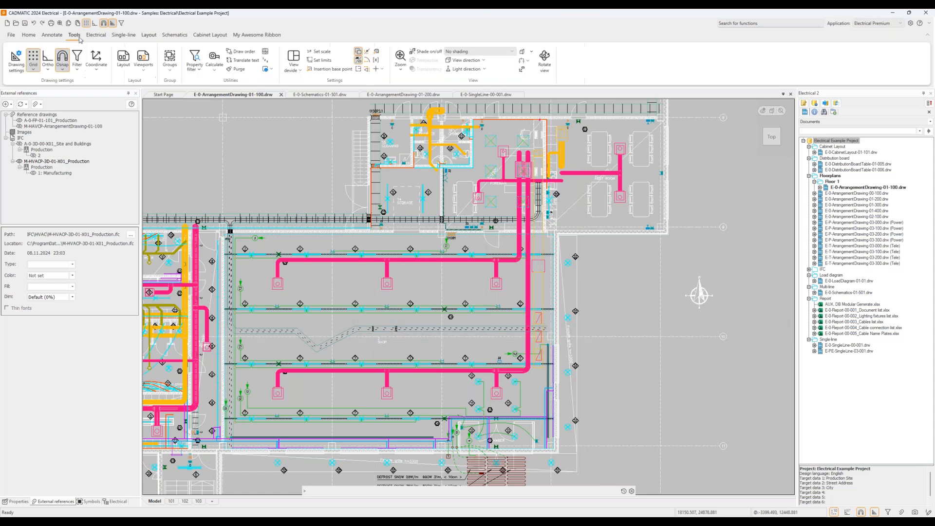
click(294, 67)
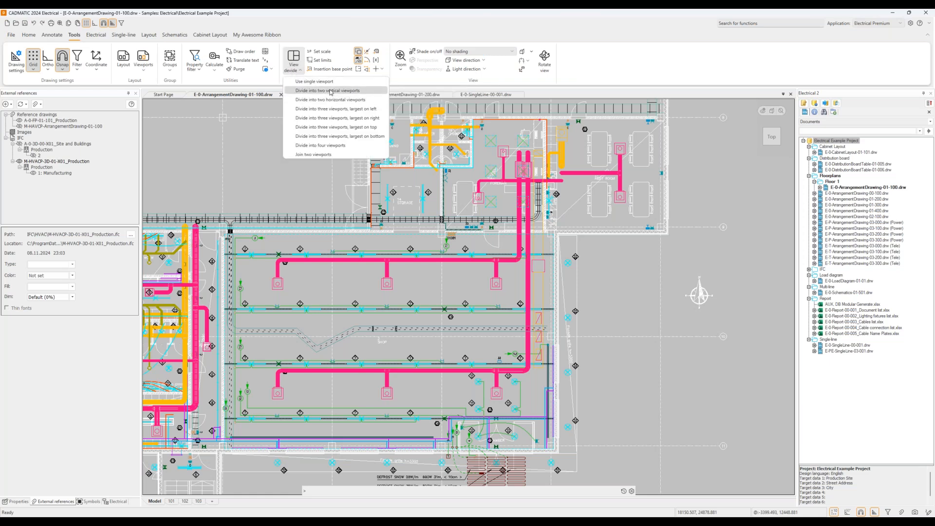
click(327, 91)
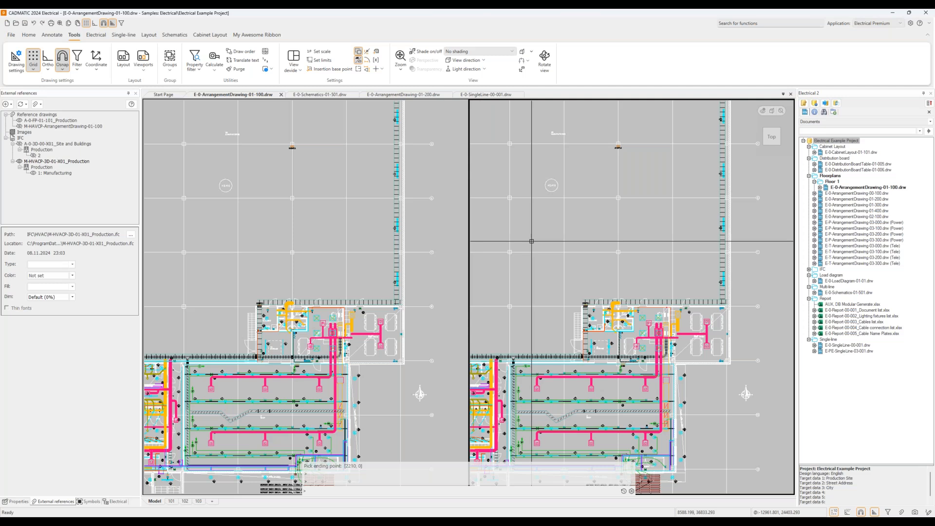
middle_drag(561, 356, 558, 248)
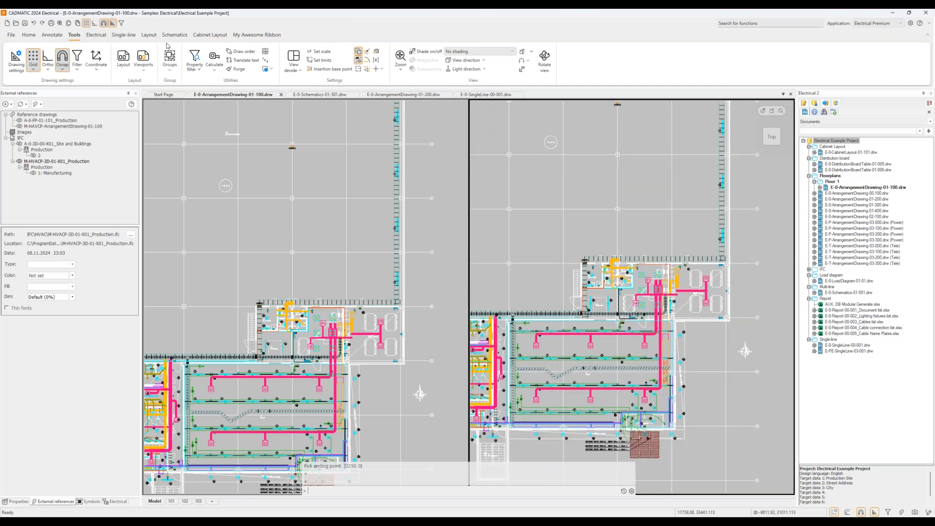
Step: Show one of the two viewports in 3D, framing the raised stretch of the new cable tray, with the other in plan
click(149, 35)
click(528, 70)
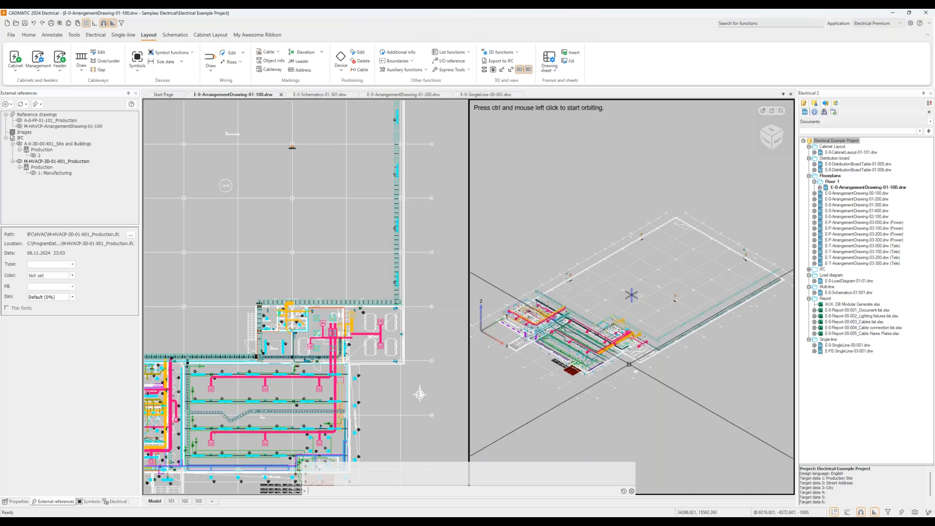
scroll(595, 365, up, 5)
scroll(595, 366, up, 3)
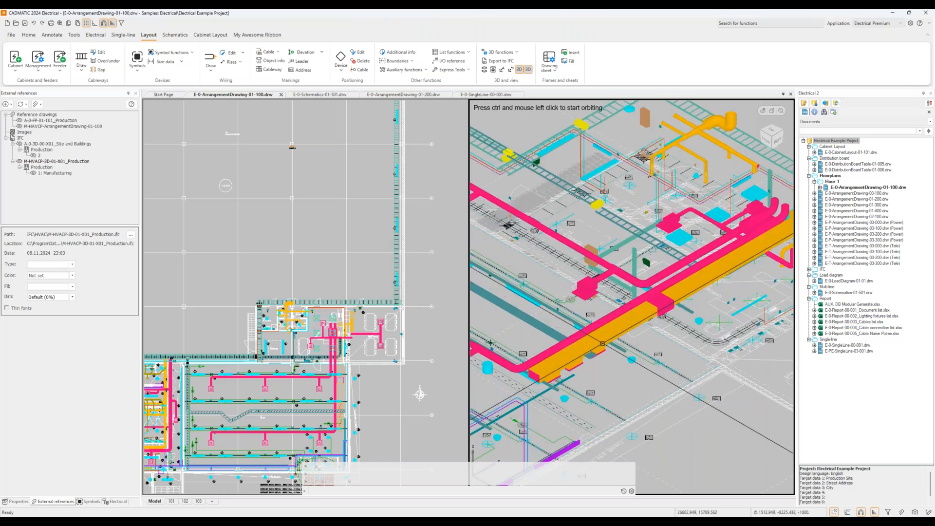
scroll(318, 329, down, 3)
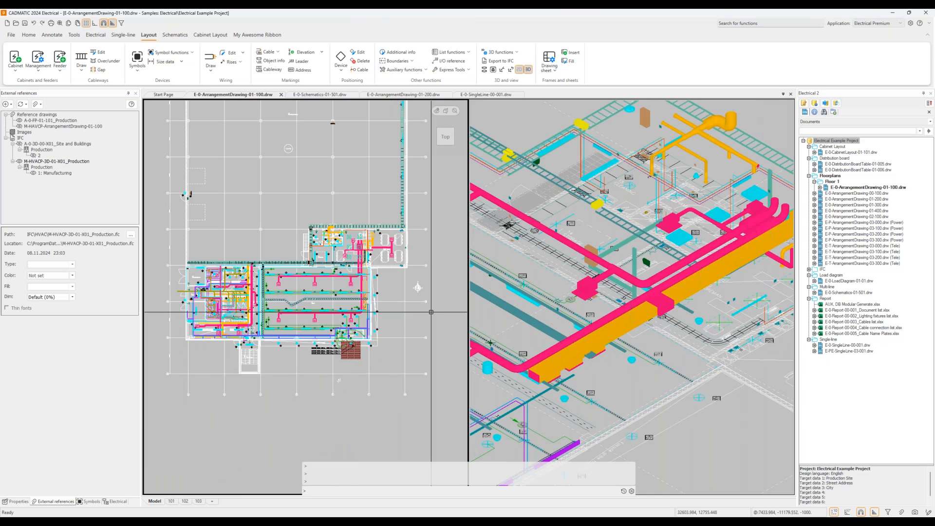
scroll(321, 299, up, 5)
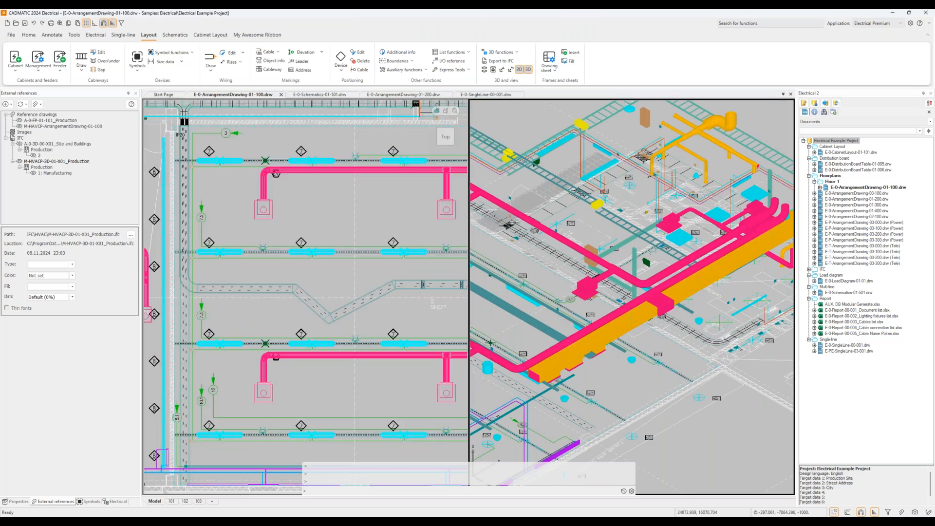
scroll(751, 354, down, 3)
scroll(680, 310, up, 5)
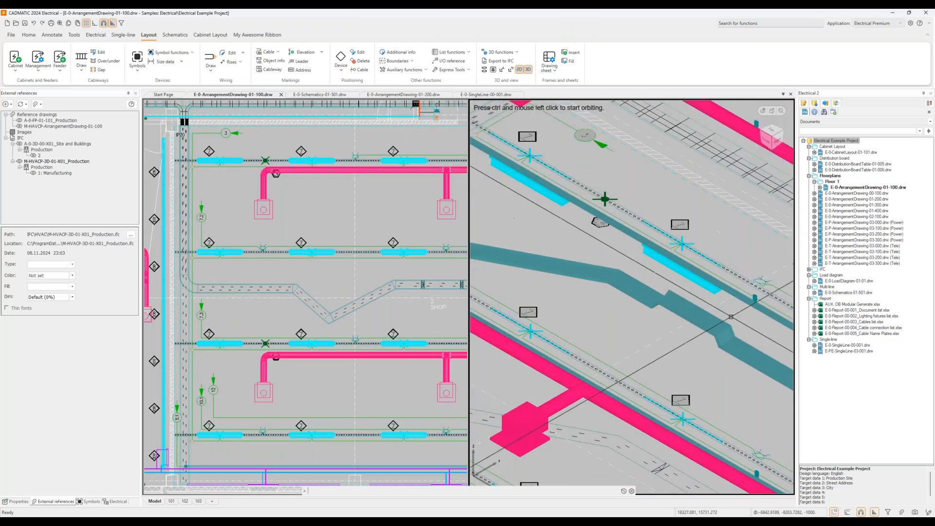
scroll(680, 310, up, 3)
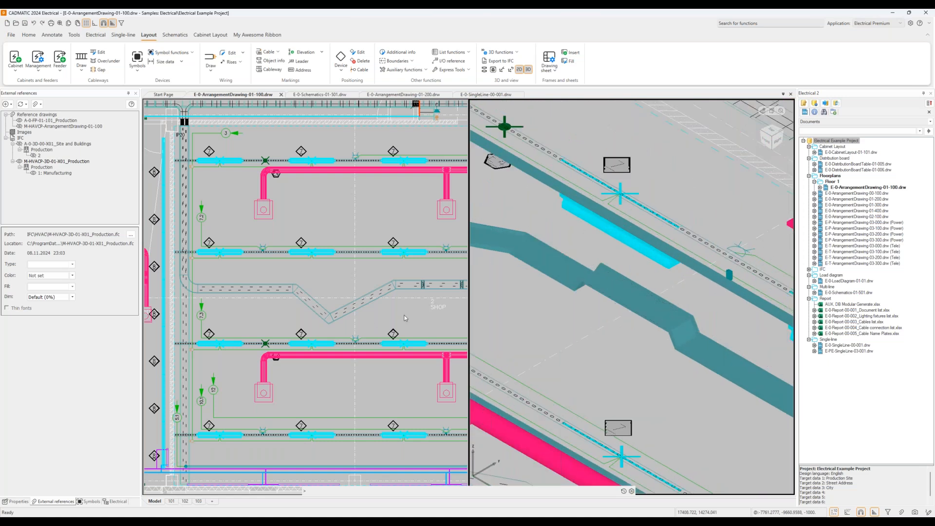
Step: Set the elevation of the raised stretch on the new cable tray's east run to 3100
scroll(447, 284, up, 2)
double_click(440, 282)
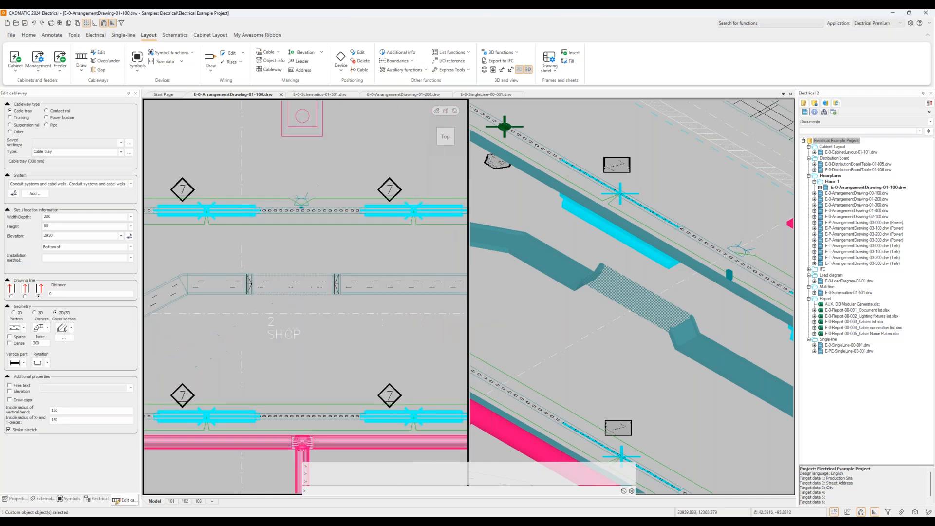
double_click(99, 236)
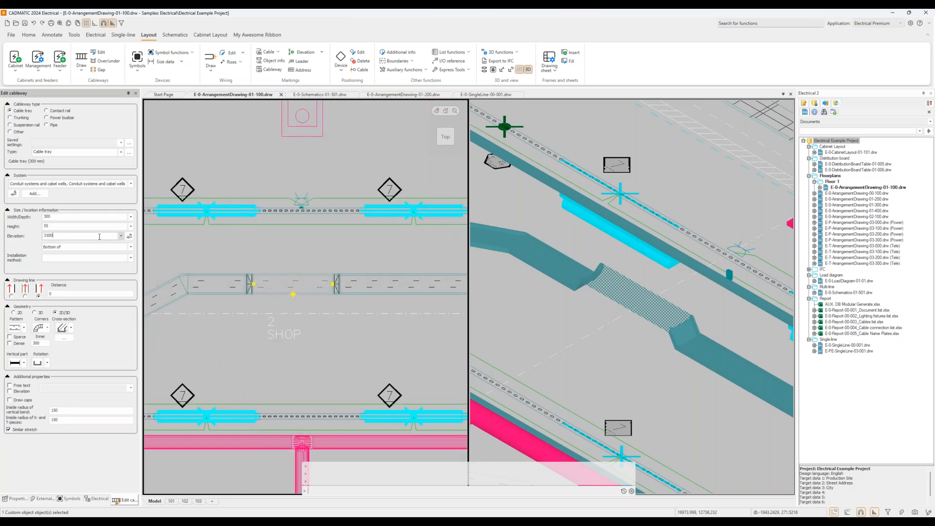
key(Return)
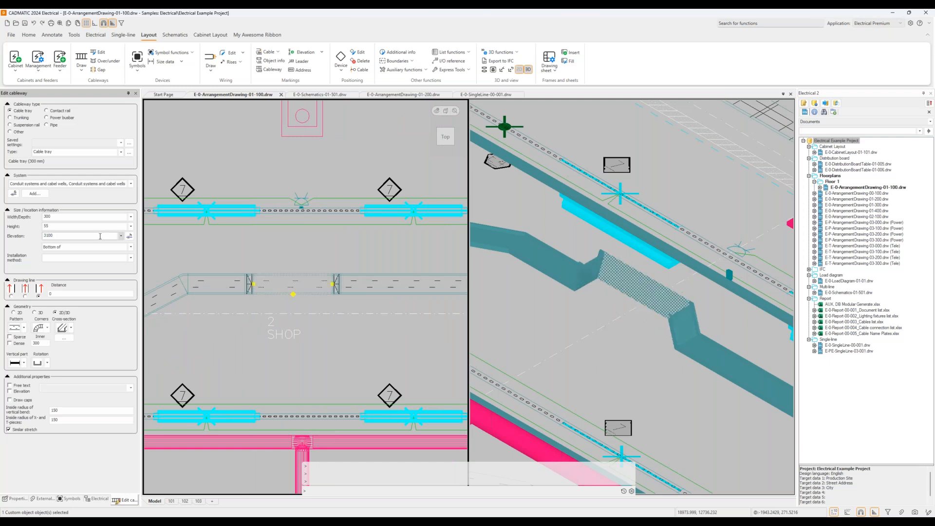
key(Escape)
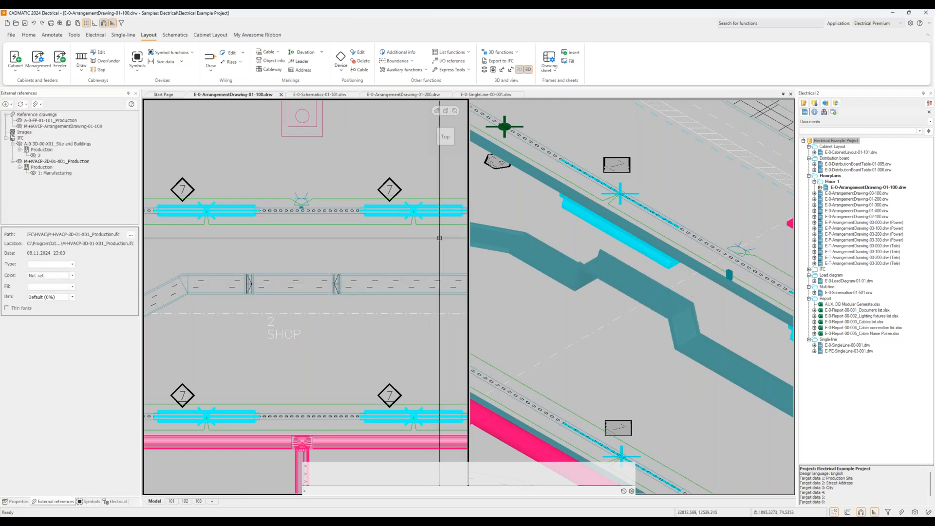
Step: Return the drawing to a single viewport showing the whole shop area in plan
click(75, 35)
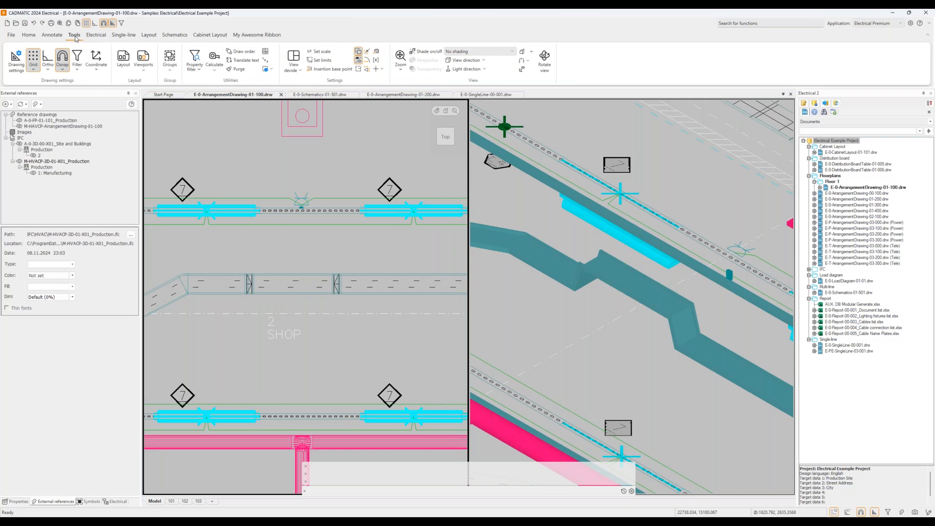
click(292, 71)
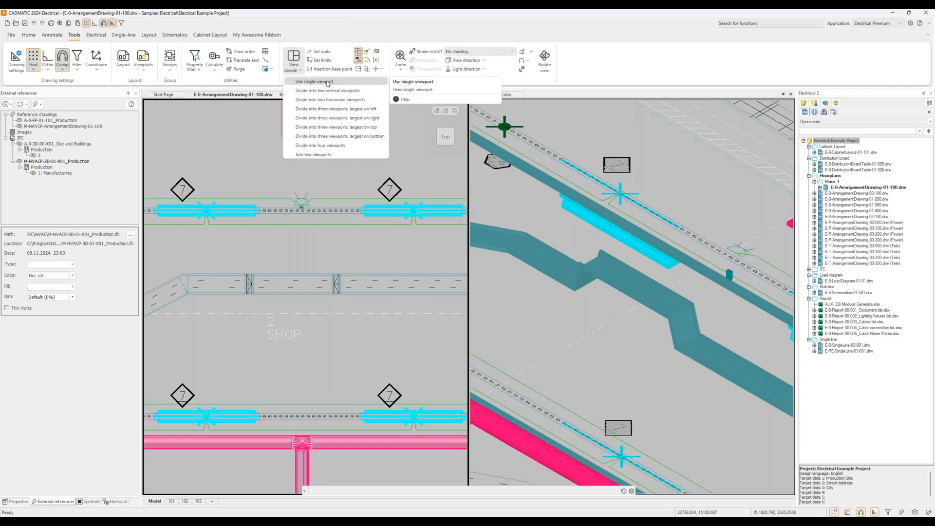
click(327, 82)
scroll(474, 251, down, 5)
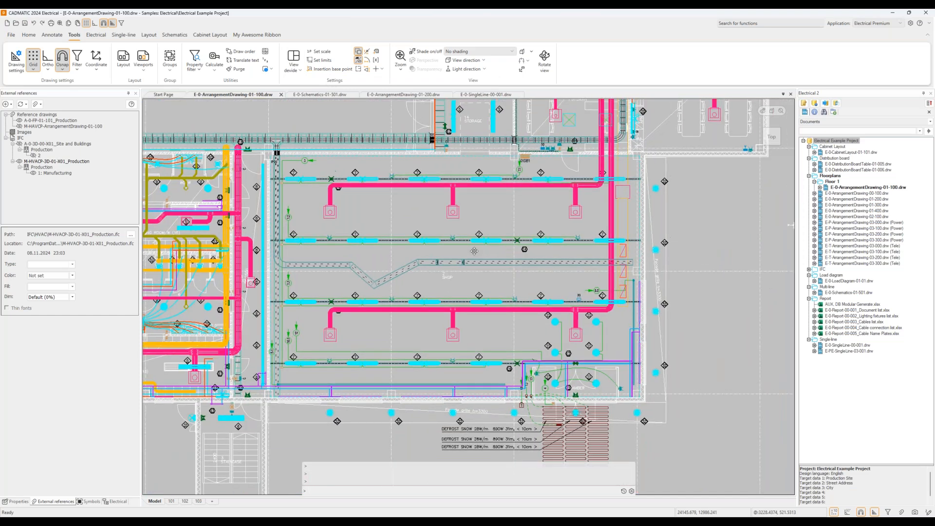
middle_drag(473, 250, 420, 251)
Step: Enable the electrical visualization window and place it over the drawing area
click(149, 35)
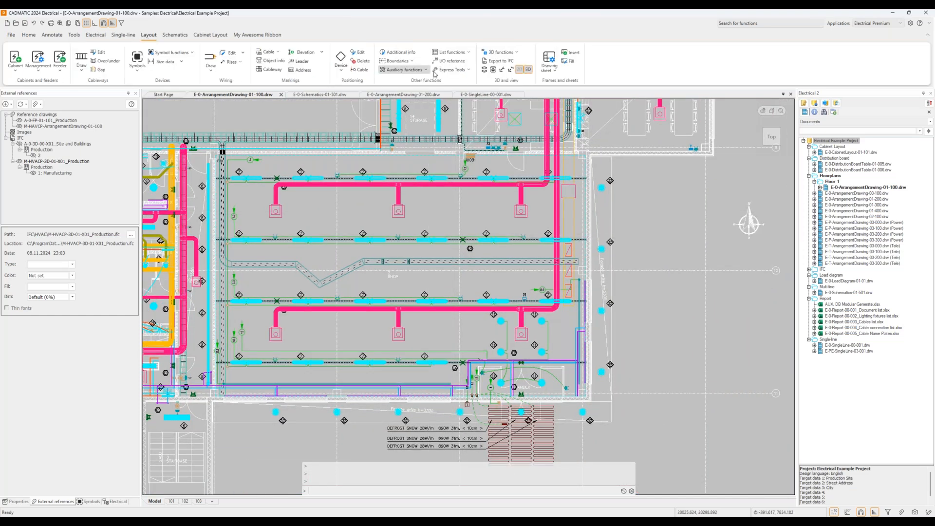
click(494, 70)
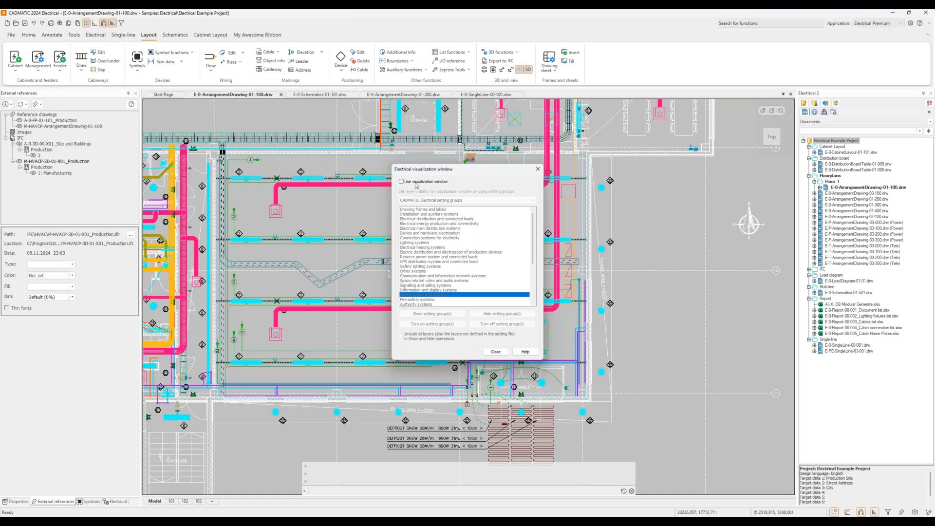
click(416, 186)
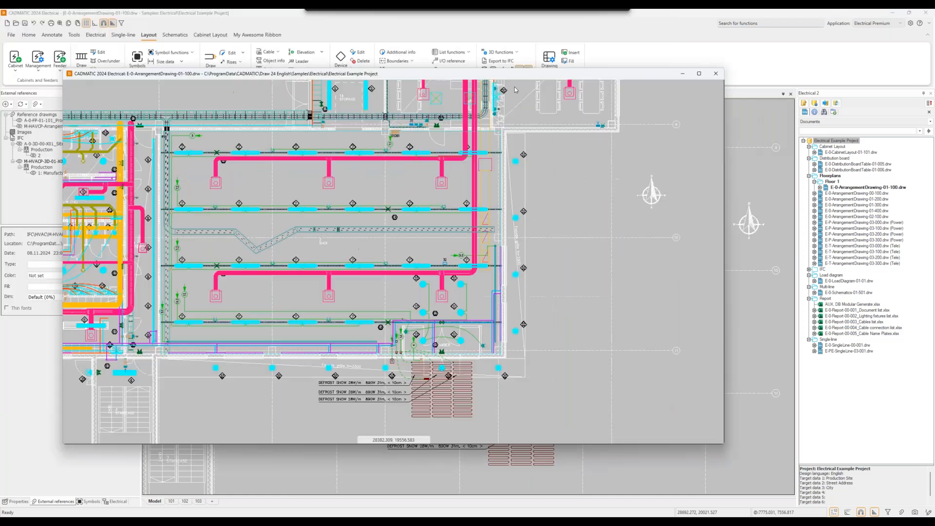
mouse_move(533, 75)
mouse_down()
mouse_move(586, 99)
mouse_move(611, 92)
mouse_move(554, 92)
mouse_move(569, 163)
mouse_move(663, 97)
mouse_move(2, 73)
mouse_move(98, 64)
mouse_move(669, 86)
mouse_up()
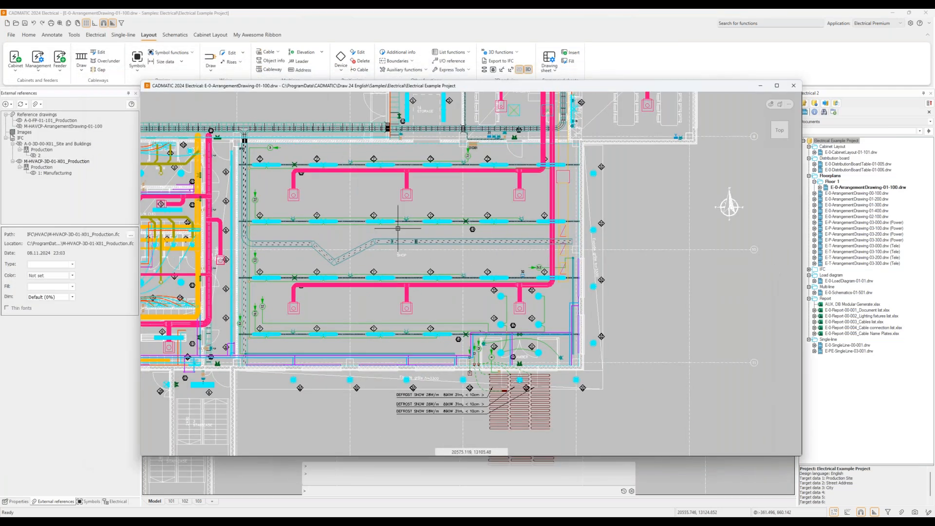
Step: Examine the cable trays and HVAC ducts in shaded 3D in the visualization window, and close it along with its settings dialog
scroll(472, 240, up, 5)
click(433, 207)
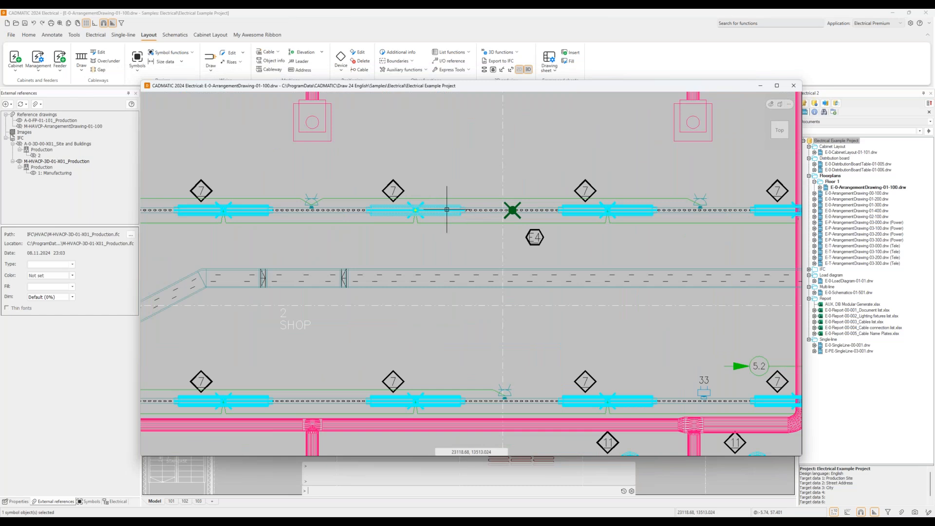
click(771, 103)
click(792, 115)
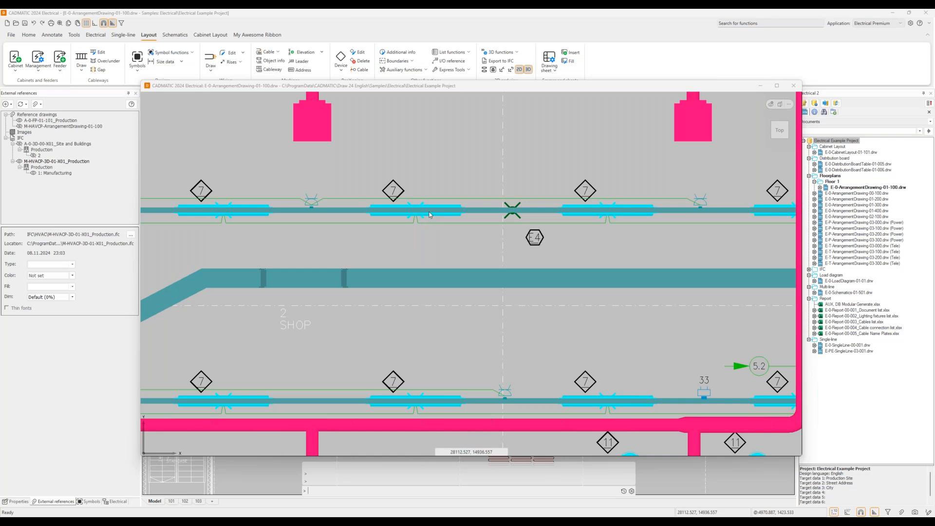
shift+middle_drag(430, 210, 492, 217)
scroll(428, 209, down, 5)
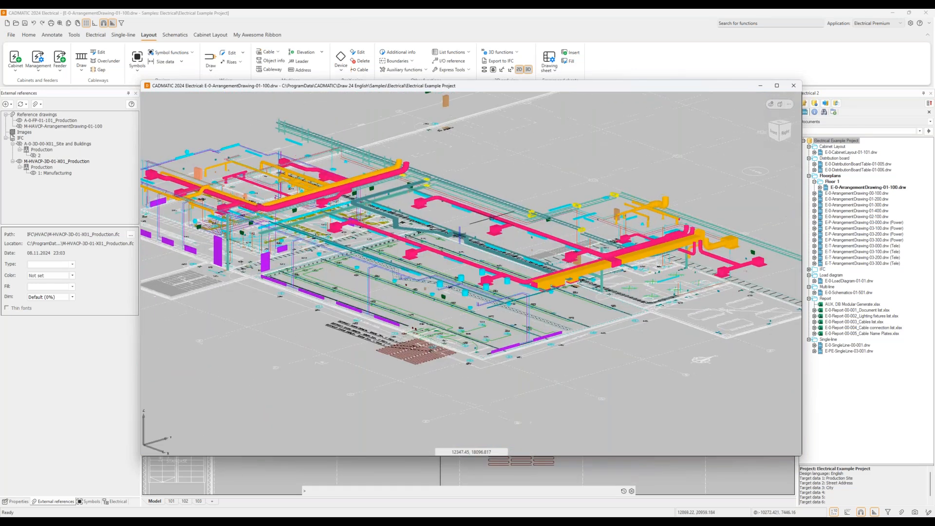
mouse_move(780, 128)
mouse_down()
mouse_move(783, 142)
mouse_move(849, 145)
mouse_move(820, 154)
mouse_move(773, 134)
mouse_up()
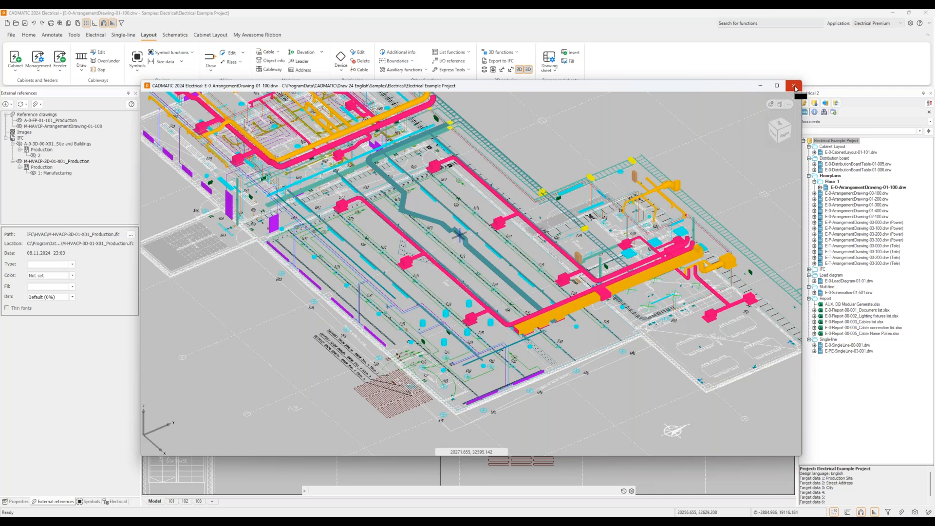
click(794, 86)
click(494, 346)
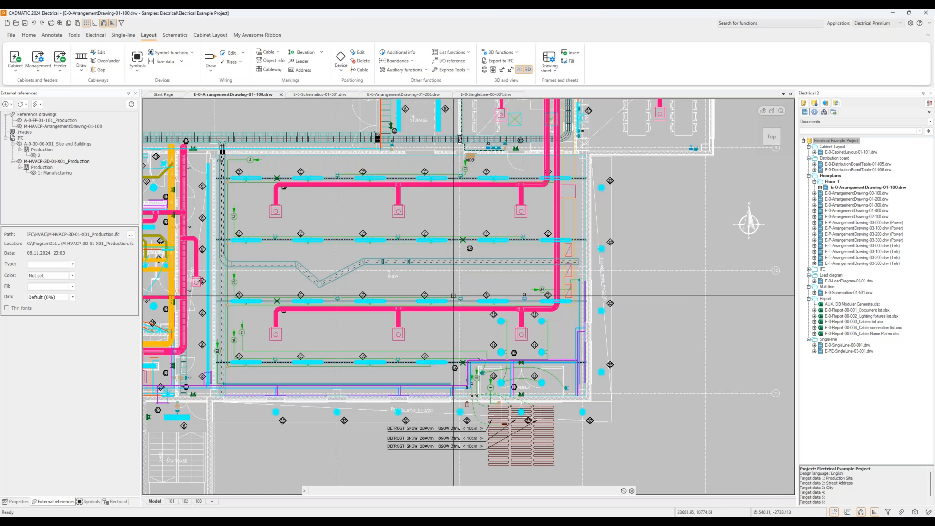
Step: Show the A-0-3D-00-X01_Site and Buildings IFC reference and display the whole production building in 3D
click(29, 144)
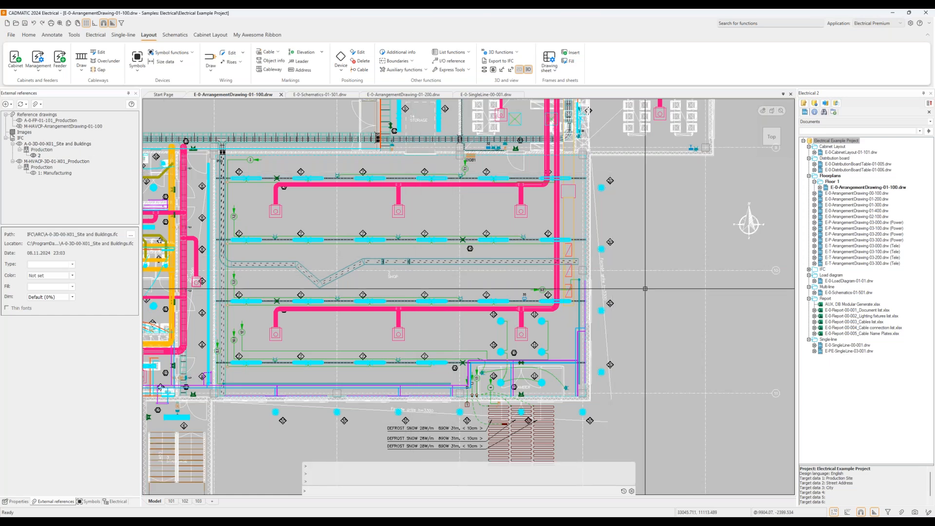
click(528, 71)
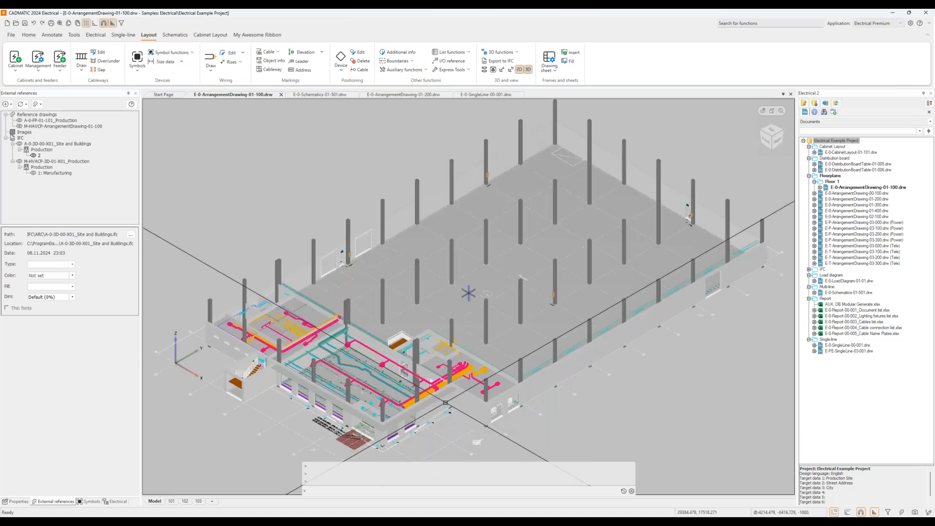
middle_drag(468, 293, 477, 259)
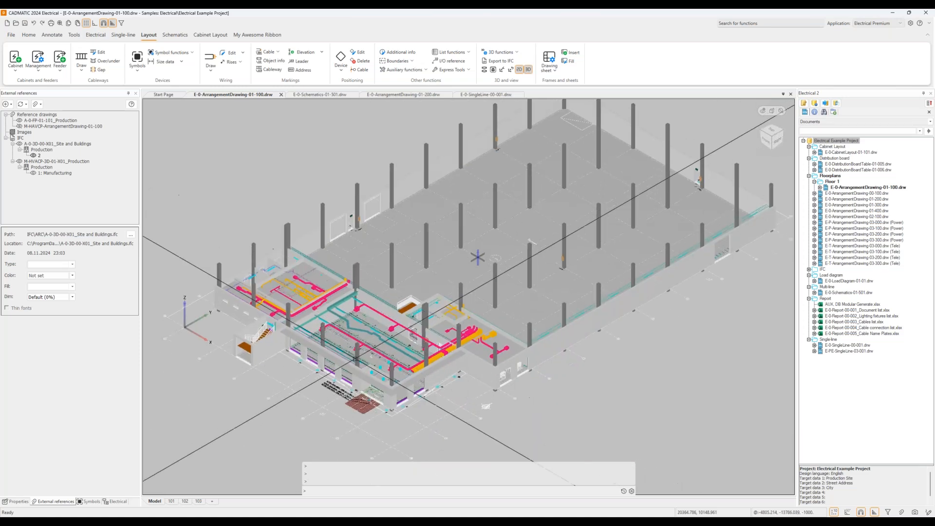
scroll(519, 366, up, 4)
scroll(553, 358, down, 4)
shift+middle_drag(566, 342, 600, 324)
scroll(562, 339, up, 4)
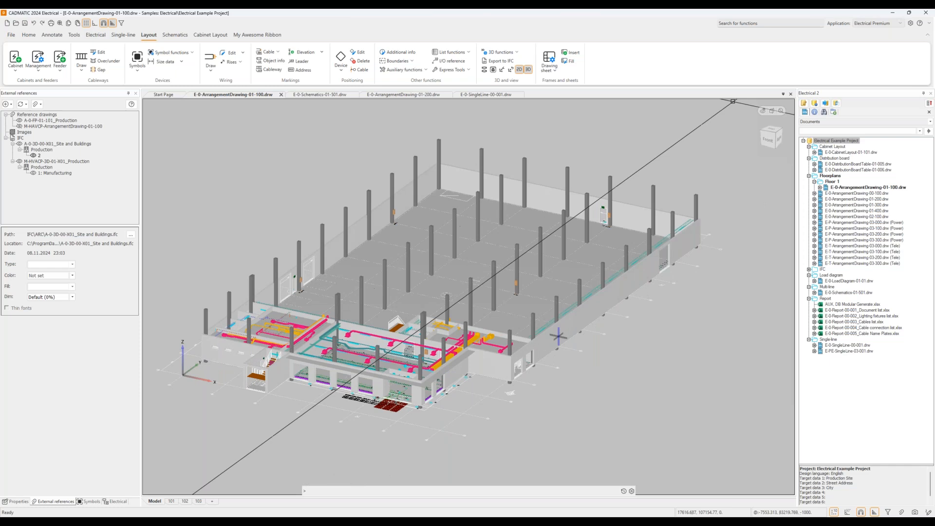
shift+middle_drag(559, 336, 574, 329)
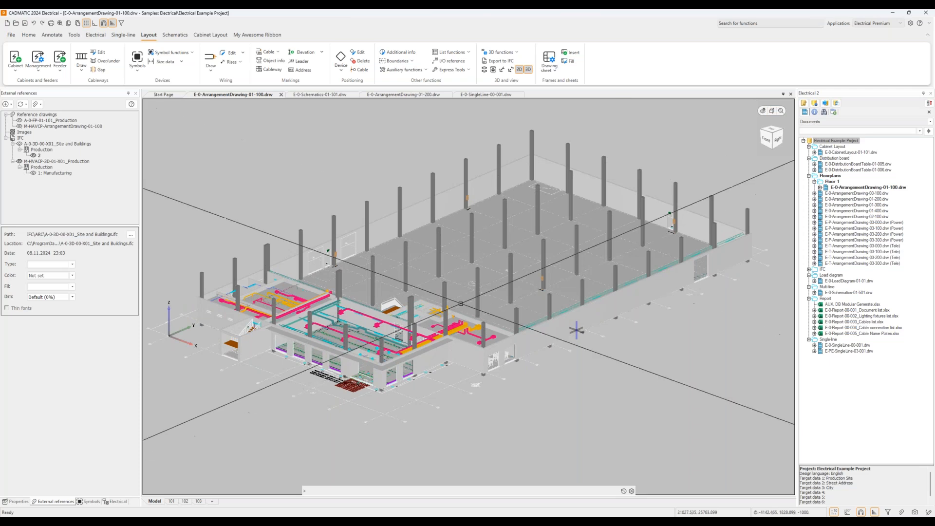
Step: Turn on view clipping for the 3D model and open the clip for editing
click(773, 112)
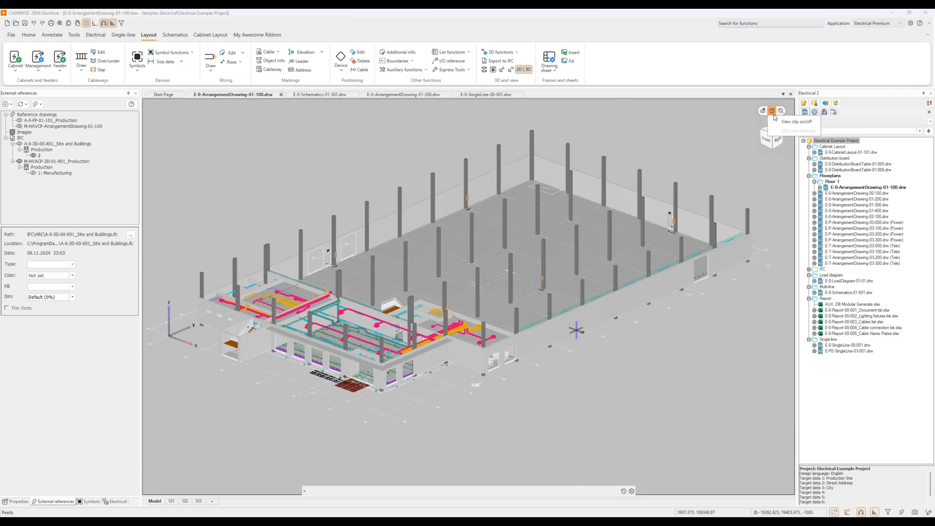
click(803, 125)
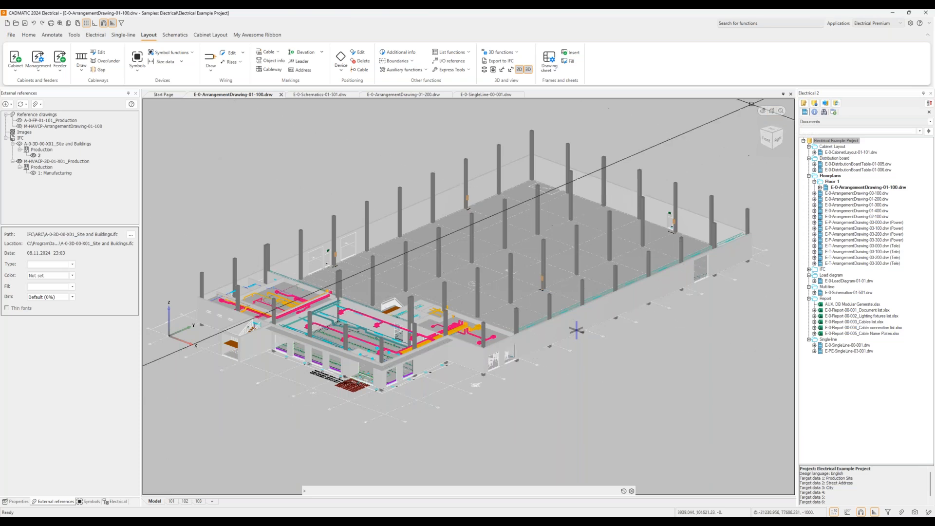
click(772, 113)
click(803, 125)
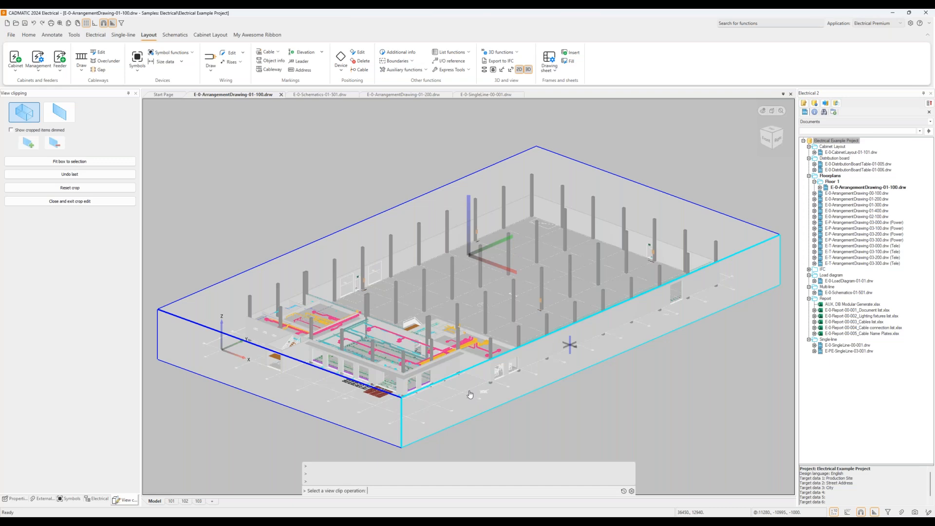
Step: Shrink the clipping box around the production building and lower its top to cut off the tall columns
mouse_move(534, 274)
mouse_down()
mouse_move(530, 308)
mouse_move(532, 269)
mouse_up()
drag(561, 368, 525, 356)
drag(298, 379, 324, 369)
drag(589, 341, 586, 339)
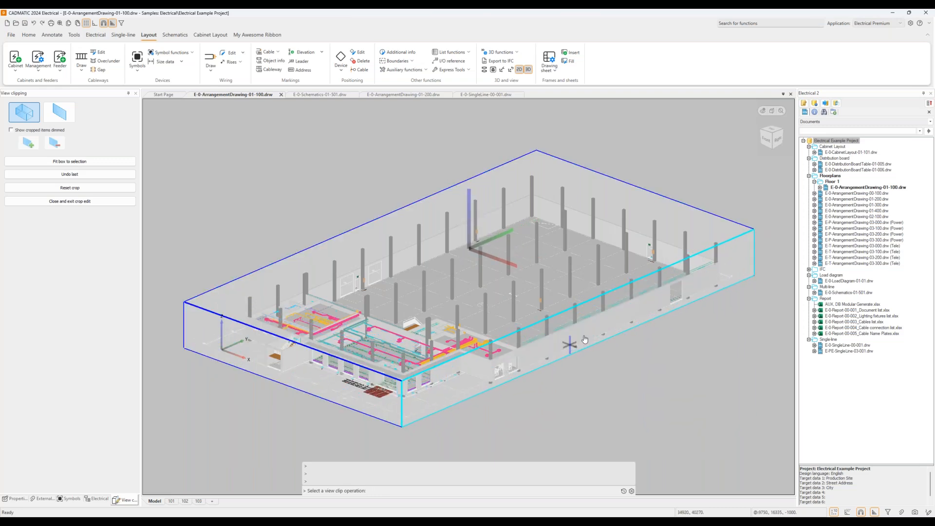
click(76, 201)
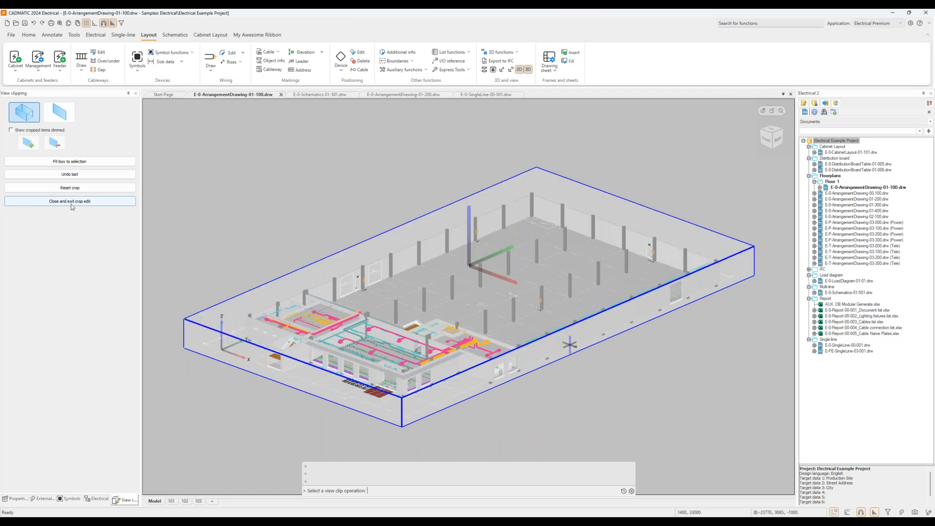
Step: Switch to plane clipping, add a clipping plane at the building's east side, and tilt it and move it inward to cut that side away
click(63, 114)
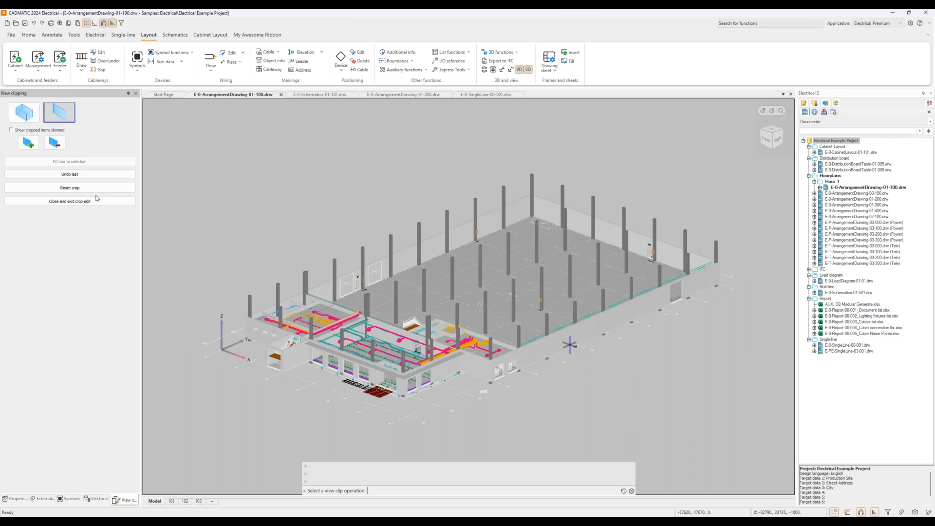
click(29, 142)
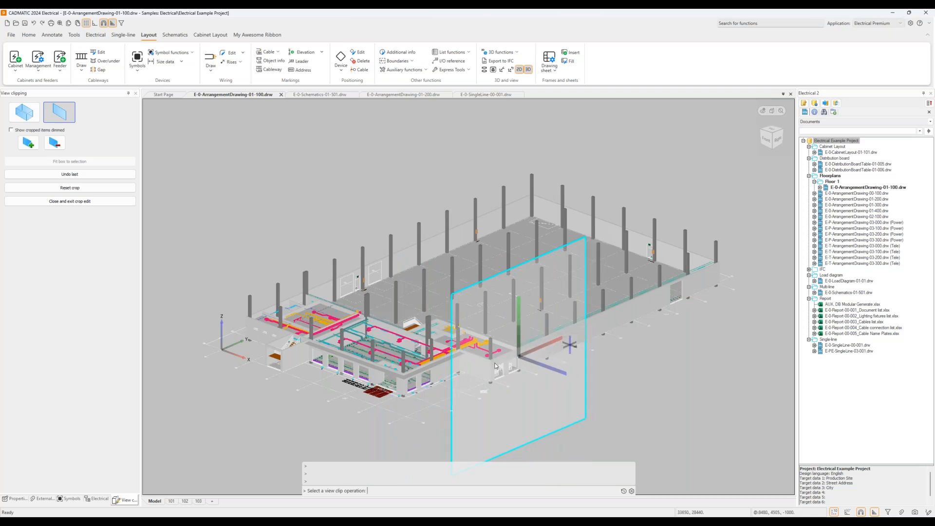
click(495, 382)
mouse_move(495, 383)
mouse_down()
mouse_move(578, 408)
mouse_move(484, 380)
mouse_move(505, 387)
mouse_up()
drag(505, 353, 487, 336)
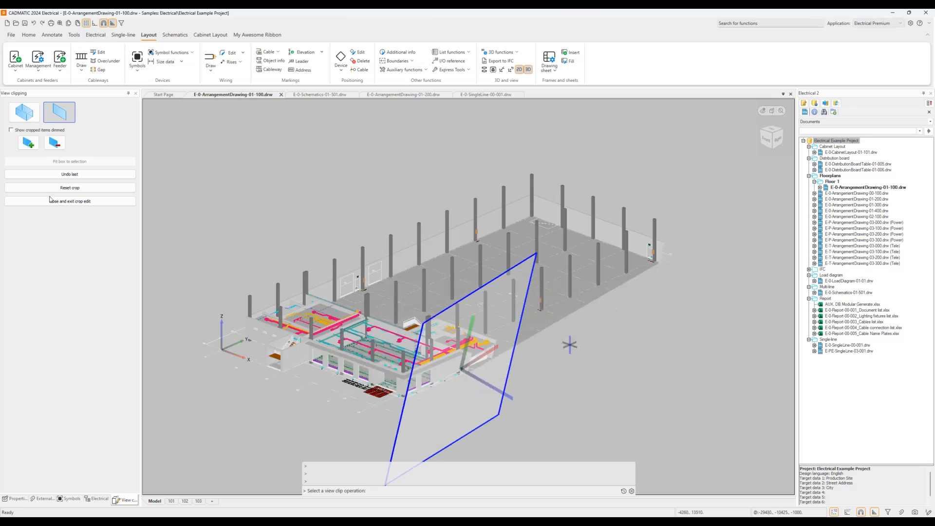
Step: Reset the crop, add an upright clipping plane at the production building's east side, and exit clip editing
click(106, 188)
click(28, 143)
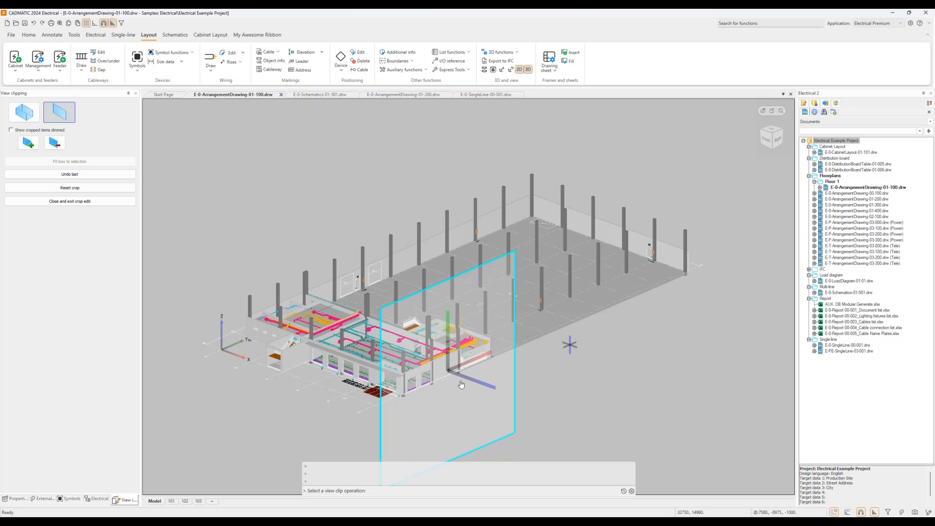
scroll(449, 373, up, 5)
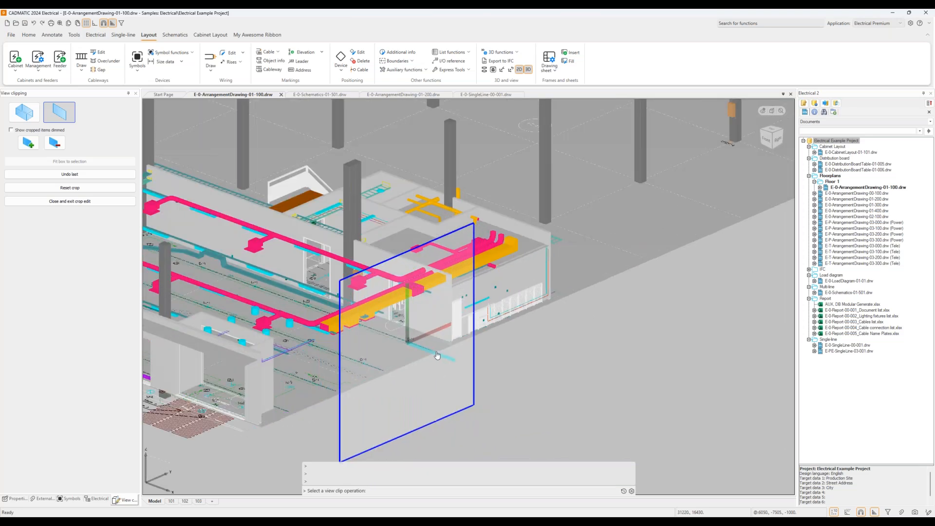
scroll(506, 367, down, 3)
scroll(507, 366, down, 2)
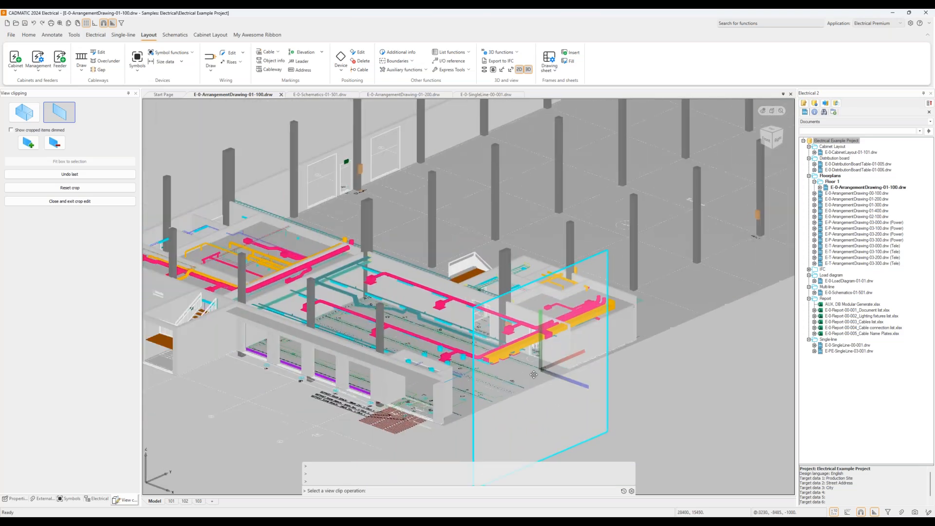
click(70, 201)
Step: Save the current 3D view of the shop area as a design view named 3D Shop
scroll(520, 359, up, 3)
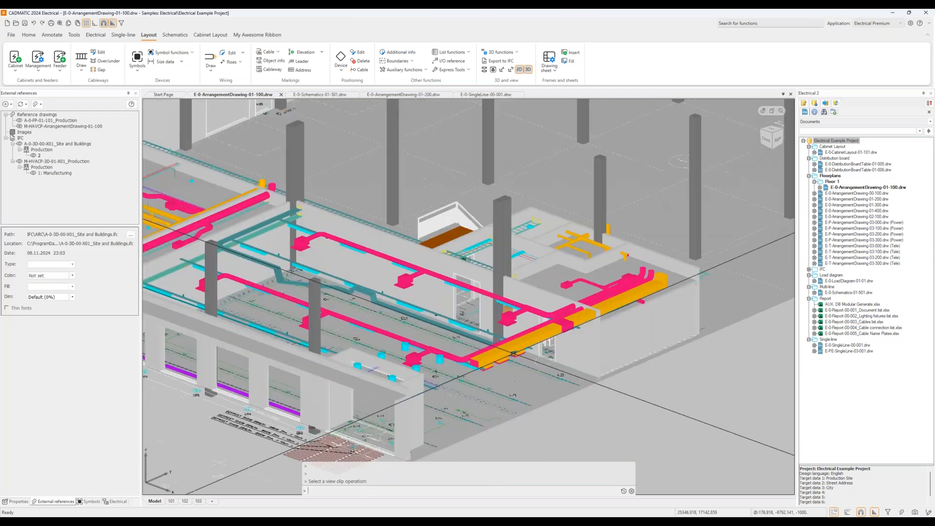
scroll(550, 351, down, 5)
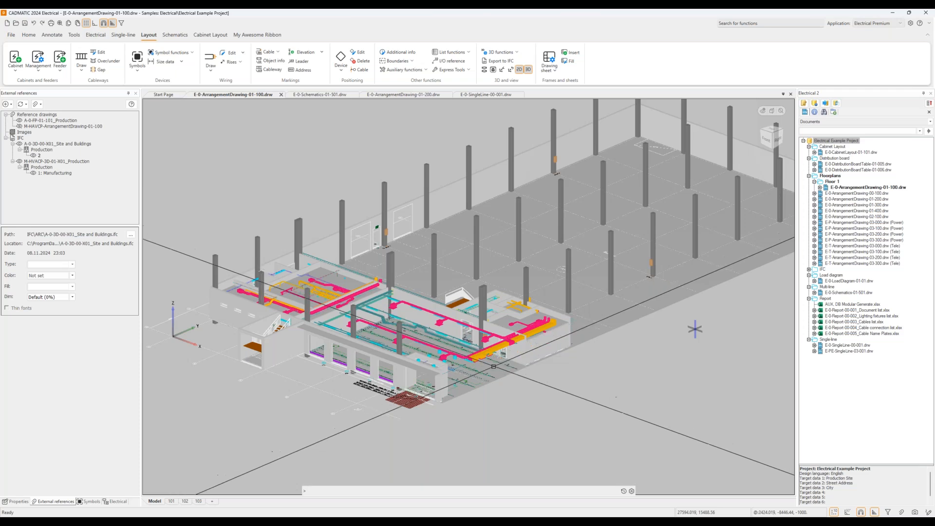
scroll(487, 354, up, 5)
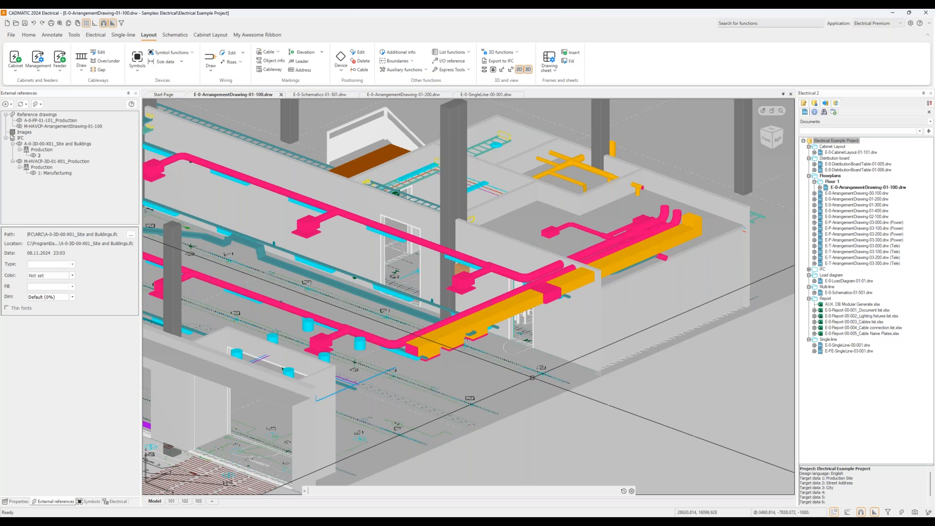
click(916, 514)
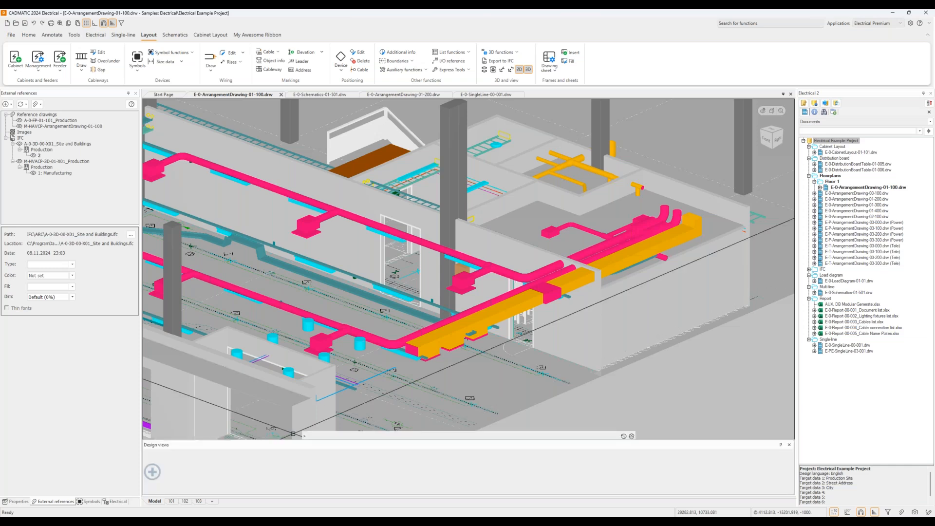
double_click(193, 491)
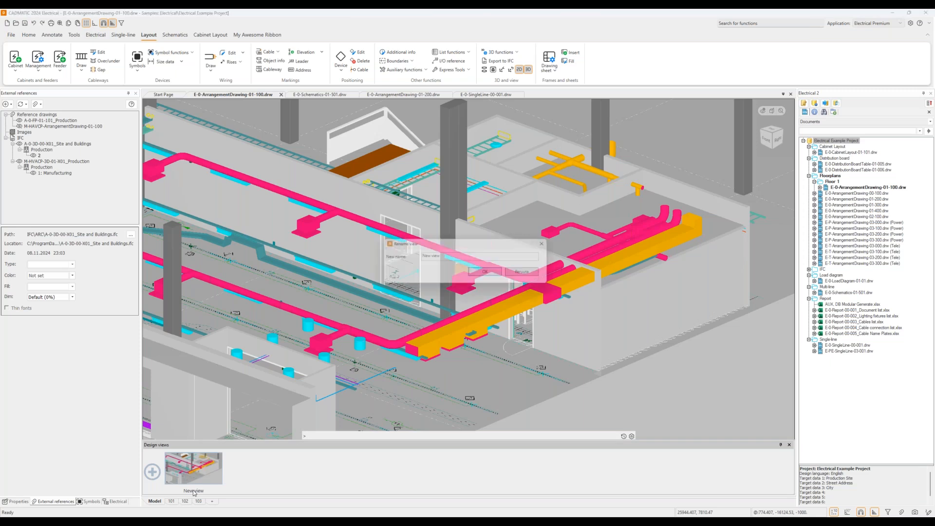
text(3D Shop)
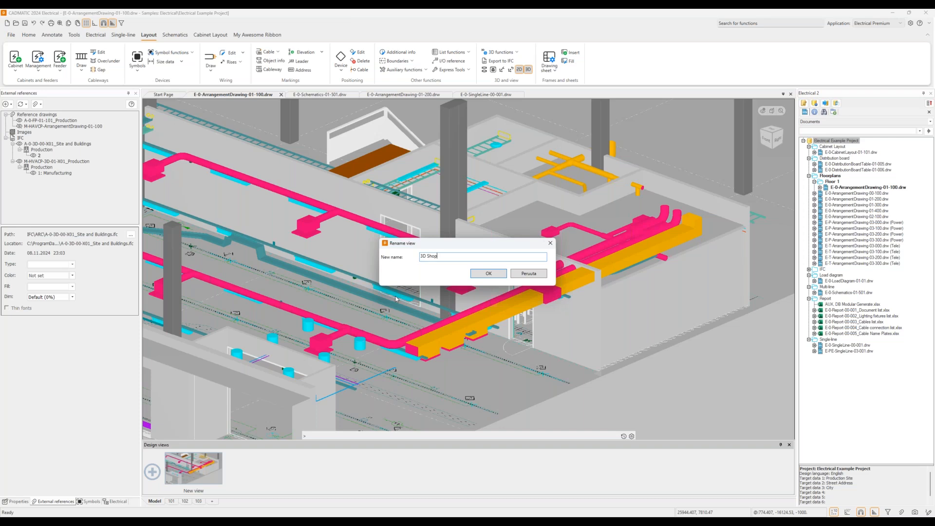
click(489, 274)
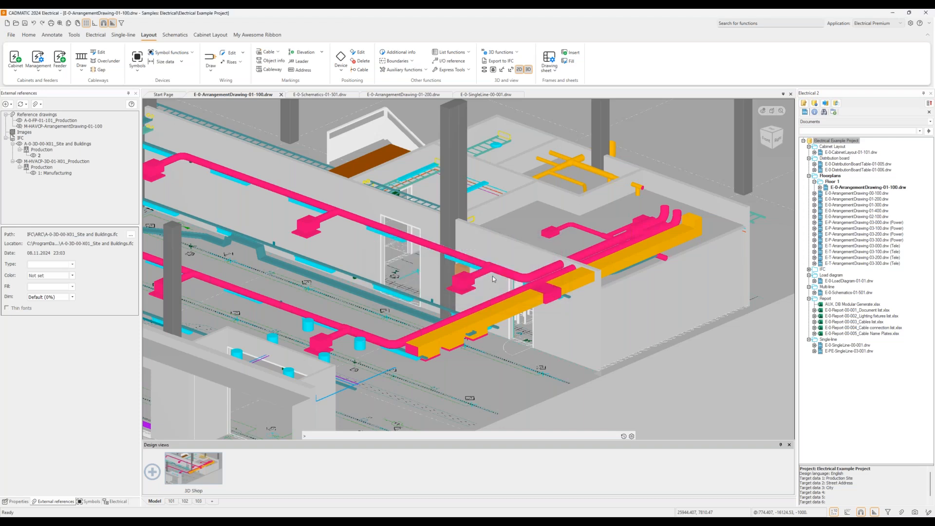
Step: Switch to the 2D floor plan of the shop area and save it as a design view named 2D Shop
click(530, 70)
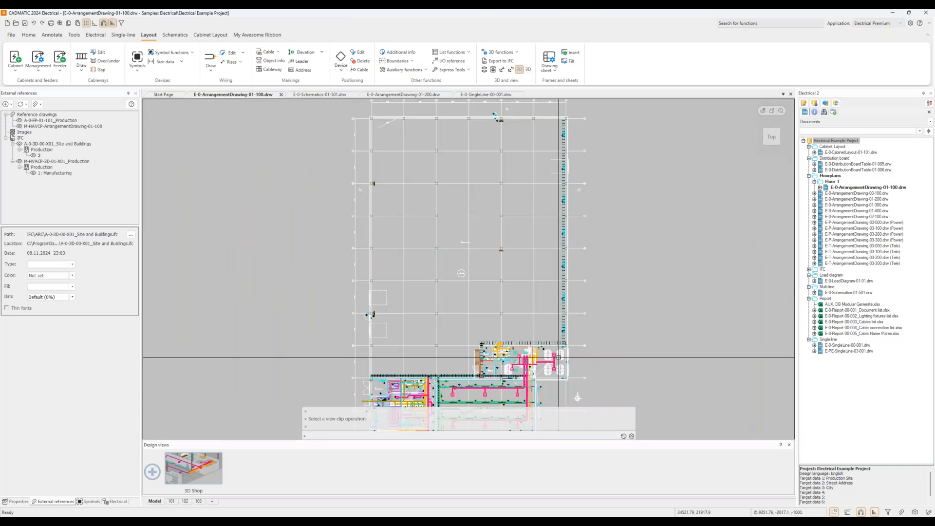
scroll(558, 357, up, 10)
scroll(497, 276, down, 3)
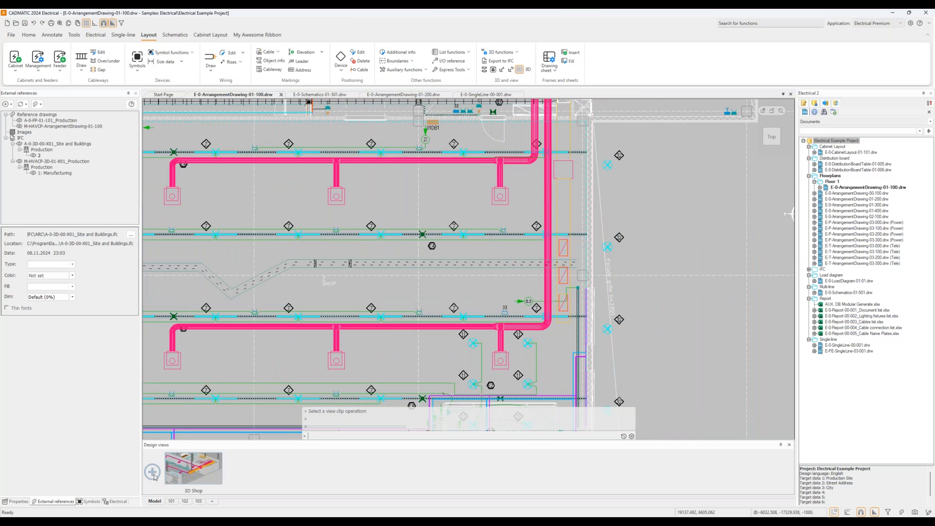
click(152, 472)
double_click(257, 491)
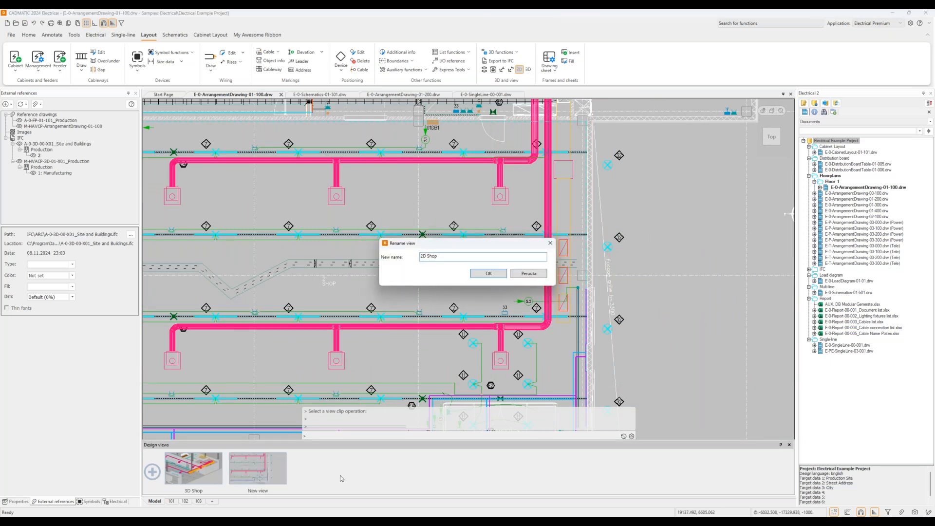
click(487, 274)
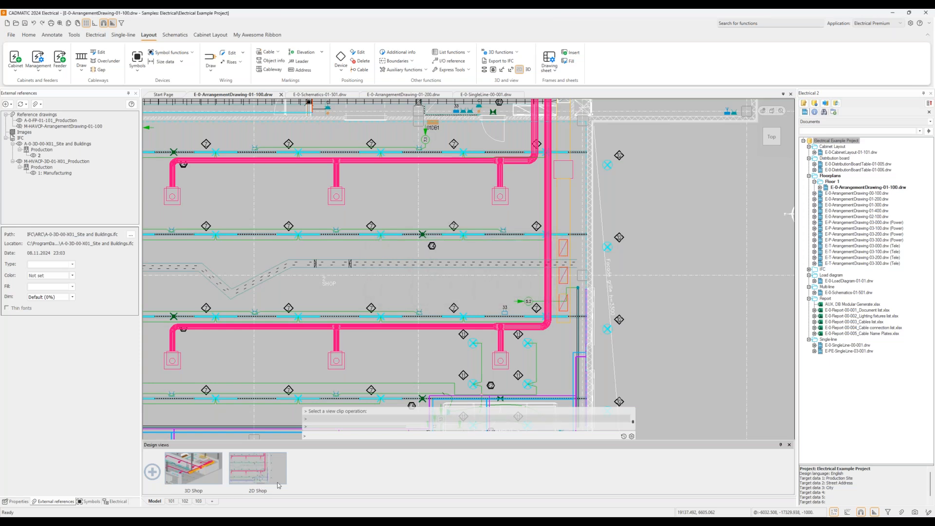
Step: Switch between the 2D Shop and 3D Shop design views, ending in 3D Shop, and turn on the 3D display of electrical objects
click(213, 473)
click(252, 469)
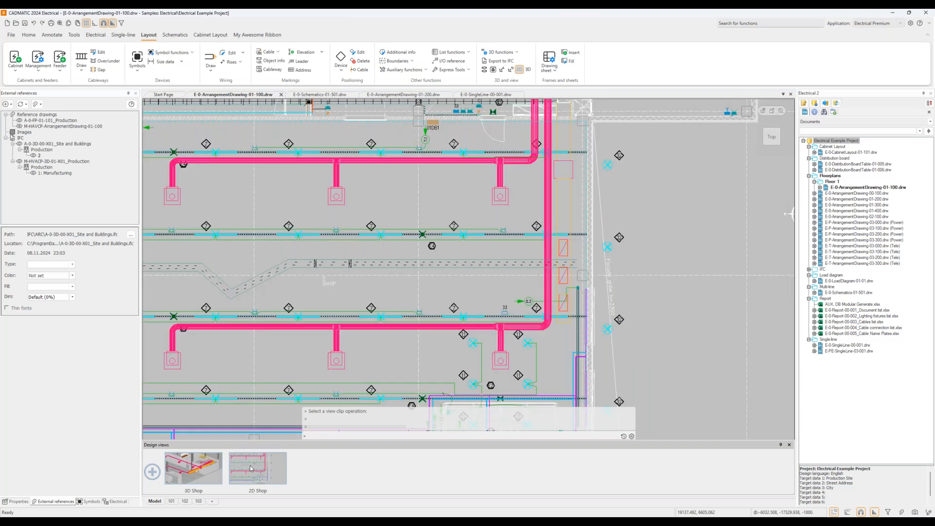
click(191, 473)
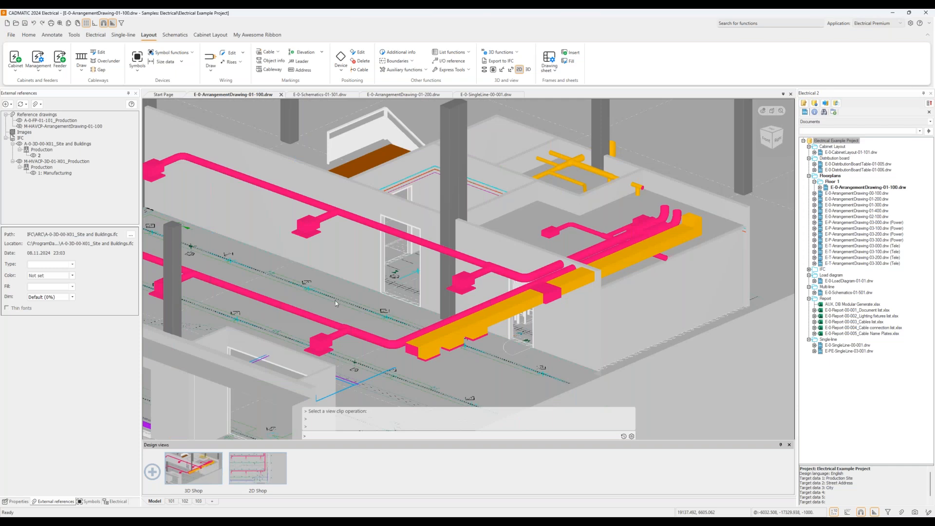
scroll(341, 307, down, 5)
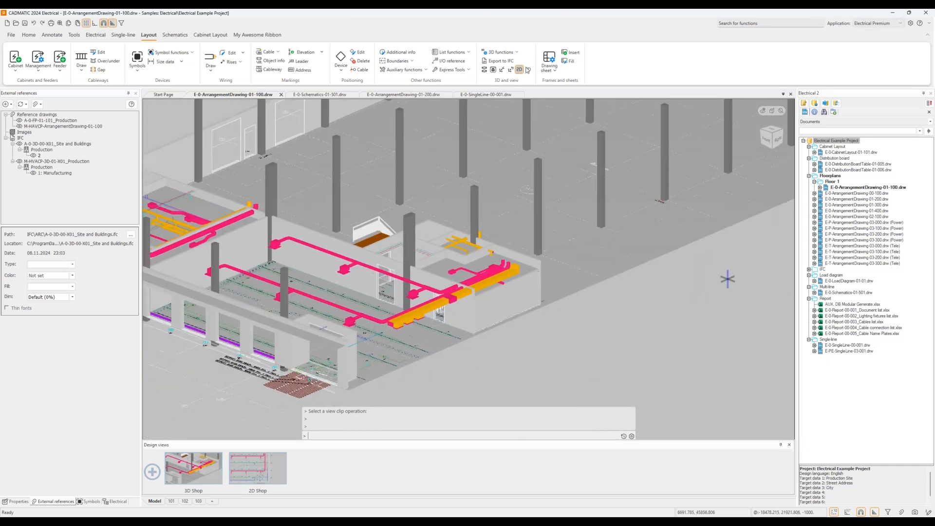
click(528, 70)
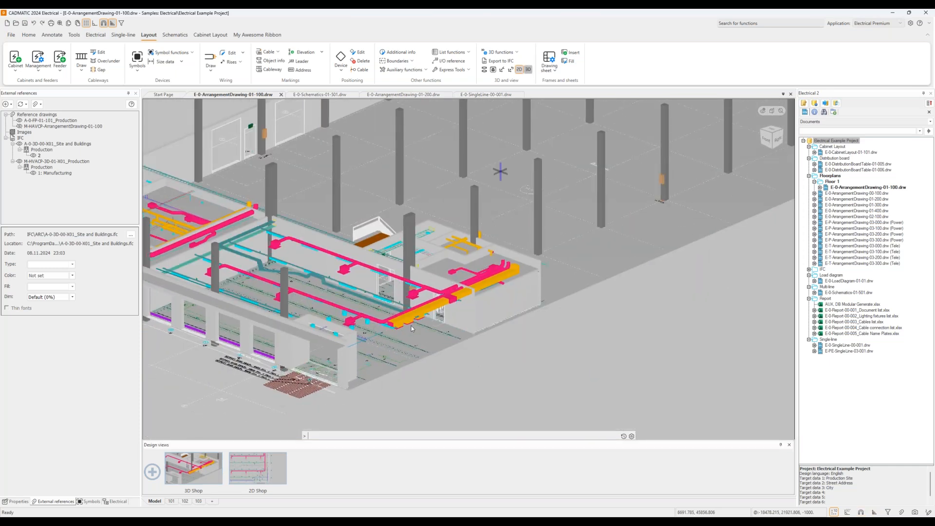
Step: Examine the cable tray passing beneath the HVAC ducts at the shop's east end, selecting it to view its properties
scroll(411, 326, down, 3)
scroll(437, 359, up, 6)
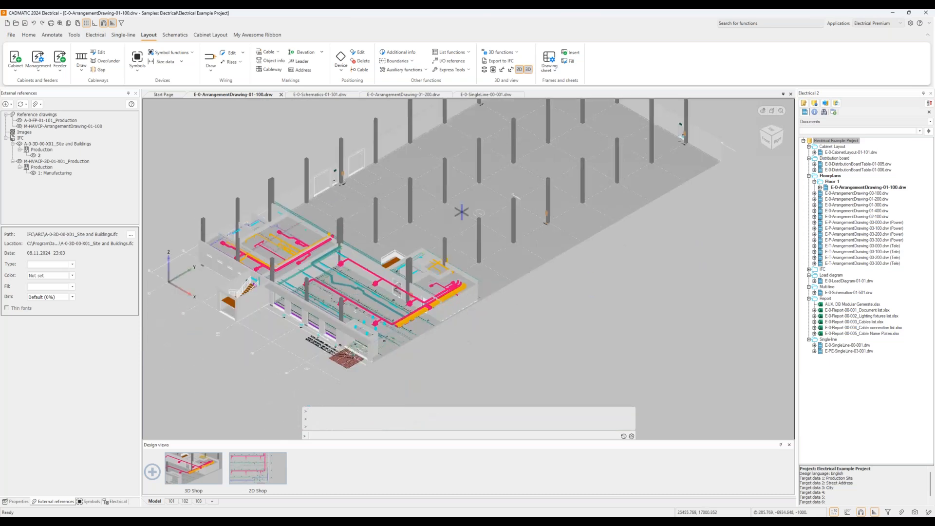
middle_drag(417, 341, 409, 294)
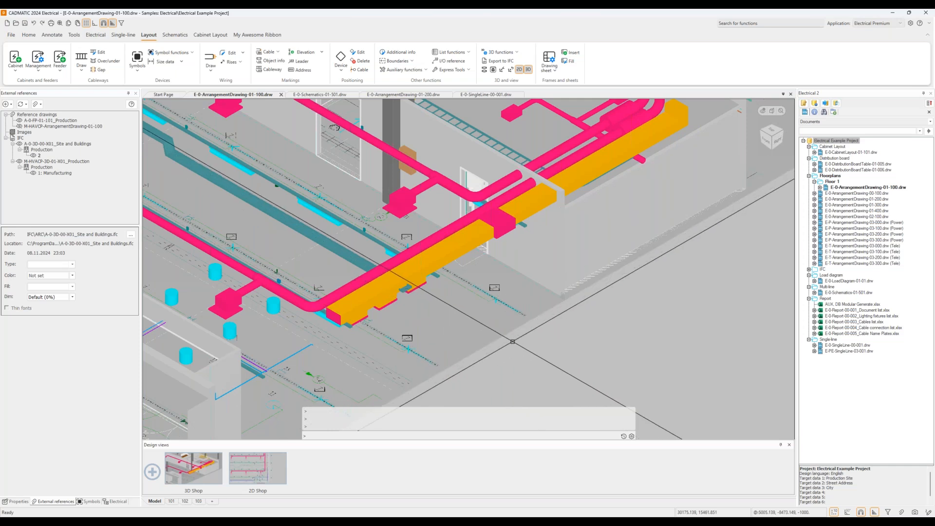
middle_drag(446, 333, 445, 297)
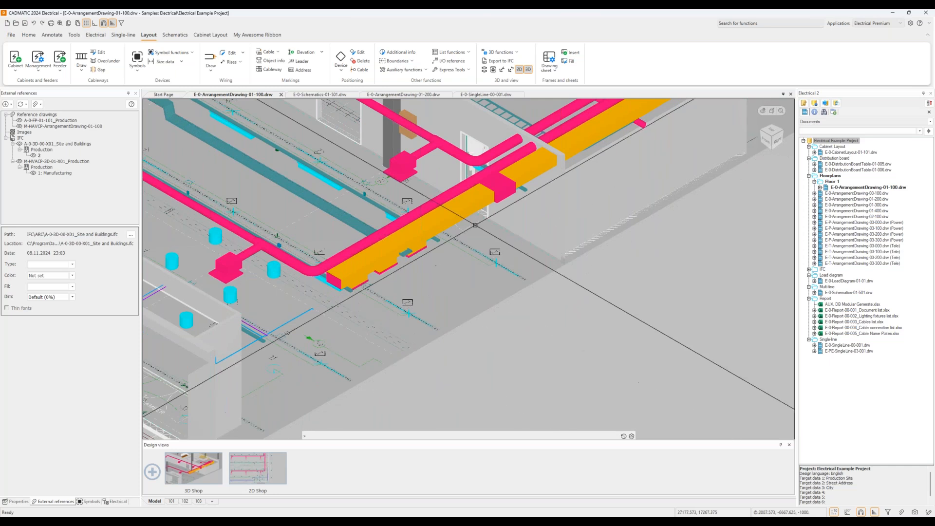
click(405, 253)
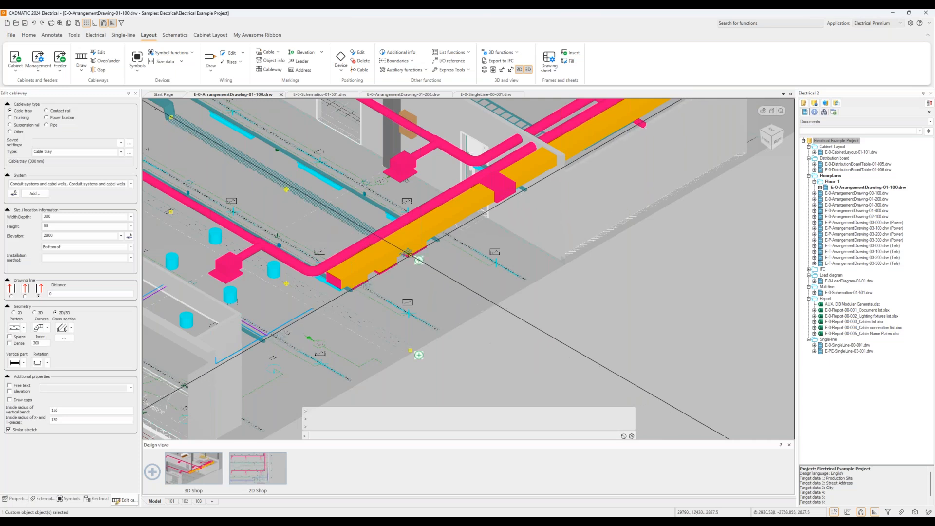
scroll(410, 256, down, 2)
middle_drag(410, 256, 448, 310)
key(Escape)
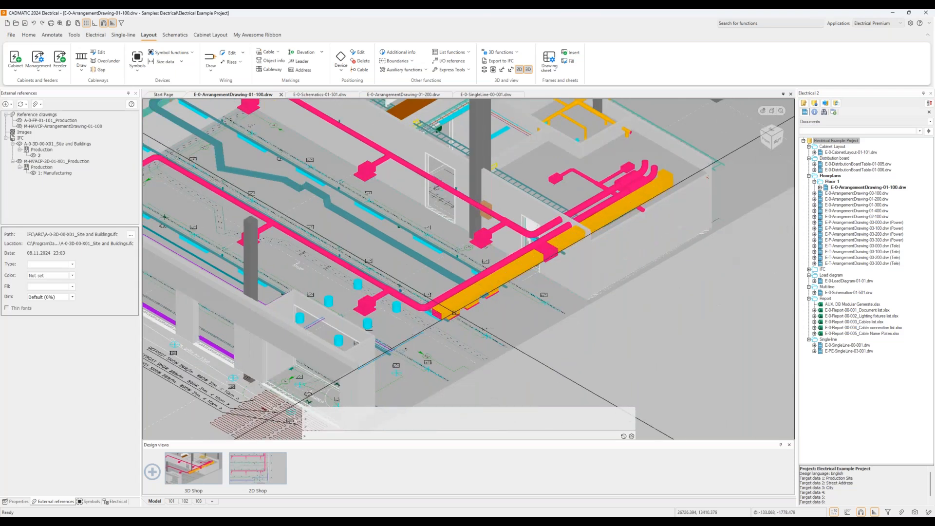
Step: Restore the 2D Shop design view and create collision geometry from the reference drawings
click(257, 471)
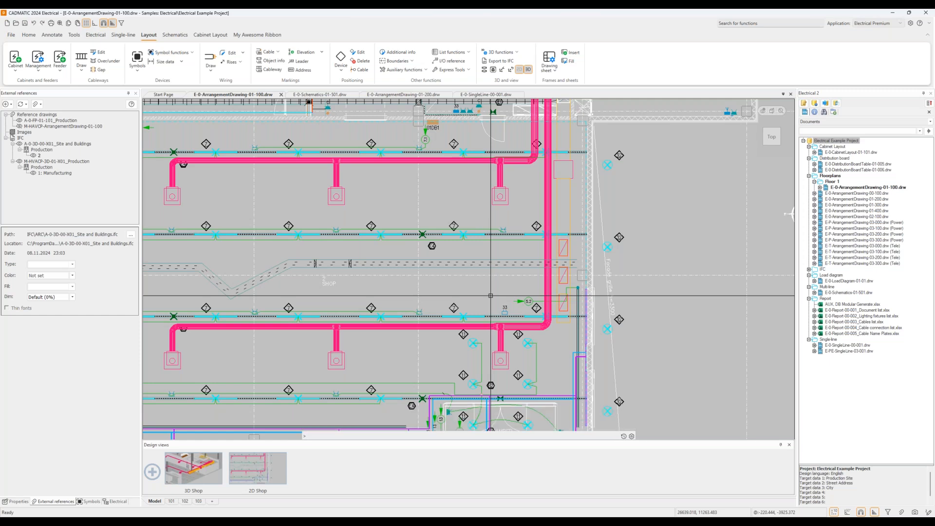
click(517, 54)
mouse_move(531, 92)
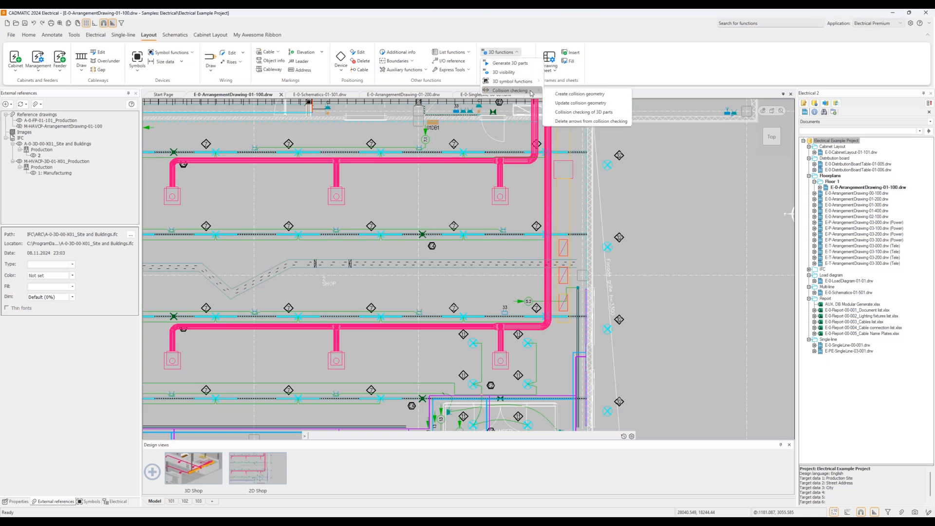
click(604, 95)
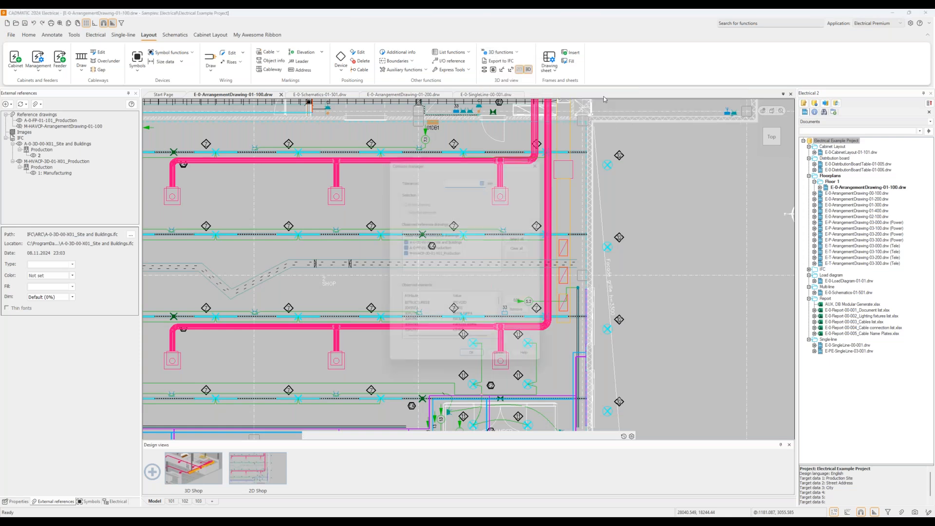
click(480, 367)
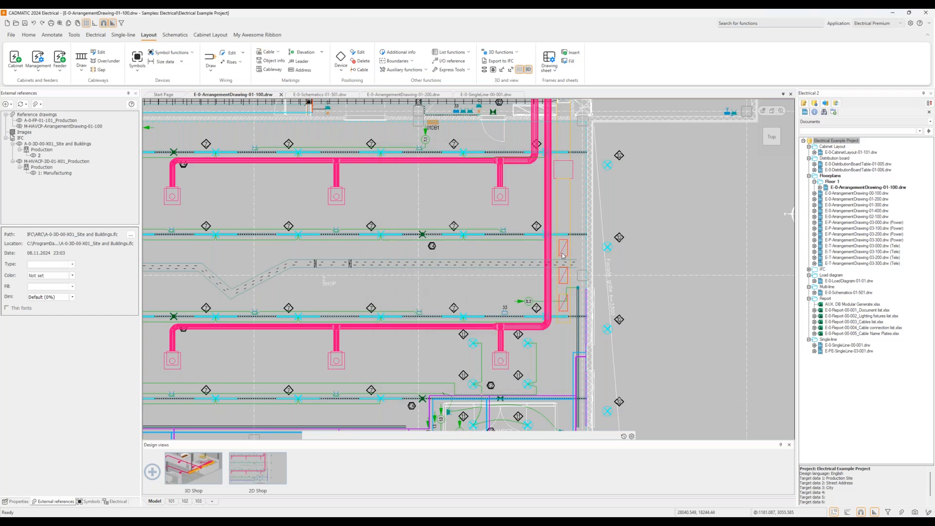
Step: Run a 3D collision check on the entire drawing against M-HVACP-3D-01-X01_Production with 10 mm tolerance and inspect the arrow at the main duct
click(516, 53)
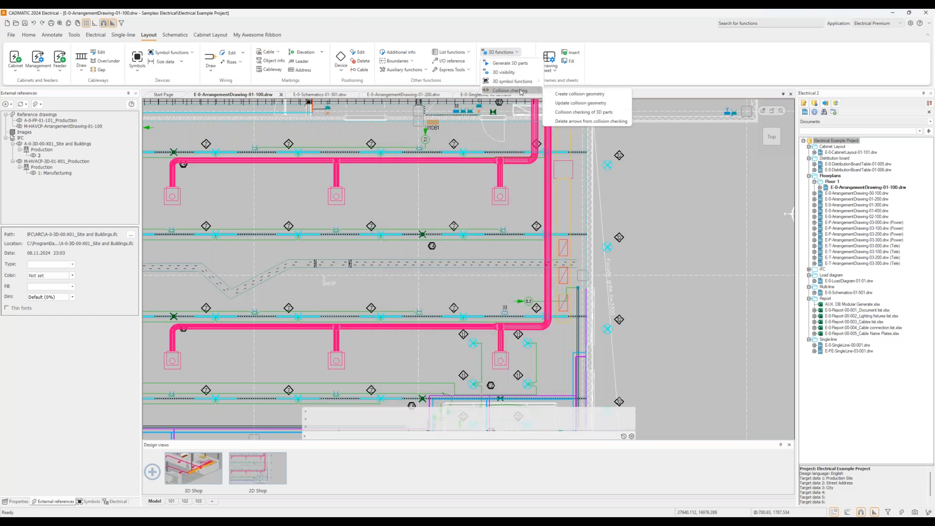
click(583, 112)
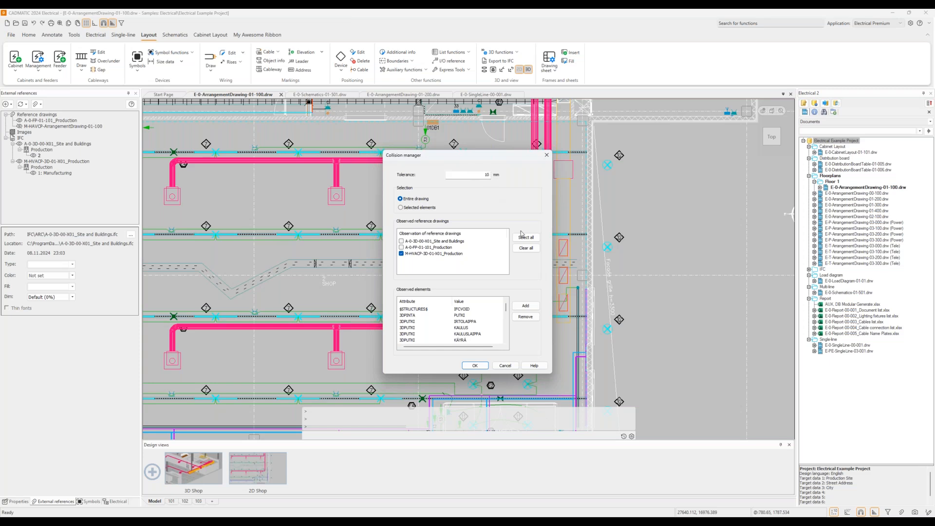
click(475, 366)
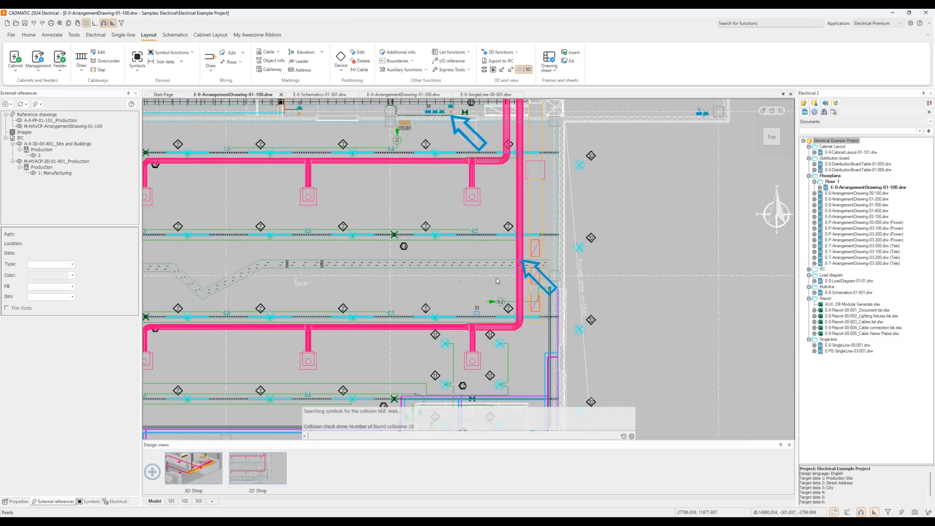
scroll(450, 281, up, 3)
middle_drag(449, 277, 410, 281)
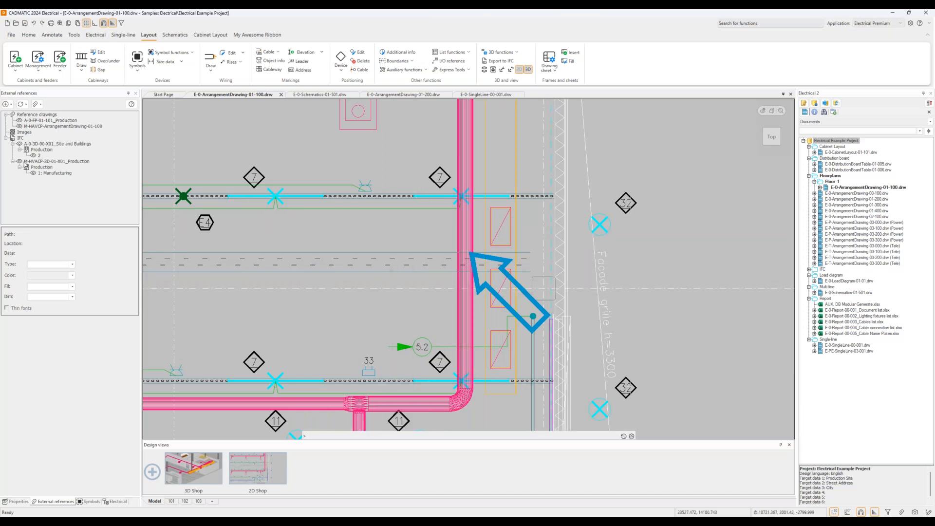
click(515, 53)
mouse_move(521, 88)
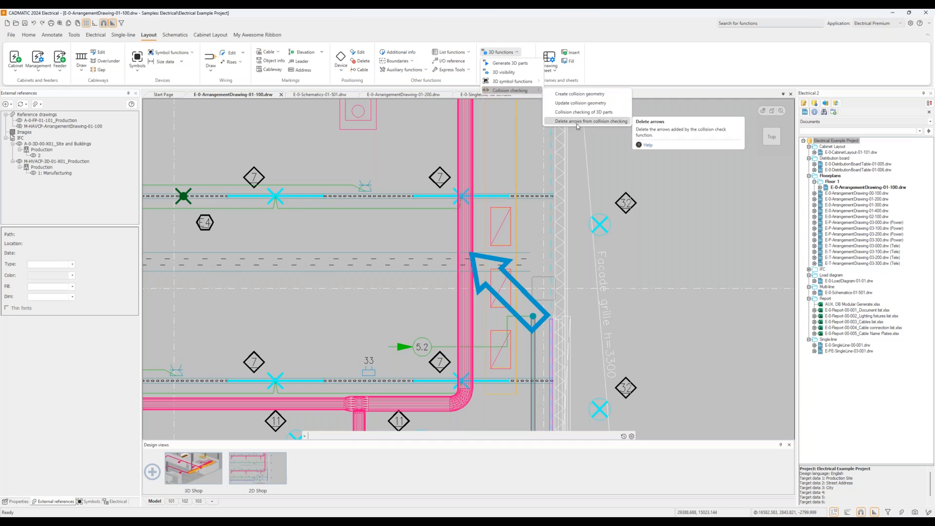
click(542, 164)
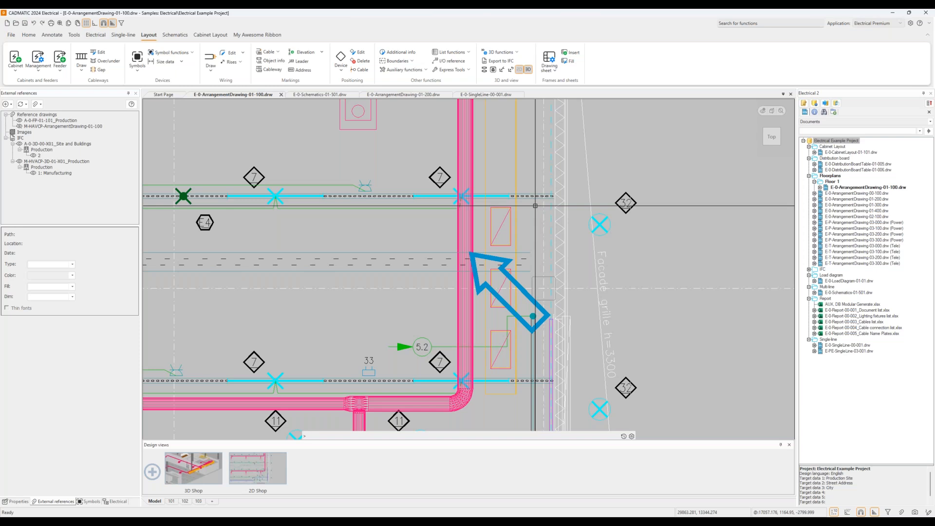
Step: Select the A-0-3D-00-X01_Site and Buildings IFC reference and restore the 3D Shop design view to show the collision arrows in 3D
right_click(63, 145)
click(106, 221)
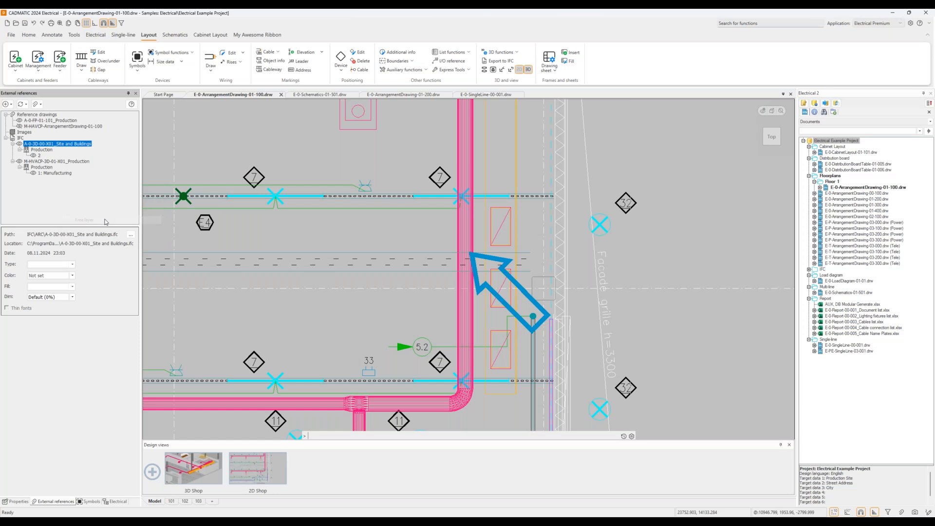
click(212, 470)
click(496, 286)
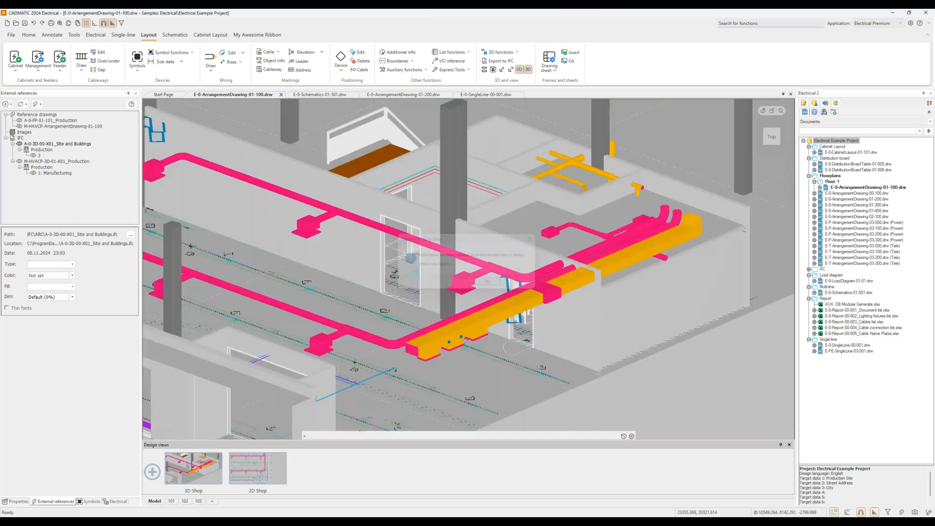
Step: Shorten the 300 mm cable tray running beneath the HVAC ducts so that it ends before the round duct
click(530, 69)
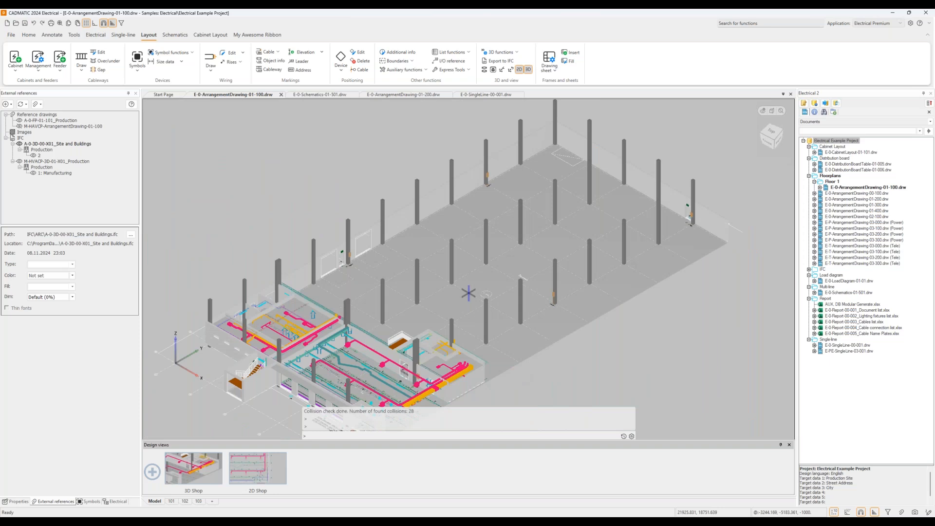
scroll(457, 331, up, 10)
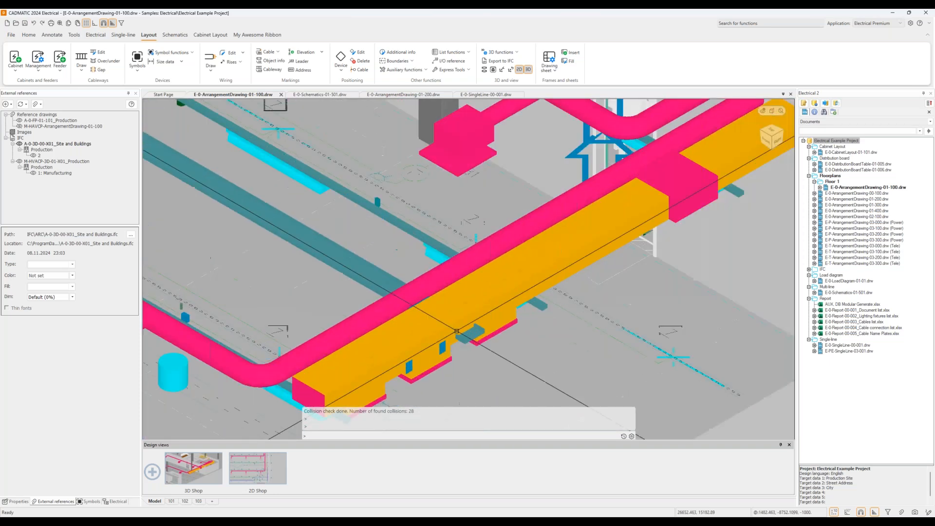
click(456, 331)
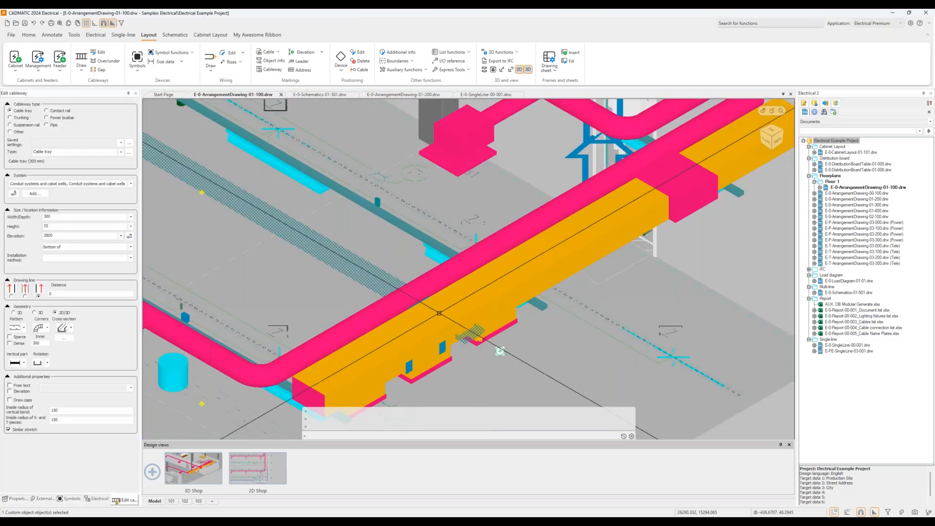
drag(766, 140, 780, 142)
scroll(648, 258, down, 5)
middle_drag(762, 327, 650, 311)
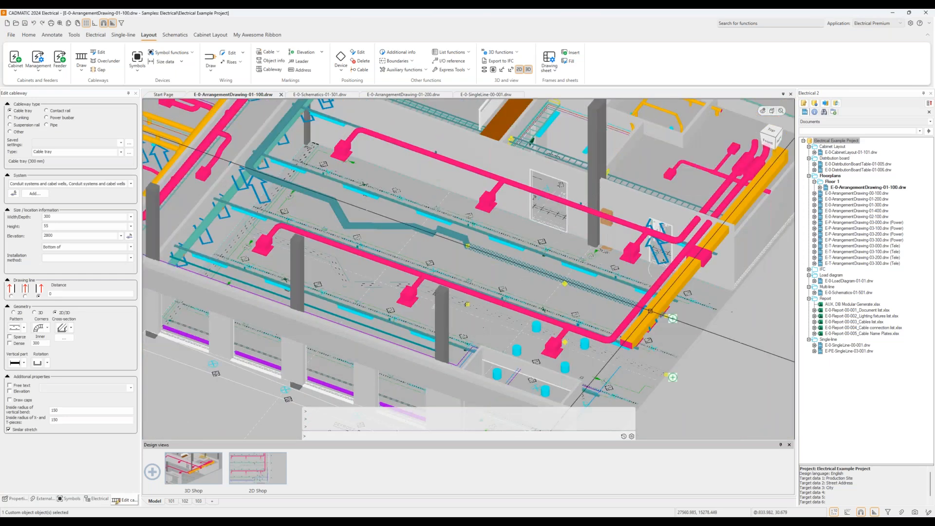
scroll(650, 311, up, 5)
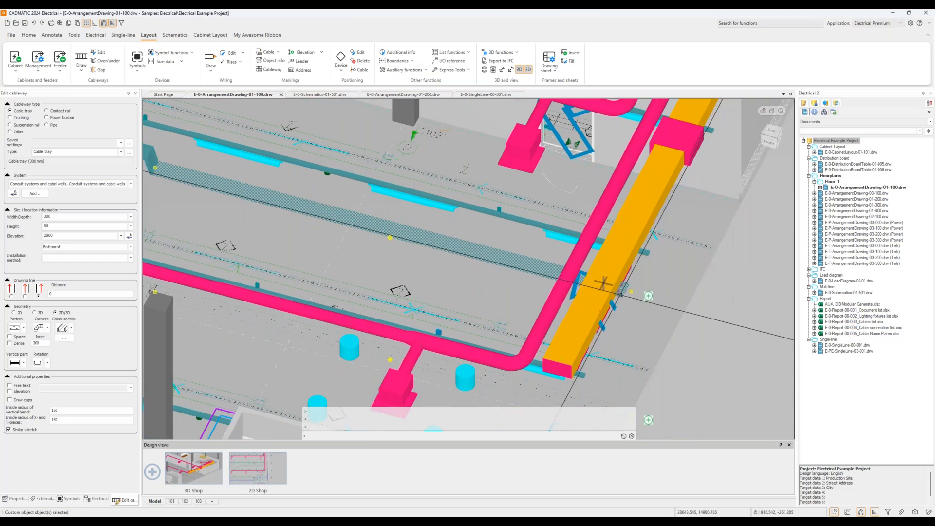
click(631, 292)
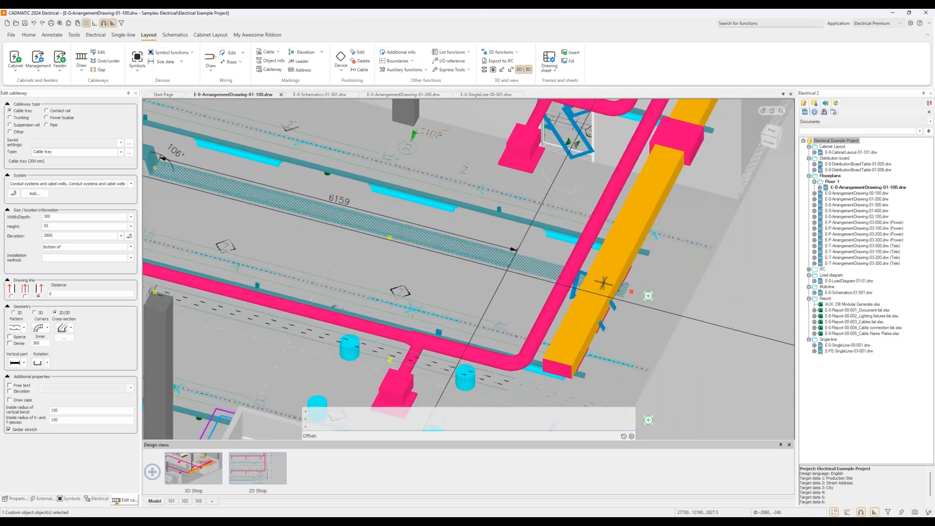
click(499, 269)
shift+middle_drag(569, 277, 533, 281)
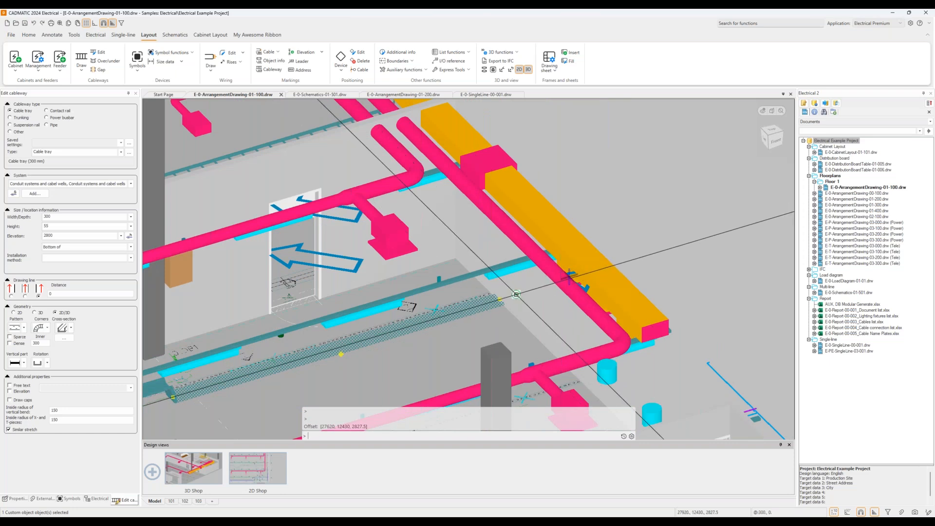
Step: Try to continue the cable tray from its shortened end with the elevation taken from the round duct
click(516, 294)
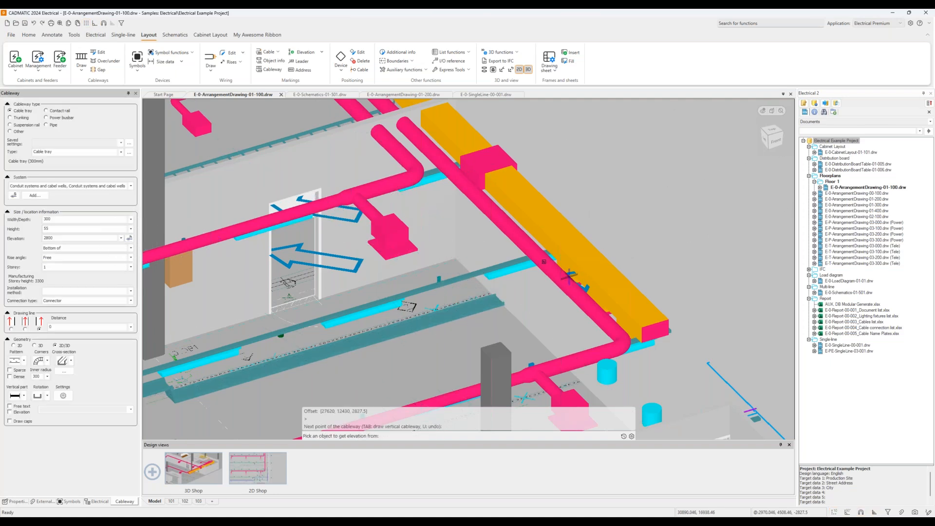
click(569, 275)
scroll(569, 276, up, 3)
key(Escape)
Step: Apply a collision checking function and retry picking the round duct's elevation for the cable tray extension
click(519, 52)
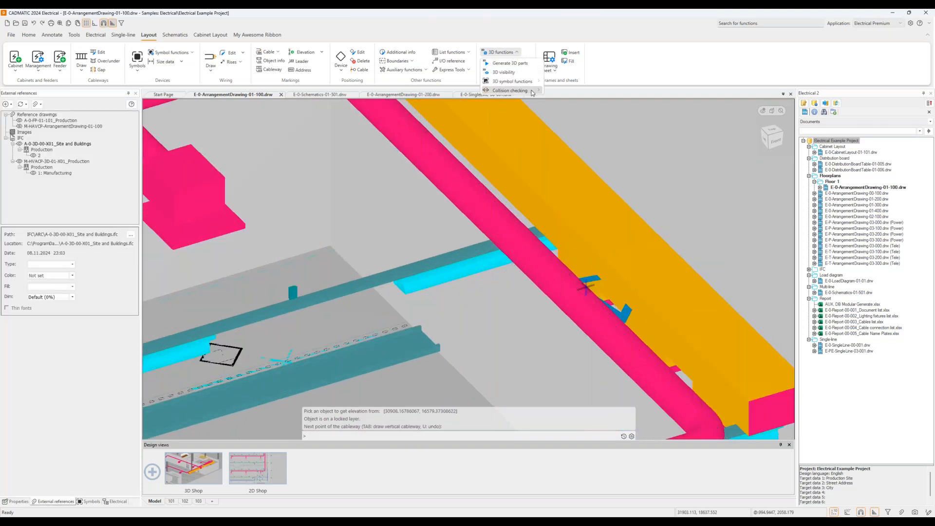
click(598, 98)
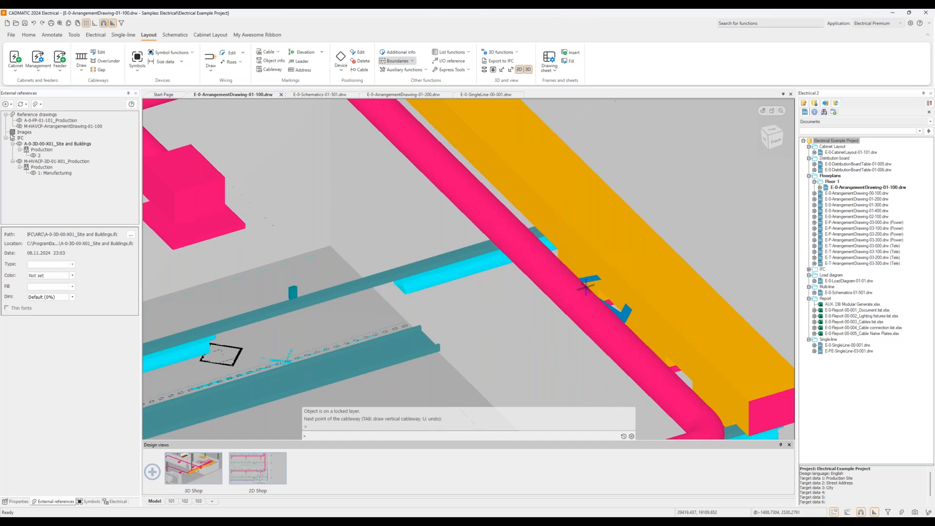
click(287, 361)
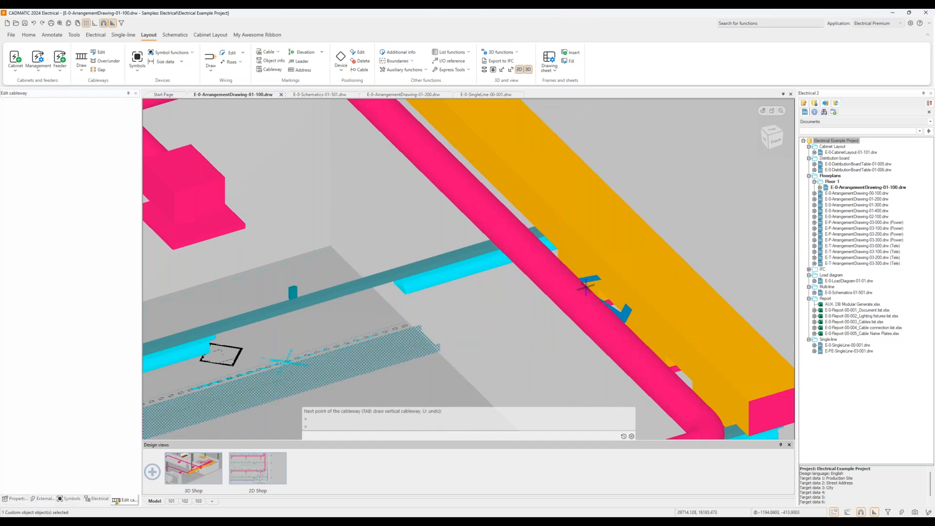
key(Escape)
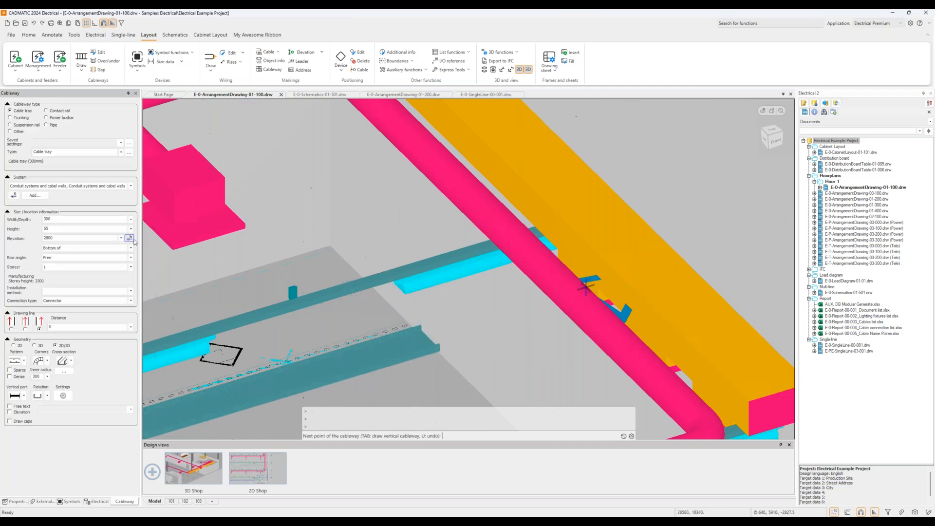
click(546, 271)
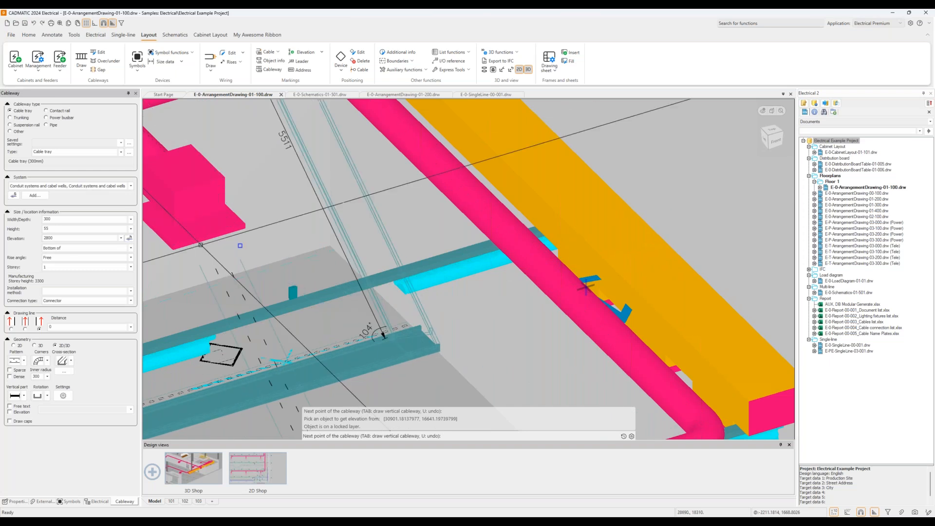
click(129, 238)
click(618, 255)
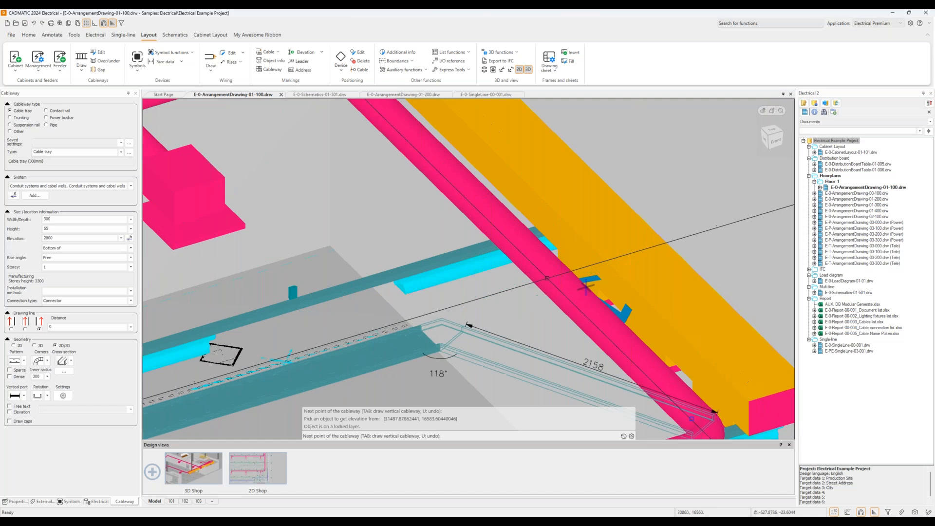
key(Escape)
Step: Extend the shortened tray with a rising section and a level section about 1480 mm long at elevation 3200, crossing above both ducts
click(518, 52)
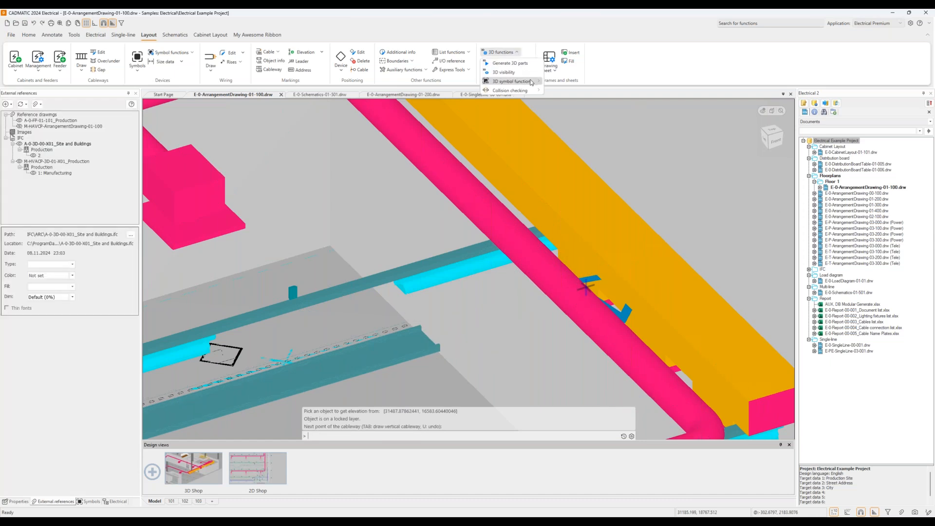
mouse_move(526, 91)
click(582, 103)
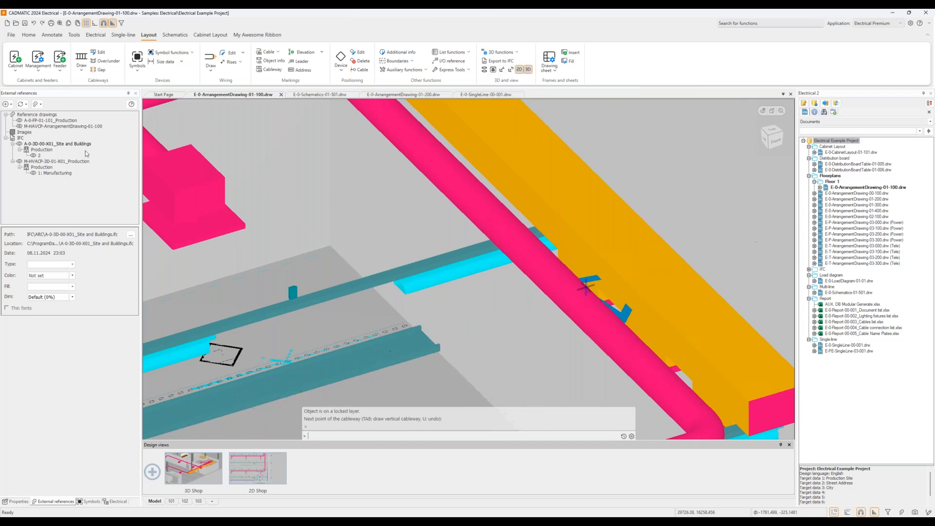
double_click(424, 347)
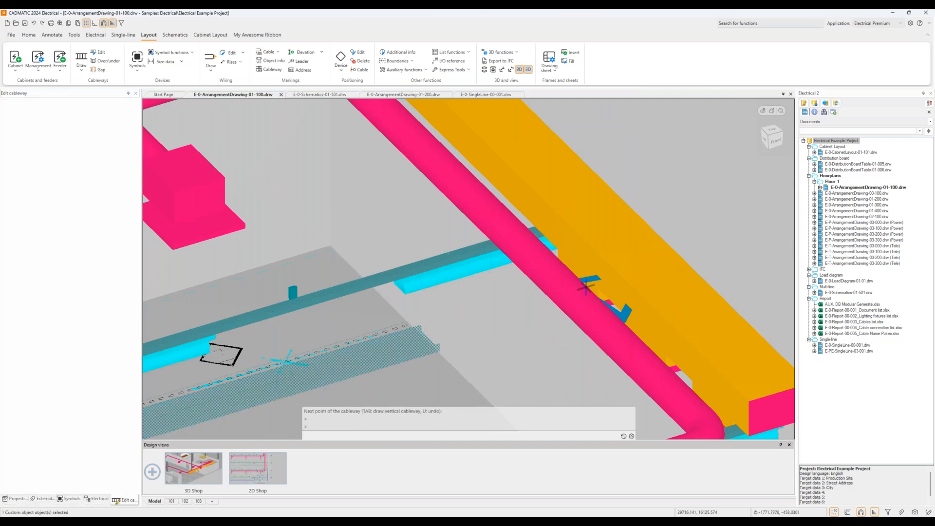
click(466, 327)
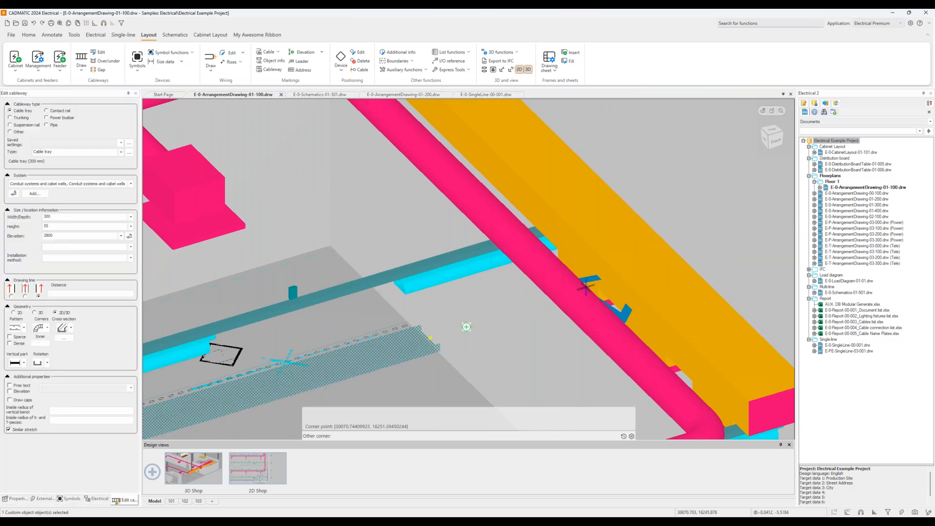
click(468, 326)
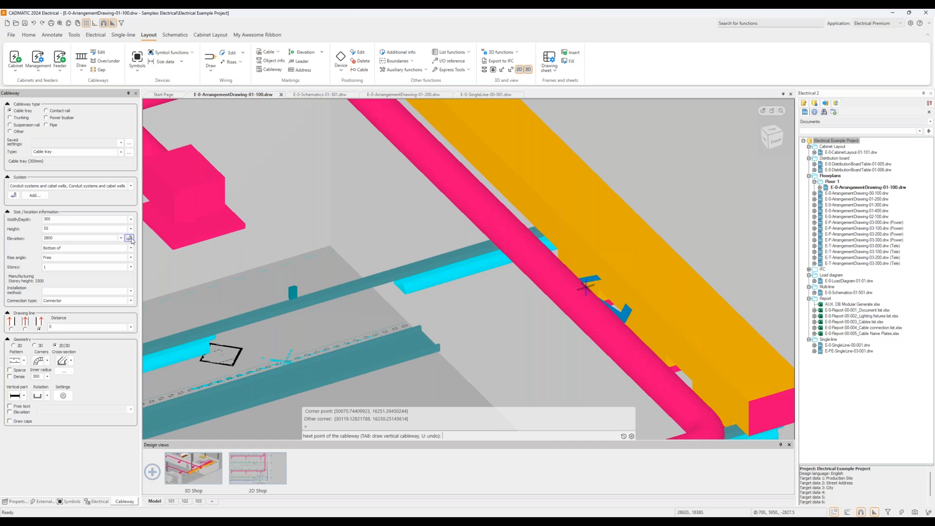
click(538, 259)
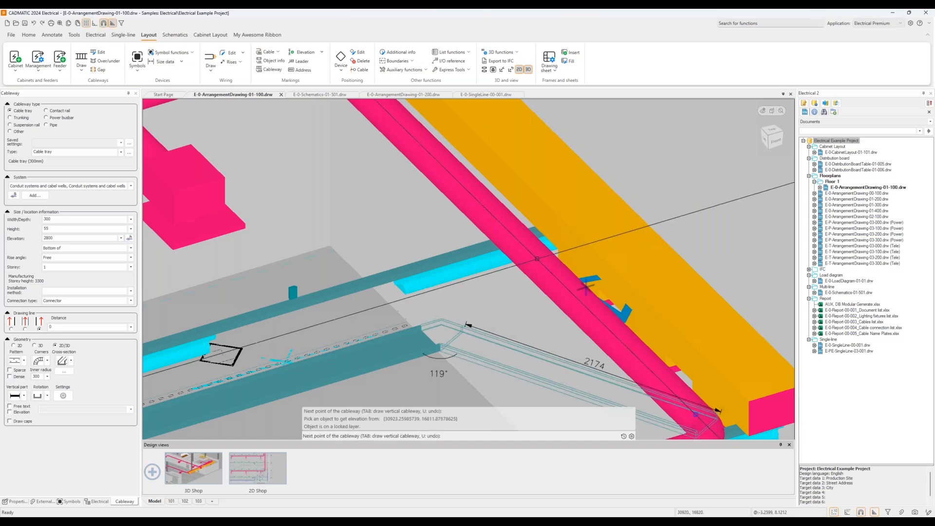
scroll(508, 302, down, 2)
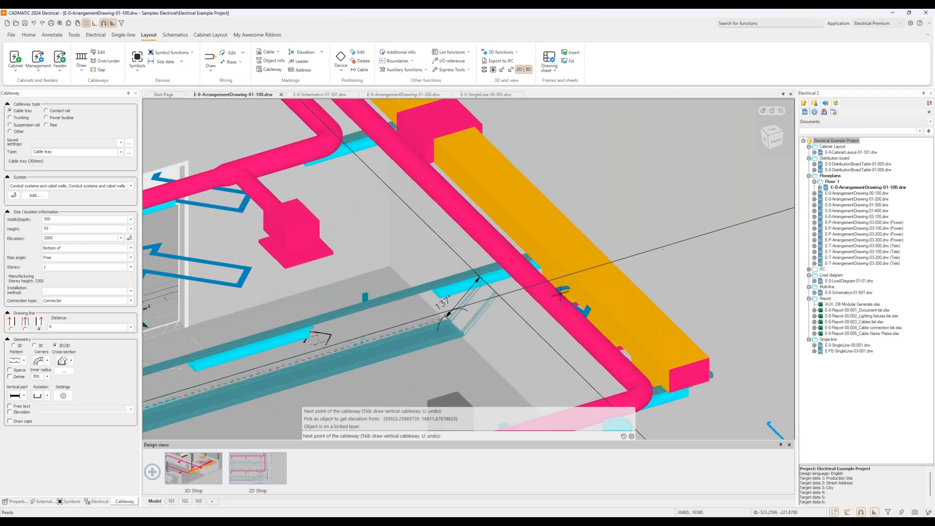
click(484, 276)
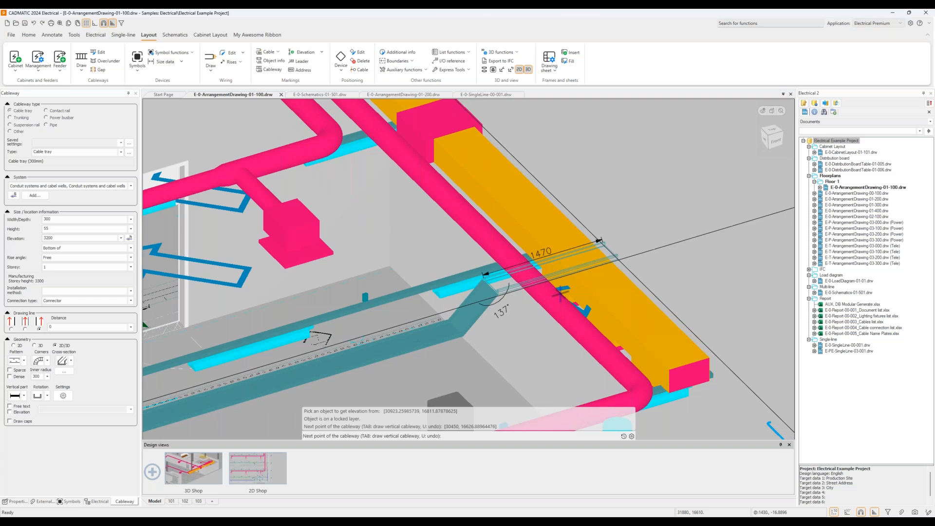
click(615, 257)
key(Escape)
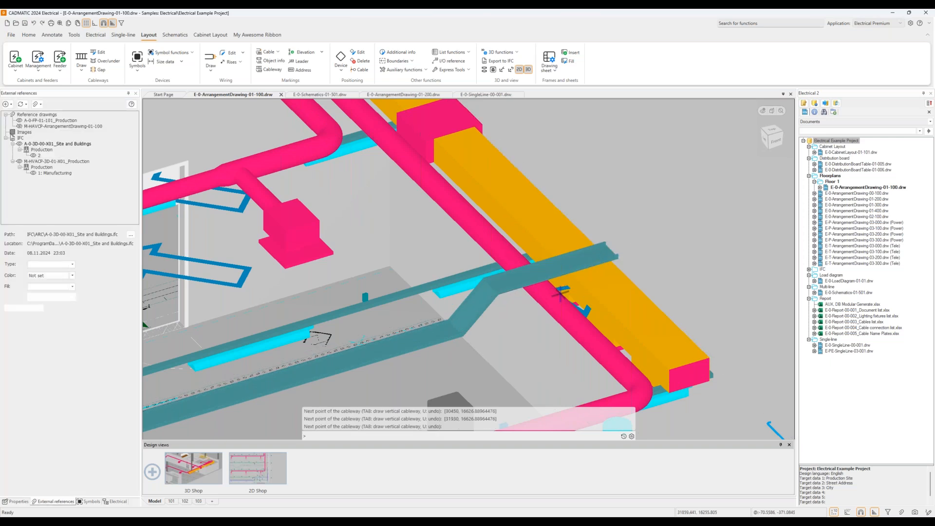
Step: Free the layer of the M-HVACP-3D-01-X01_Production IFC reference
shift+middle_drag(627, 291, 514, 311)
scroll(621, 284, down, 2)
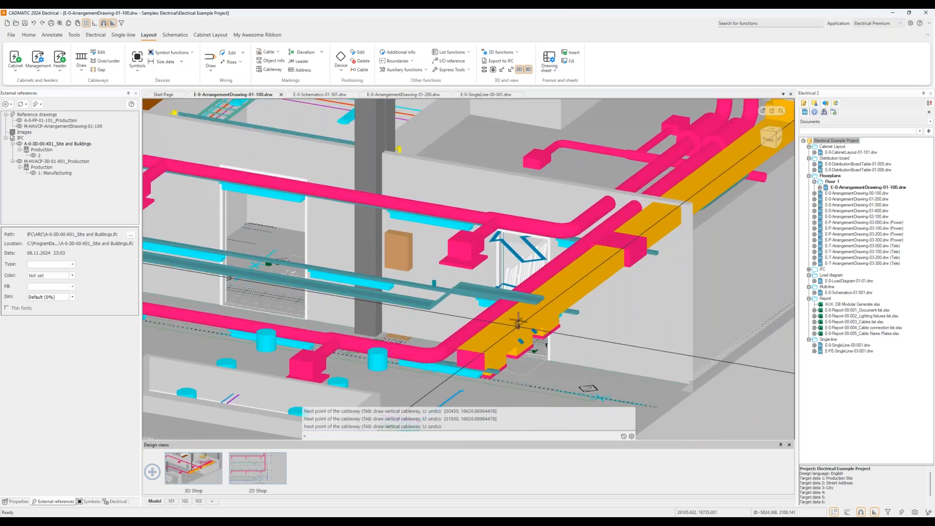
right_click(61, 164)
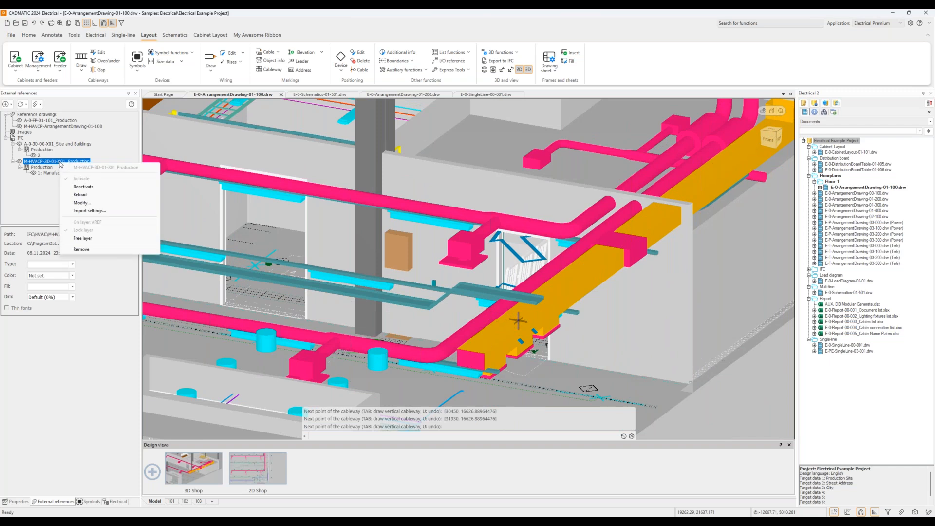
click(89, 237)
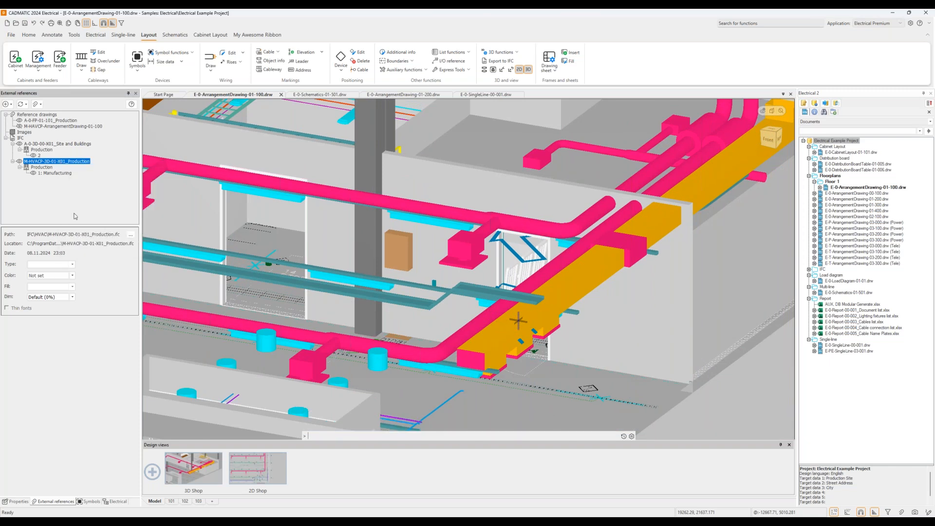
Step: Delete the raised level section and the sloped section of the cable tray at the ducts
scroll(531, 300, up, 3)
double_click(531, 299)
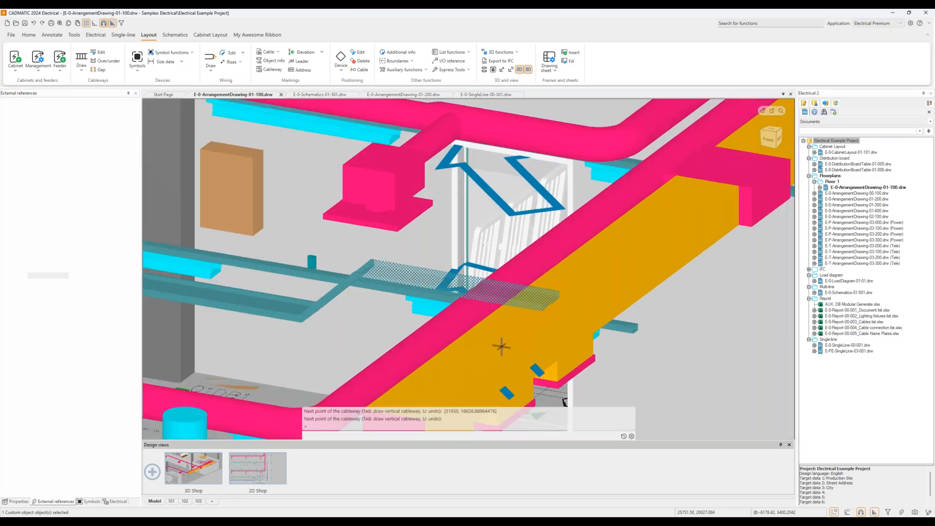
shift+middle_drag(430, 332, 449, 333)
key(Escape)
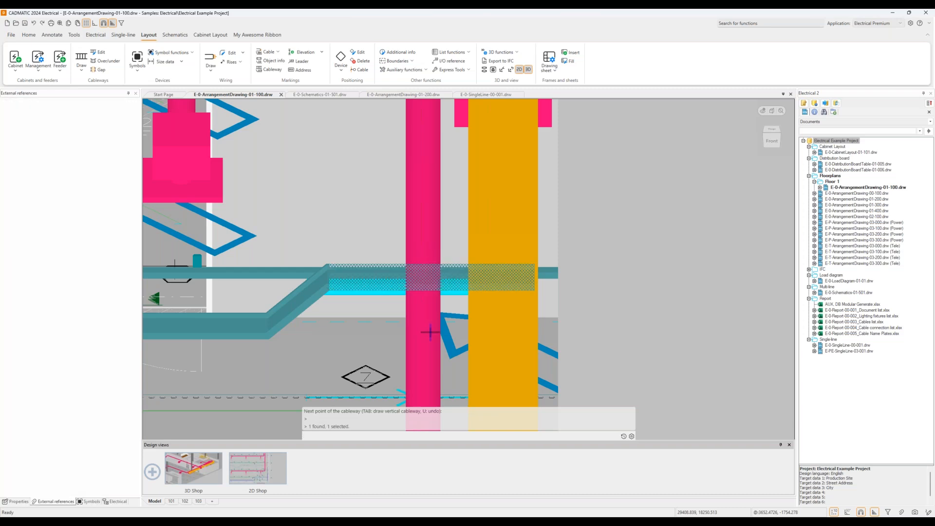
click(323, 285)
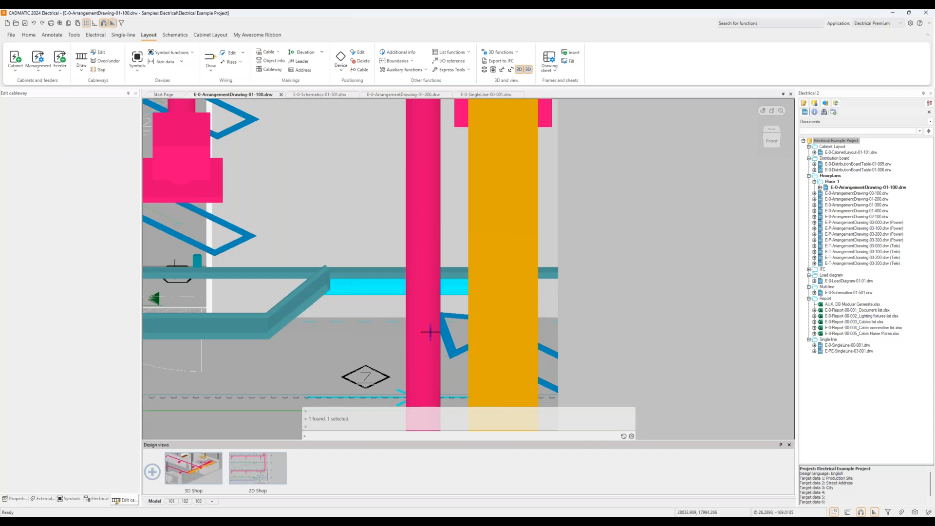
key(Delete)
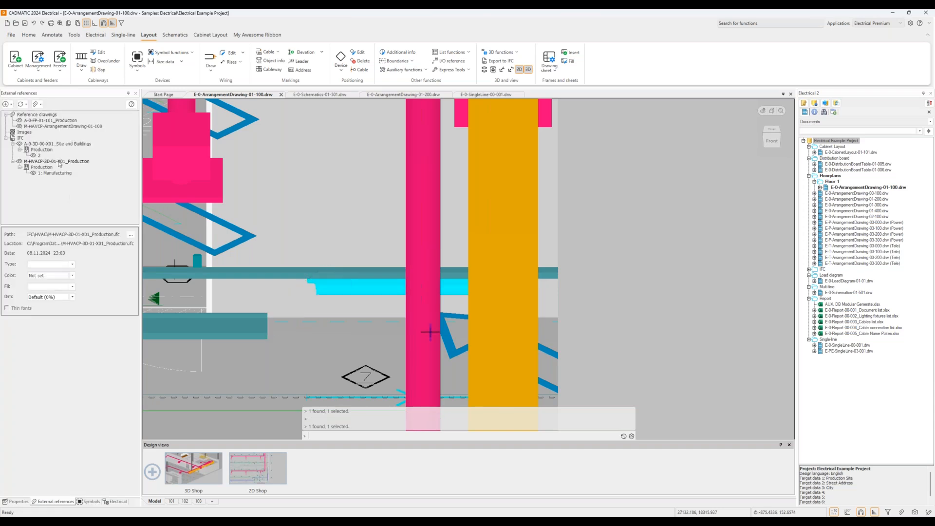
Step: Adjust the layer of the M-HVACP-3D-01-X01_Production reference and continue the cable tray, using the round duct's picked elevation to set 3150
right_click(59, 164)
click(52, 192)
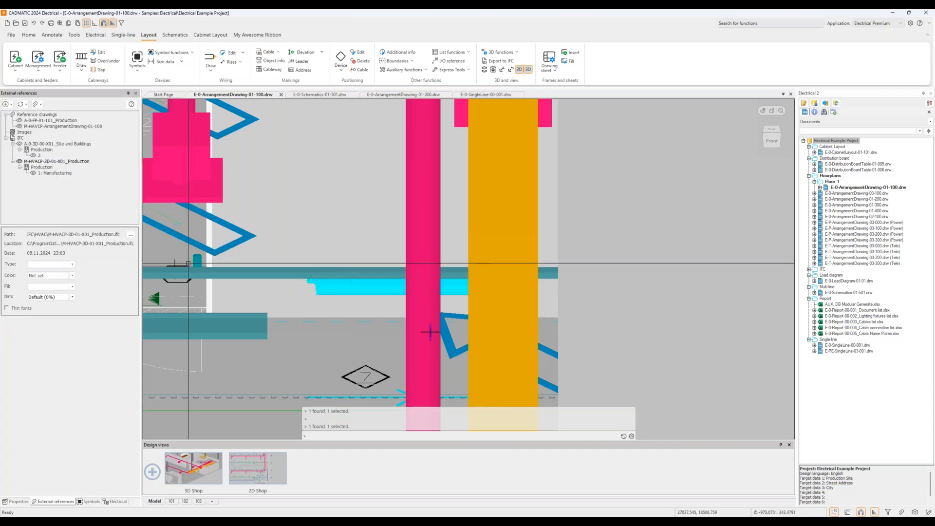
click(266, 332)
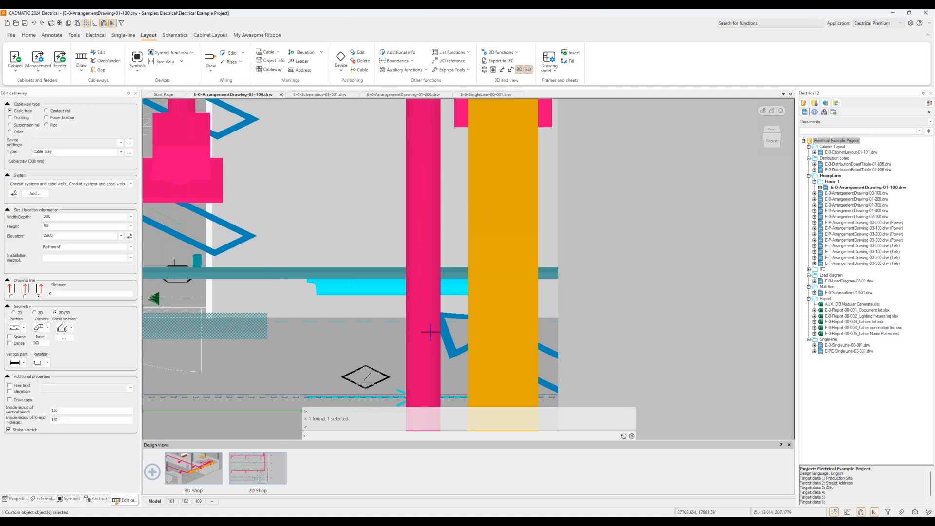
click(309, 326)
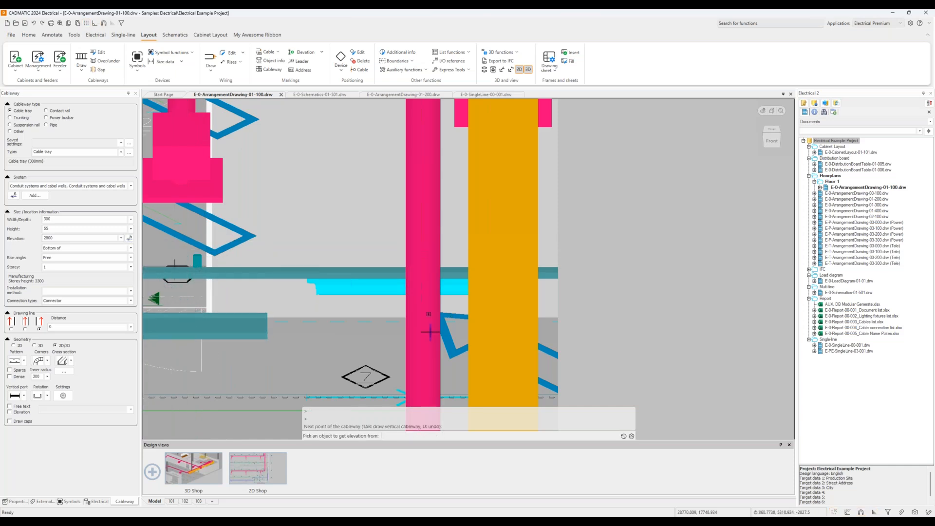
click(430, 332)
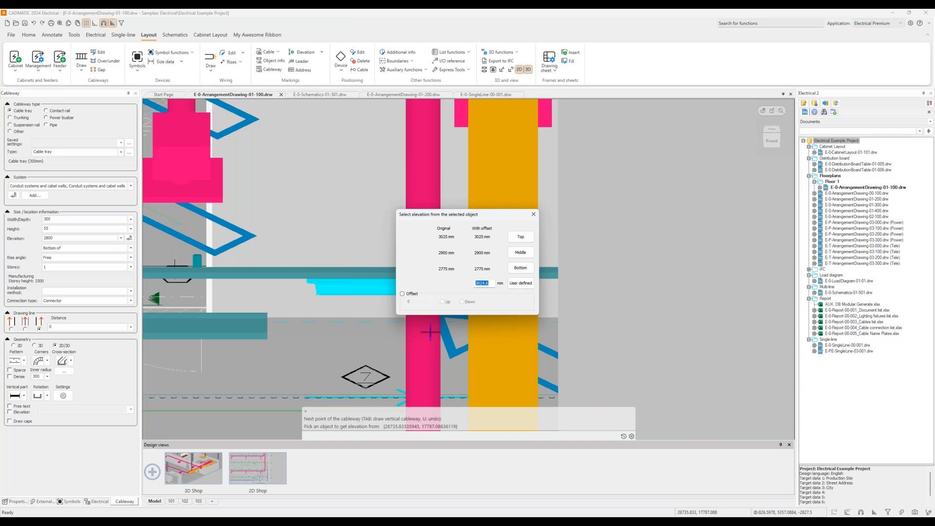
click(520, 284)
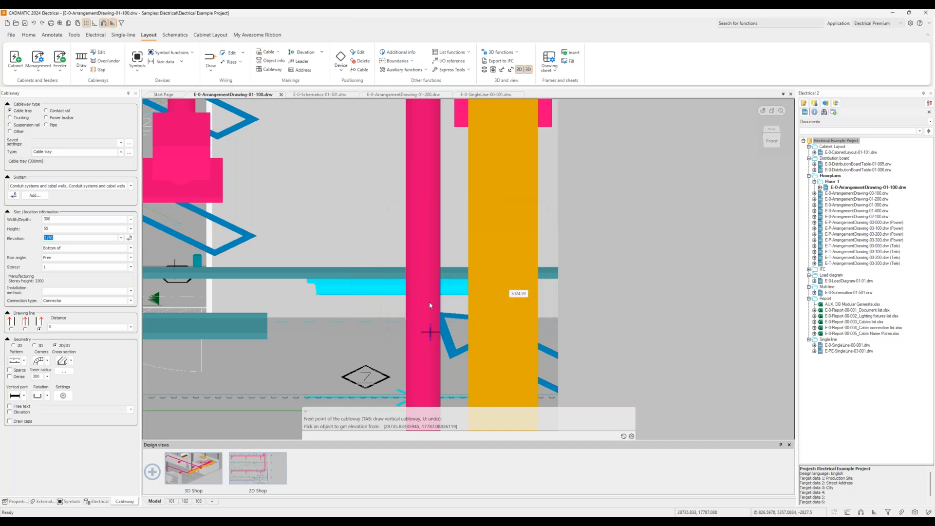
Step: Draw a rising tray section and a level section about 1700 mm long at elevation 3150, crossing above both ducts
click(311, 274)
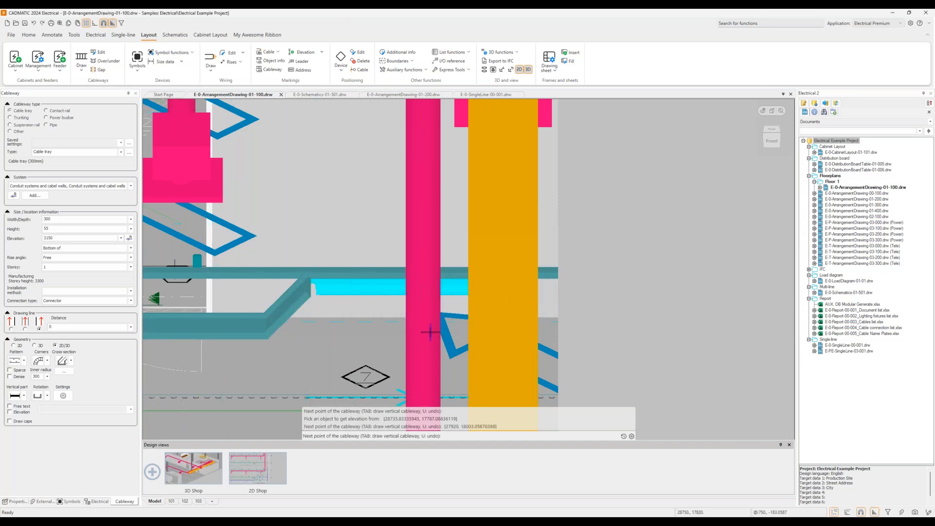
click(547, 308)
right_click(546, 308)
mouse_move(530, 288)
shift+middle_down()
mouse_move(510, 285)
mouse_move(529, 288)
shift+middle_up()
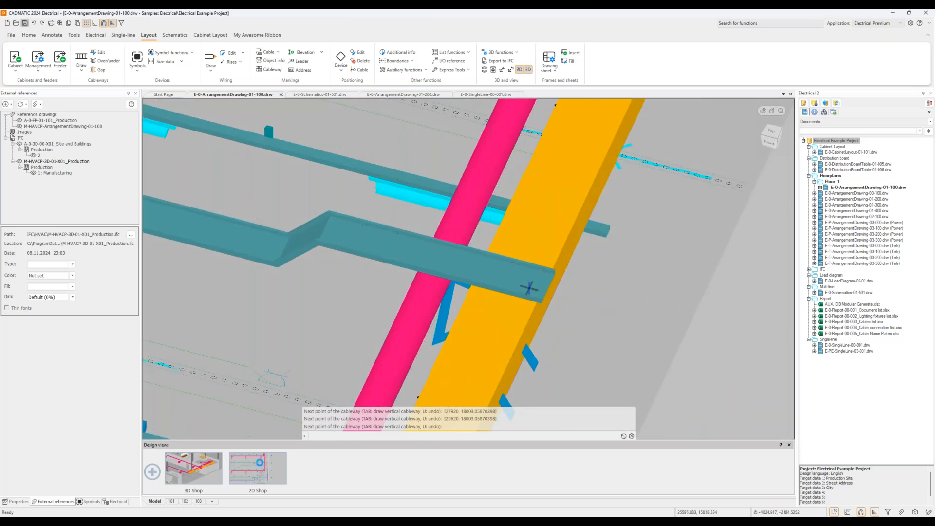
Step: In the 2D Shop view, run collision checking of 3D parts for the entire drawing against M-HVACP-3D-01-X01_Production
double_click(257, 467)
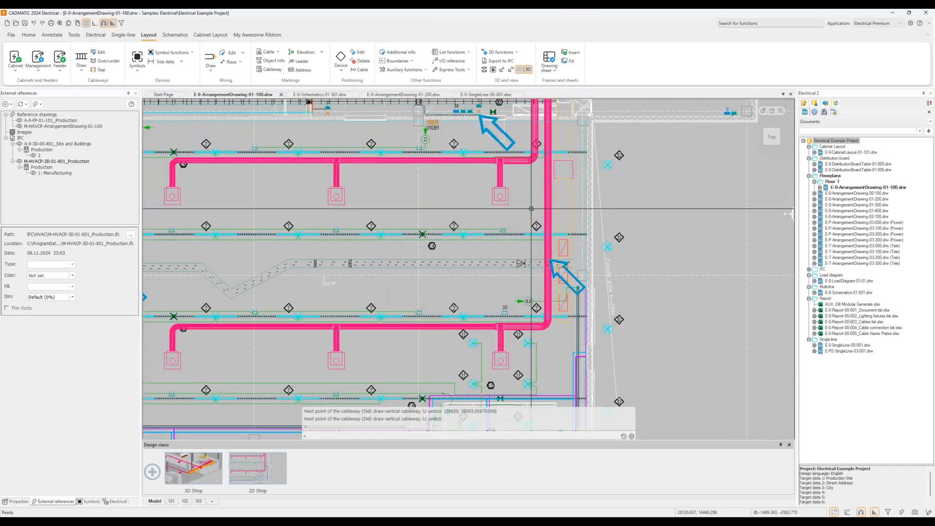
click(500, 51)
mouse_move(530, 85)
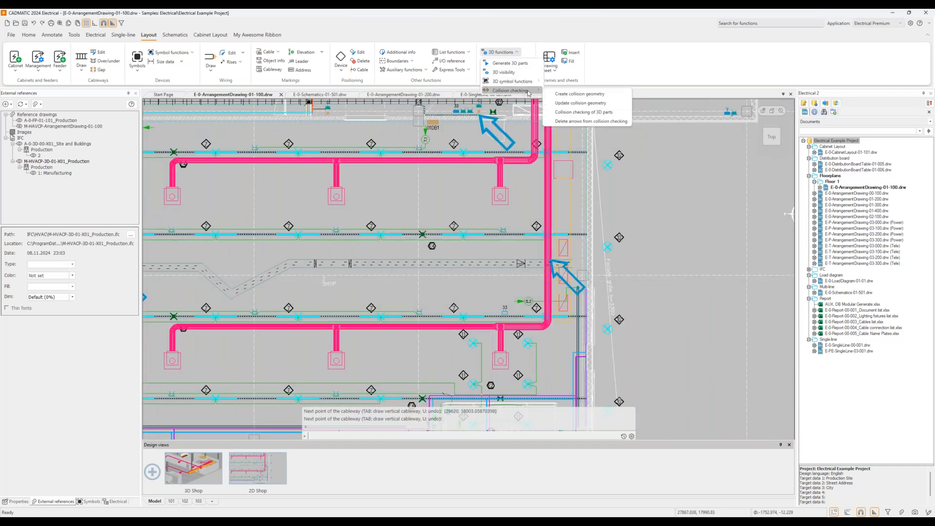
click(588, 116)
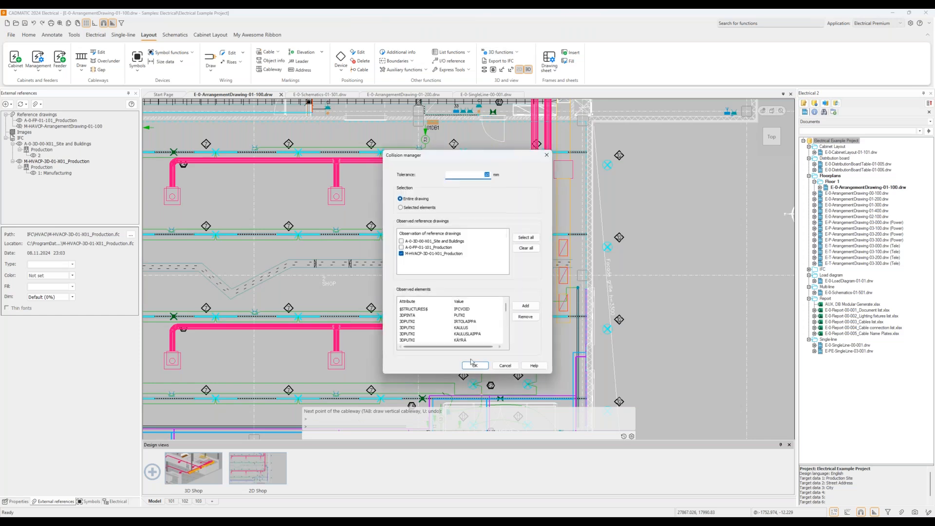
click(476, 363)
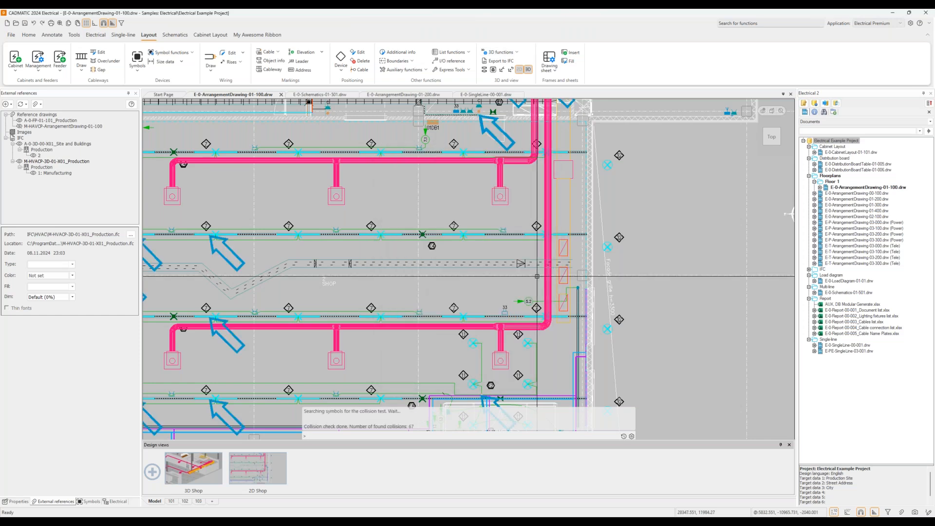
Step: Delete the collision checking arrows from the arrangement drawing and save the drawing
middle_drag(539, 281, 484, 312)
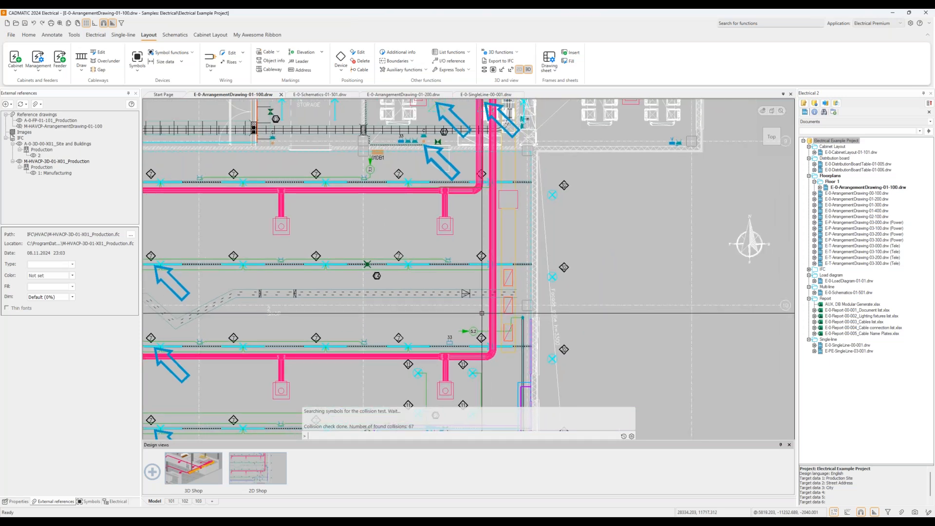
click(499, 51)
mouse_move(511, 90)
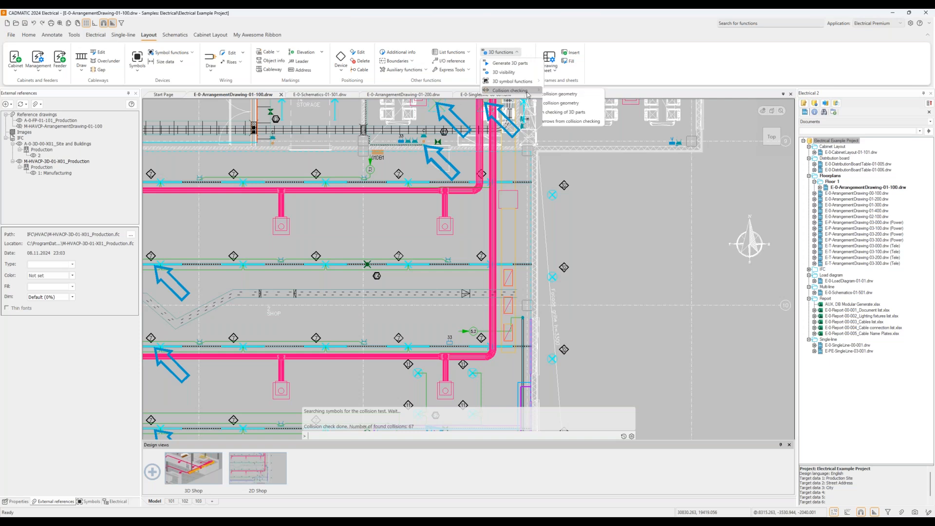
click(596, 121)
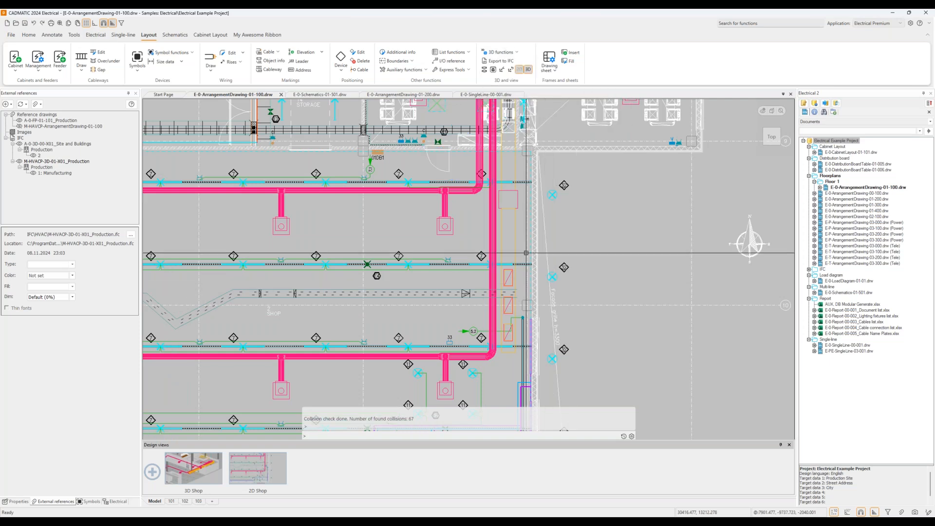
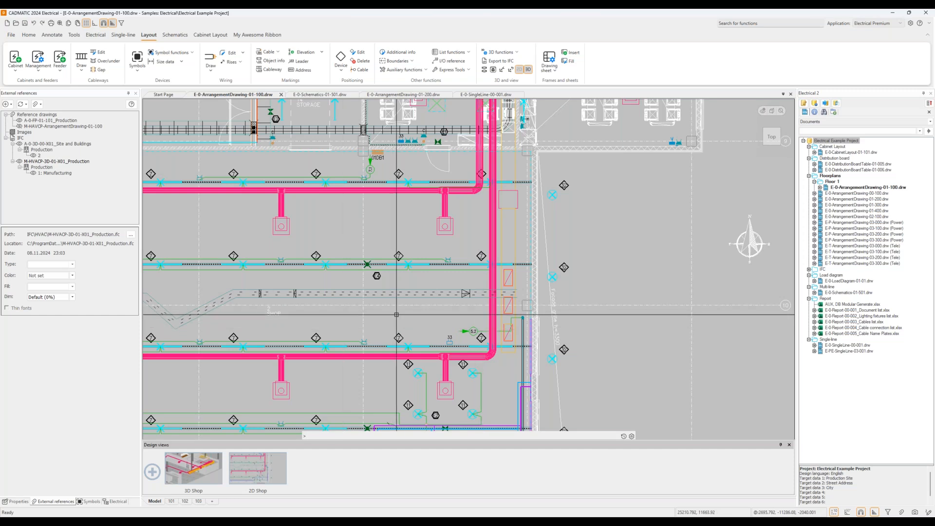
scroll(550, 322, down, 3)
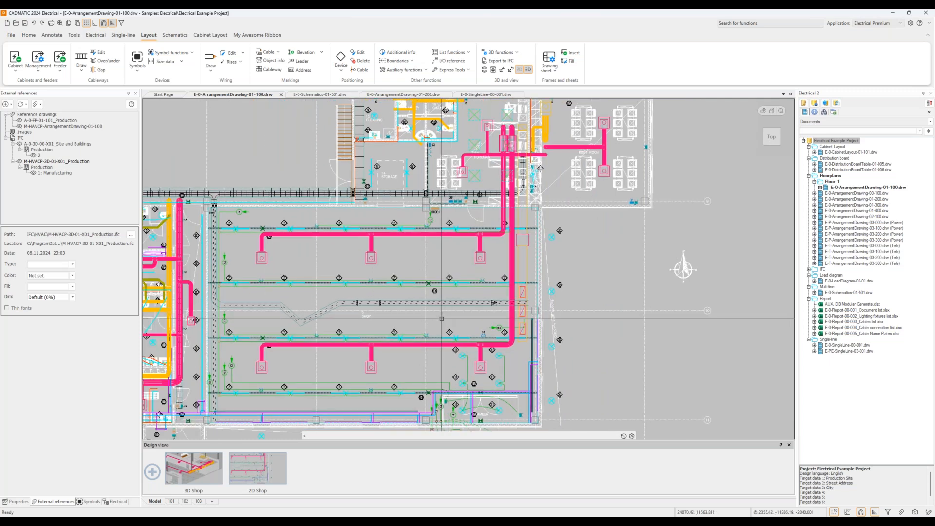
click(25, 23)
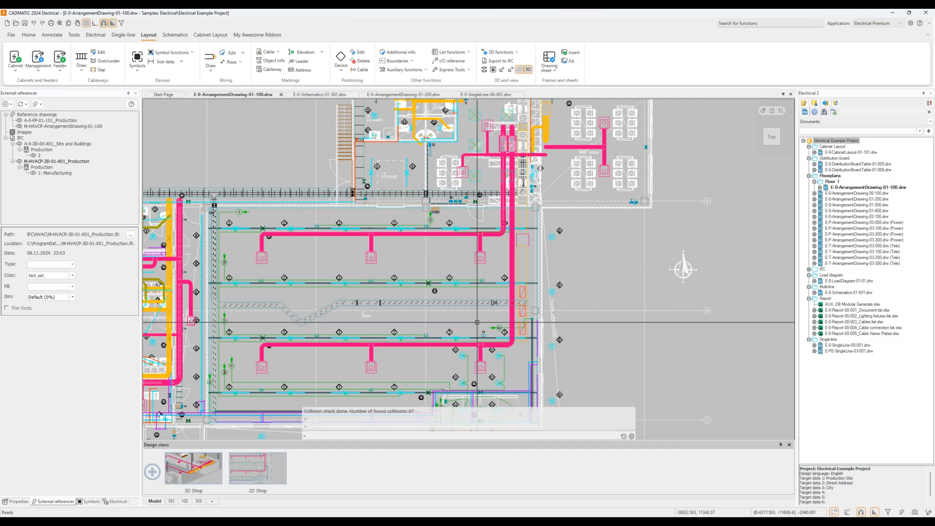
Step: Start an IFC export and set it to export the active drawing according to storey information
click(509, 63)
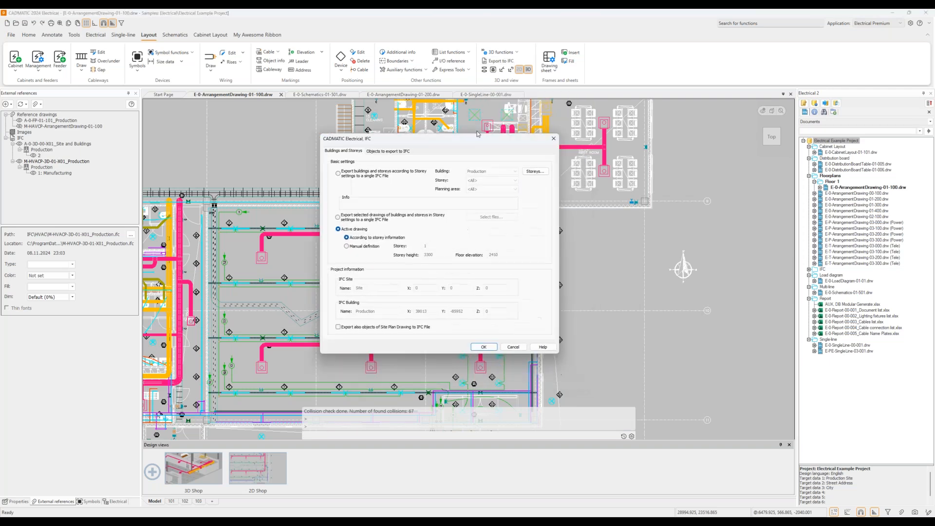
drag(478, 134, 452, 124)
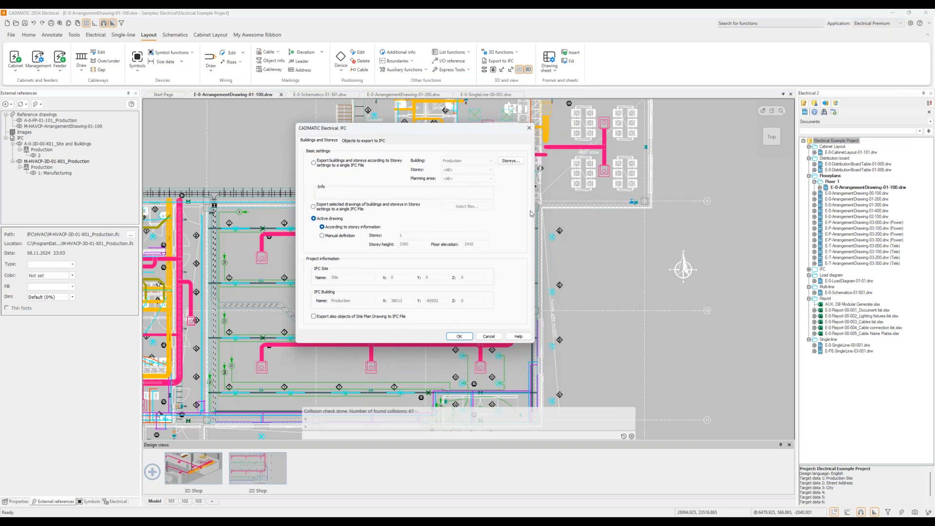
click(313, 163)
click(338, 220)
Step: In the IFC export's object settings, keep version IFC 4 and enable adding the IFC file to the project documents
click(376, 142)
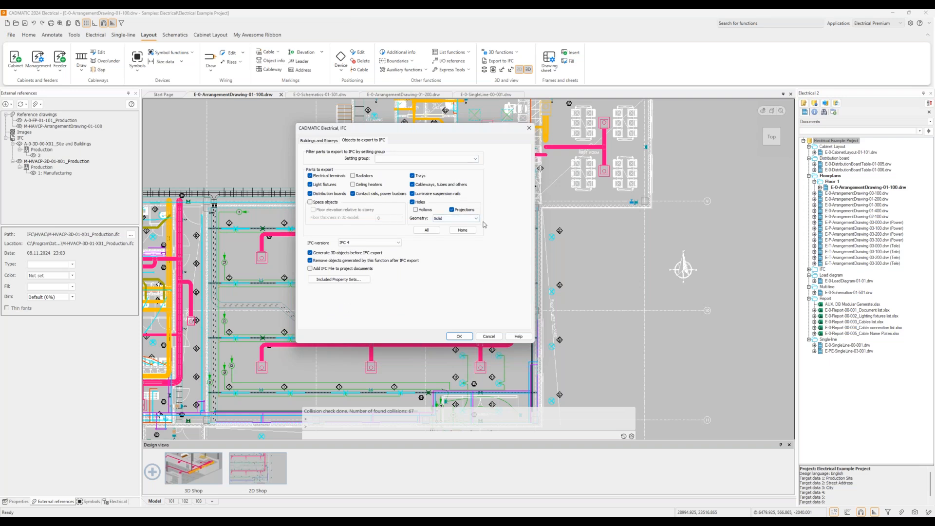
click(398, 243)
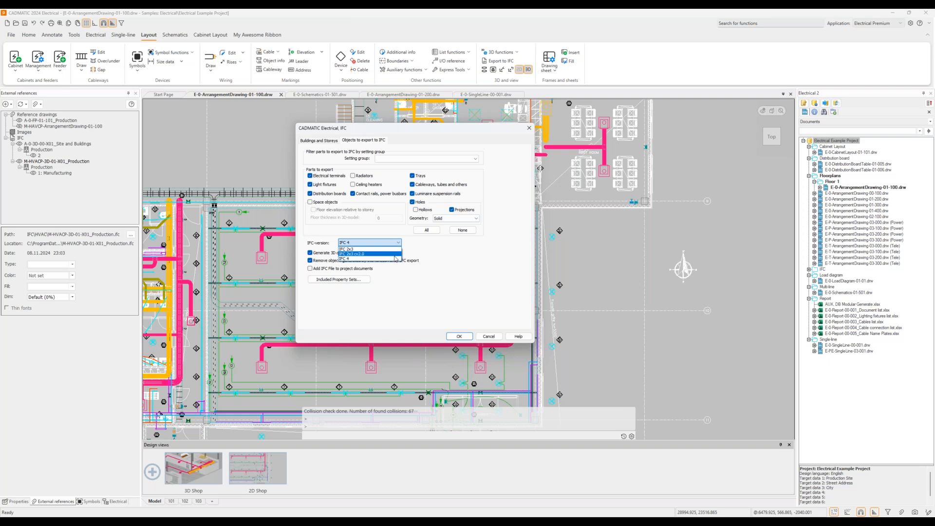
click(430, 247)
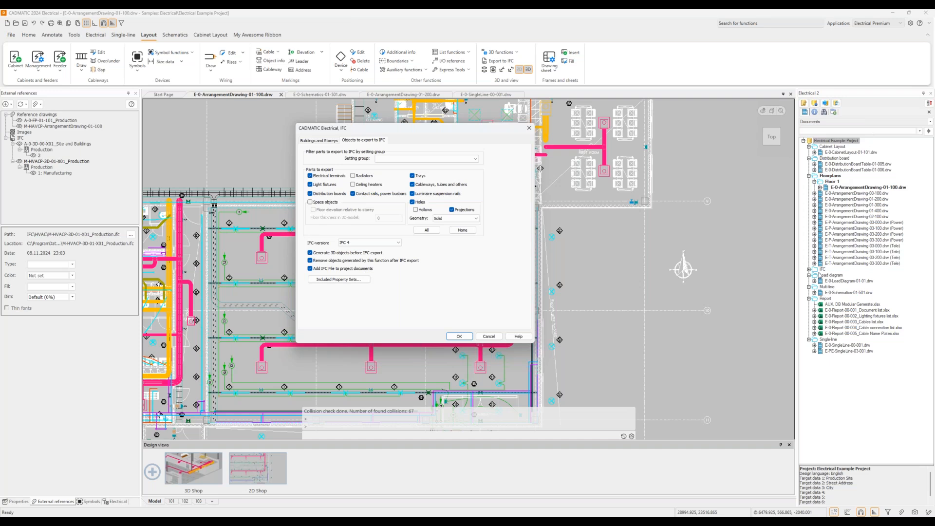
Step: Review the default and user property sets that can be included in the IFC file, leaving the selection as is
click(339, 279)
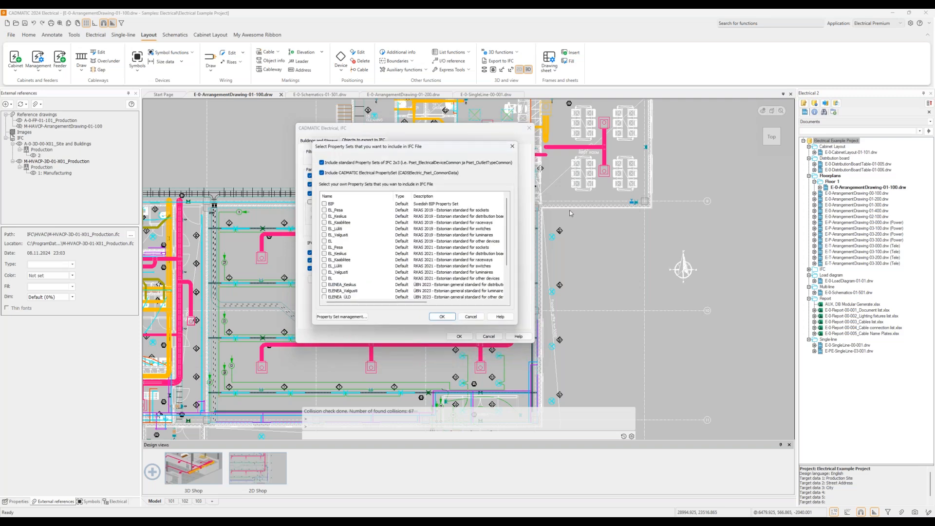
drag(507, 208, 508, 247)
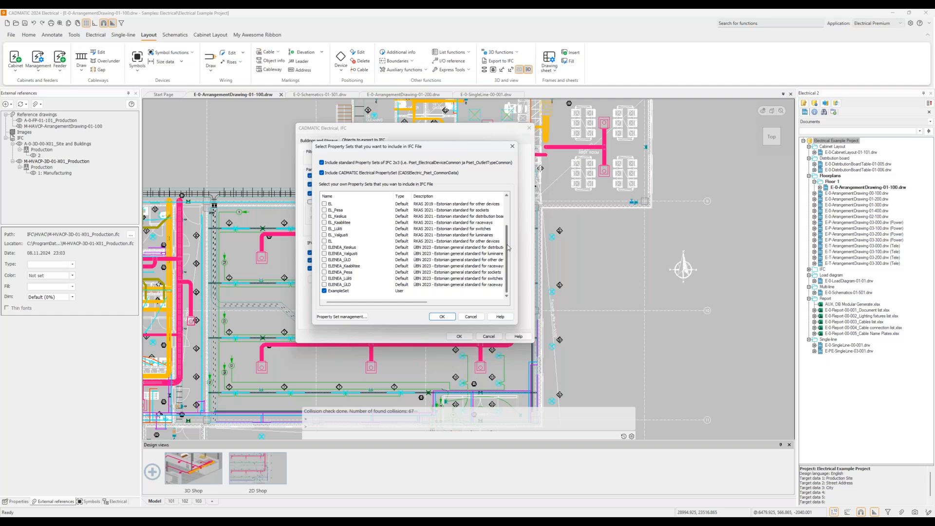
mouse_move(507, 239)
mouse_down()
mouse_move(507, 208)
mouse_move(511, 254)
mouse_up()
click(470, 318)
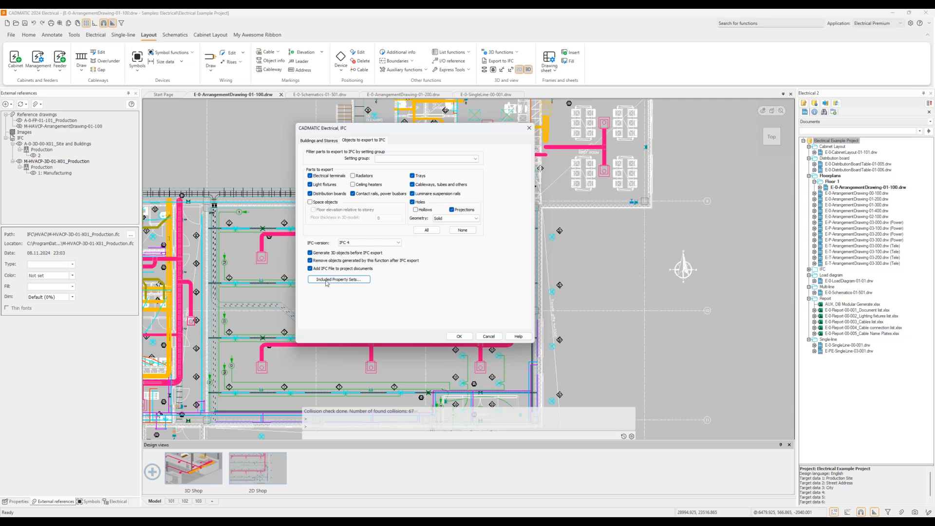
Step: Export the IFC file as E-0-ArrangementDrawing-01-100 and select it among the project's IFC documents
click(459, 337)
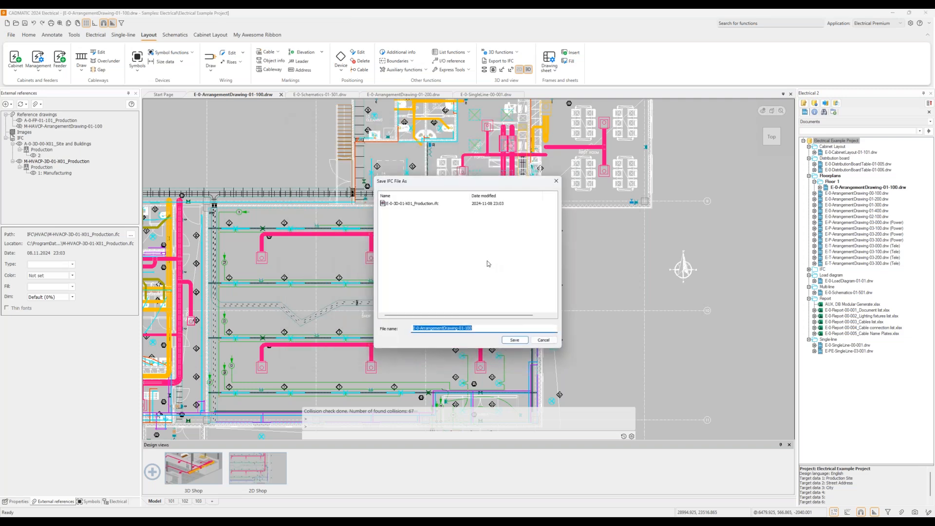
click(514, 340)
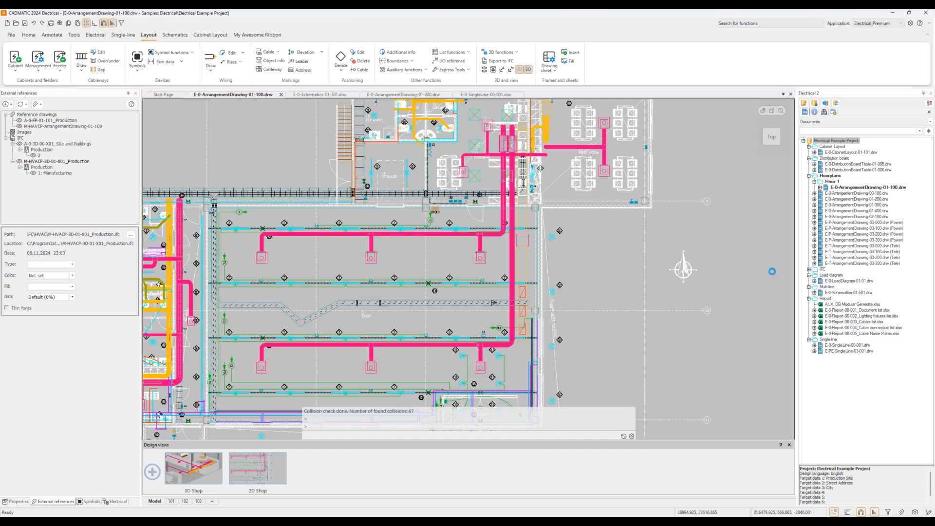
click(809, 269)
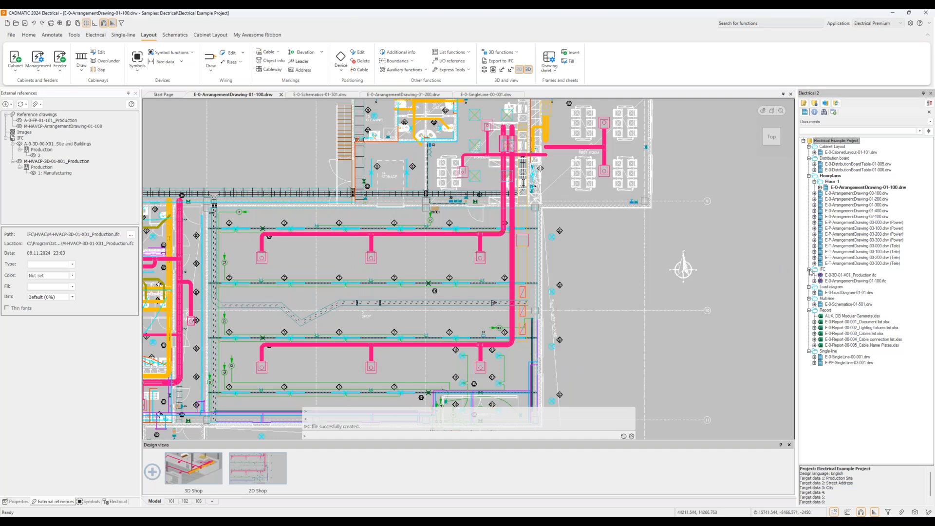
click(853, 282)
key(ctrl)
key(ctrl)
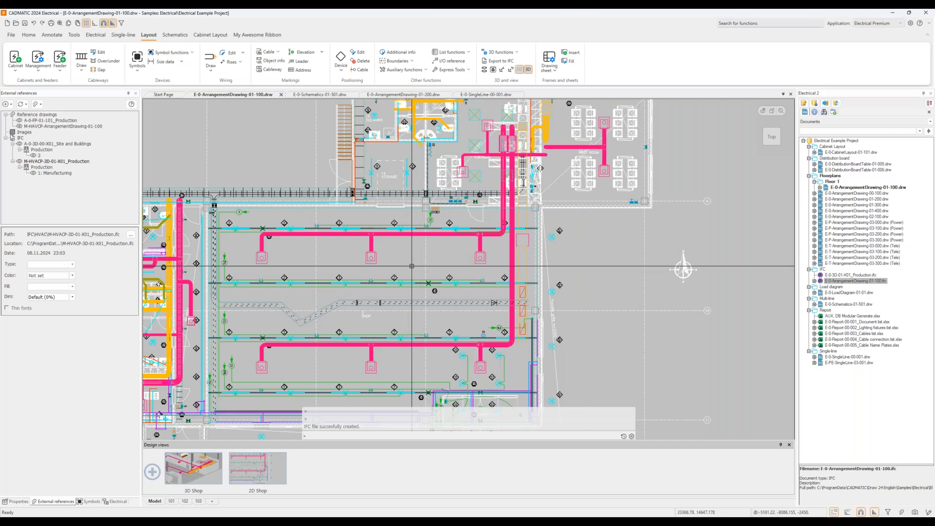
Step: Offset the straight shop cable tray section about 900 mm toward the lower duct branch and apply a document function to the exported IFC file
click(401, 301)
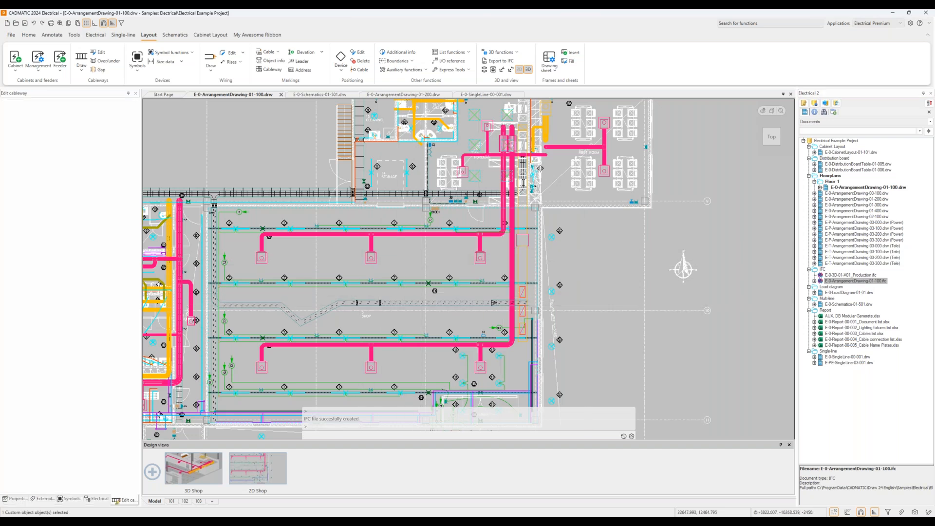
click(436, 306)
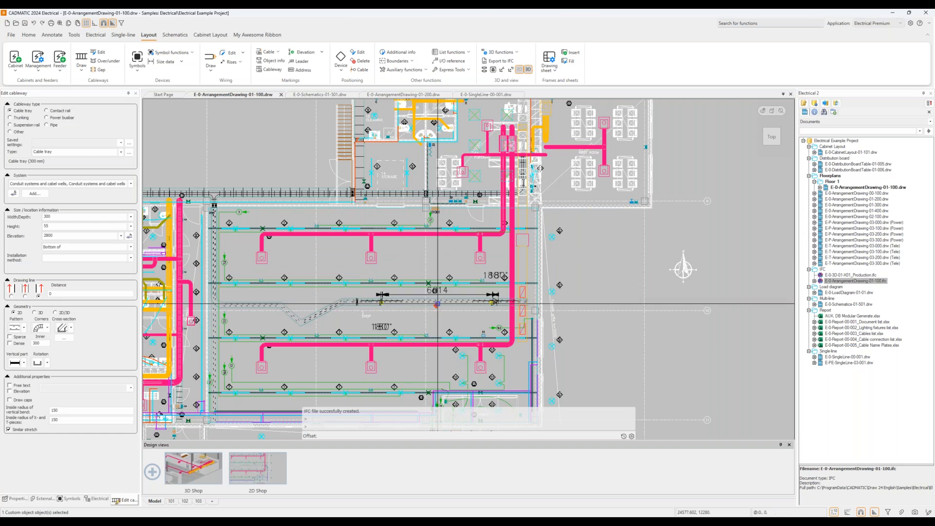
click(436, 321)
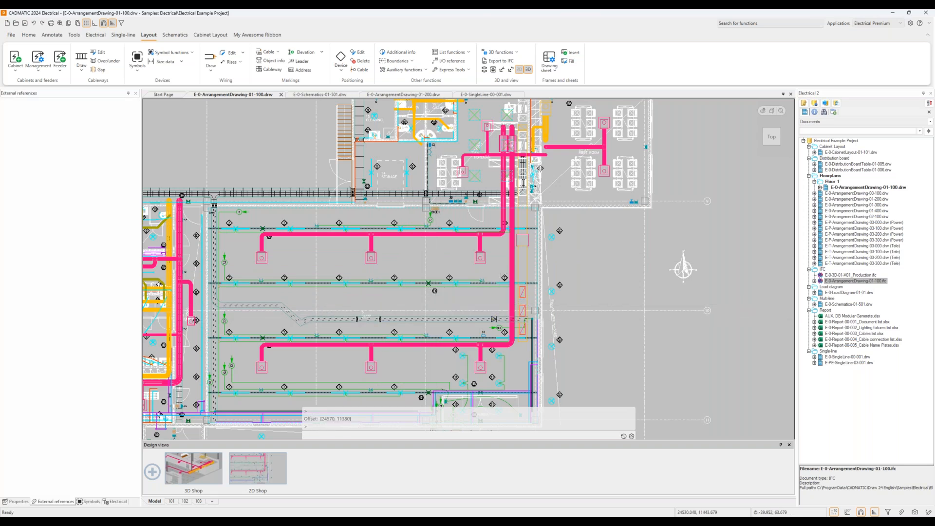
right_click(844, 281)
click(866, 294)
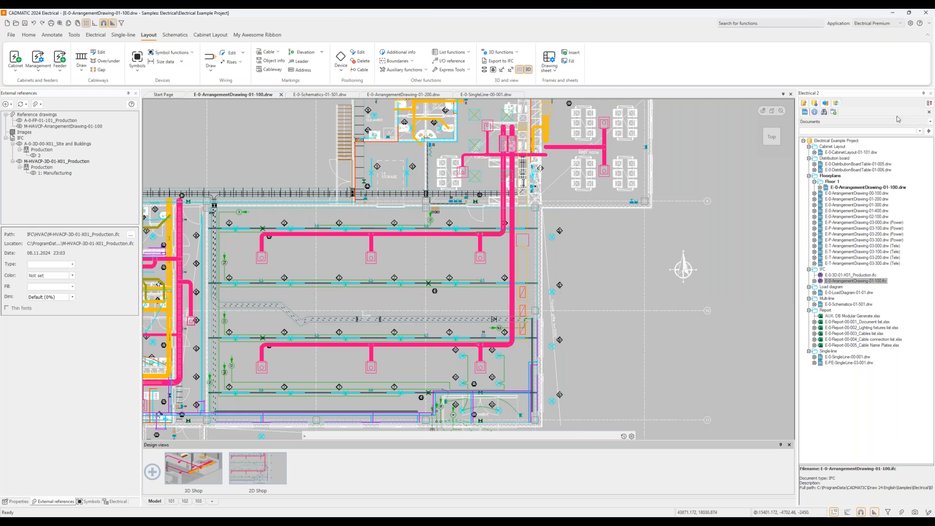
Step: Collapse the document groups of the Electrical Example Project and expand only the Report group
click(929, 103)
click(804, 140)
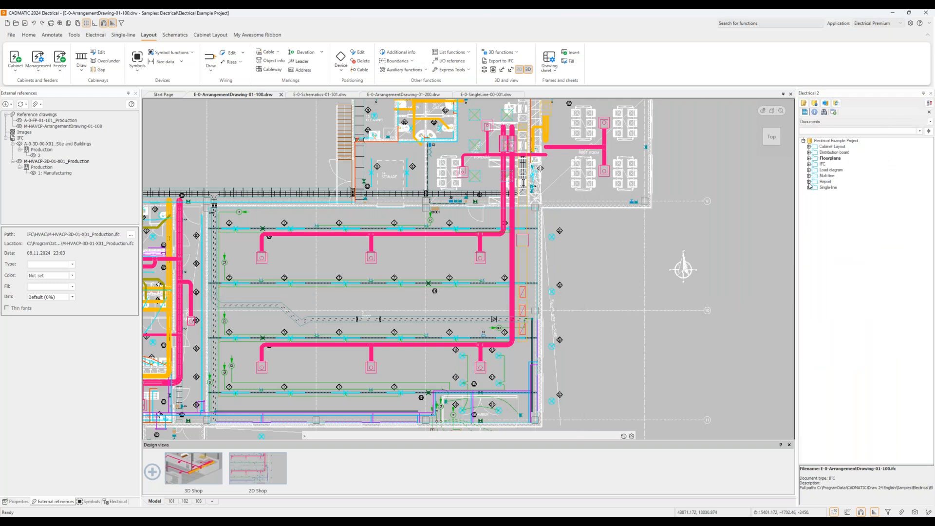
click(809, 182)
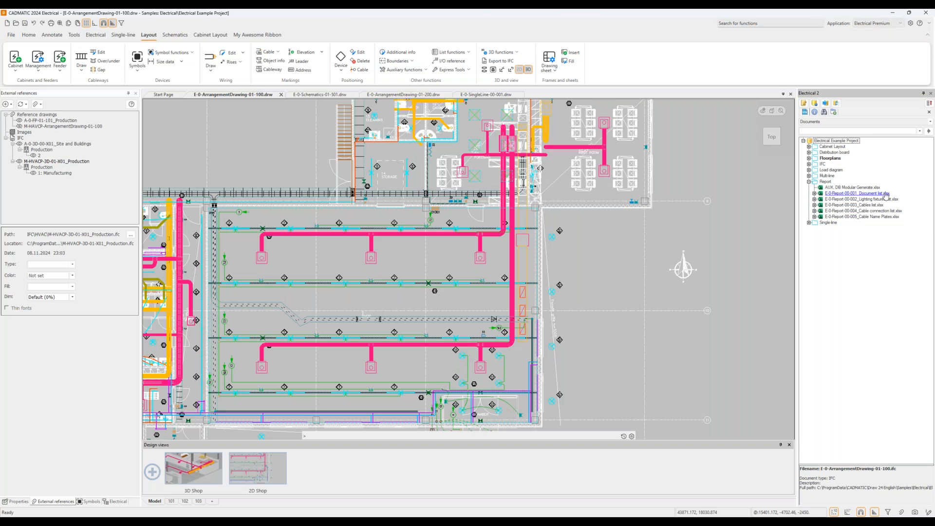
Step: Open the E-0-Report-00-001_Document list report in Excel, review its drawing number, date, name and scale entries, and close it
right_click(843, 196)
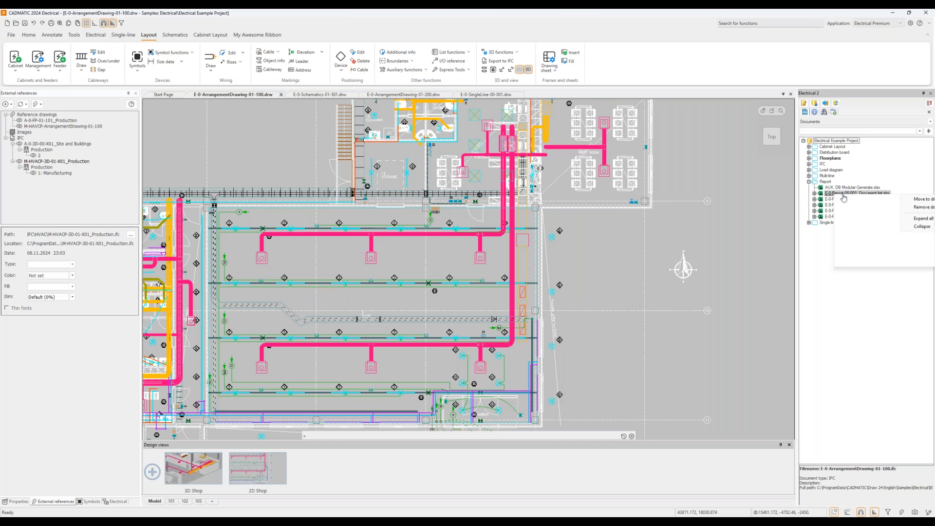
click(866, 202)
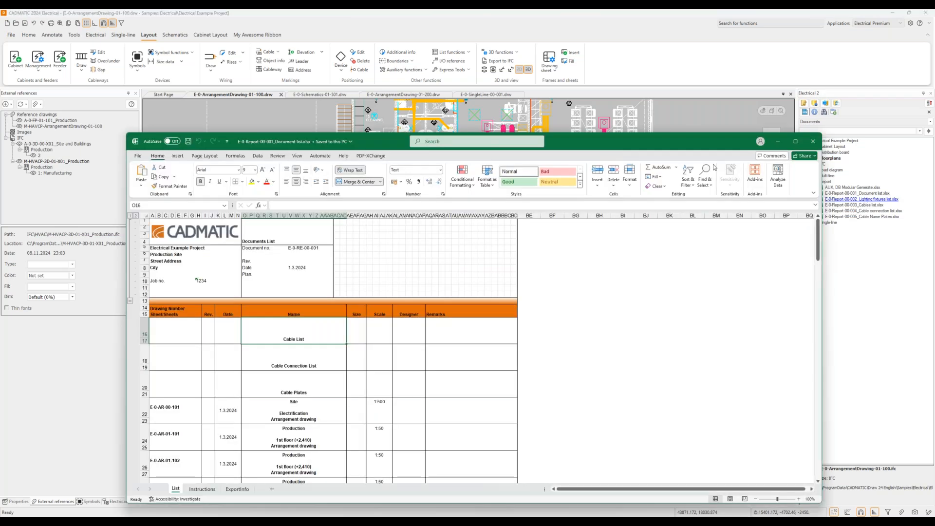
drag(679, 145, 662, 65)
click(156, 326)
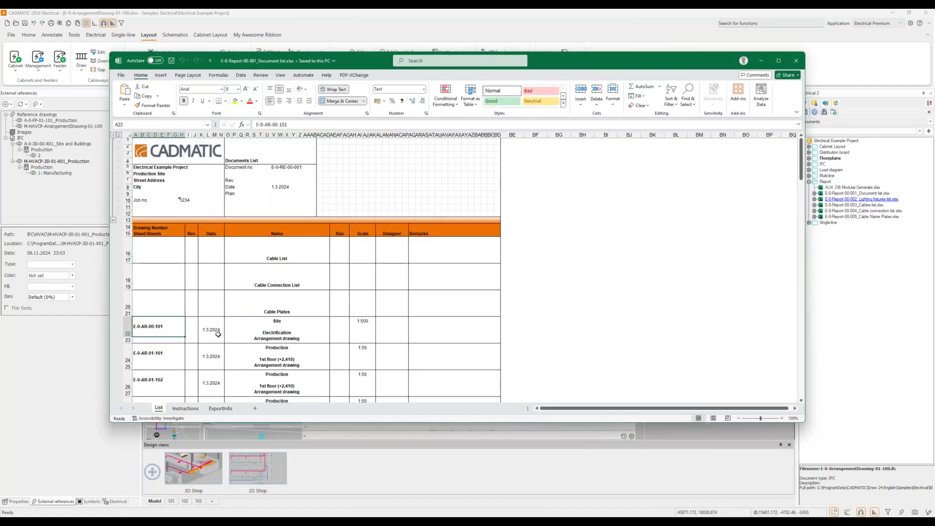
click(218, 335)
click(295, 334)
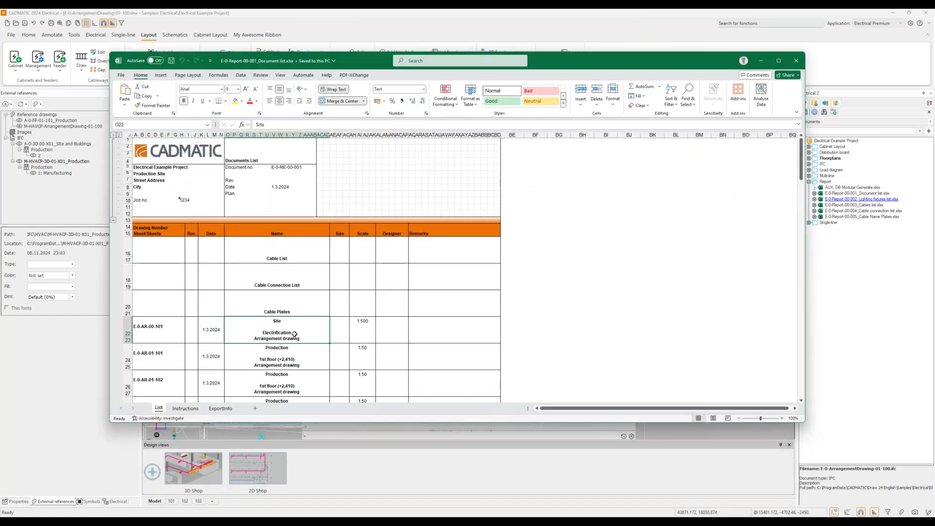
click(366, 332)
drag(395, 256, 504, 392)
click(796, 61)
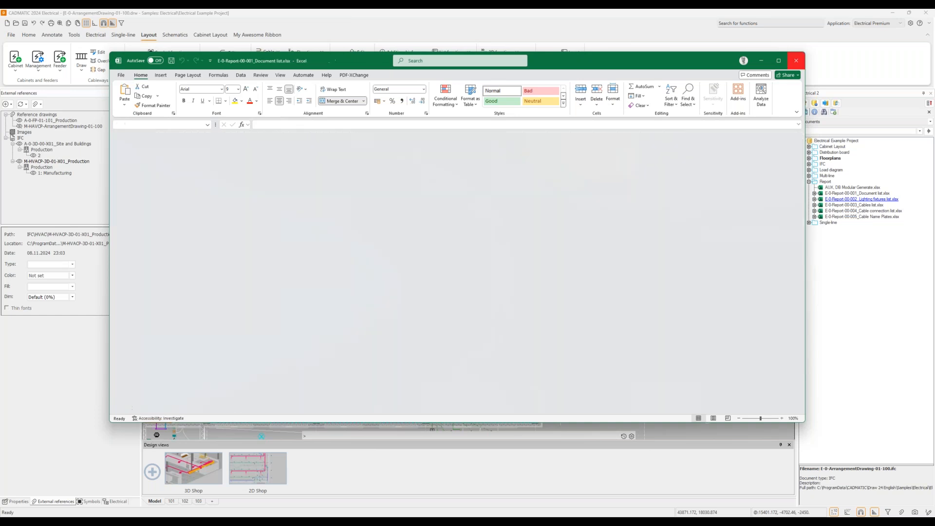
Step: Open the E-0-Report-00-002_Lighting fixtures list report, review the luminaire rows and their quantities per drawing, and close it
right_click(868, 203)
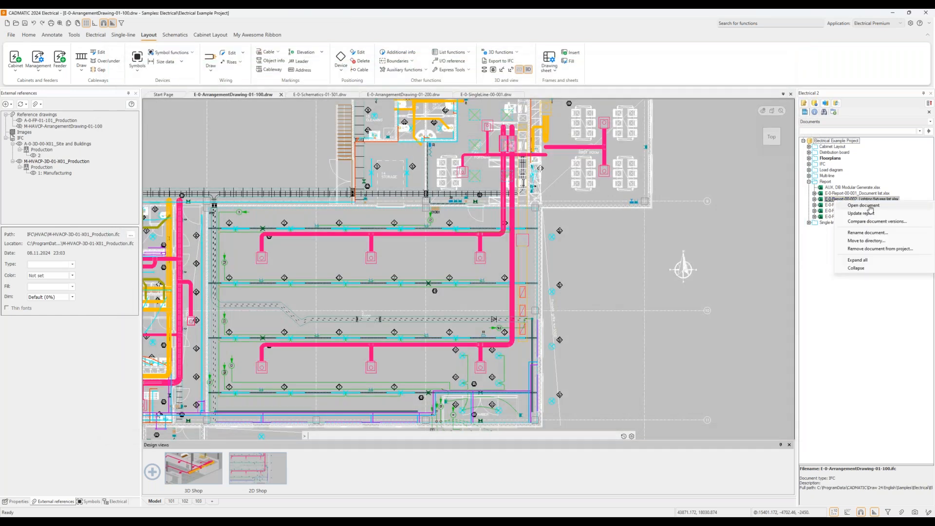
click(869, 206)
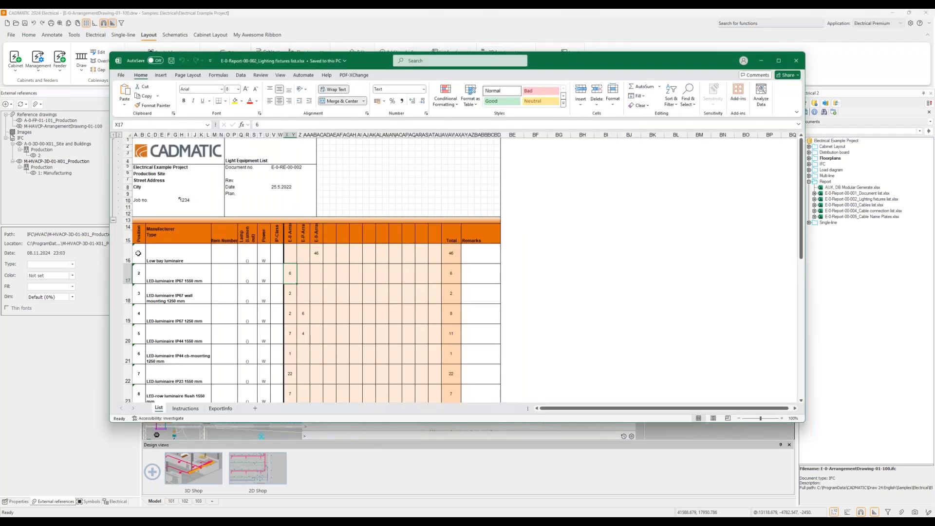
drag(138, 254, 273, 255)
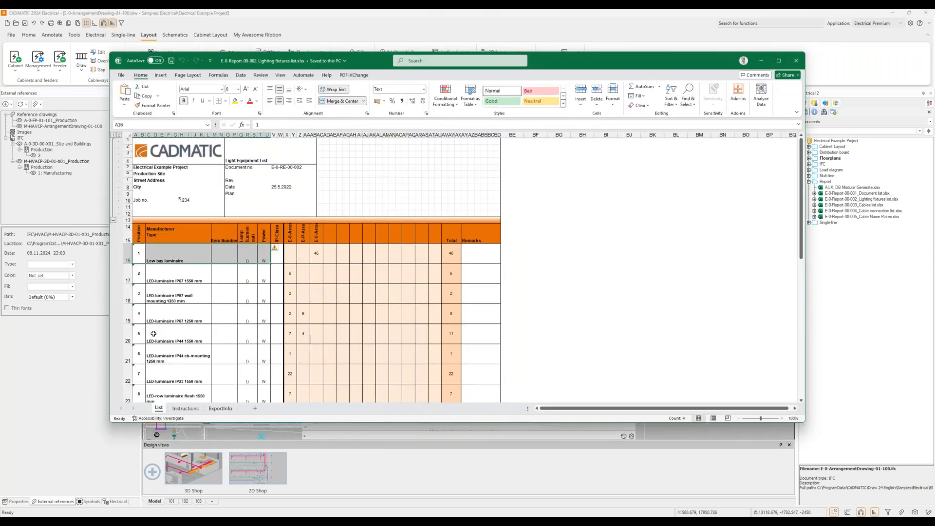
click(123, 373)
click(290, 373)
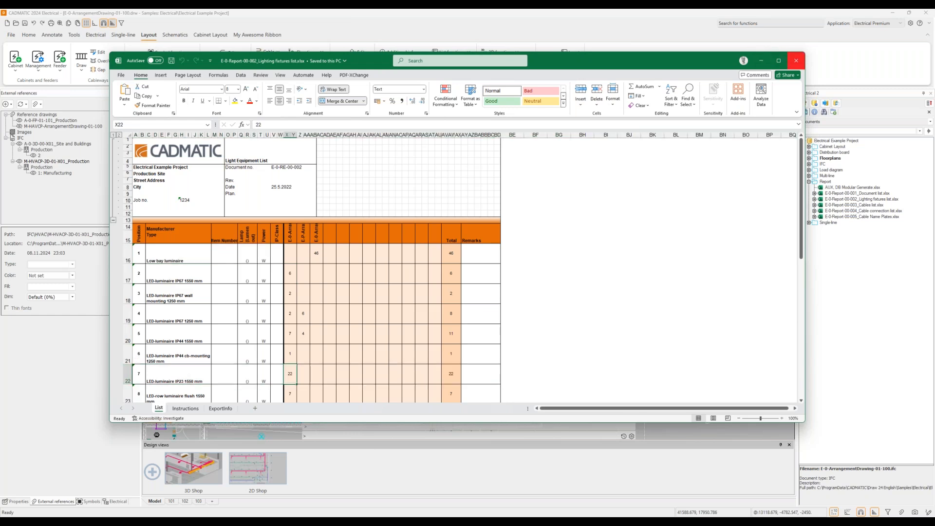
click(796, 61)
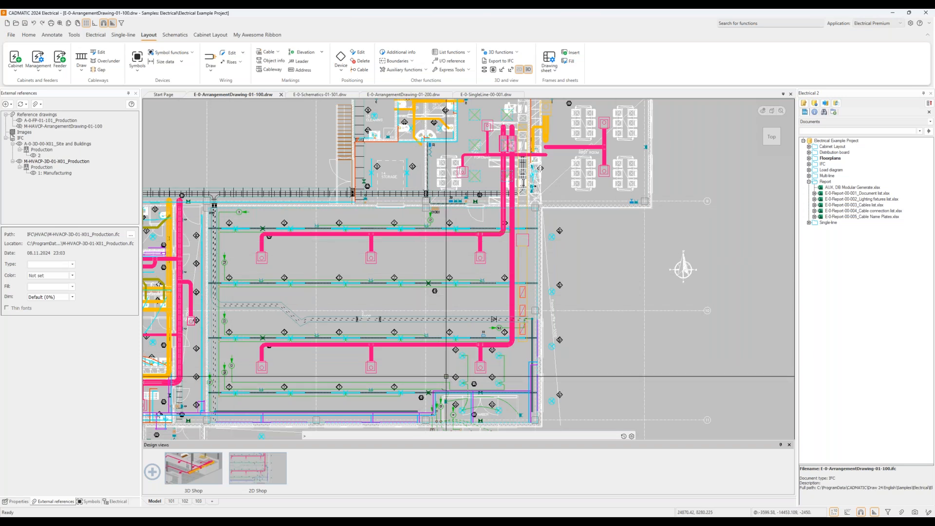
Step: Hide the M-HVACP-3D-01-X01_Production and A-0-3D-00-X01_Site and Buildings IFC references in the arrangement drawing
click(20, 161)
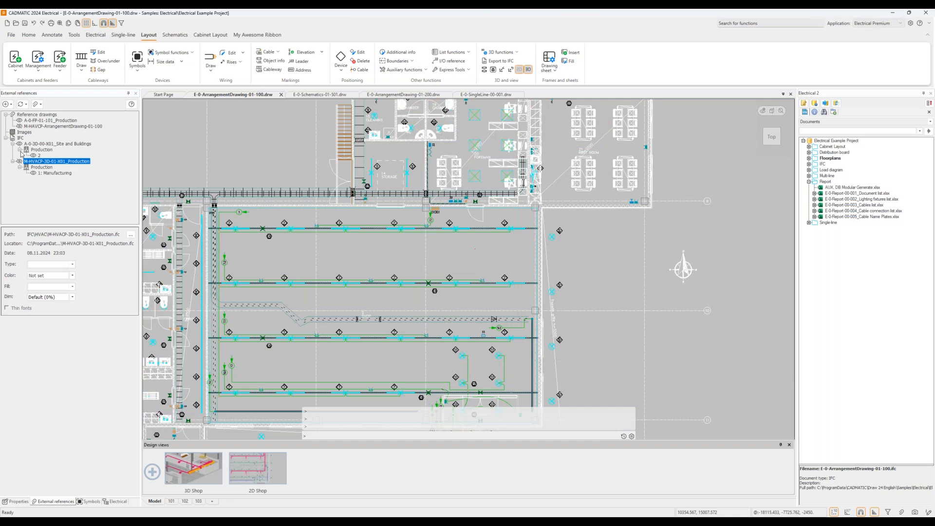
click(30, 144)
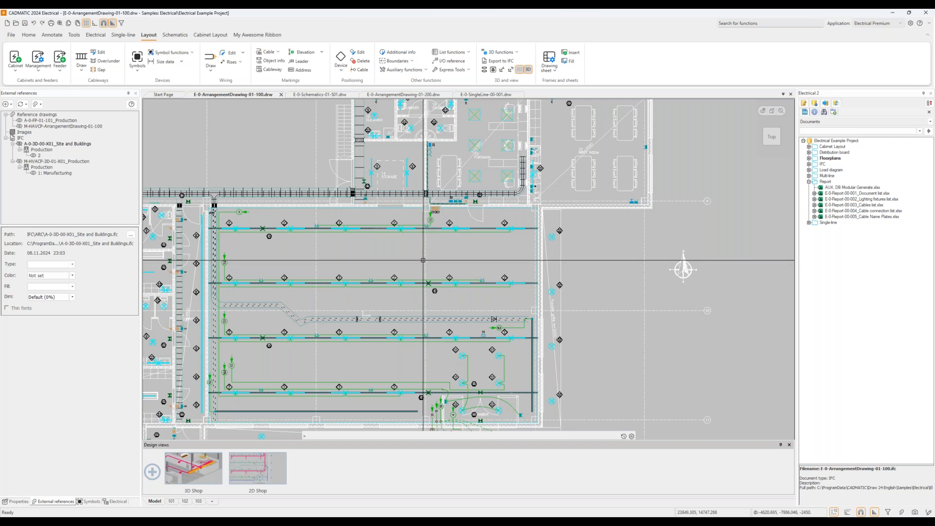
Step: Switch to CADMATIC Electrical DB Tool, refresh the project data and clear the user's selection list
mouse_move(319, 522)
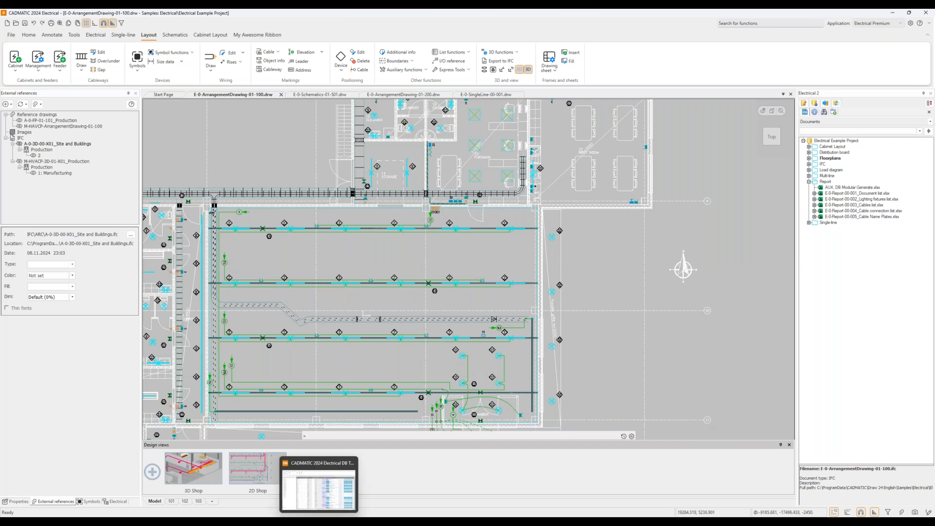
click(25, 23)
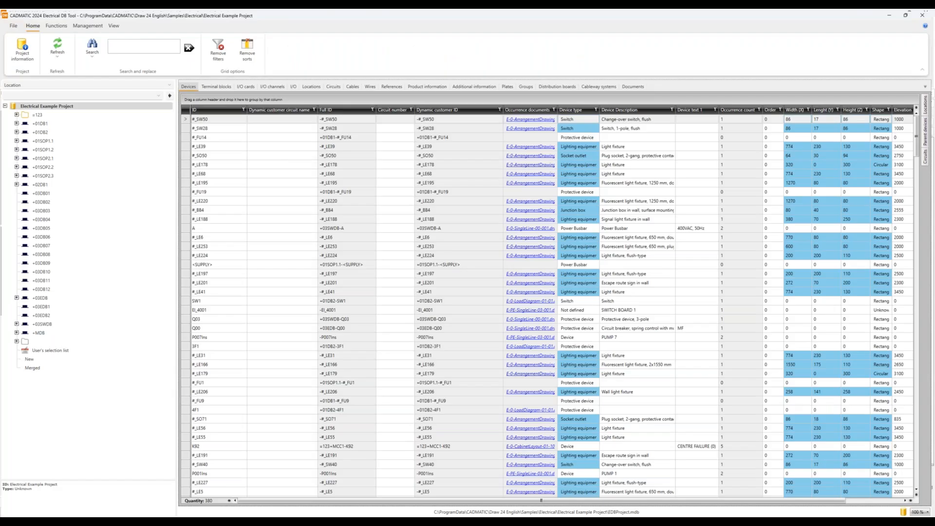
click(58, 39)
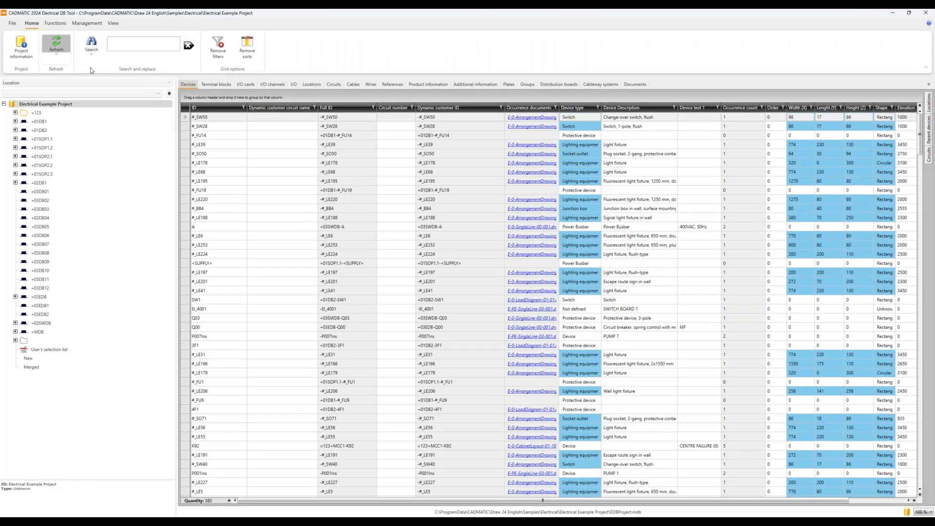
right_click(56, 350)
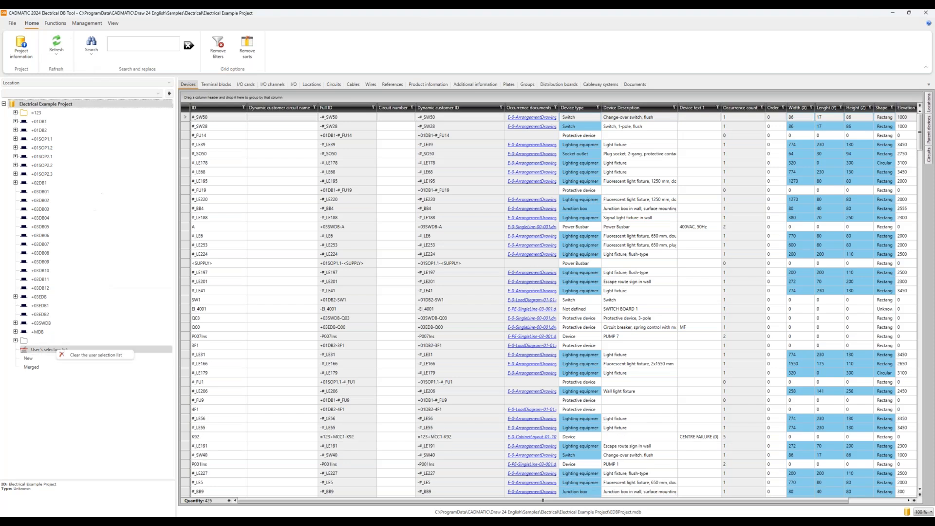
click(73, 355)
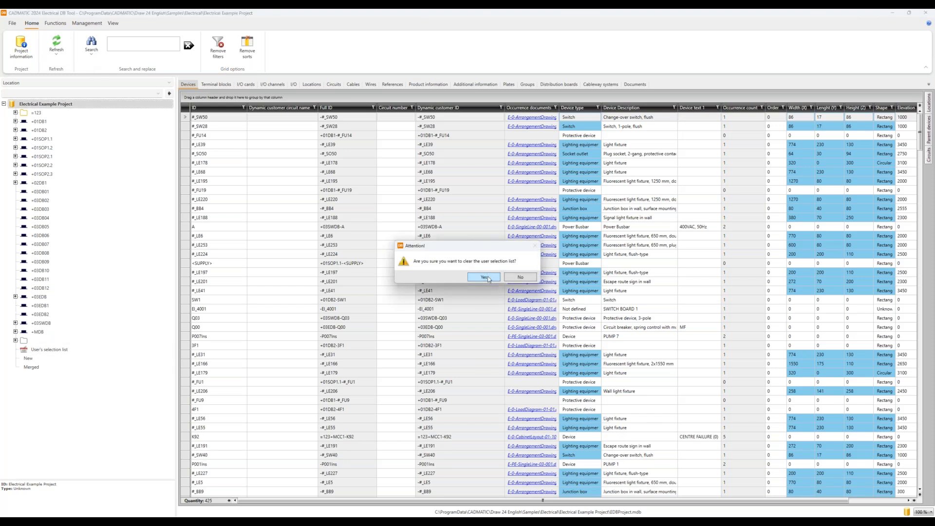
click(485, 278)
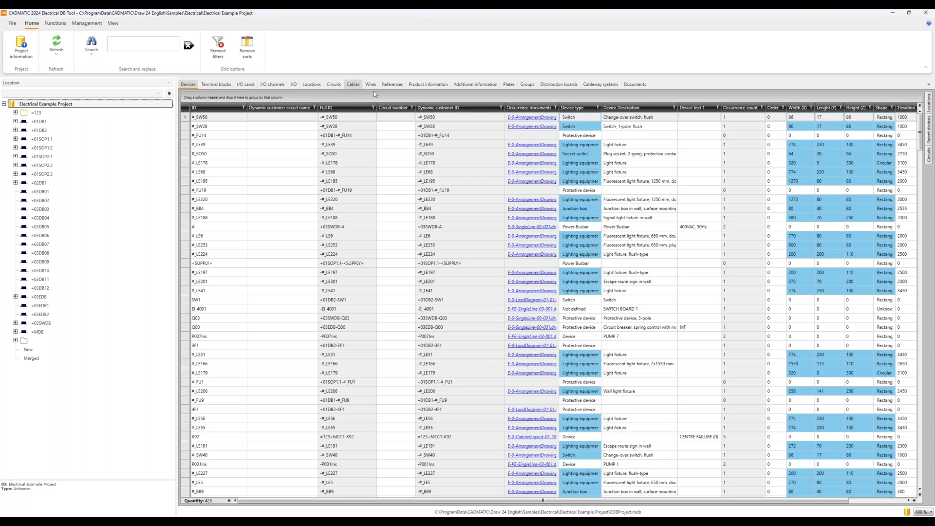
Step: Examine the Electrical Example Project's cables table and its documents table with titles, dates and drawing numbers
click(353, 85)
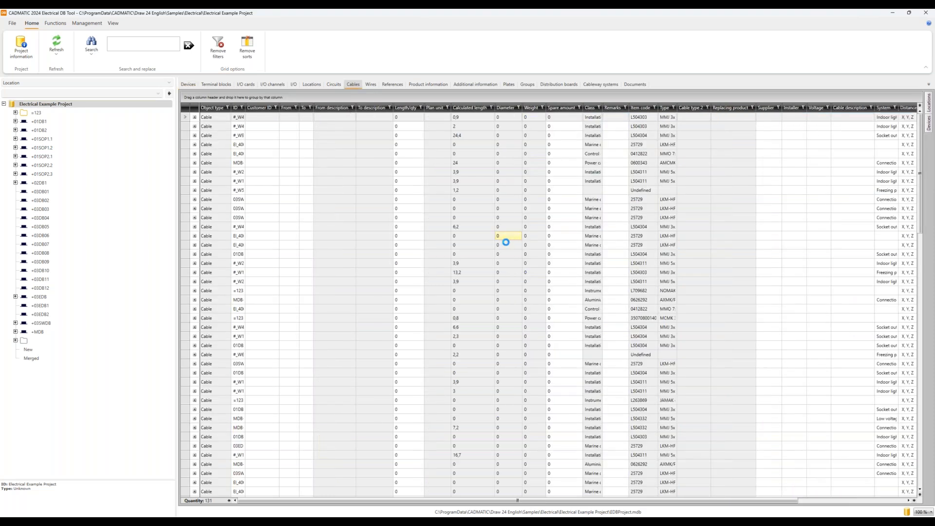
click(634, 85)
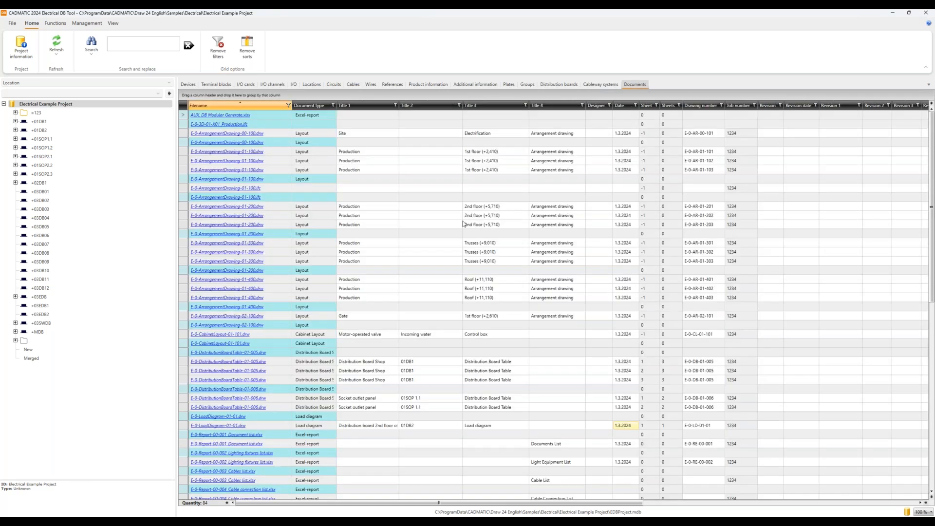
click(552, 162)
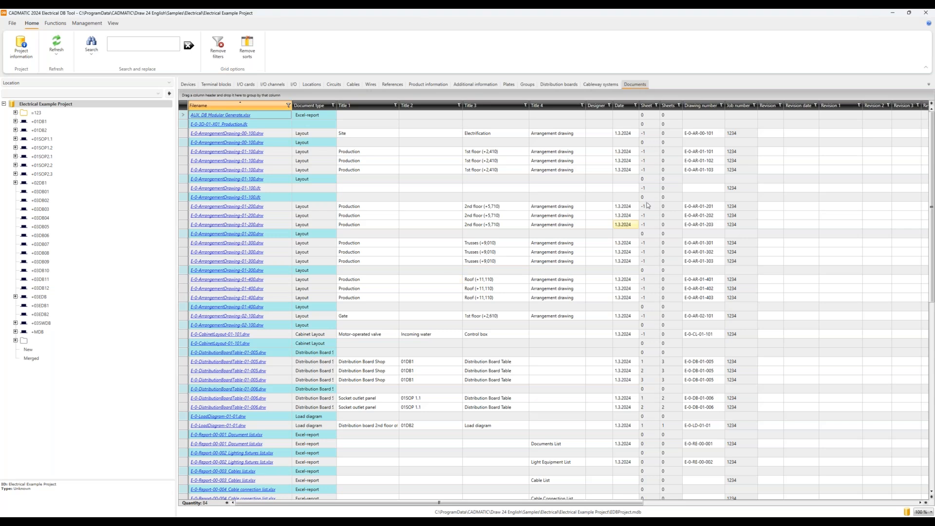
Step: Set the Designer to AEH for all documents from E-0-ArrangementDrawing-00-100 through the last E-T-ArrangementDrawing-03-300 sheet
click(601, 134)
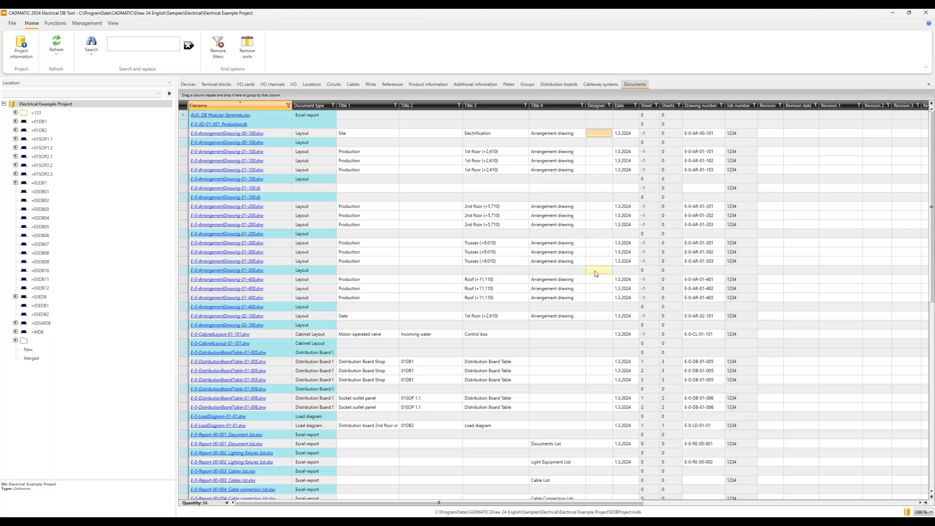
scroll(596, 277, down, 6)
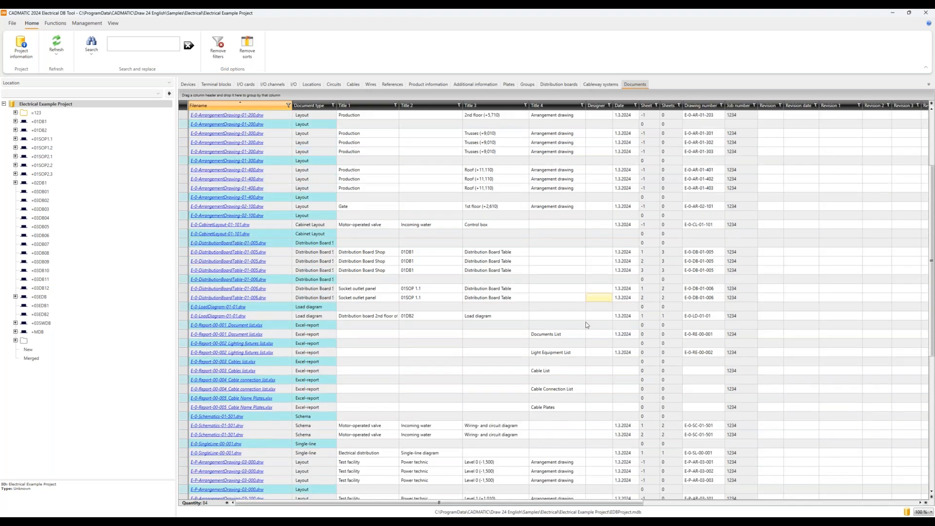
scroll(590, 438, down, 8)
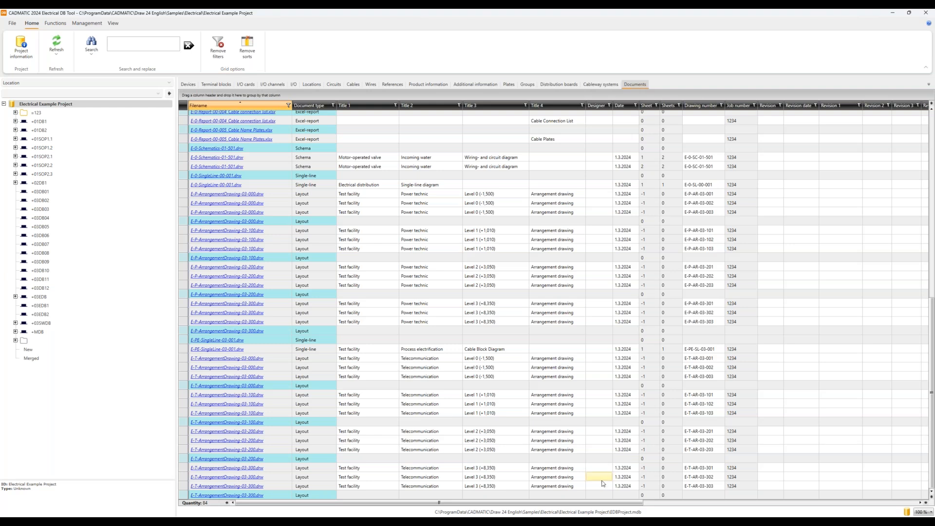
shift+click(603, 485)
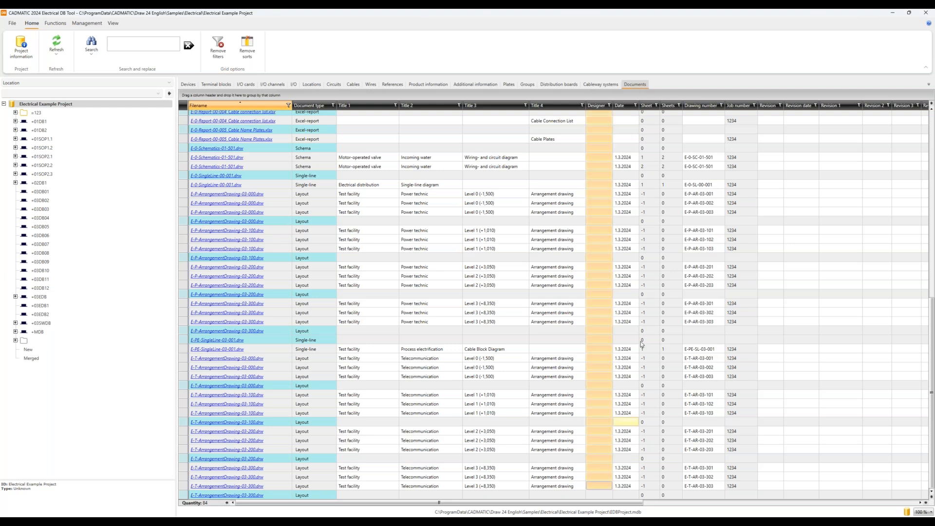
scroll(591, 265, up, 5)
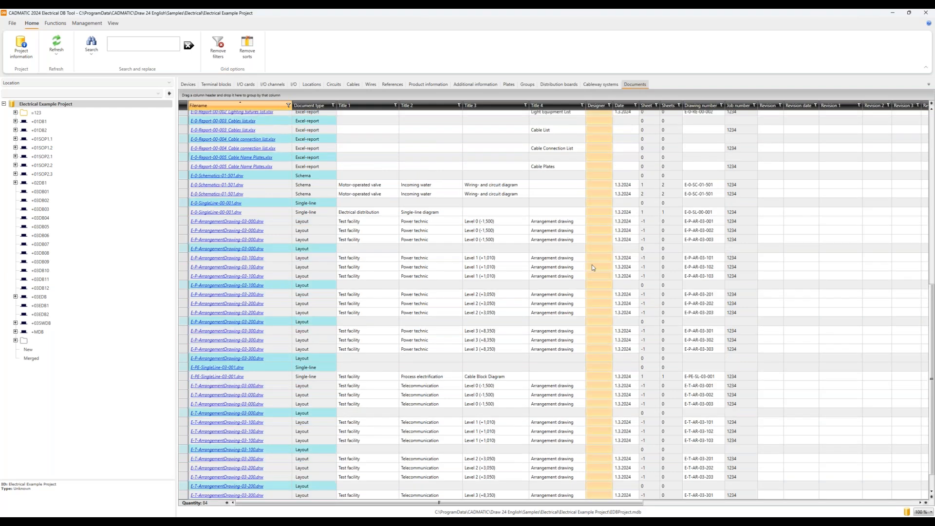
scroll(593, 267, up, 3)
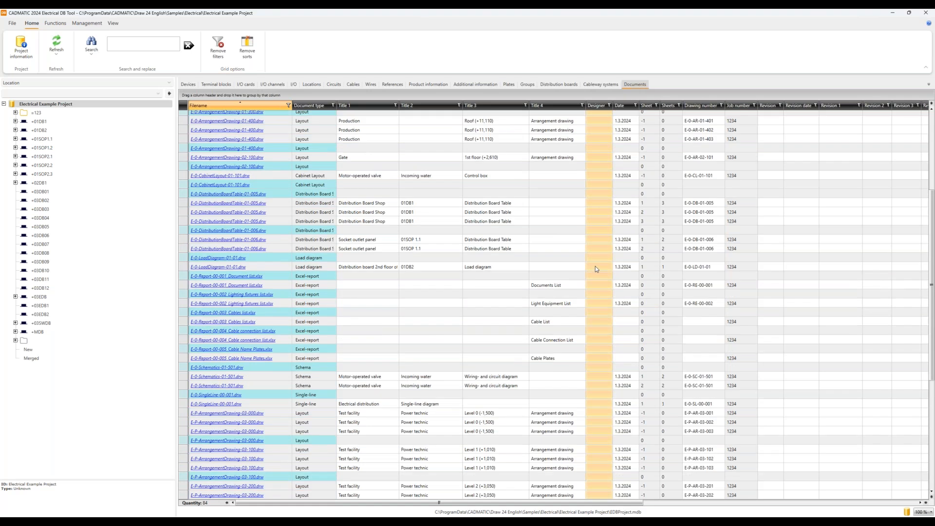
right_click(596, 266)
click(536, 310)
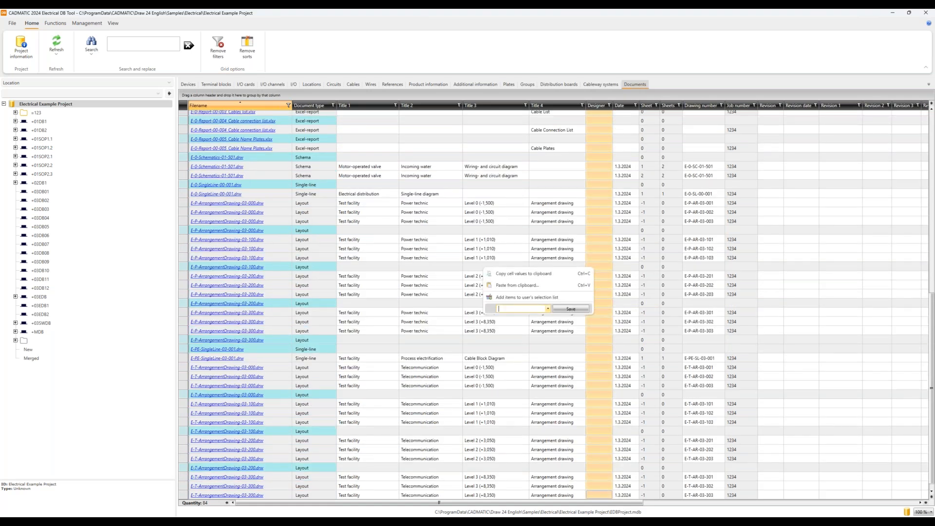
text(ABH)
click(572, 310)
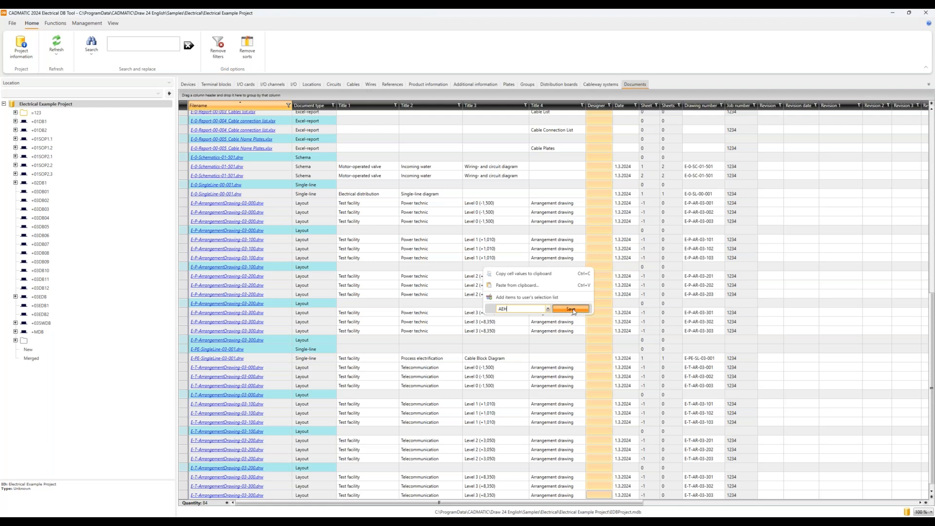
click(562, 189)
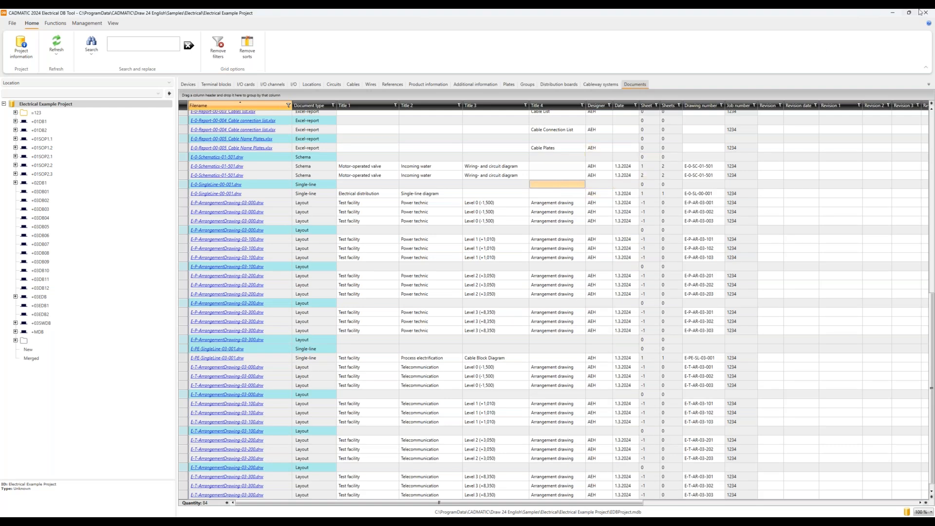
Step: Return to CADMATIC Electrical, open sheet 101 of E-0-ArrangementDrawing-01-100 and update its title block with the designer from the database
click(893, 14)
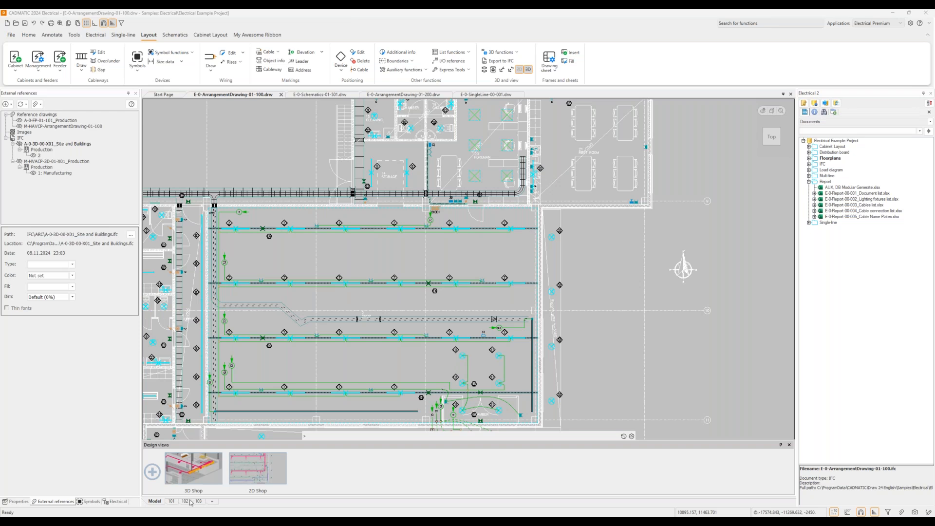
click(171, 502)
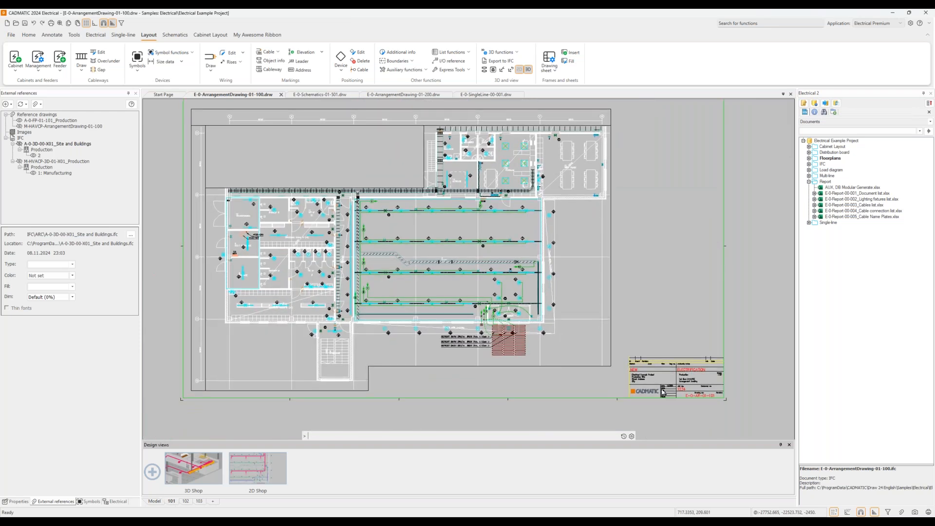
scroll(682, 388, up, 5)
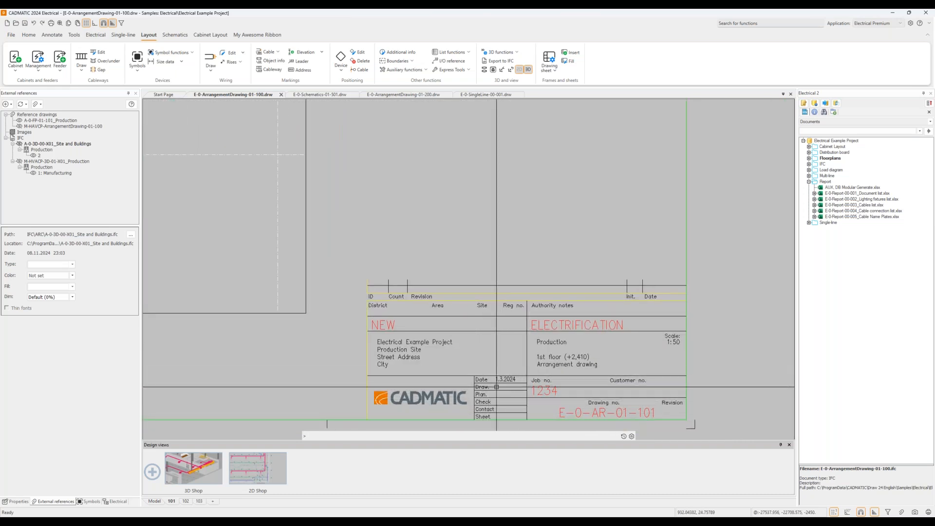
click(837, 103)
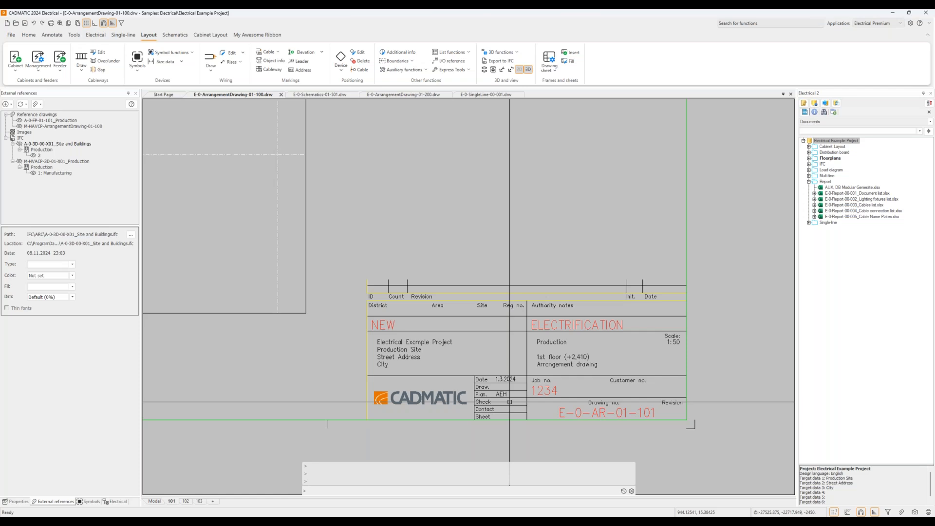
Step: Update the report E-0-Report-00-001_Document list.xlsx from the project data and open it in Excel
click(871, 194)
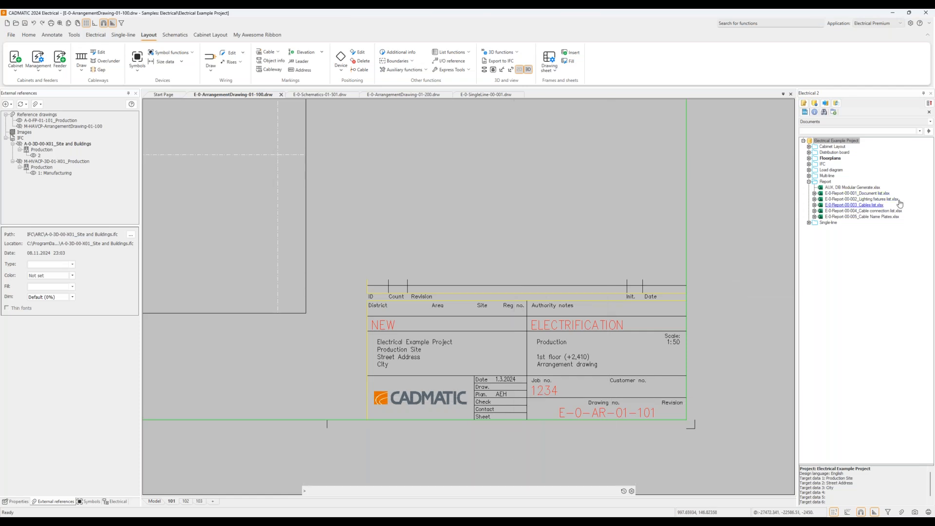
right_click(874, 194)
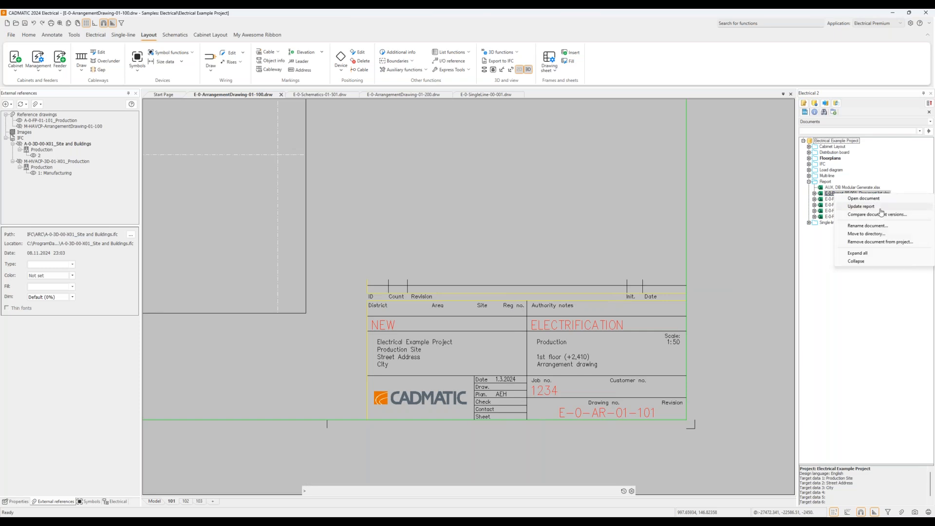
click(881, 207)
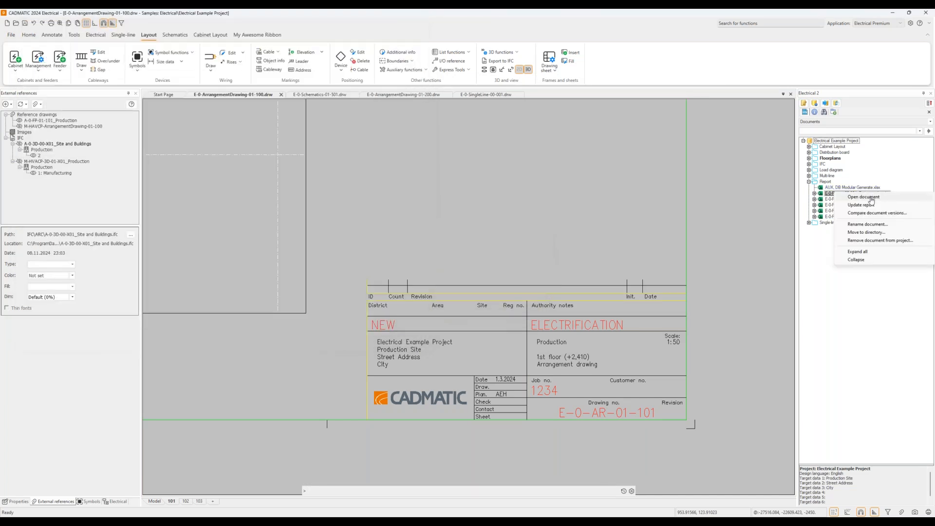
double_click(872, 199)
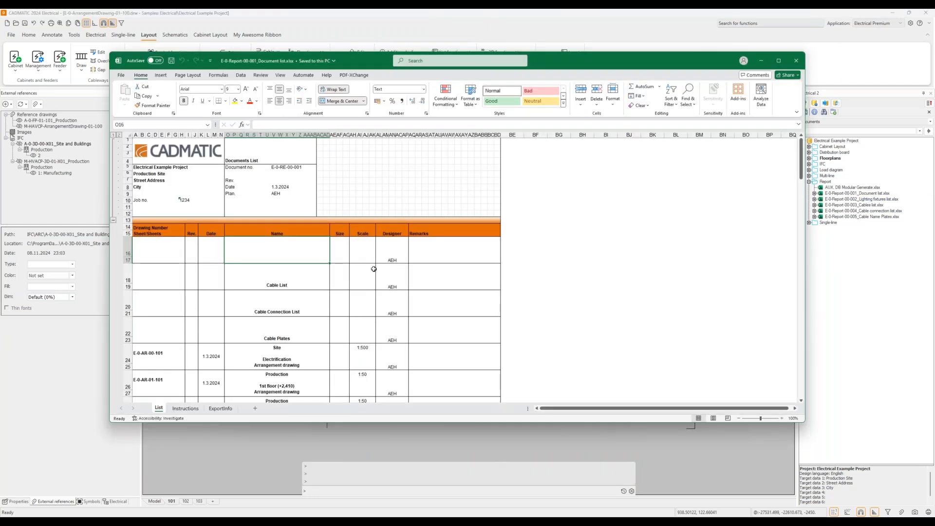
Step: Check the Designer column throughout the Documents List report, and close the workbook
drag(393, 251, 387, 372)
scroll(393, 365, down, 5)
scroll(393, 366, down, 14)
scroll(393, 366, up, 19)
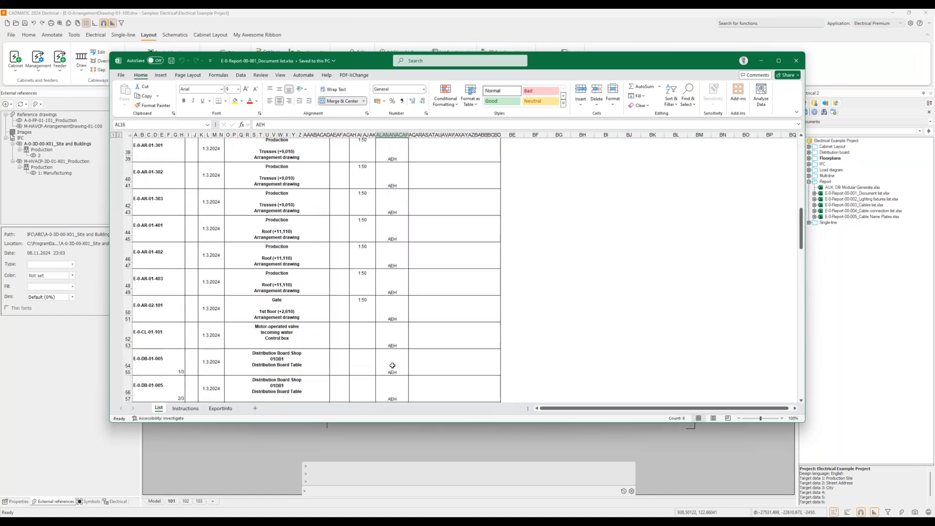
click(797, 61)
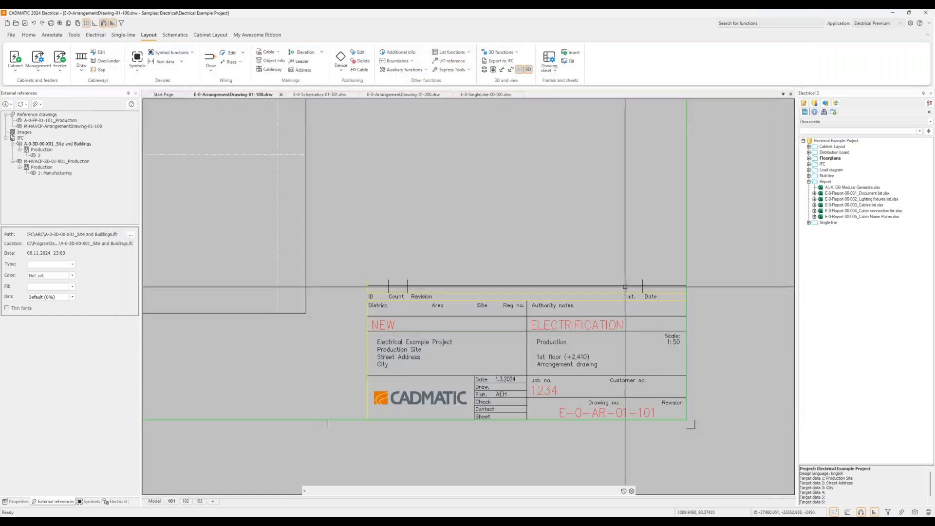
Step: Switch E-0-ArrangementDrawing-01-100 to model space and list the project's Lighting equipment product models
scroll(625, 287, down, 5)
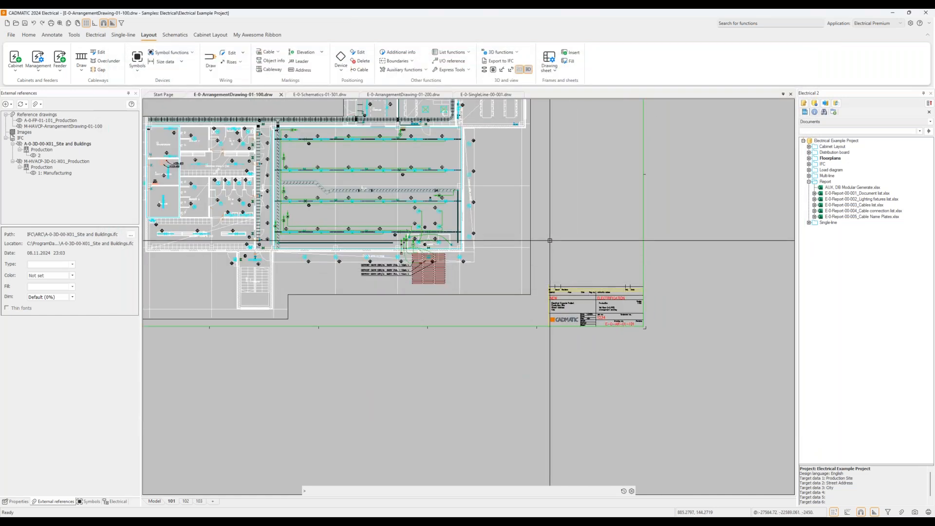
click(875, 201)
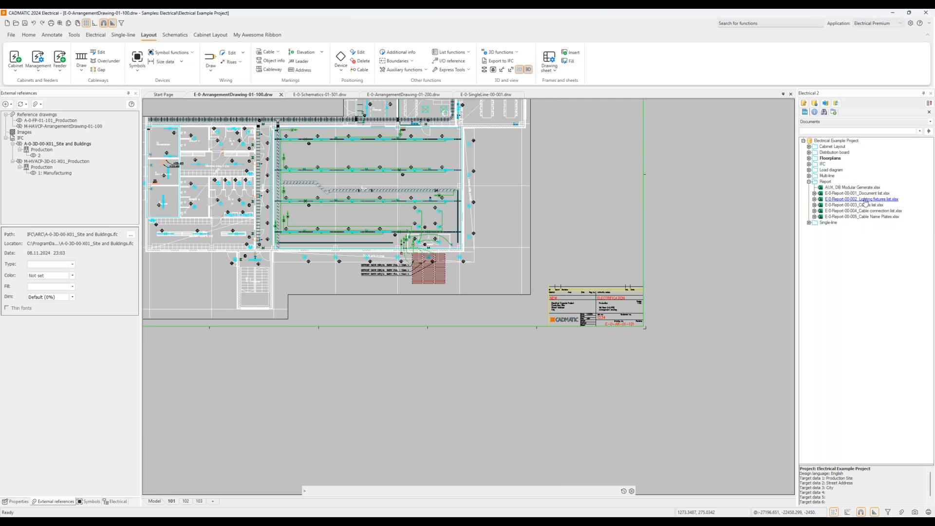
click(155, 502)
click(115, 501)
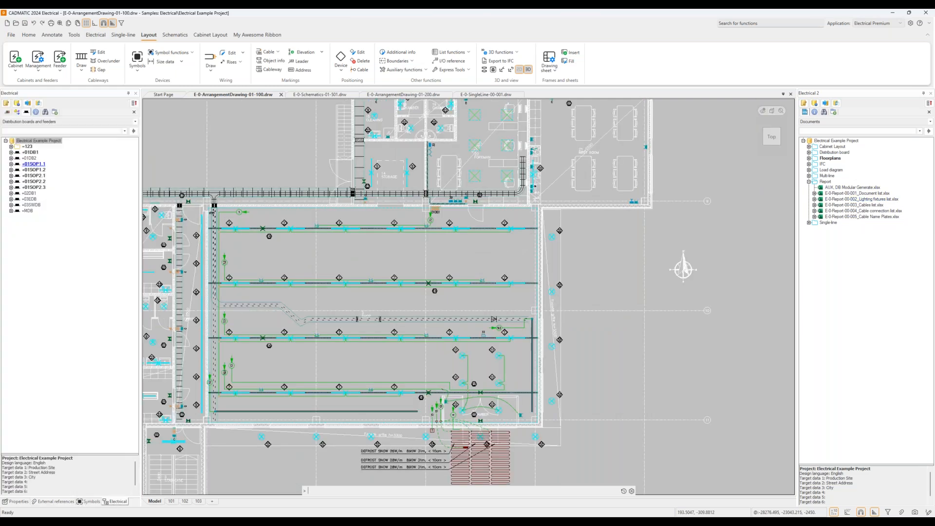
click(10, 147)
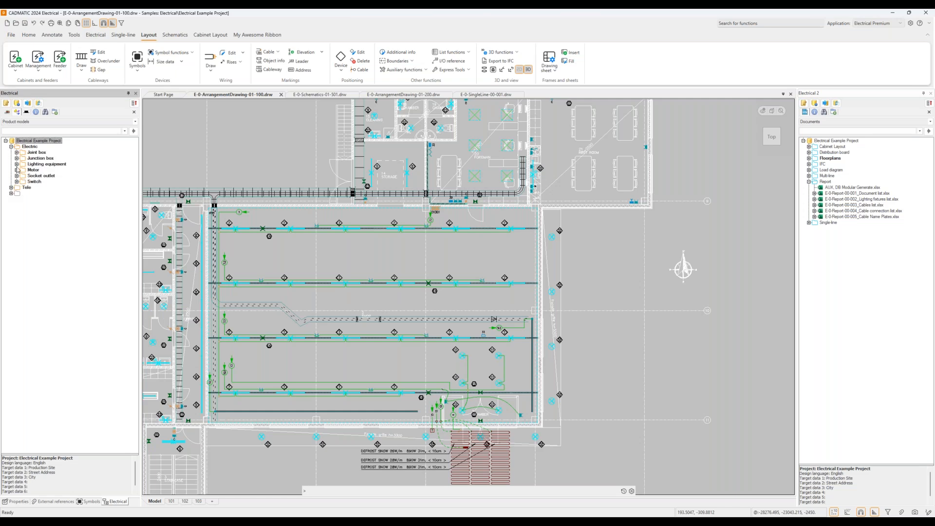
click(17, 166)
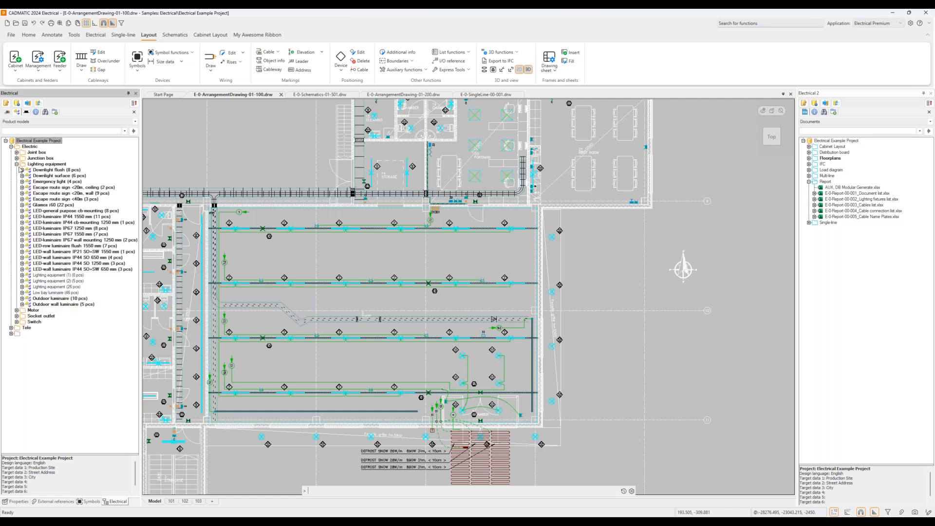
Step: Locate all Glamox i60 luminaires in the drawing from their product model, and end the search
click(56, 208)
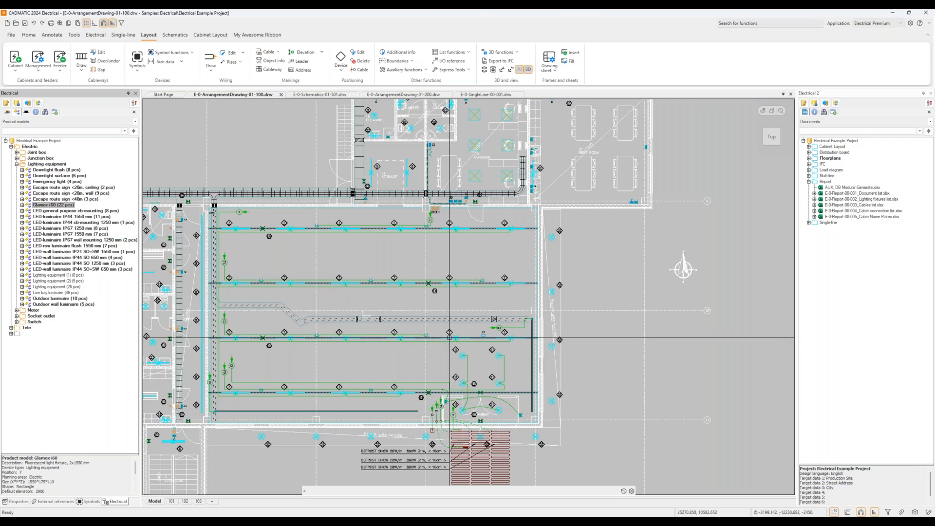
scroll(412, 305, up, 2)
scroll(530, 283, down, 2)
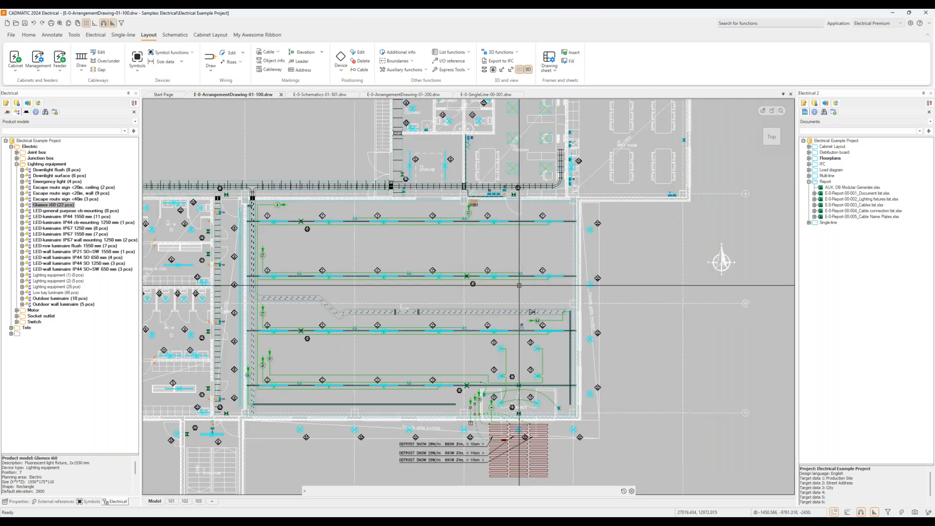
right_click(57, 205)
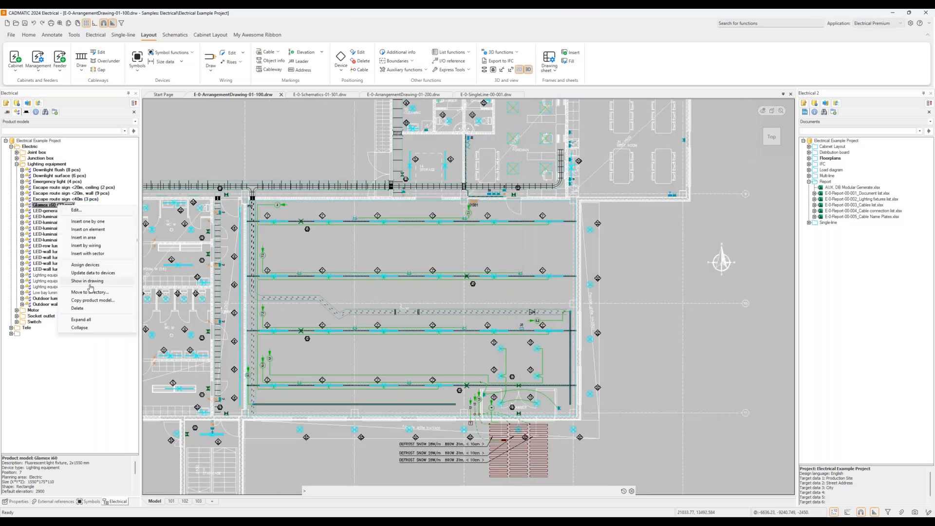
click(86, 281)
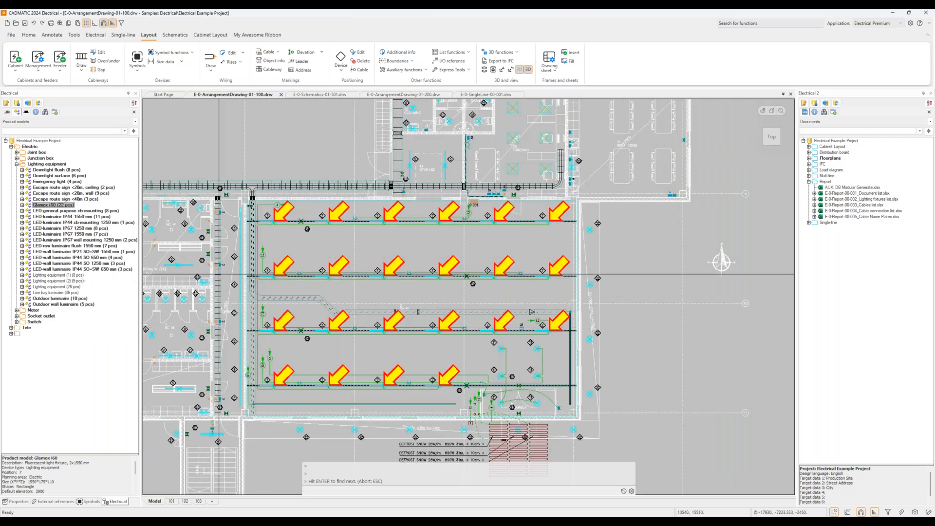
key(Return)
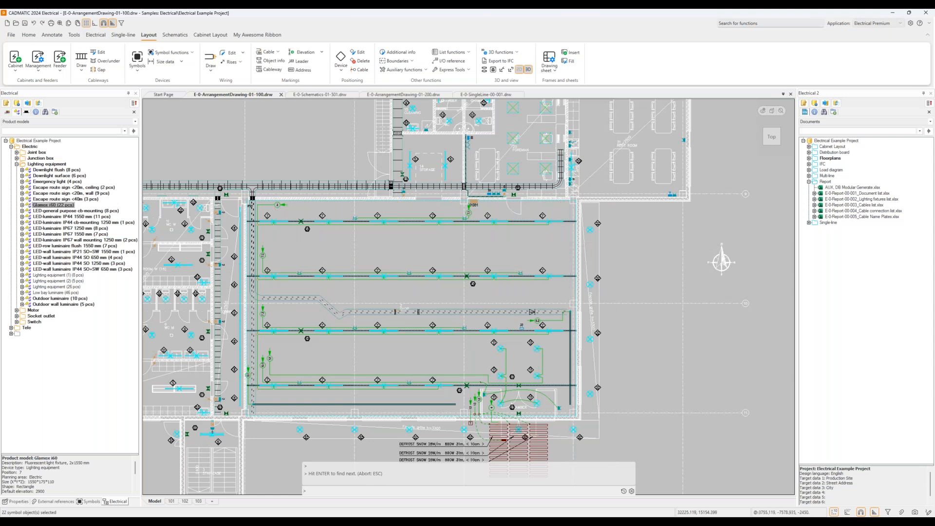
key(Escape)
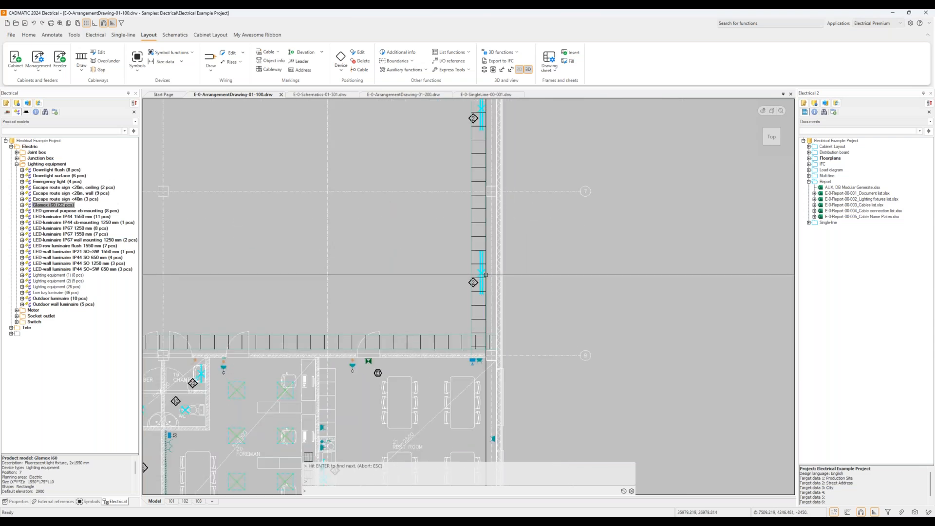
Step: Find a cableway-mounted luminaire along the large hall's outer wall and show it in the project tree
scroll(485, 274, up, 3)
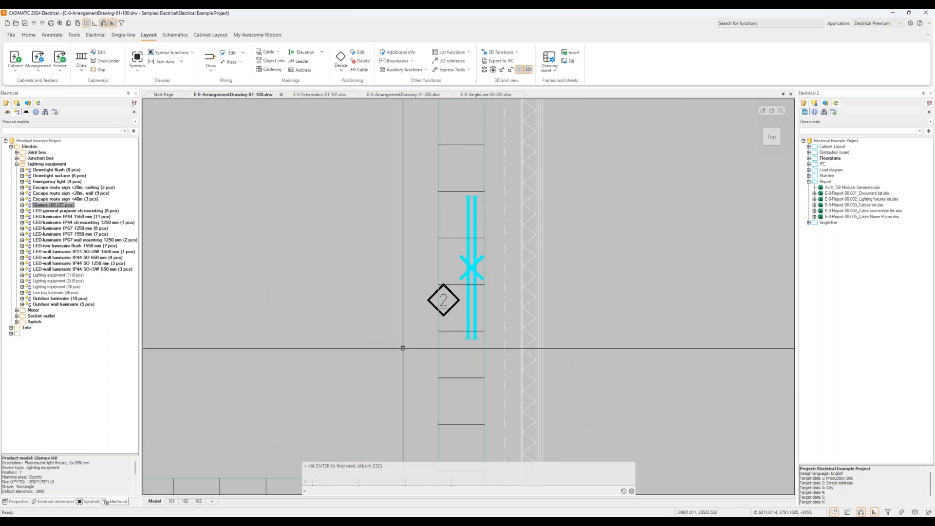
scroll(592, 357, down, 5)
click(598, 361)
scroll(575, 291, down, 2)
middle_drag(589, 411, 520, 501)
key(Escape)
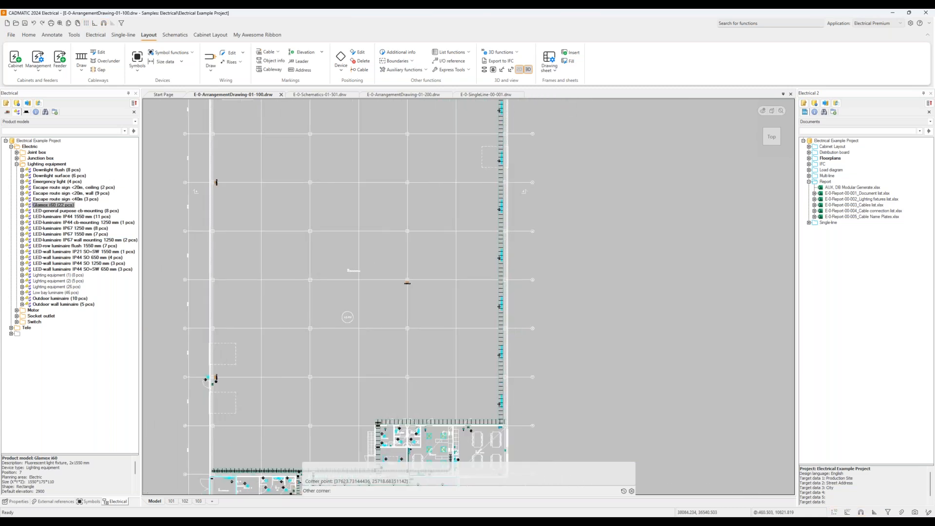
scroll(503, 407, up, 3)
click(498, 386)
right_click(498, 386)
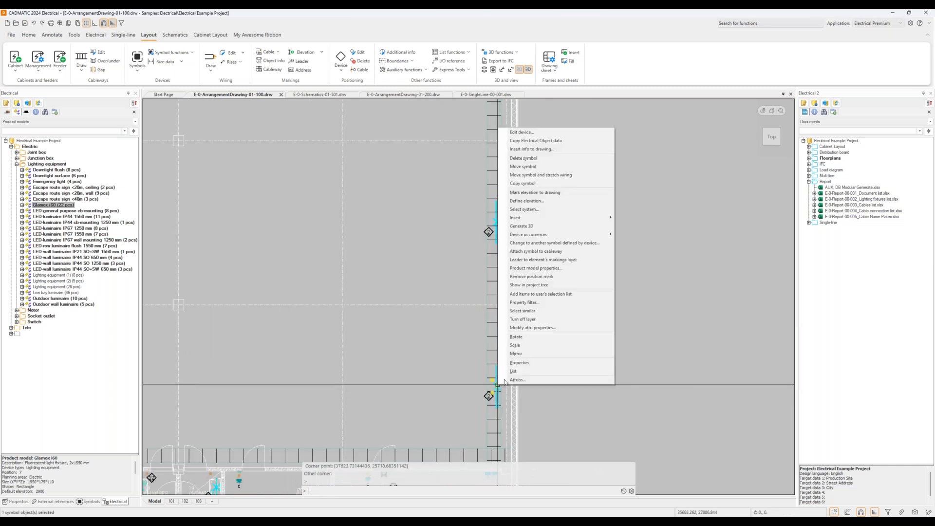
click(540, 285)
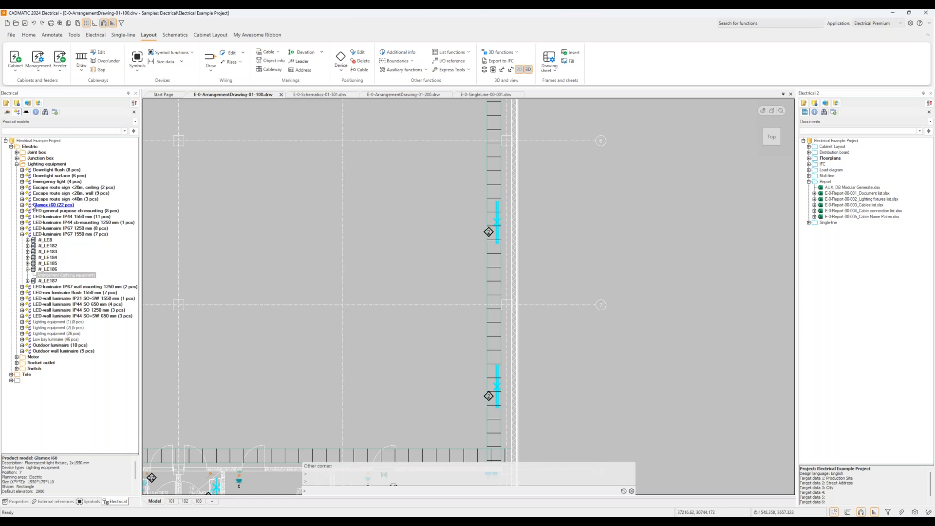
Step: Locate all LED-luminaire IP67 1550 mm devices in the drawing and add them to the user's selection list
right_click(94, 237)
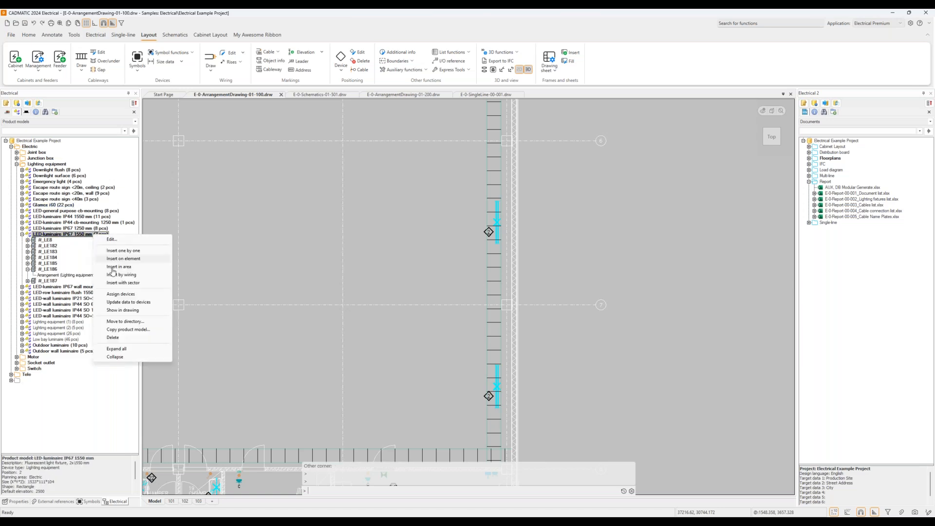
click(123, 310)
scroll(425, 269, down, 4)
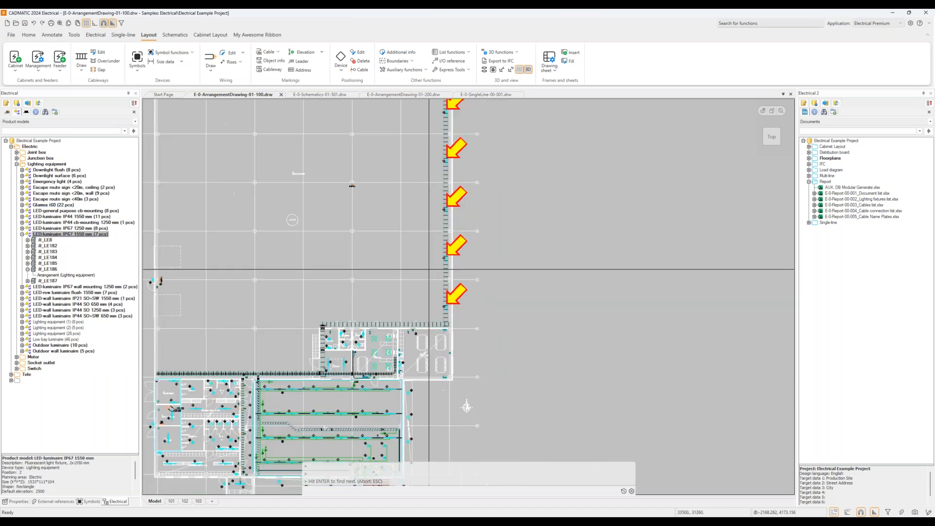
mouse_move(546, 228)
middle_down()
mouse_move(530, 326)
mouse_move(531, 288)
middle_up()
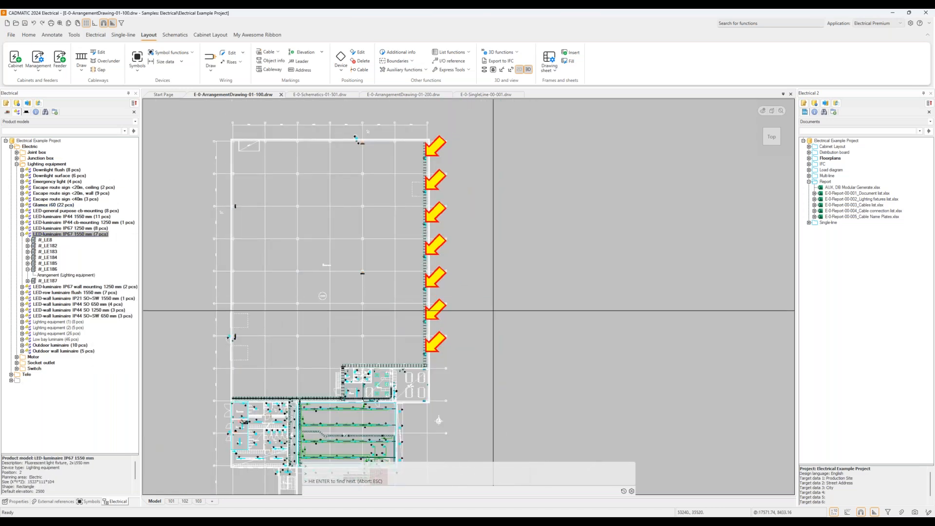
click(28, 269)
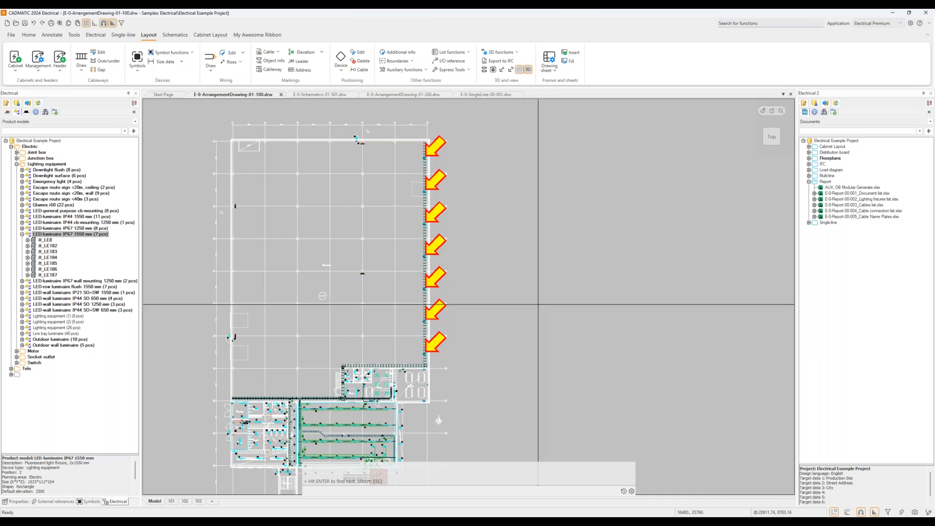
key(Escape)
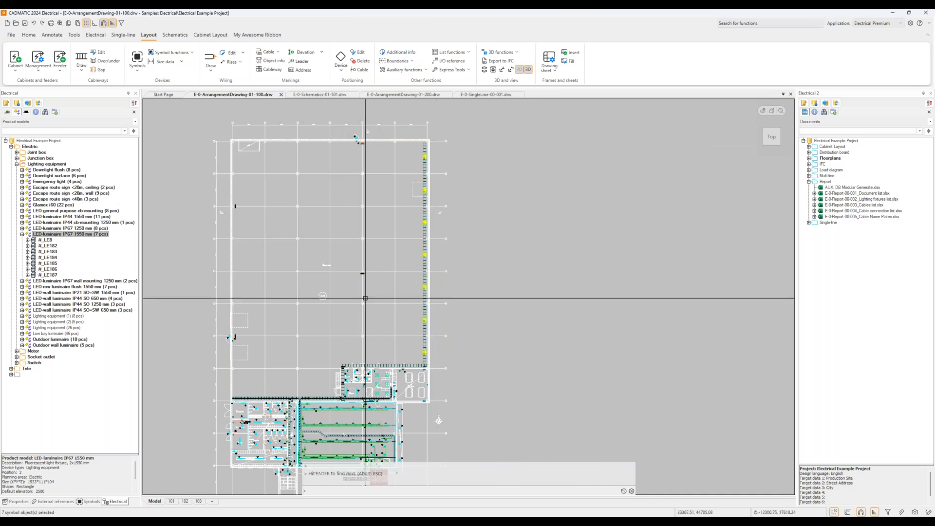
right_click(460, 267)
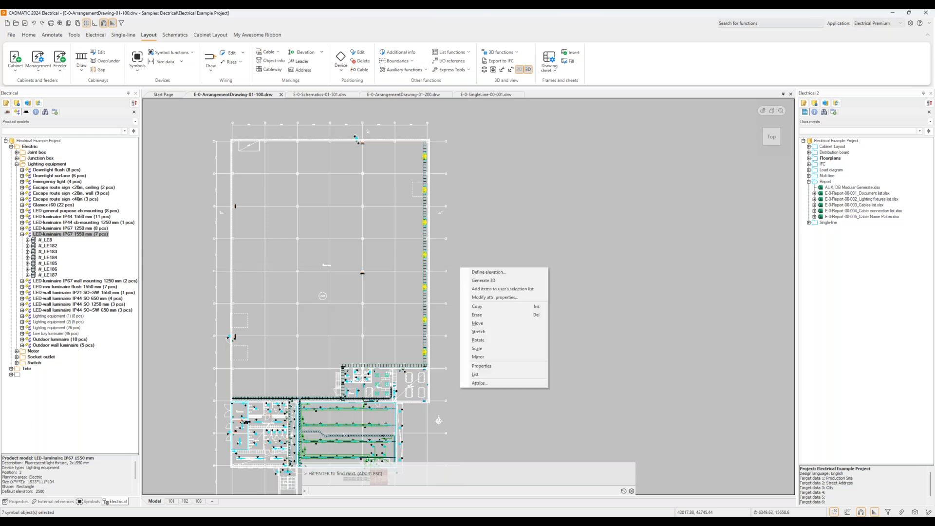
click(503, 289)
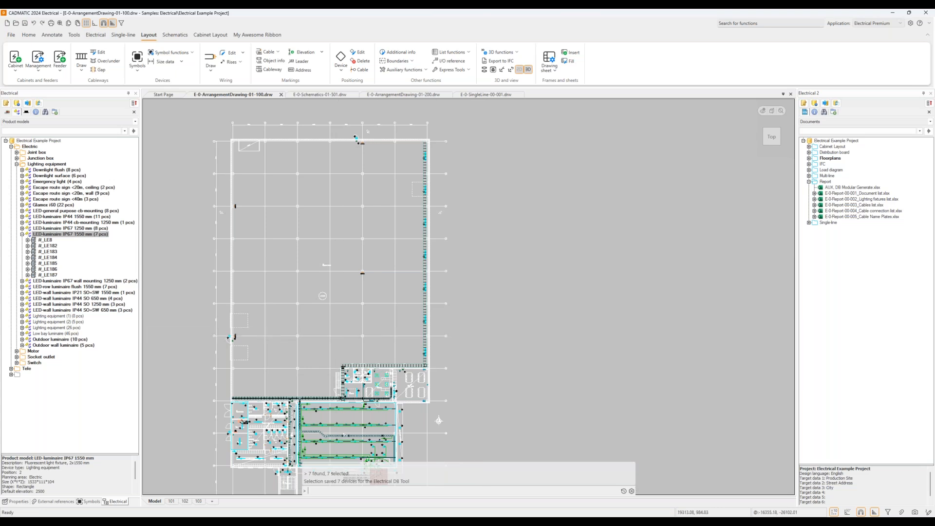
Step: Switch to CADMATIC Electrical DB Tool, refresh the location tree and show the devices in the user's selection list
click(320, 521)
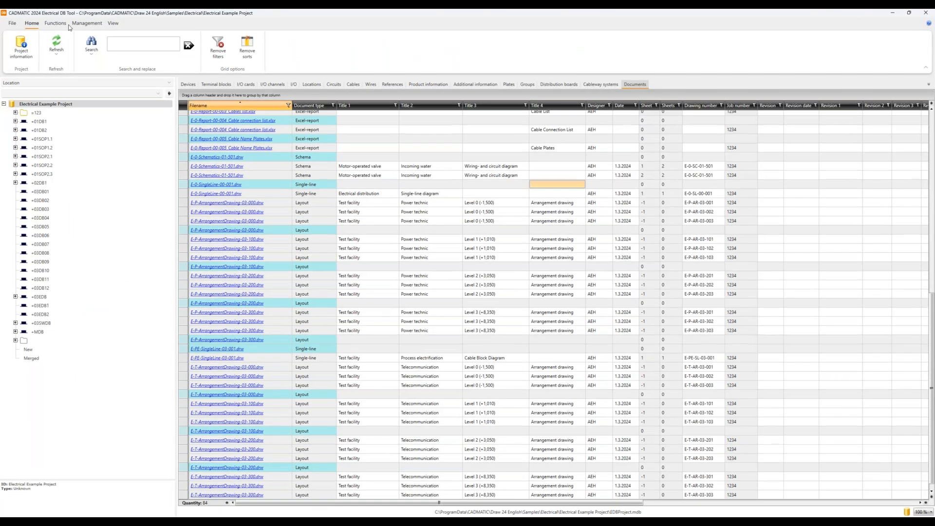
click(58, 343)
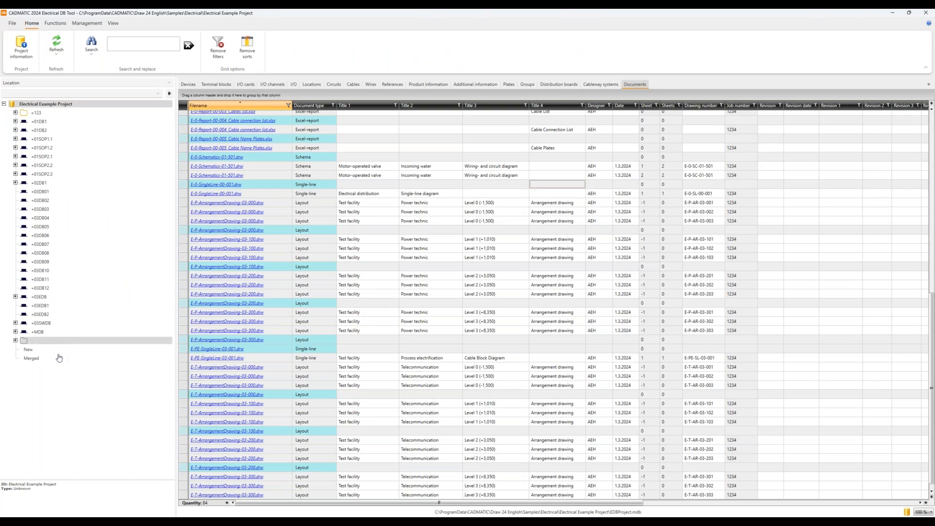
click(48, 392)
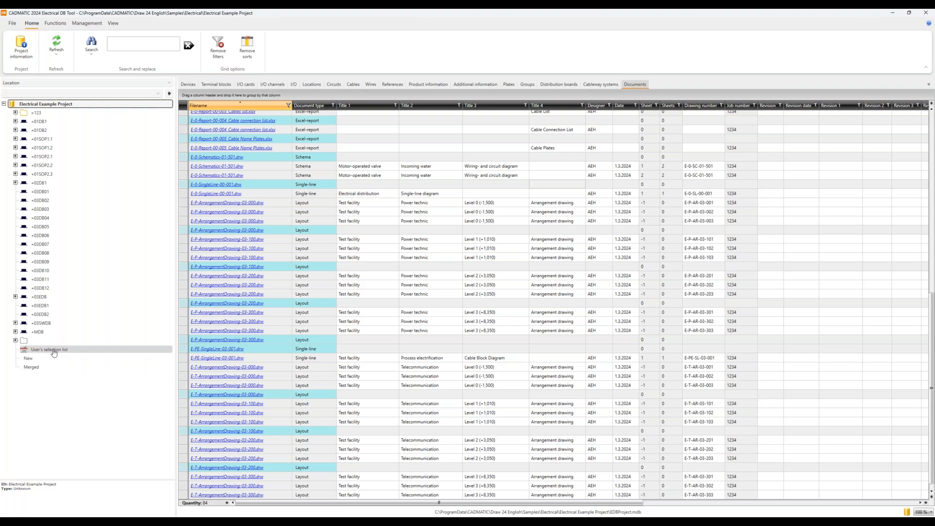
click(54, 353)
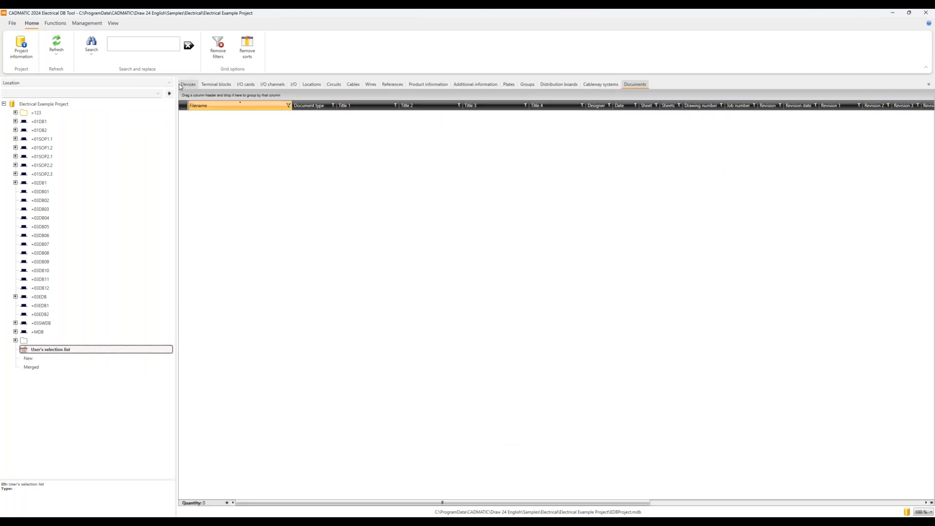
click(189, 86)
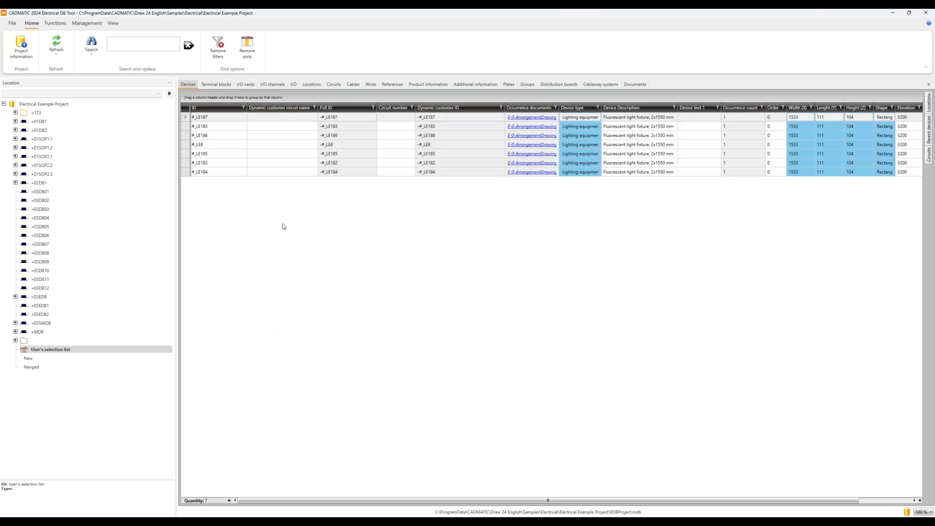
Step: Open the product models of all the devices in the user's selection list and pick Glamox i60 among the lighting equipment
click(188, 118)
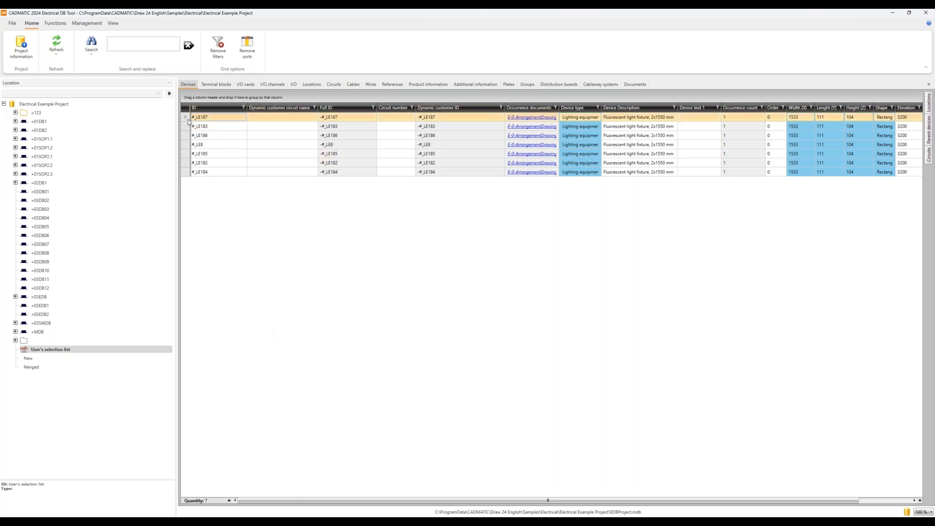
shift+click(189, 173)
right_click(190, 176)
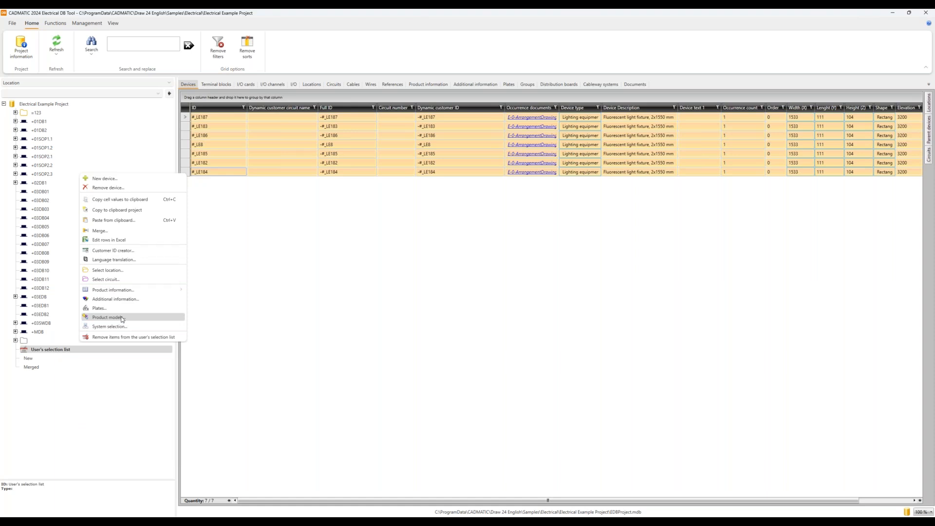
key(Return)
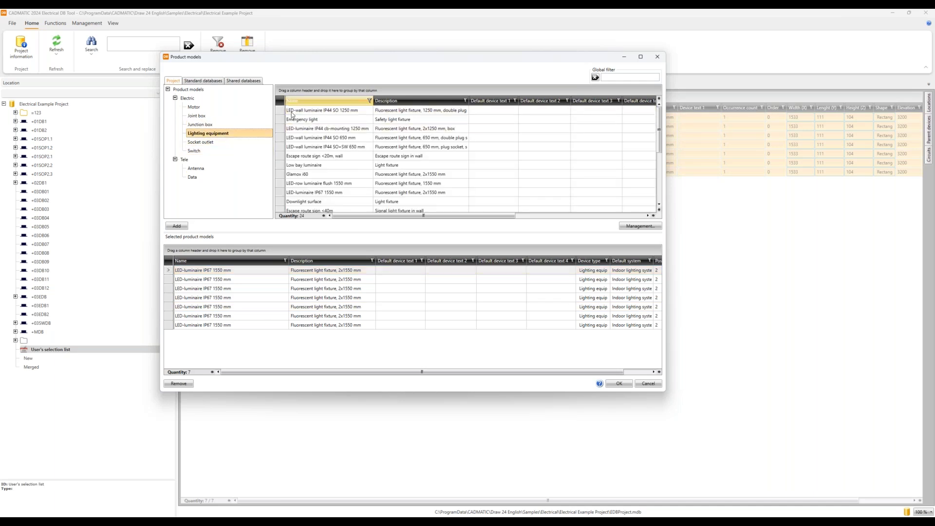
click(301, 176)
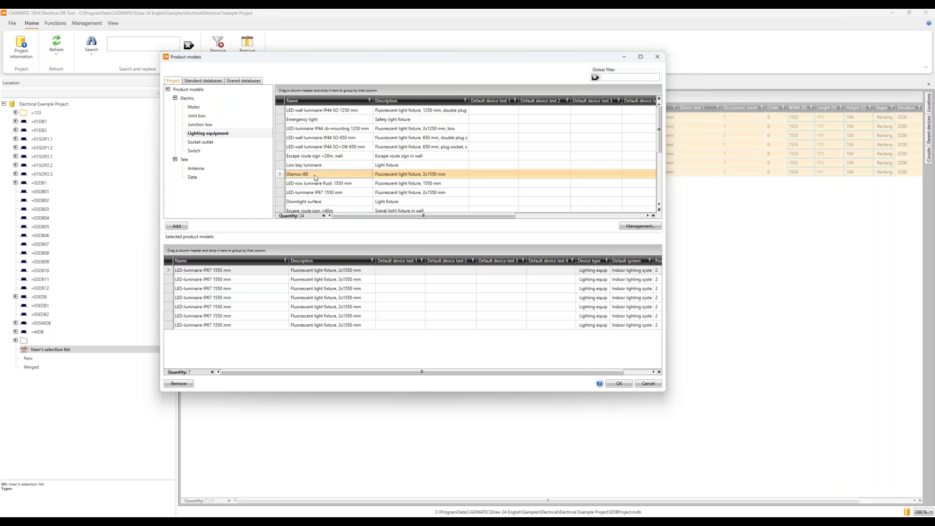
Step: Make sure the Position number column is shown in the product model list and move it to be the first column
right_click(341, 101)
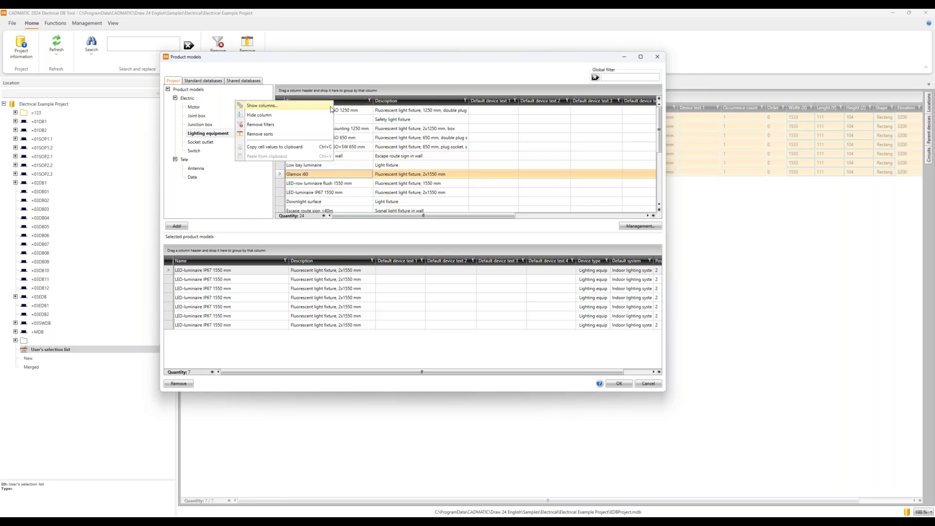
click(292, 107)
text(pos)
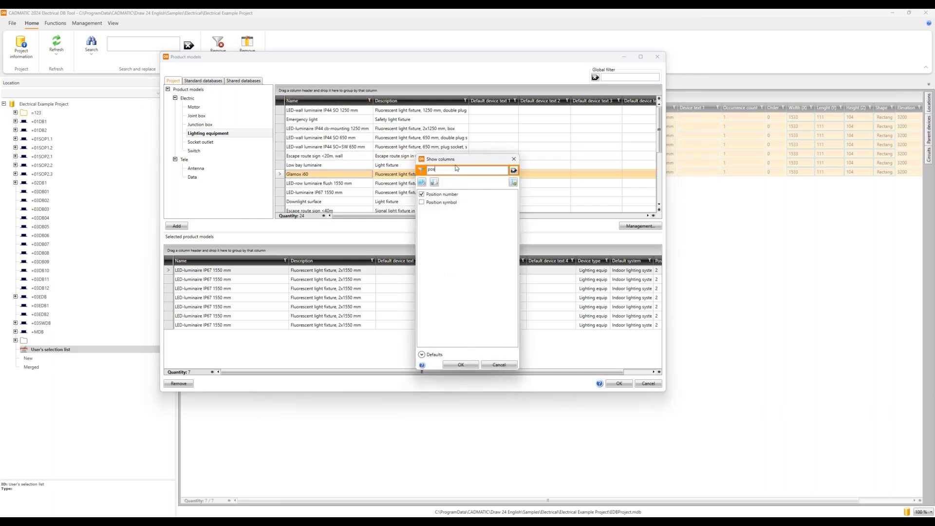
click(456, 195)
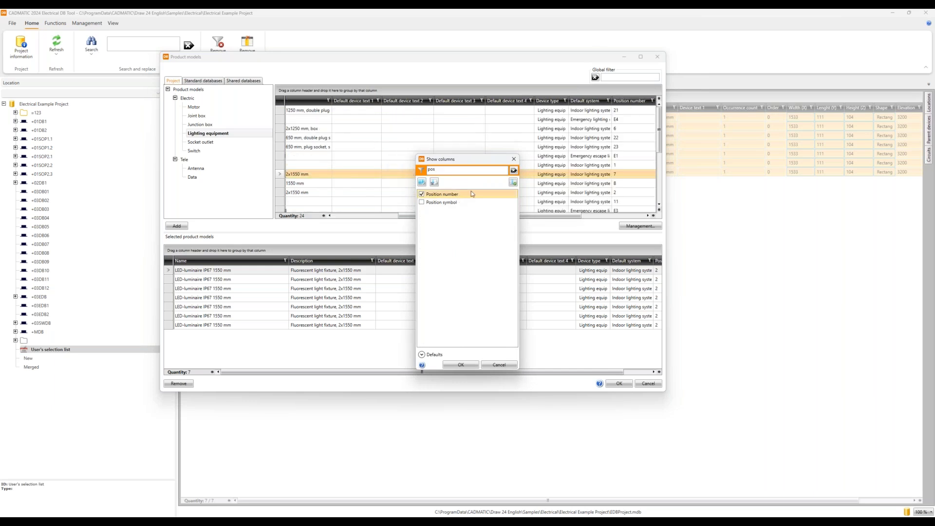
click(472, 368)
drag(631, 101, 301, 103)
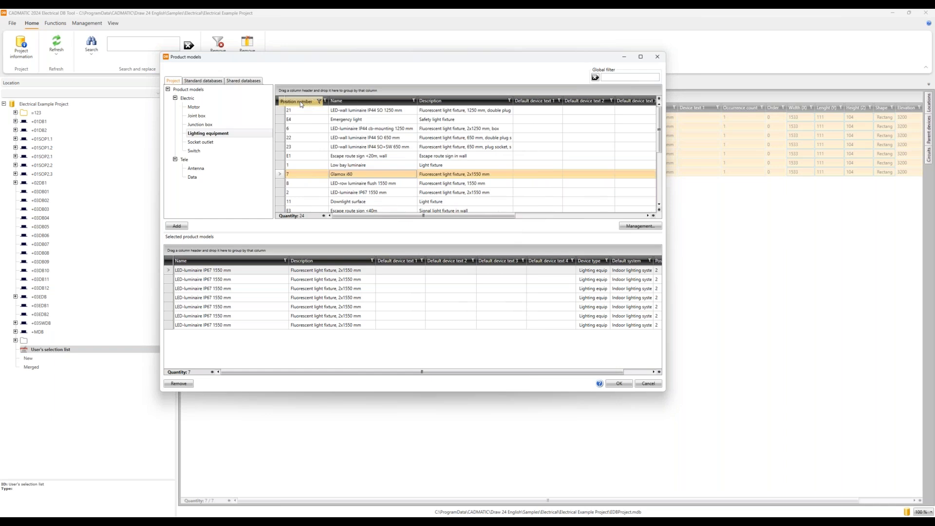
Step: Replace the product model of all the selected devices with Glamox i60 and update their data, leaving out the default elevation
click(297, 176)
double_click(311, 174)
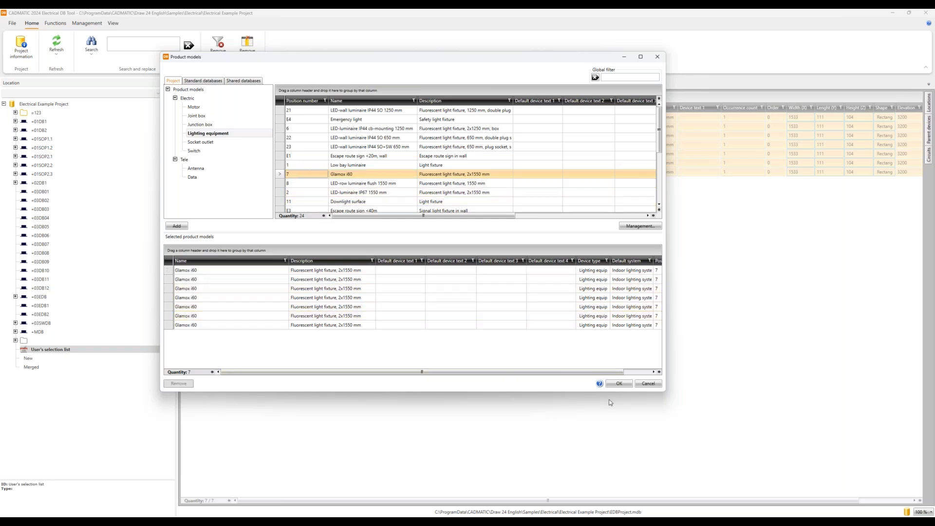
click(619, 385)
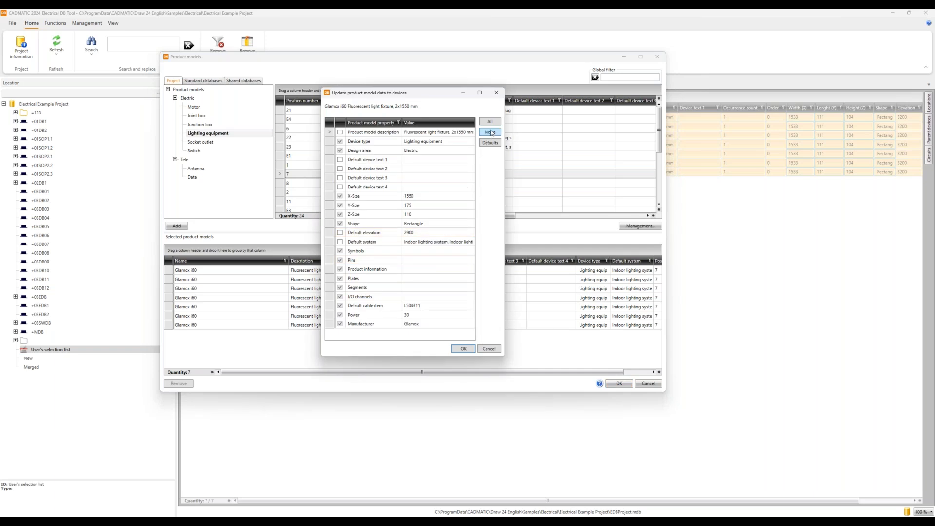
click(340, 233)
click(464, 349)
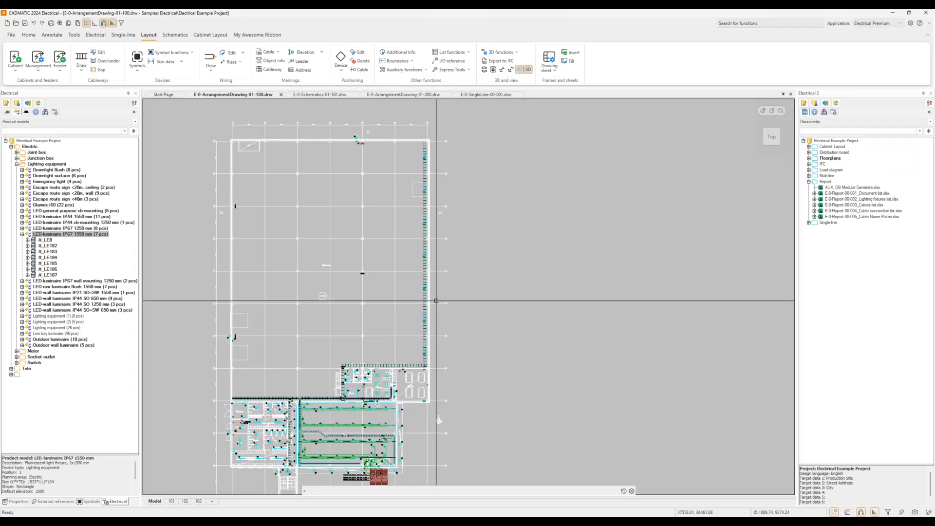
Step: Update the arrangement drawing from the project database while viewing a luminaire on the hall's outer-wall cableway
middle_drag(440, 309, 448, 293)
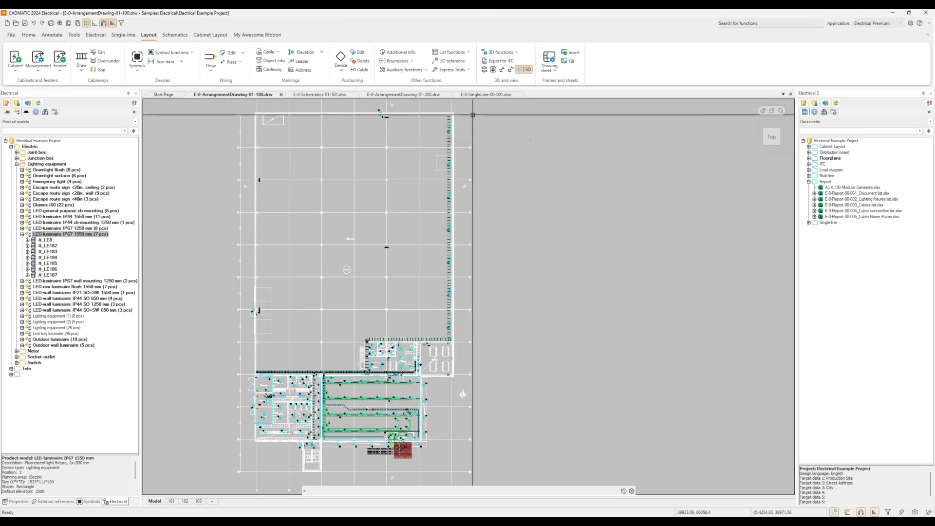
scroll(451, 228, up, 5)
scroll(451, 228, up, 2)
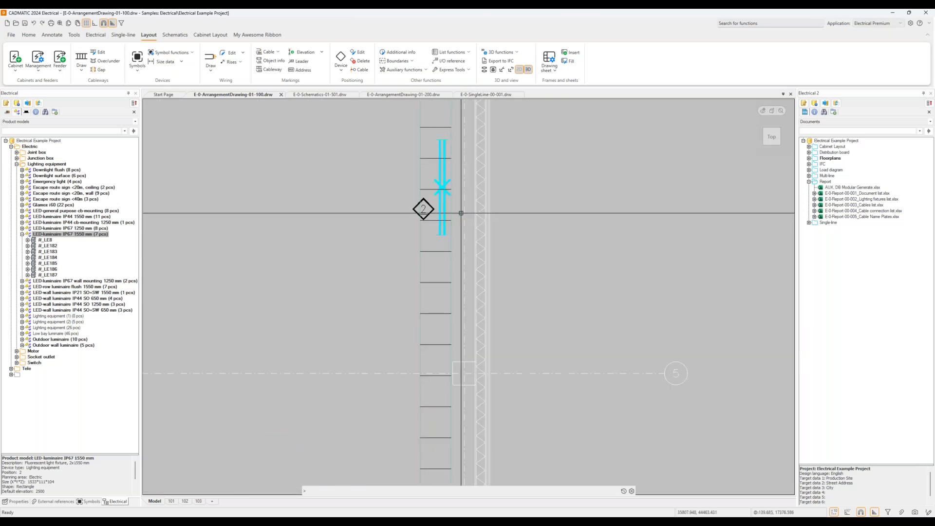
click(837, 103)
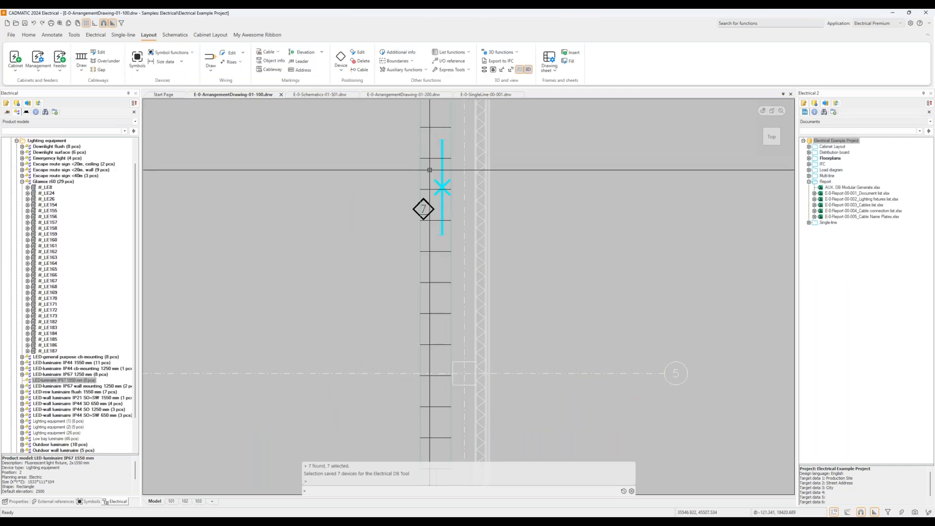
Step: Collapse the Glamox i60 devices in the project tree and show the product model's details
scroll(507, 192, down, 3)
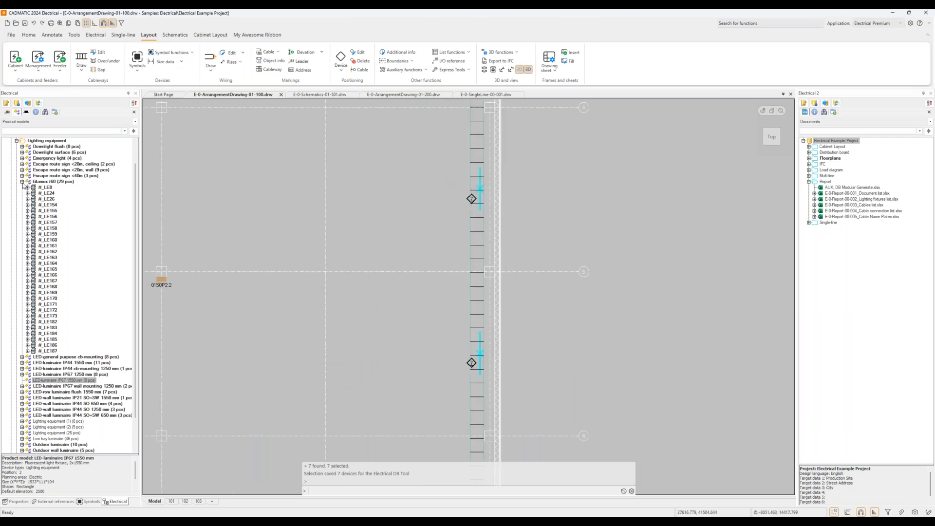
click(23, 182)
click(54, 206)
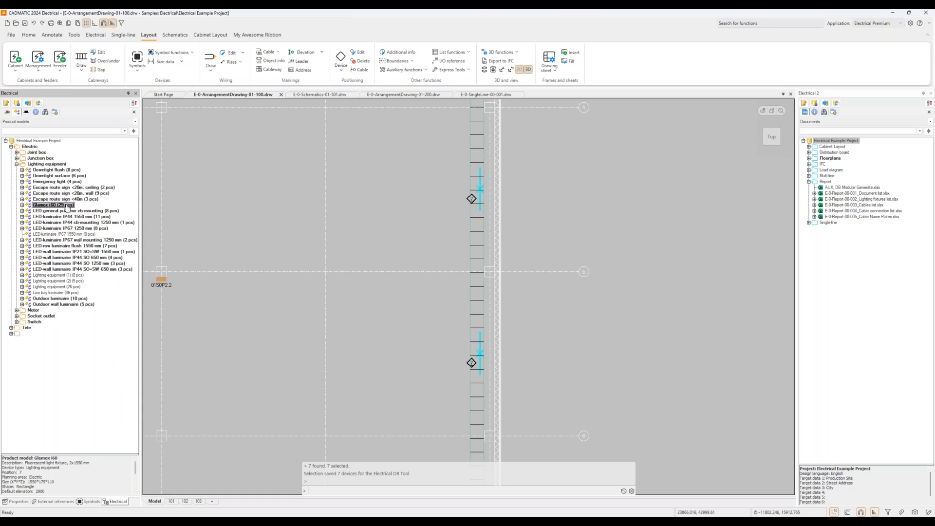
Step: Update the report E-0-Report-00-002_Lighting fixtures list.xlsx and open it in Excel
right_click(880, 203)
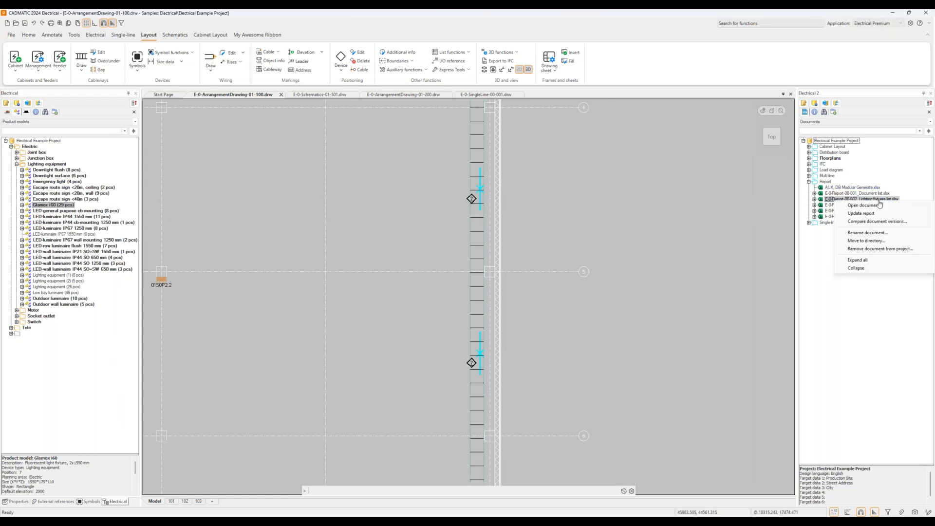
click(861, 215)
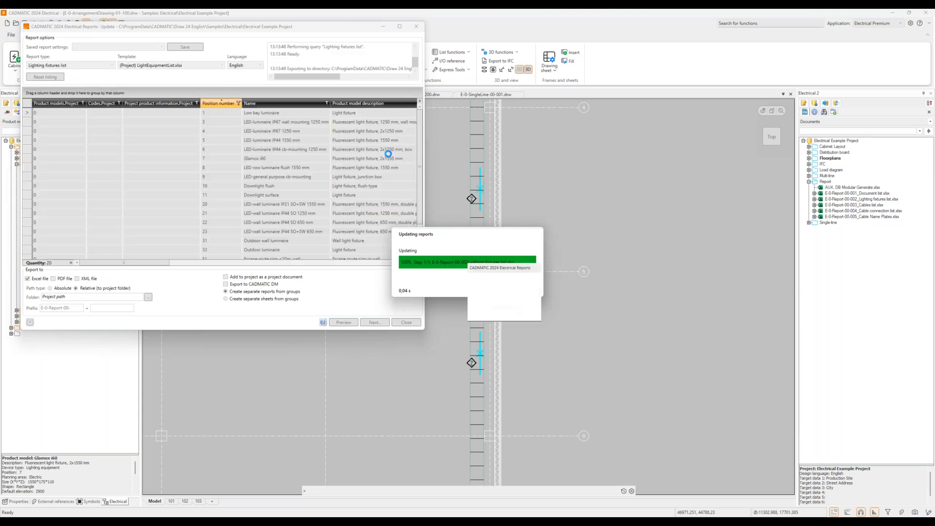
right_click(860, 200)
click(870, 207)
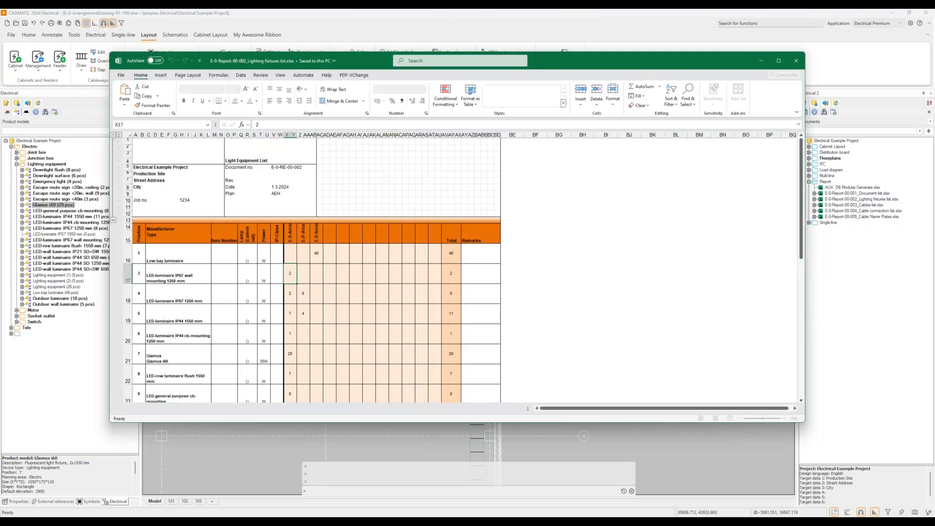
Step: Check the Glamox i60 row and the drawing name of its quantity column in the light equipment list, and close the report
click(126, 356)
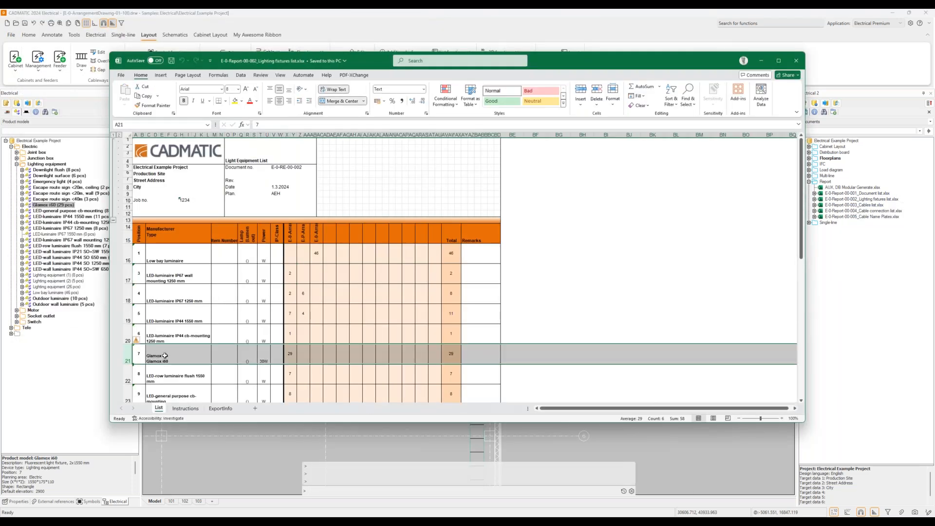
click(168, 355)
click(292, 357)
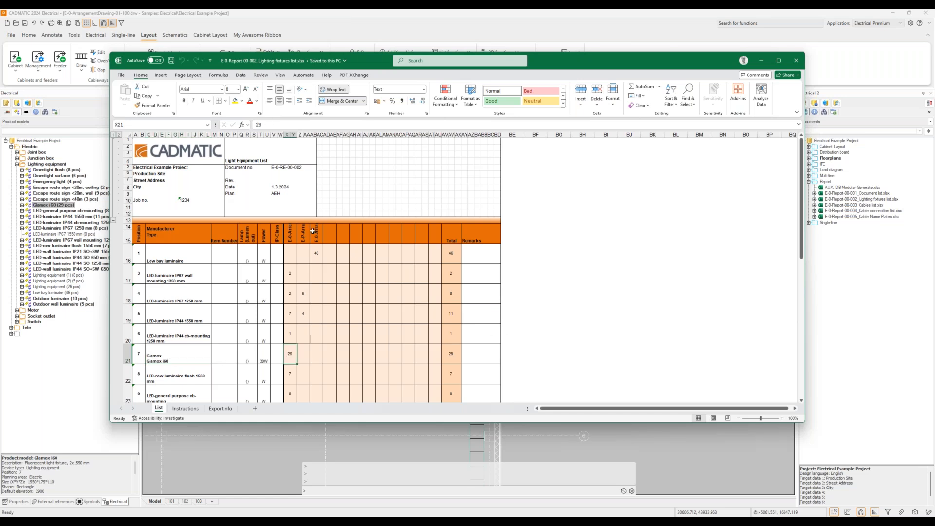
click(288, 236)
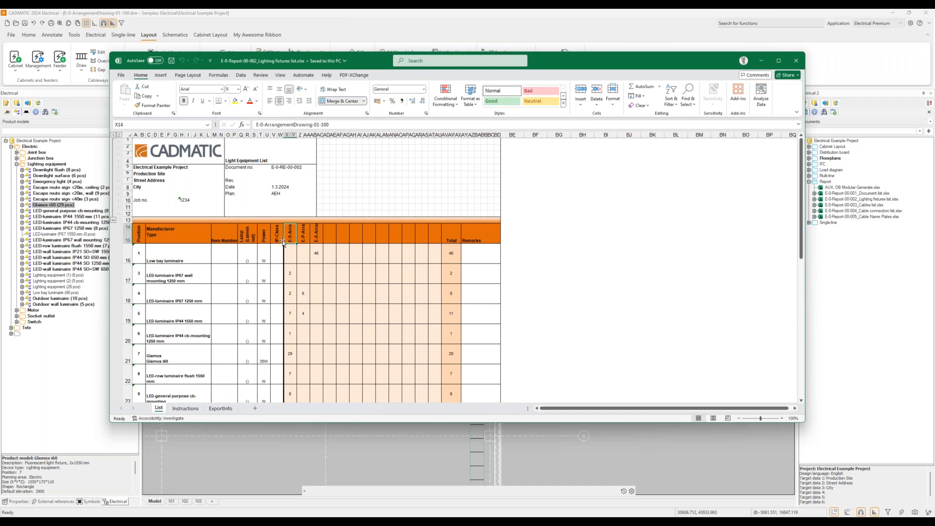
click(797, 62)
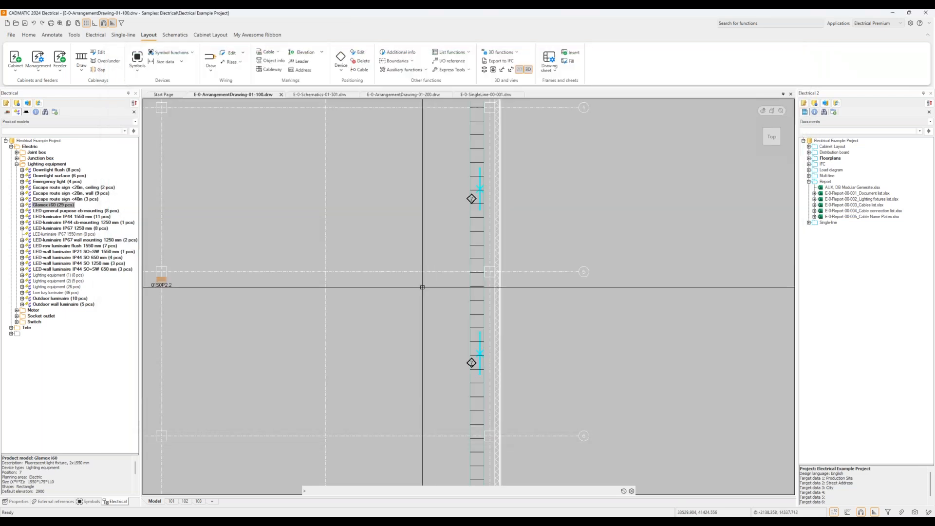
Step: Save the arrangement drawing E-0-ArrangementDrawing-01-100.drw
scroll(406, 328, down, 1)
middle_drag(406, 330, 444, 227)
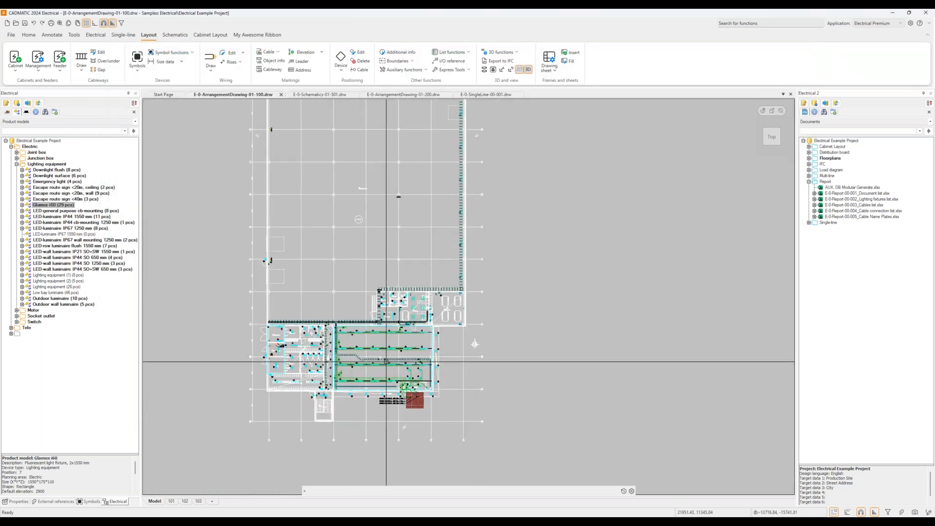
scroll(379, 368, up, 2)
scroll(379, 369, up, 2)
scroll(384, 359, down, 2)
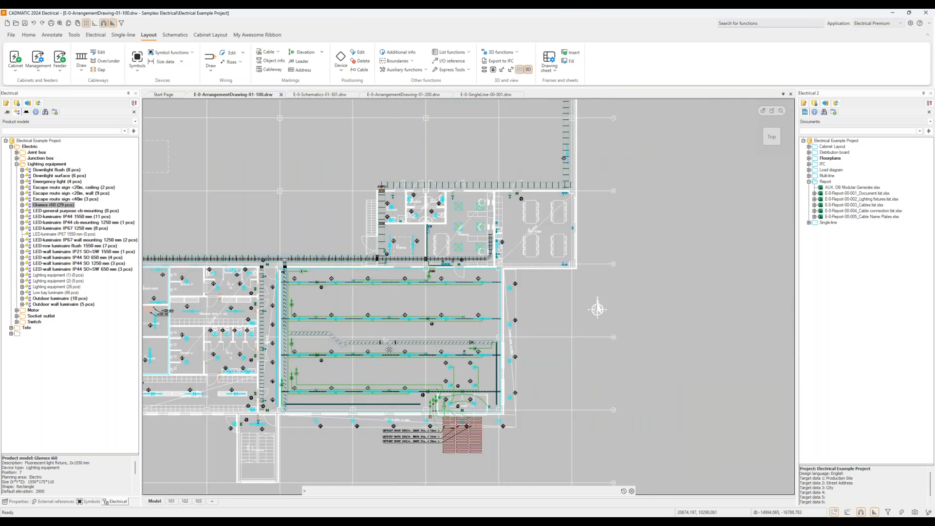
middle_drag(385, 356, 401, 323)
mouse_move(401, 322)
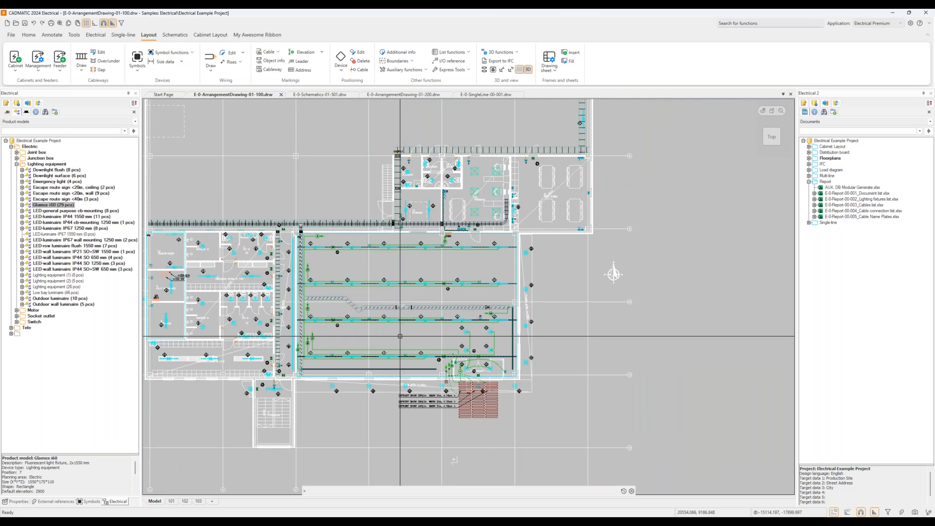
click(25, 23)
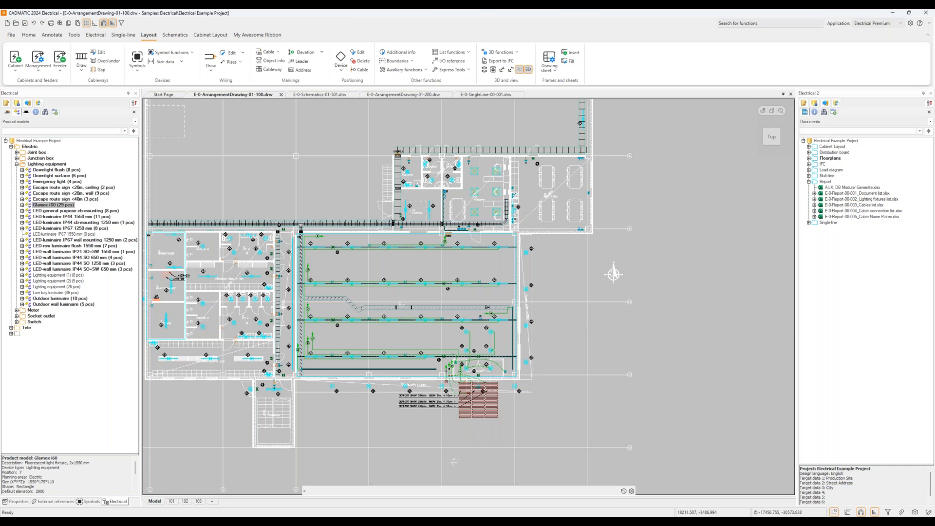
Step: Switch to CADMATIC Electrical DB Tool and view the columns available for the device list, cancelling the selection
click(319, 522)
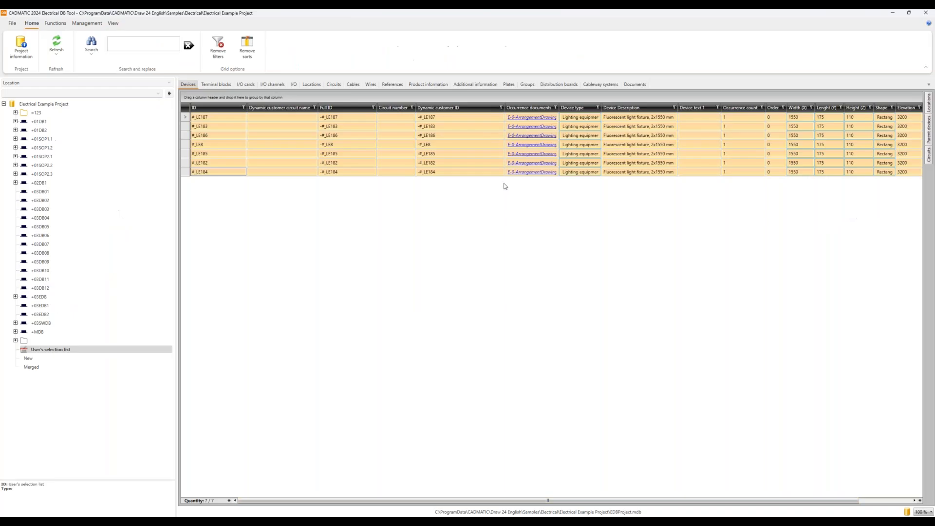
click(461, 152)
right_click(452, 107)
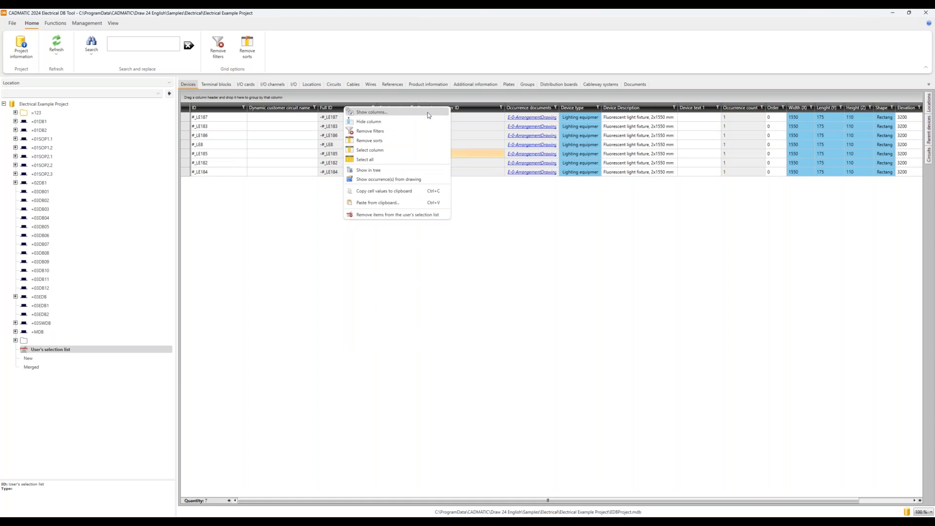
click(429, 113)
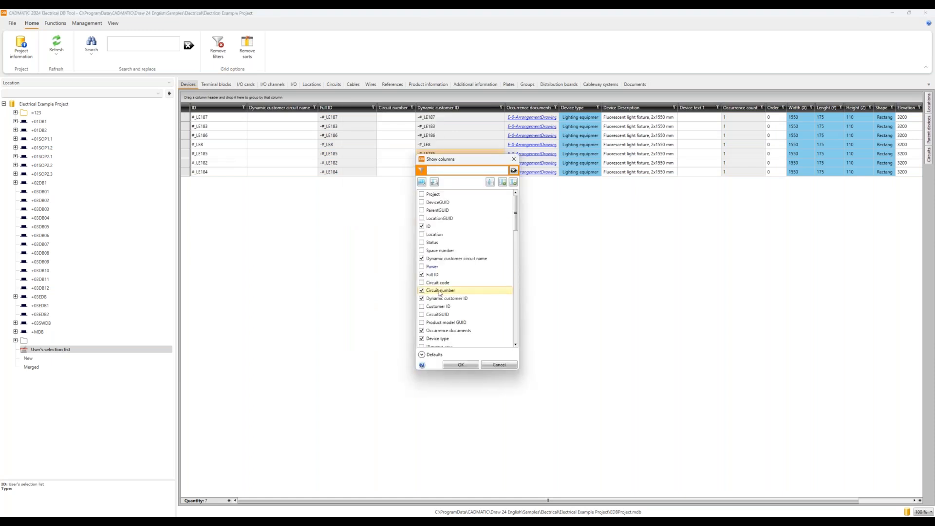
click(498, 365)
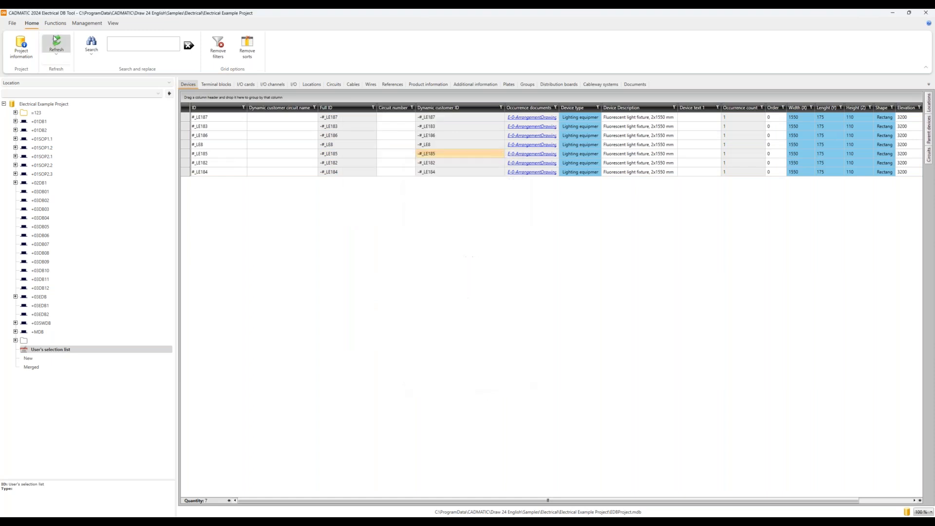
Step: Add the Modifier column to the device list and widen it enough to read the full entries
right_click(390, 107)
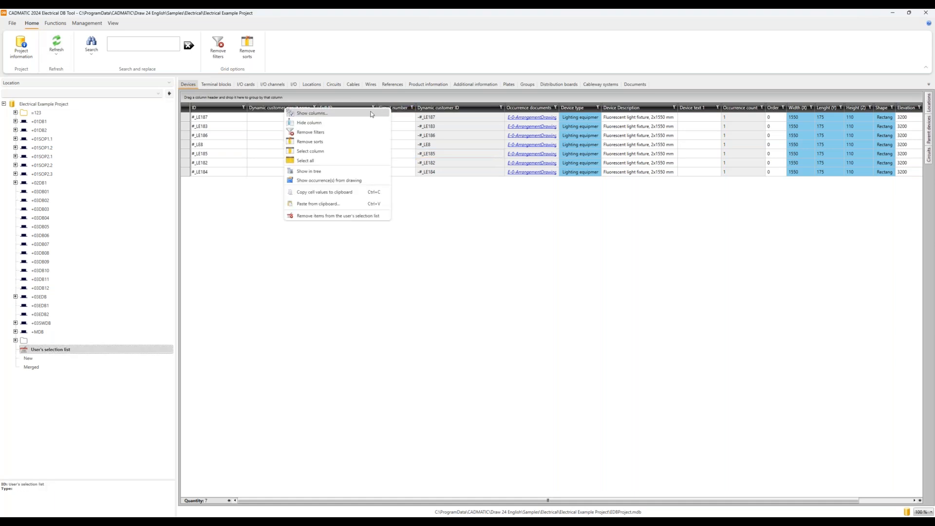
click(371, 112)
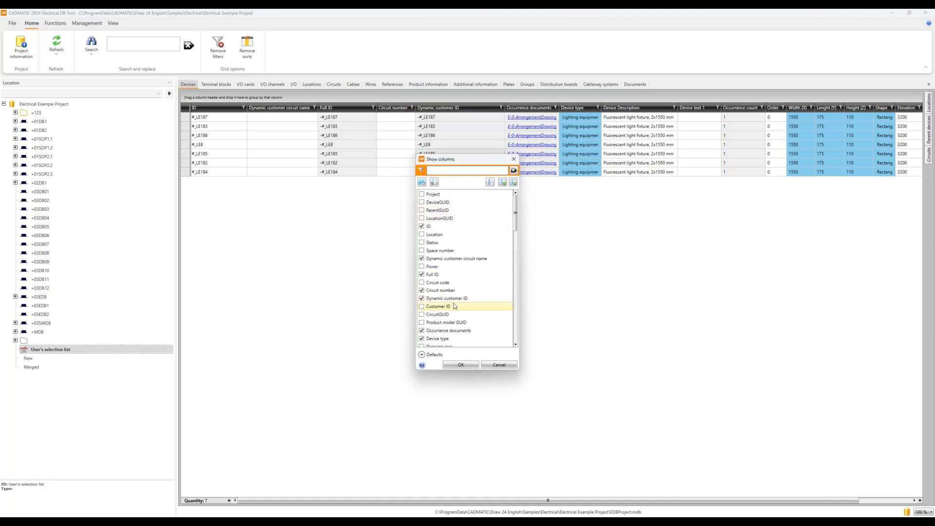
scroll(455, 306, down, 4)
scroll(454, 306, down, 4)
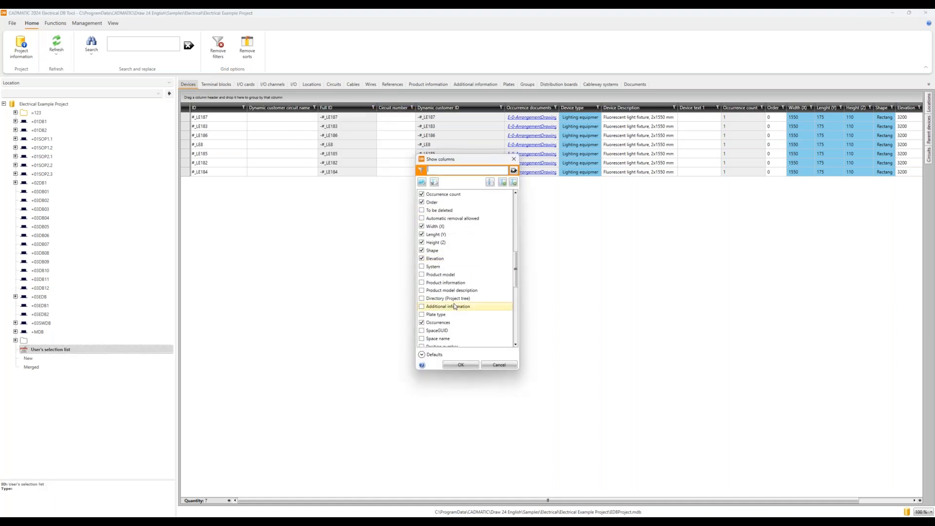
scroll(455, 305, down, 2)
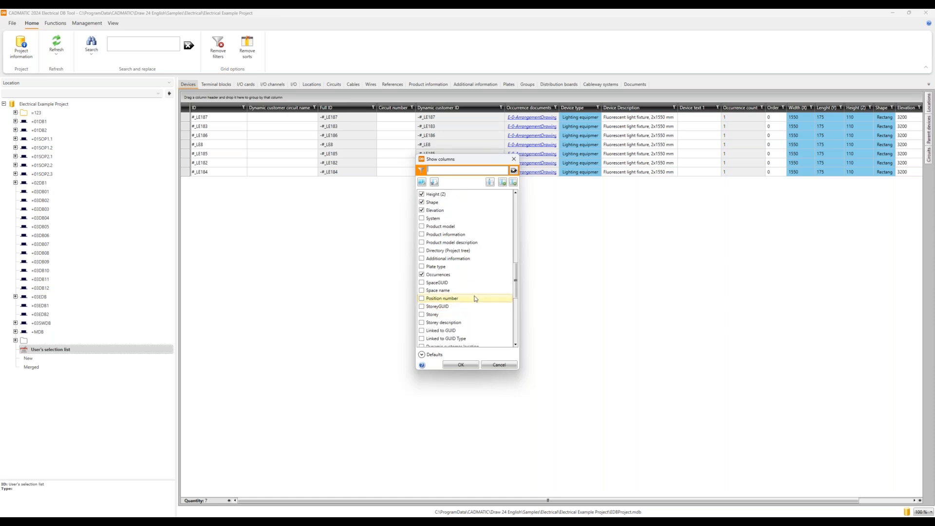
click(456, 172)
text(mod)
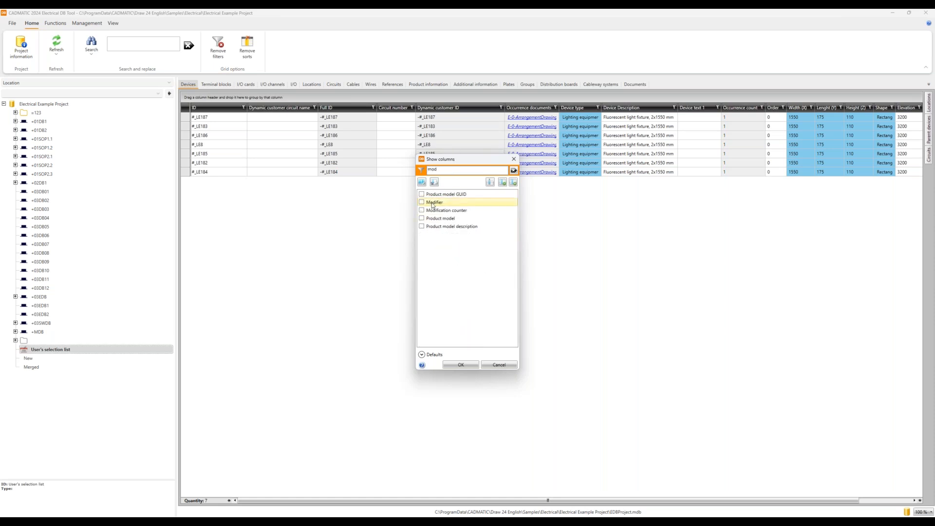
click(423, 202)
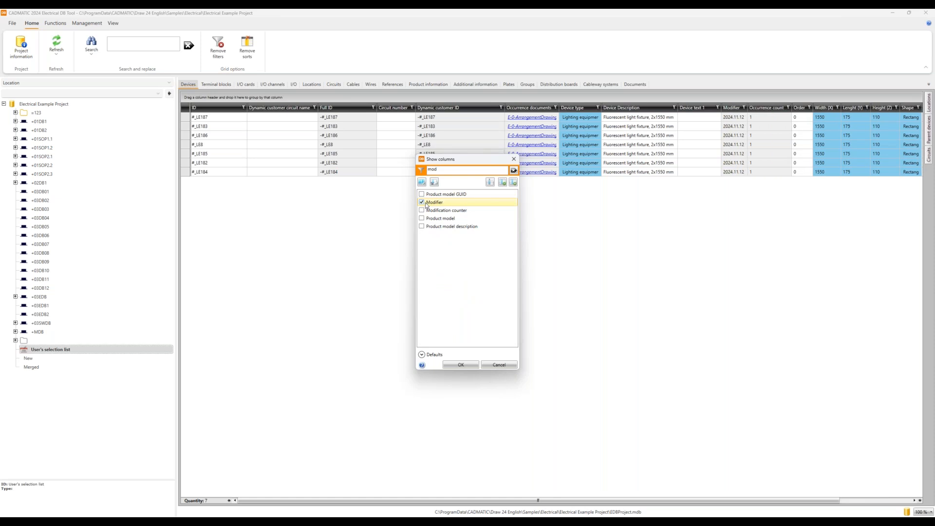
click(463, 365)
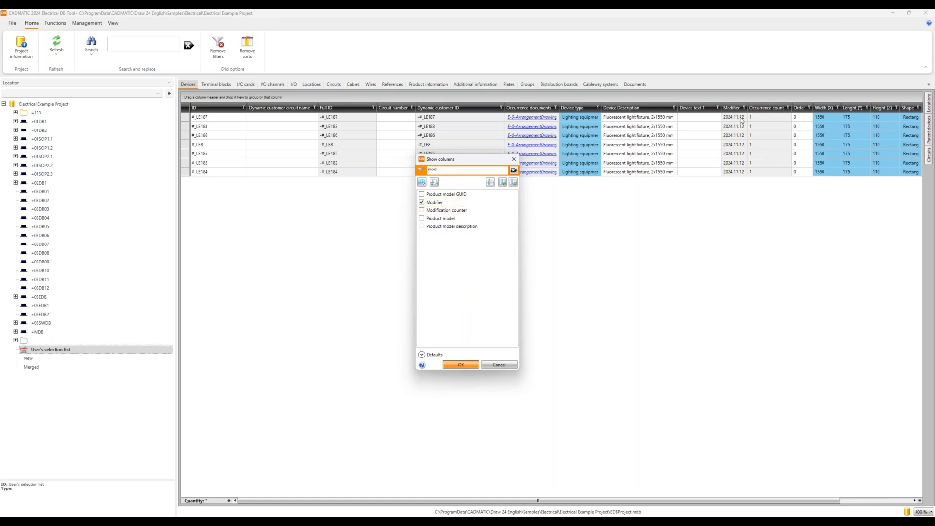
drag(747, 108, 795, 108)
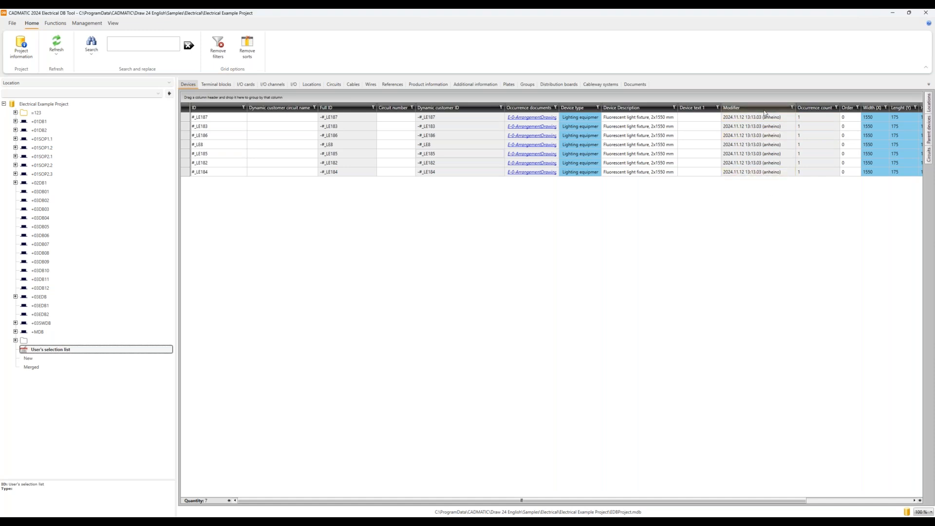
Step: Switch to CADMATIC Electrical and save a copy of the arrangement drawing as backup1floor
click(894, 15)
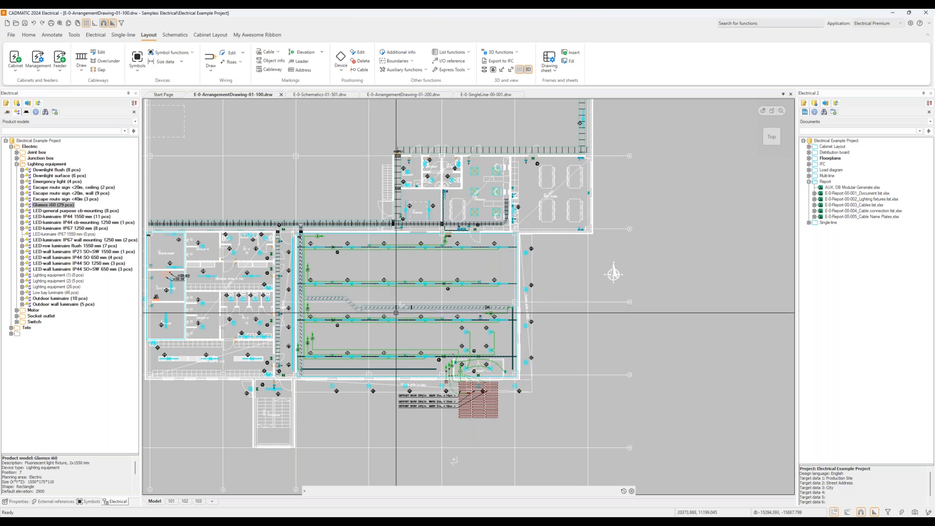
scroll(360, 315, up, 3)
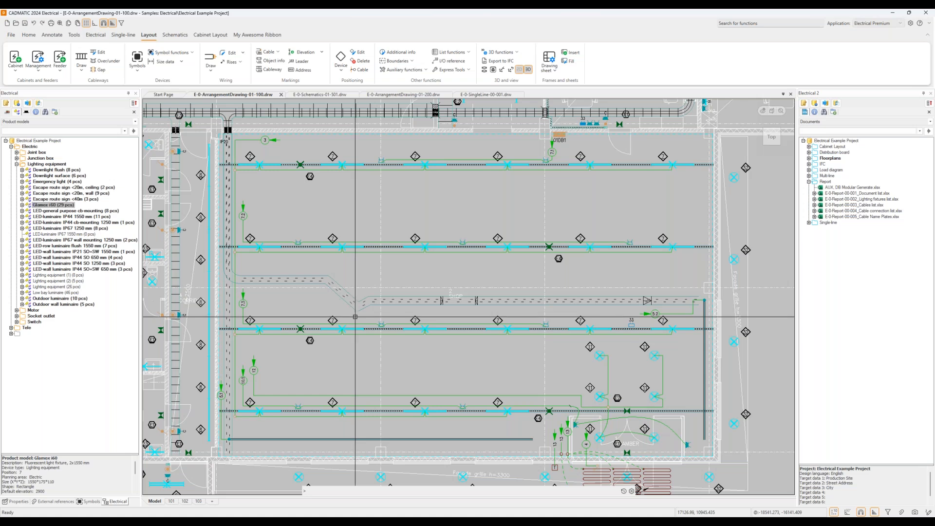
click(10, 35)
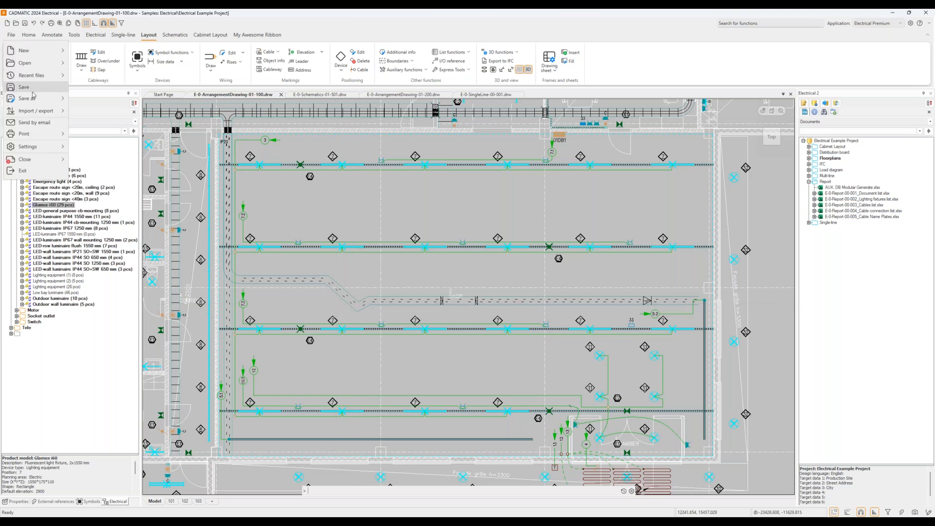
mouse_move(35, 99)
click(116, 140)
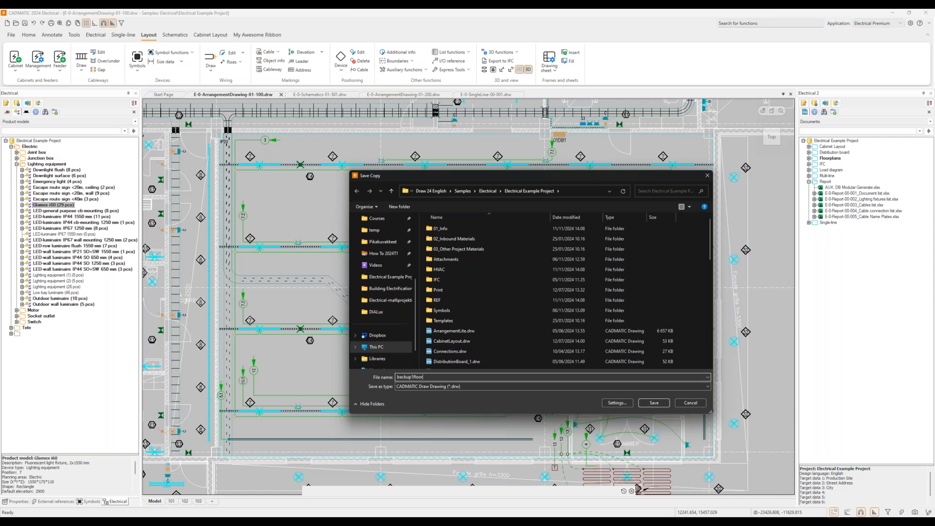
click(654, 403)
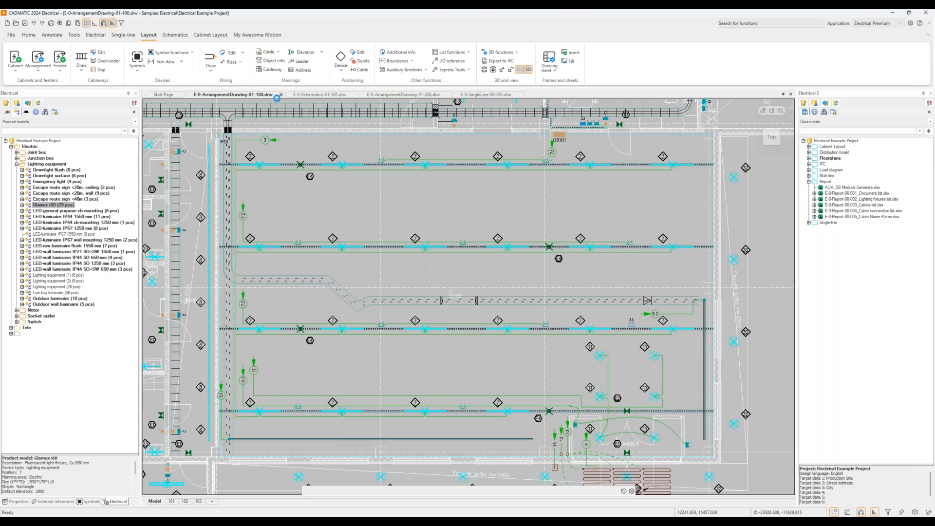
Step: Move the horizontal cable tray run in the shop upward, closer to the second luminaire row
double_click(604, 301)
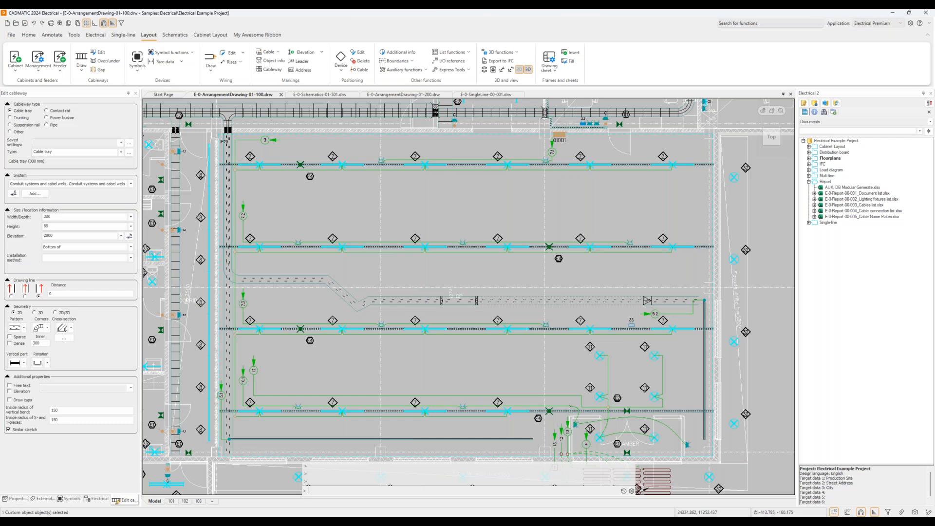
click(561, 279)
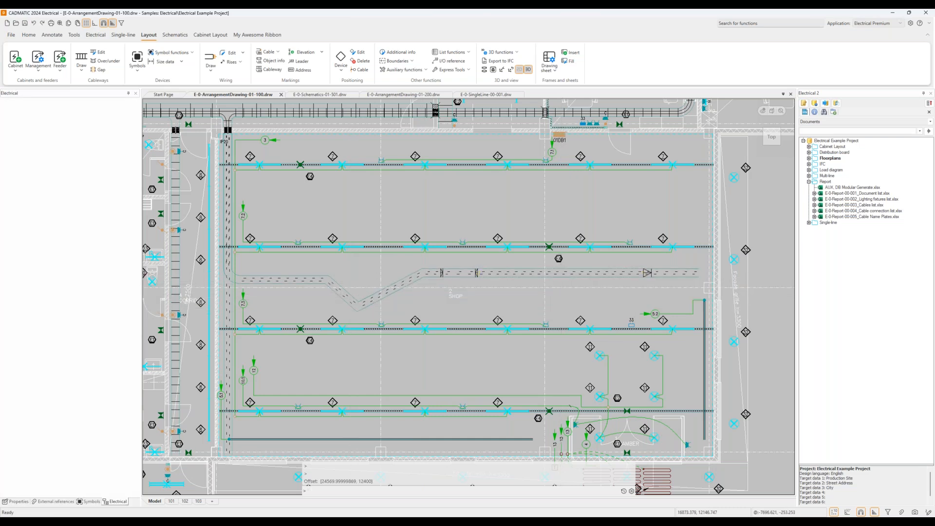
Step: Set the group number of the group marking at the shop's upper-left corner to 33
click(266, 140)
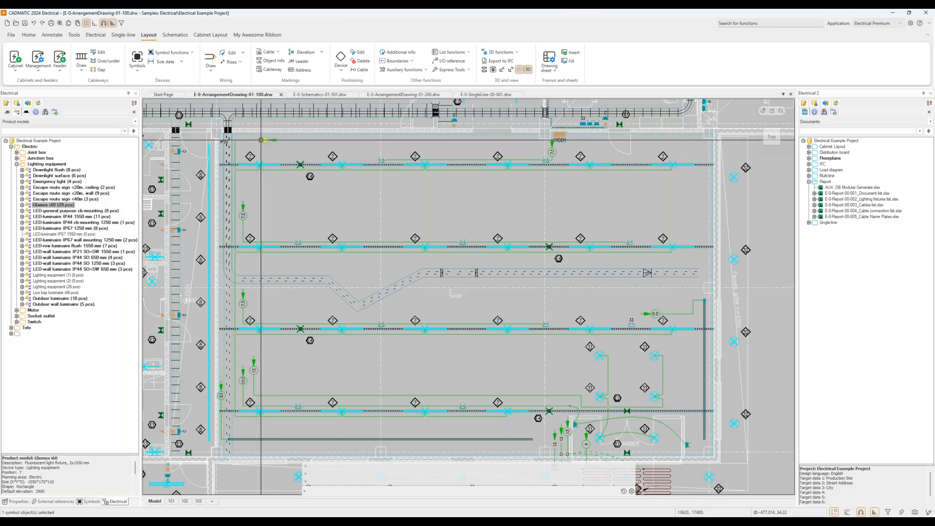
key(Escape)
double_click(271, 141)
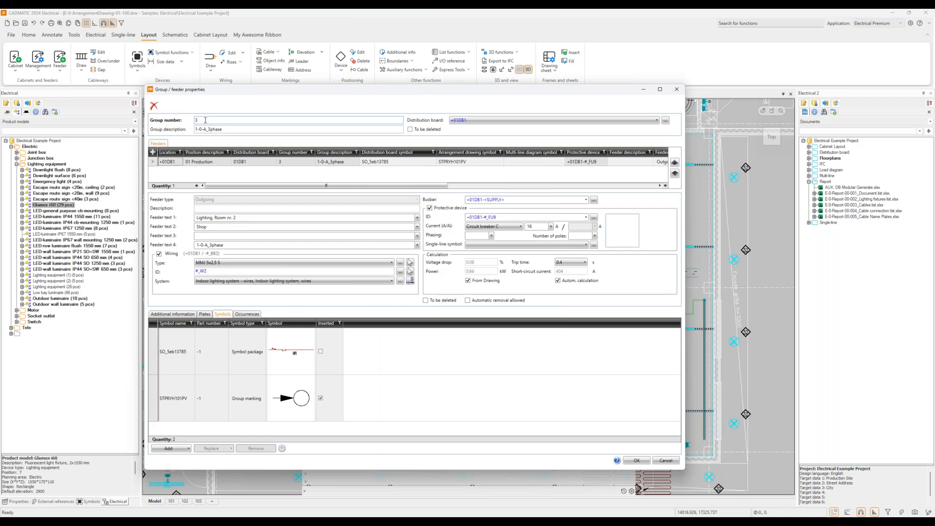
text(33)
click(638, 460)
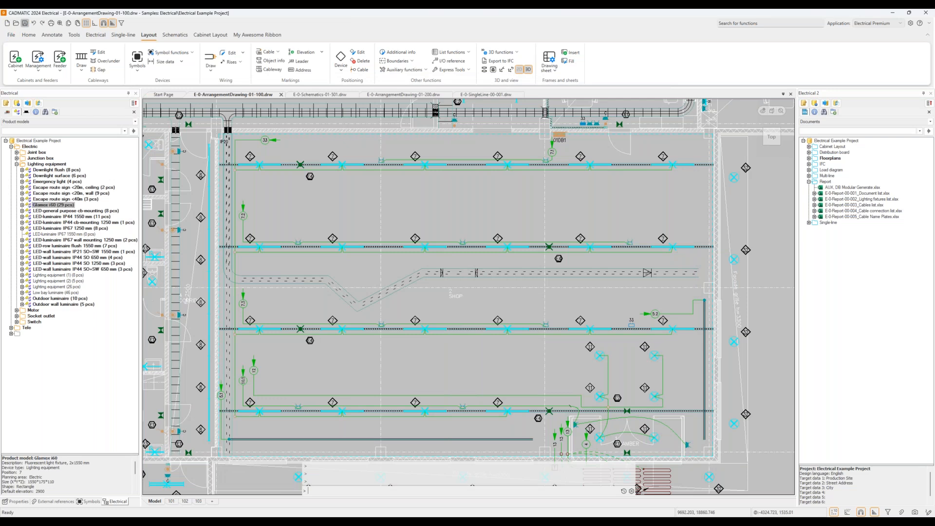
Step: Set HP DesignJet 1050C by HP as the default printer in the general settings
click(11, 35)
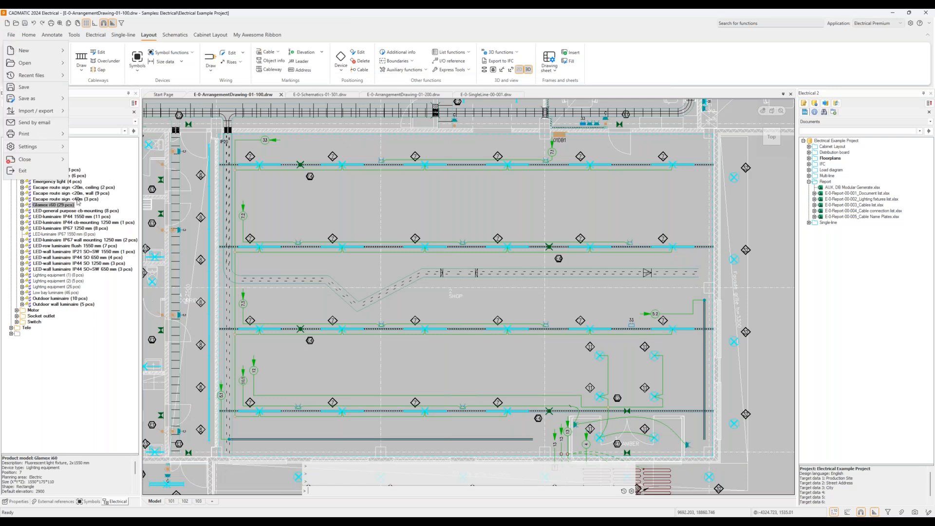
mouse_move(38, 148)
click(92, 146)
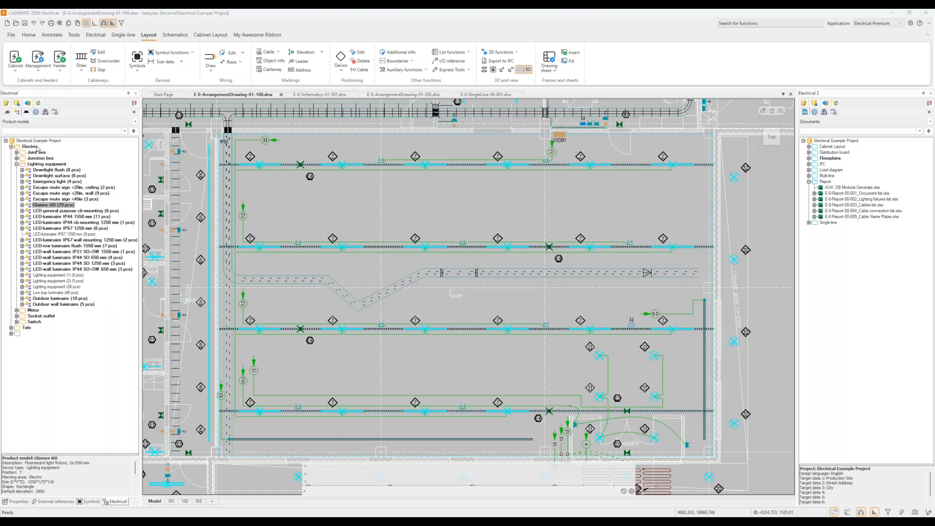
click(314, 190)
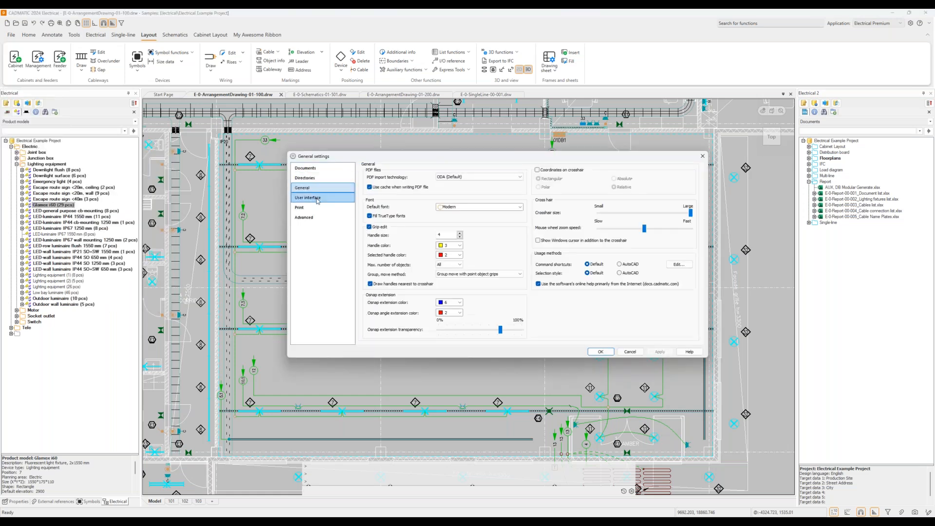
click(312, 197)
click(316, 208)
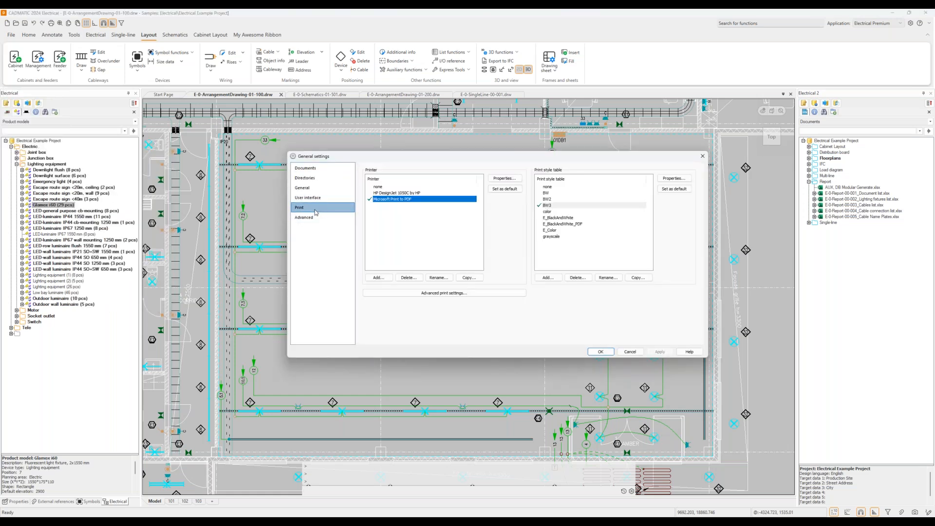
click(407, 193)
click(505, 188)
click(659, 352)
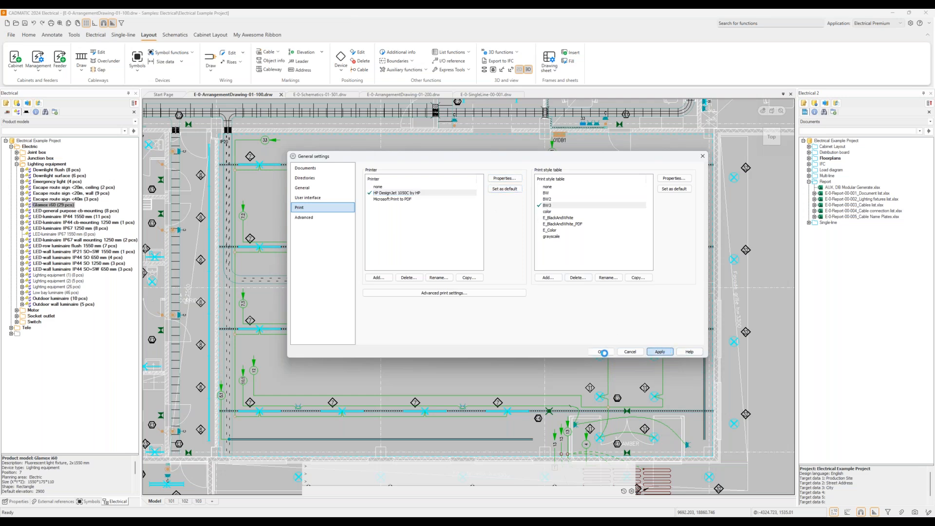
click(600, 351)
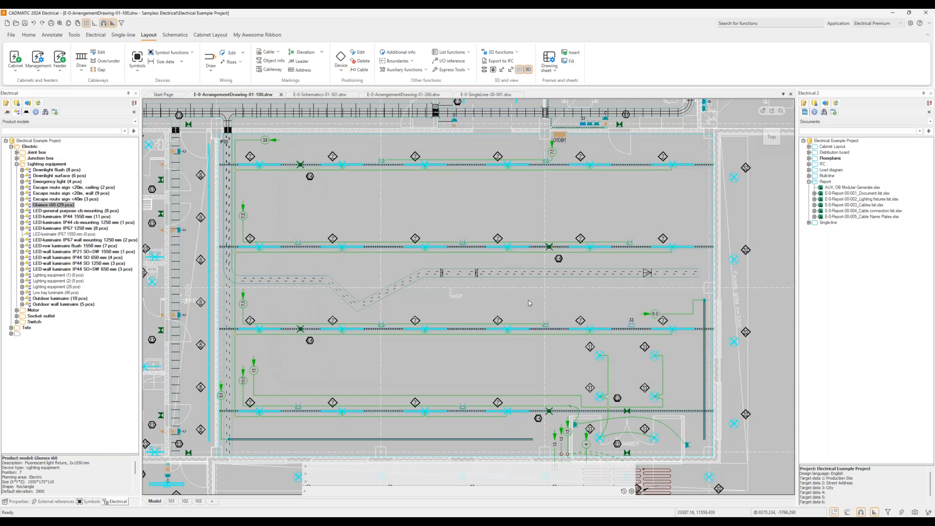
Step: Compare the document versions of the Floor 1 drawing E-0-ArrangementDrawing-01-100.drw, with the saved backup copy as version 1
click(809, 158)
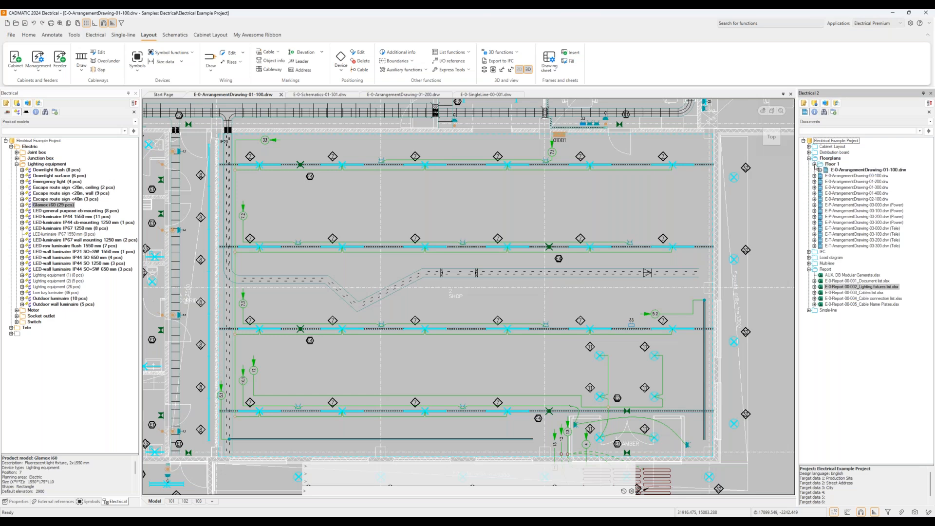
right_click(850, 173)
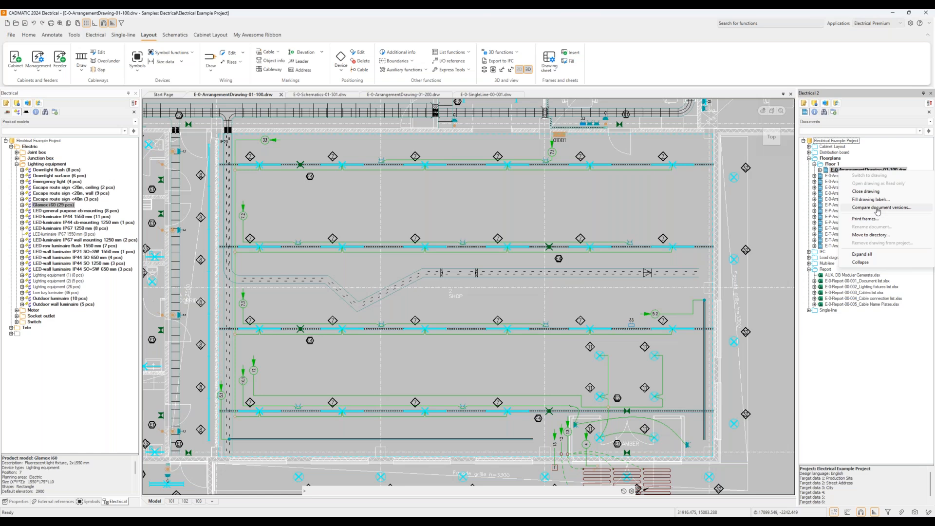
click(878, 208)
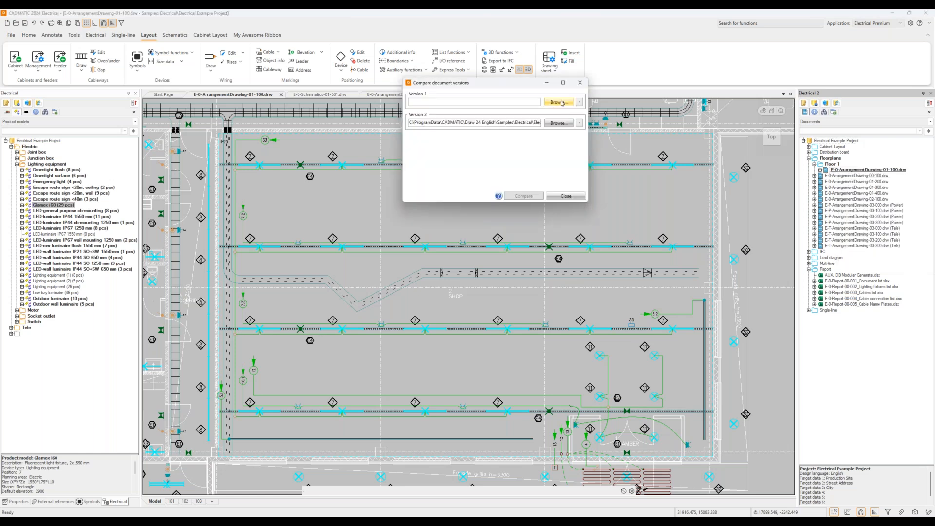
click(558, 103)
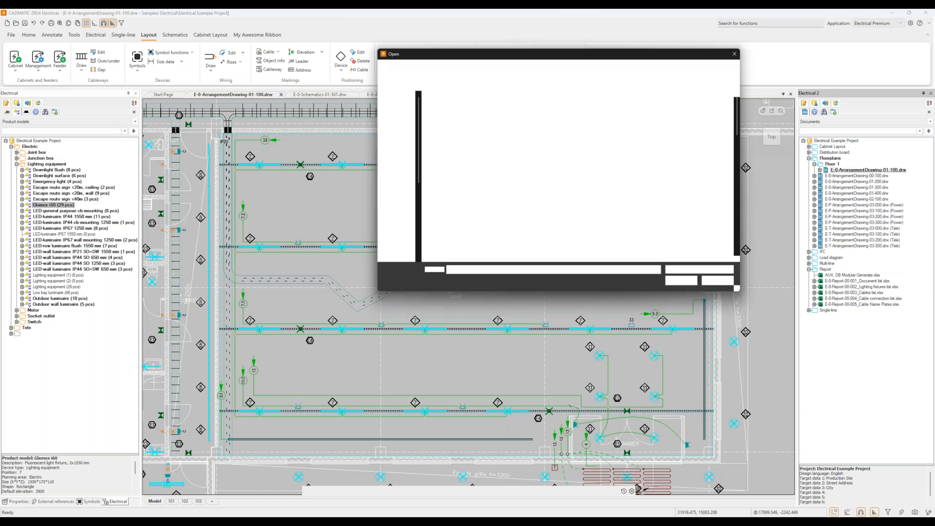
click(628, 229)
click(682, 281)
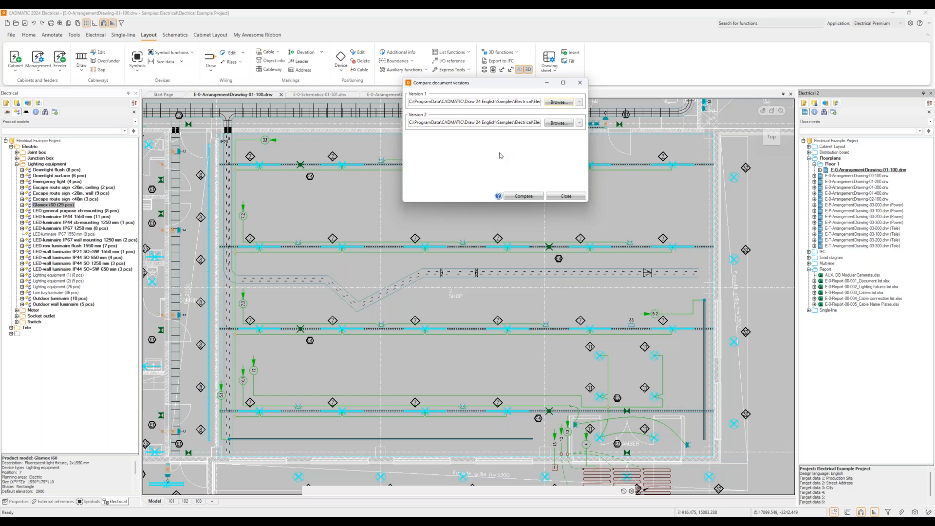
click(524, 196)
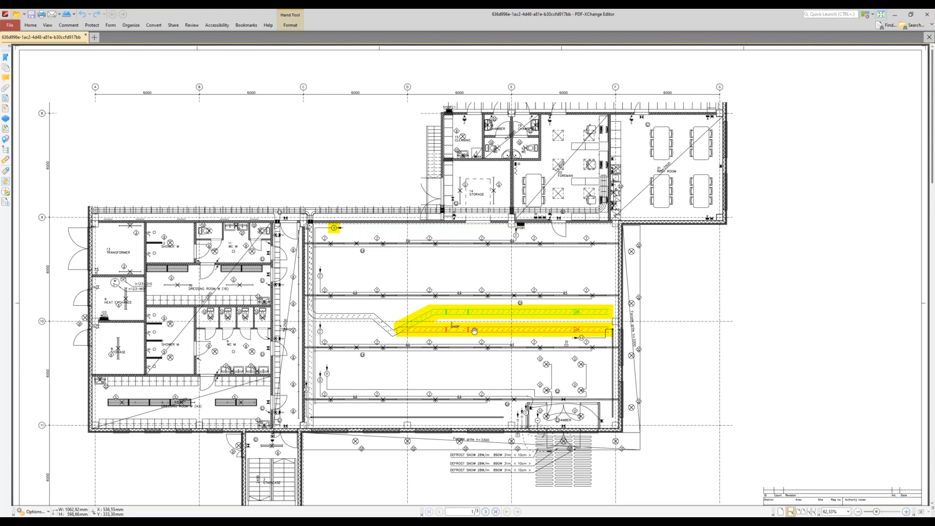
Step: Examine the highlighted differences at the shop's cable tray and group marking in the comparison PDF
ctrl+scroll(474, 331, up, 3)
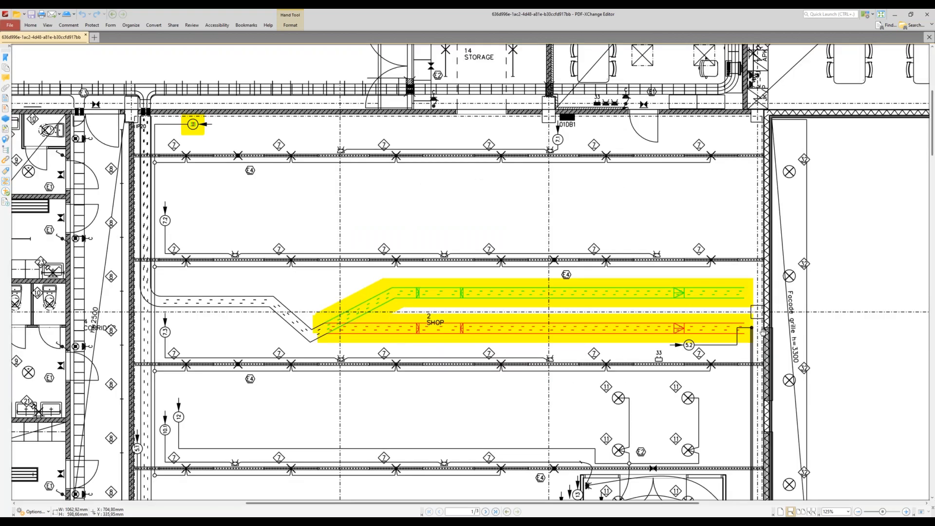
key(ctrl)
key(ctrl)
key(ctrl)
key(ctrl)
ctrl+scroll(438, 220, down, 2)
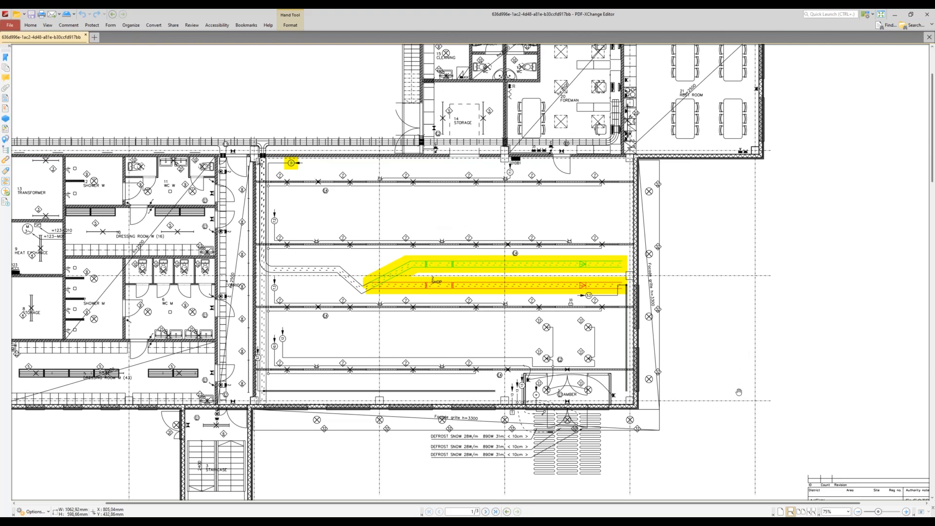
mouse_move(739, 392)
mouse_down()
mouse_move(648, 317)
mouse_move(691, 355)
mouse_move(646, 292)
mouse_move(697, 363)
mouse_up()
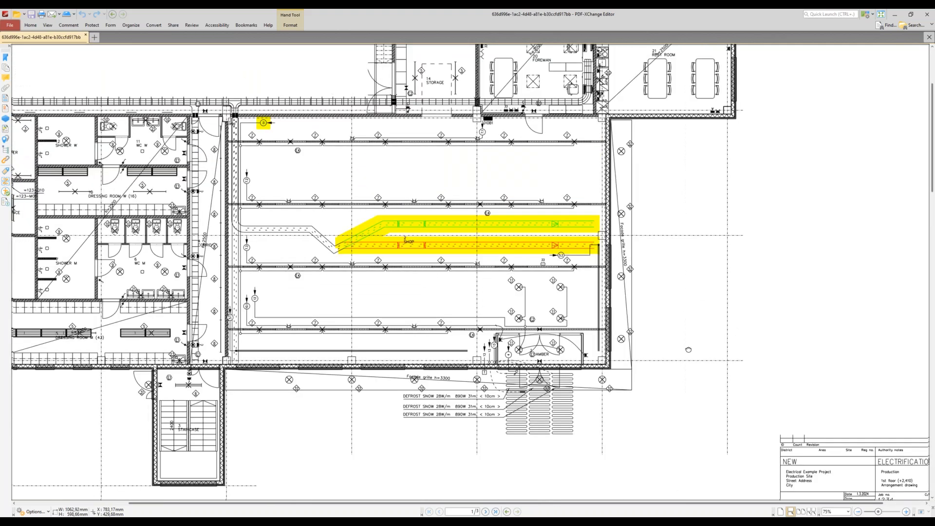